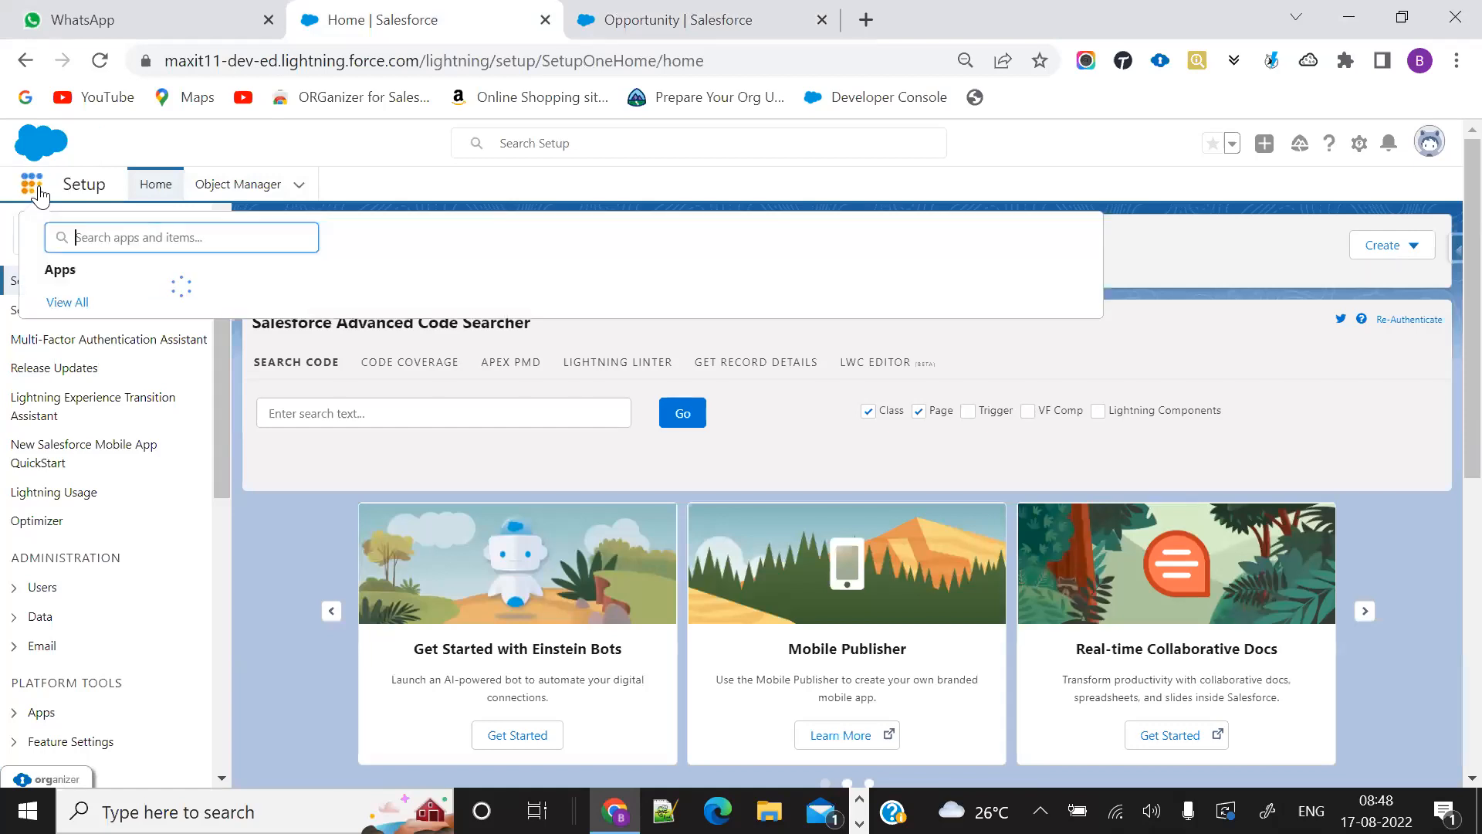
Step: Find the Opportunities item and open the test5 opportunity record
{"action": "type", "text": "opp"}
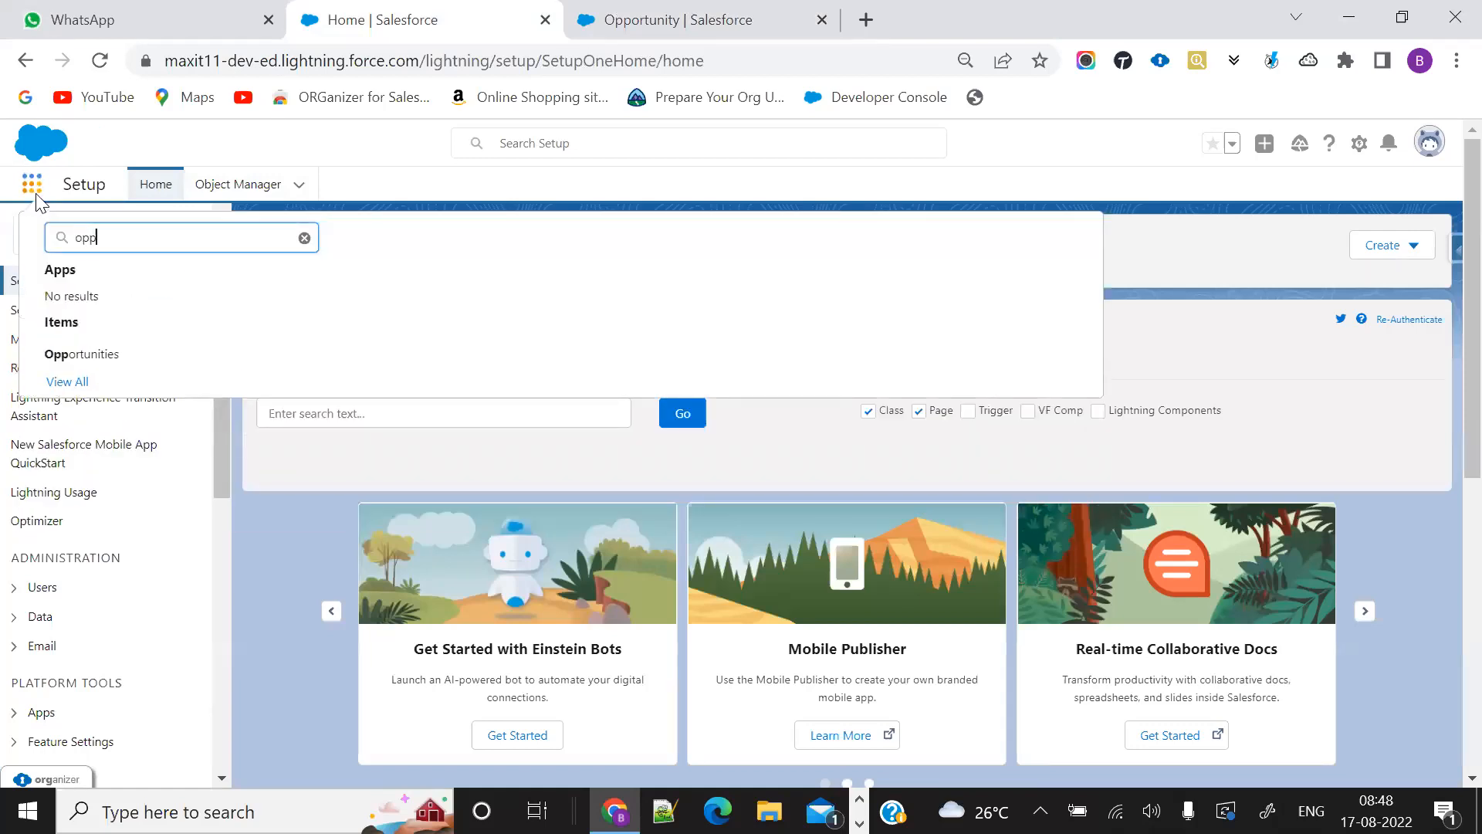
{"action": "left_click", "coordinate": [74, 355]}
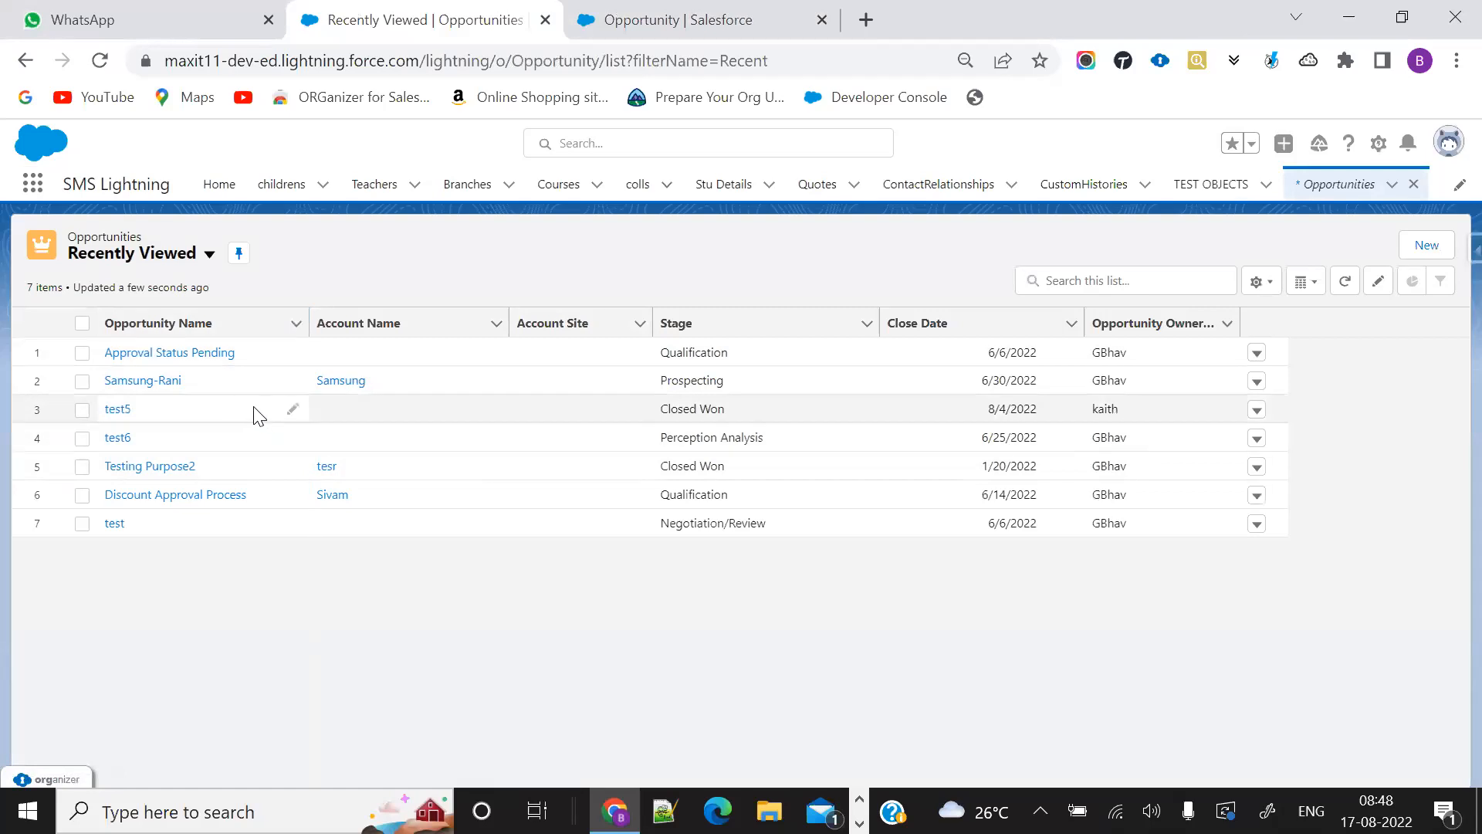
{"action": "left_click", "coordinate": [121, 411]}
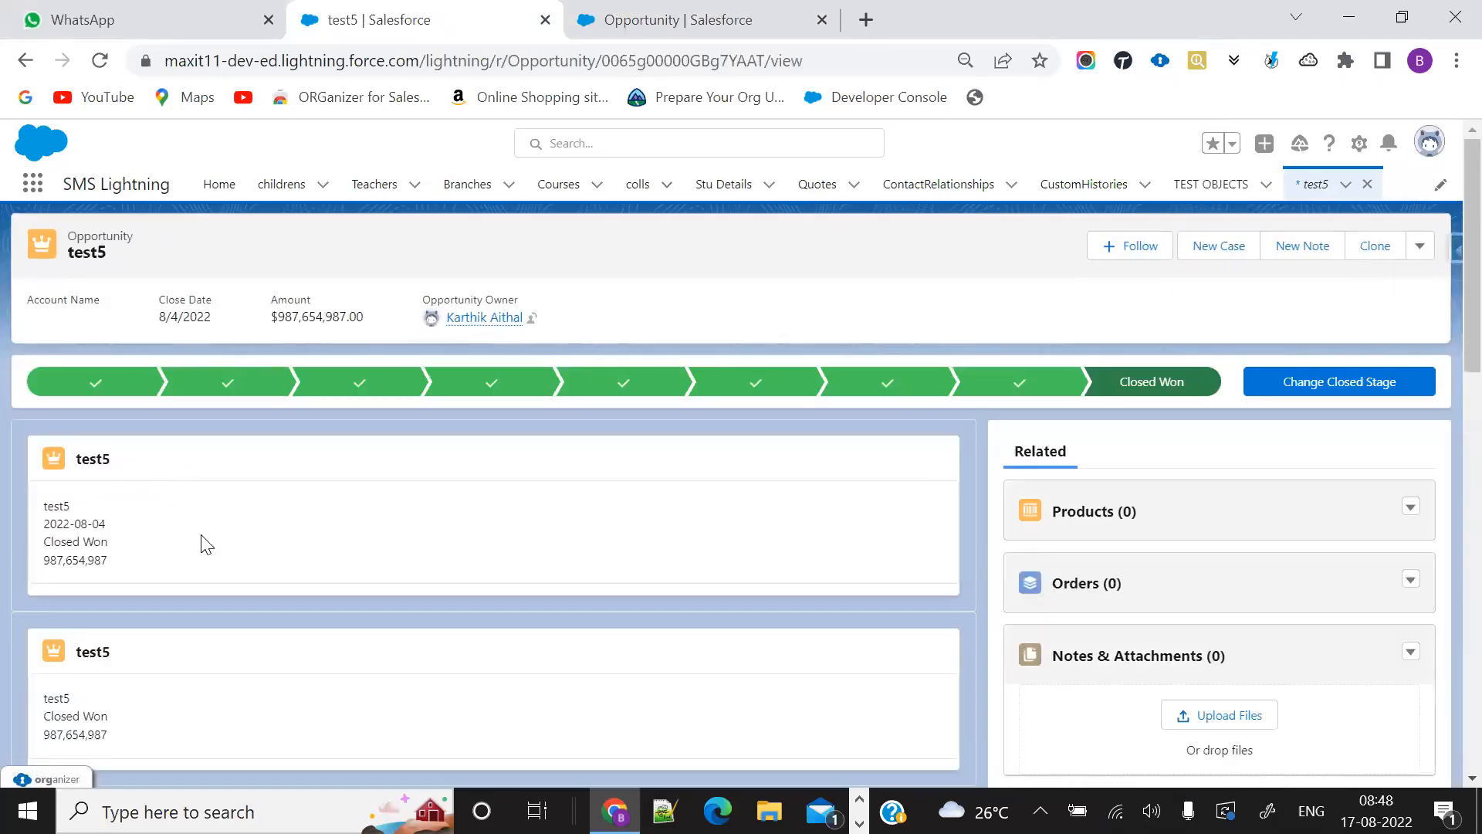
Step: In the test5 opportunity's details, set the Type to Existing Customer - Replacement and save the record
{"action": "scroll", "coordinate": [202, 540], "scroll_direction": "down", "scroll_amount": 2}
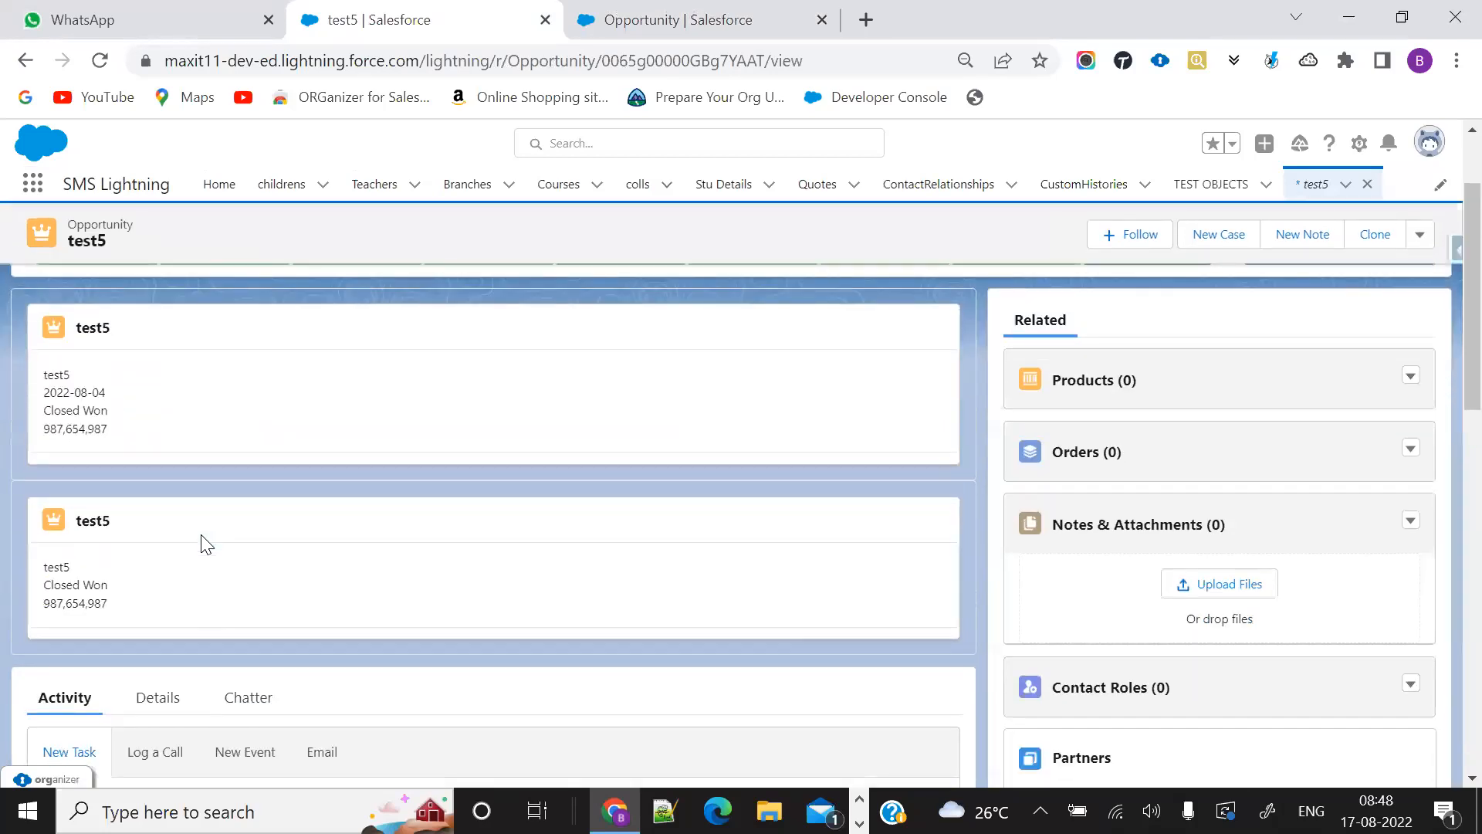
{"action": "left_click", "coordinate": [157, 698]}
{"action": "scroll", "coordinate": [318, 672], "scroll_direction": "down", "scroll_amount": 1}
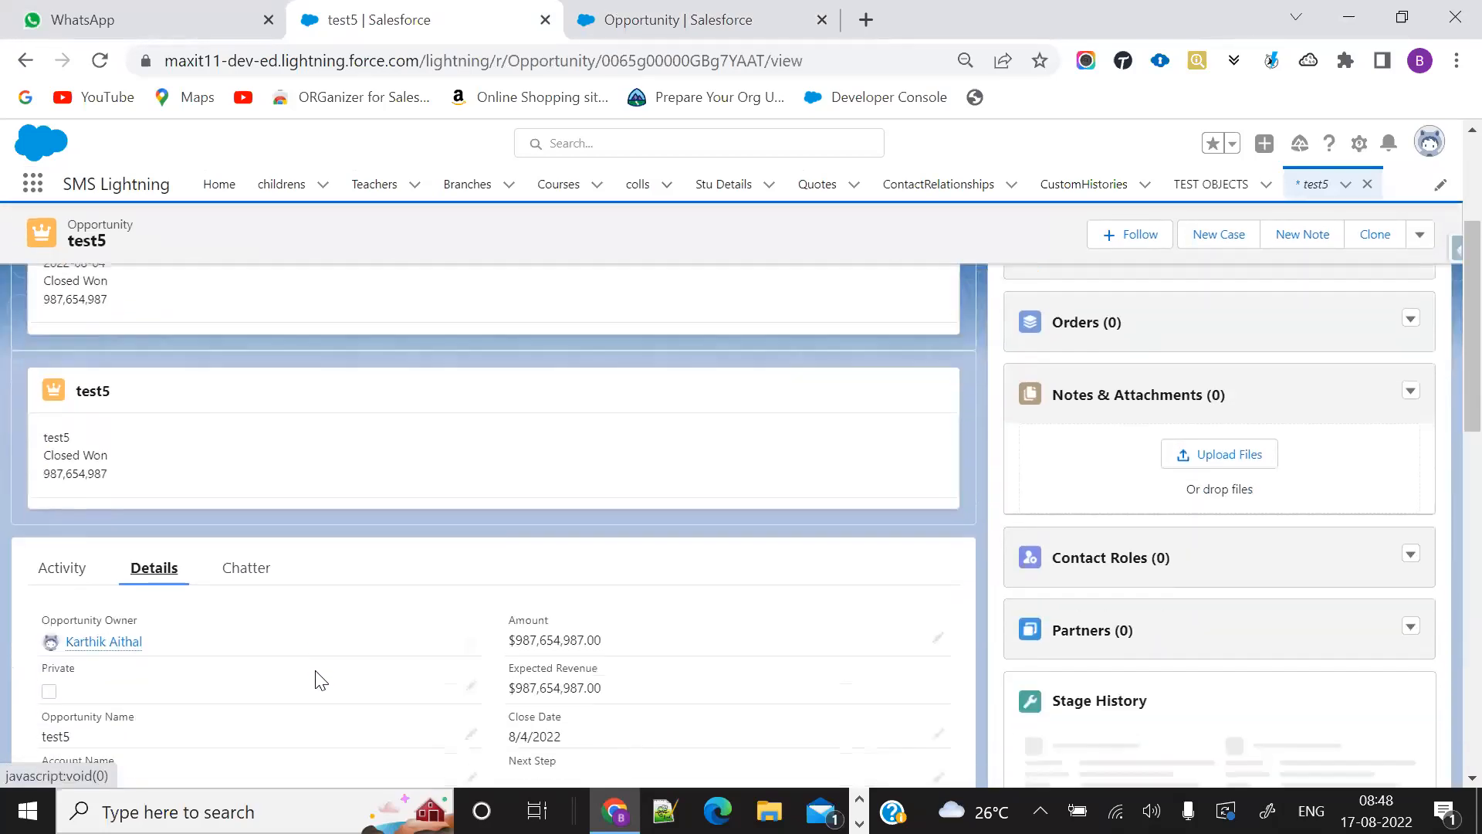
{"action": "scroll", "coordinate": [627, 553], "scroll_direction": "down", "scroll_amount": 5}
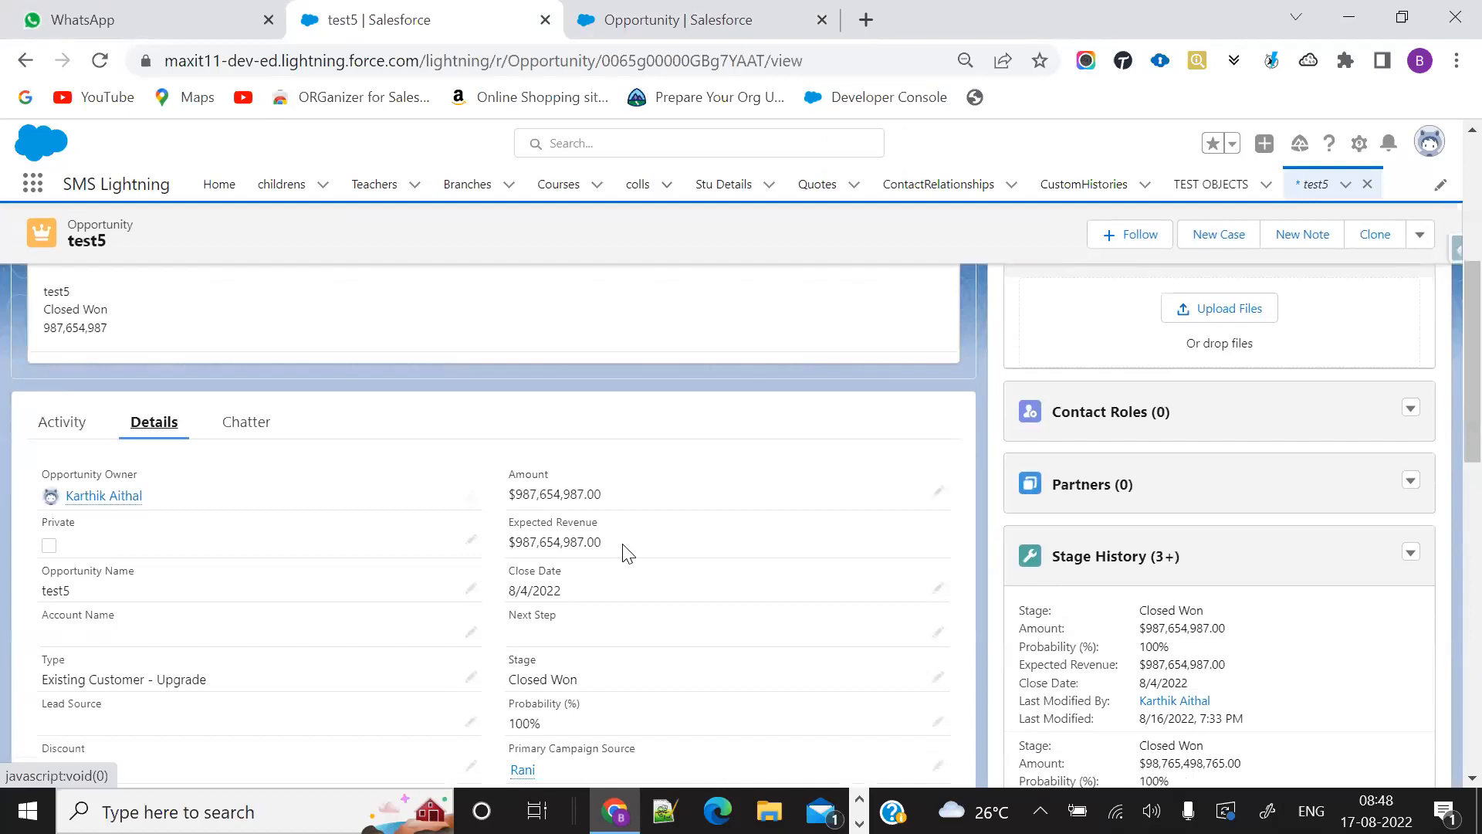
{"action": "scroll", "coordinate": [626, 553], "scroll_direction": "down", "scroll_amount": 1}
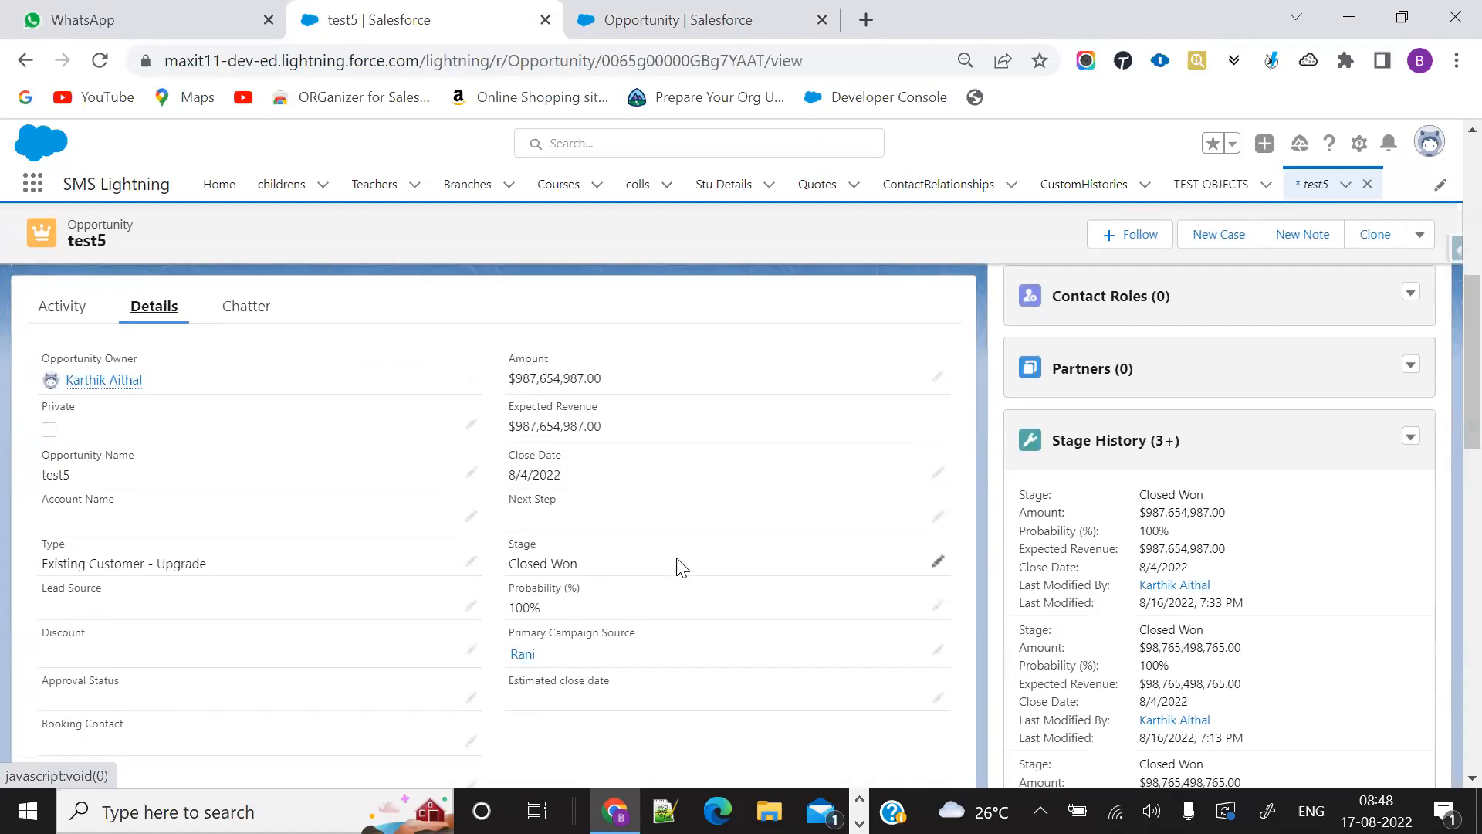
{"action": "left_click", "coordinate": [937, 607]}
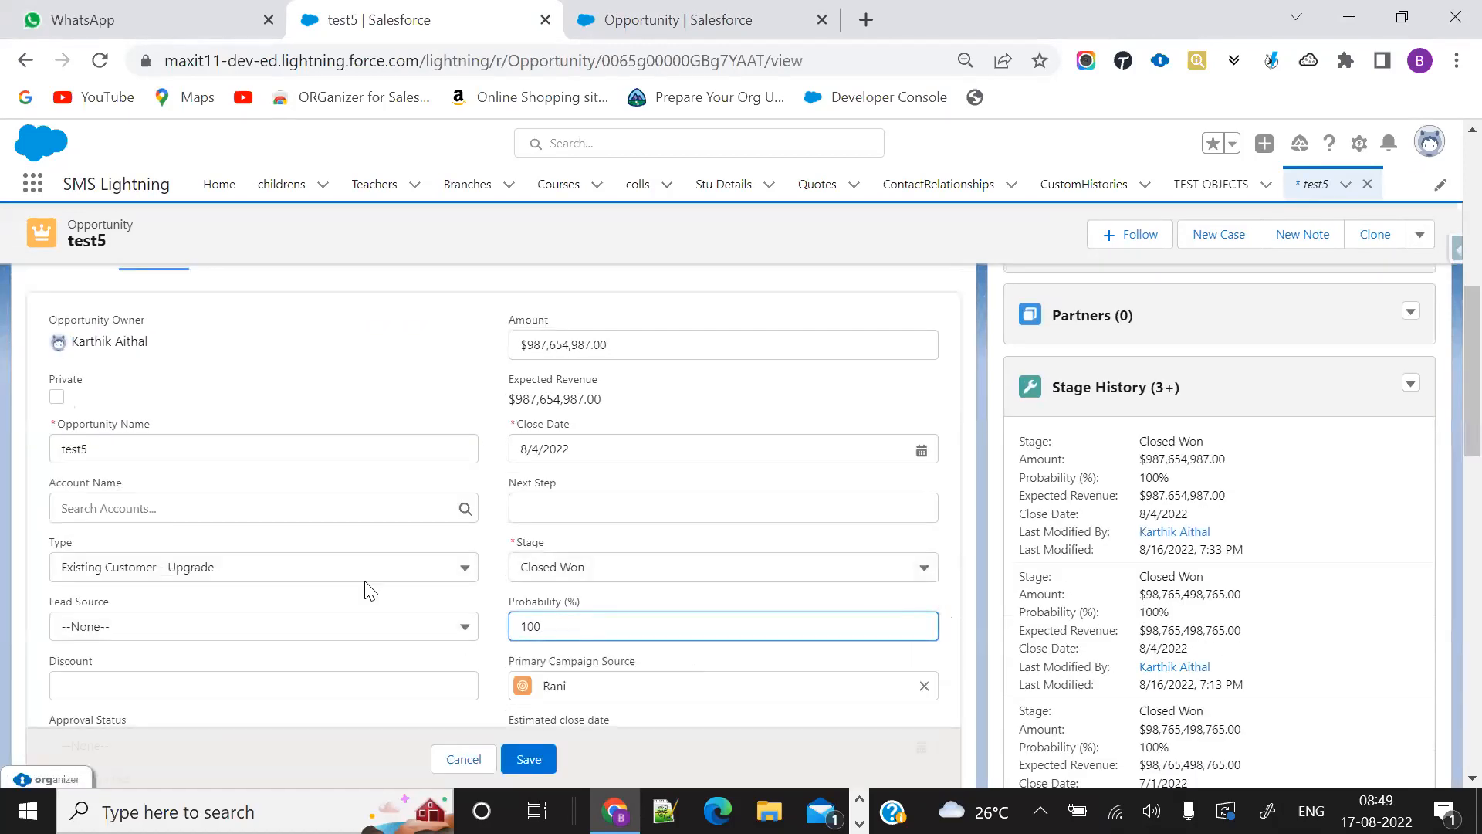
{"action": "left_click", "coordinate": [237, 573]}
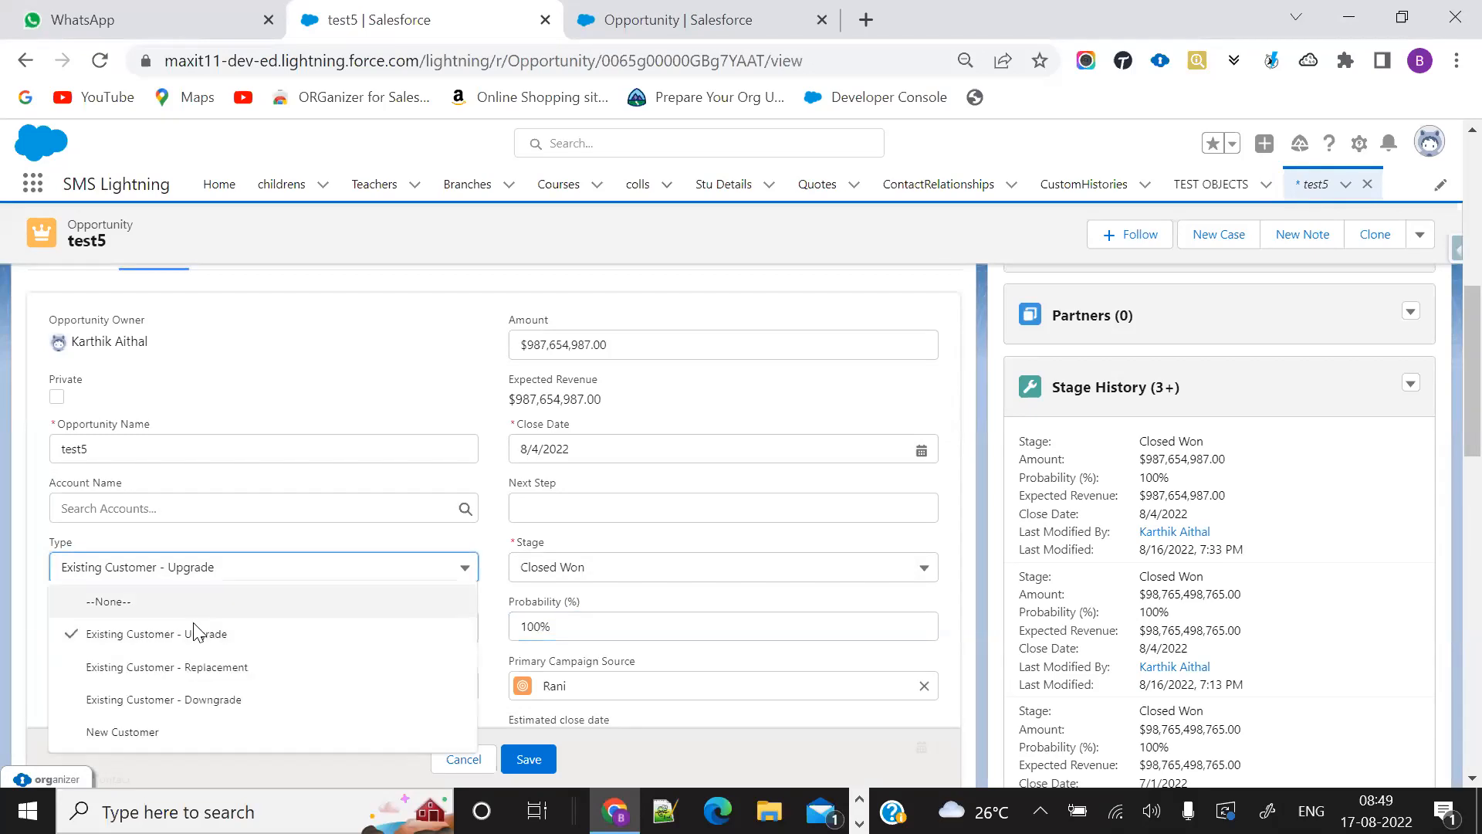
{"action": "left_click", "coordinate": [189, 666]}
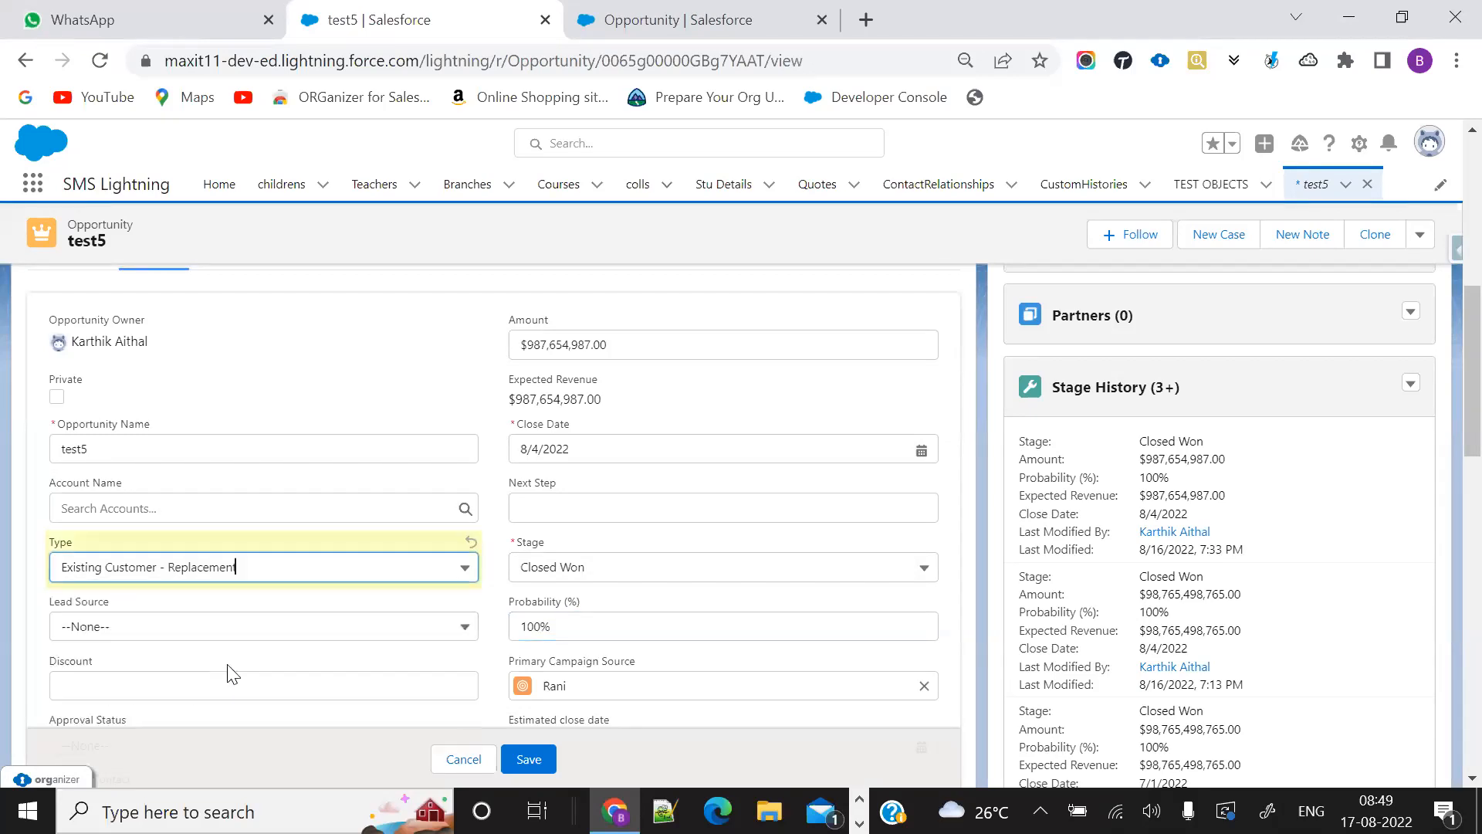
{"action": "left_click", "coordinate": [527, 758]}
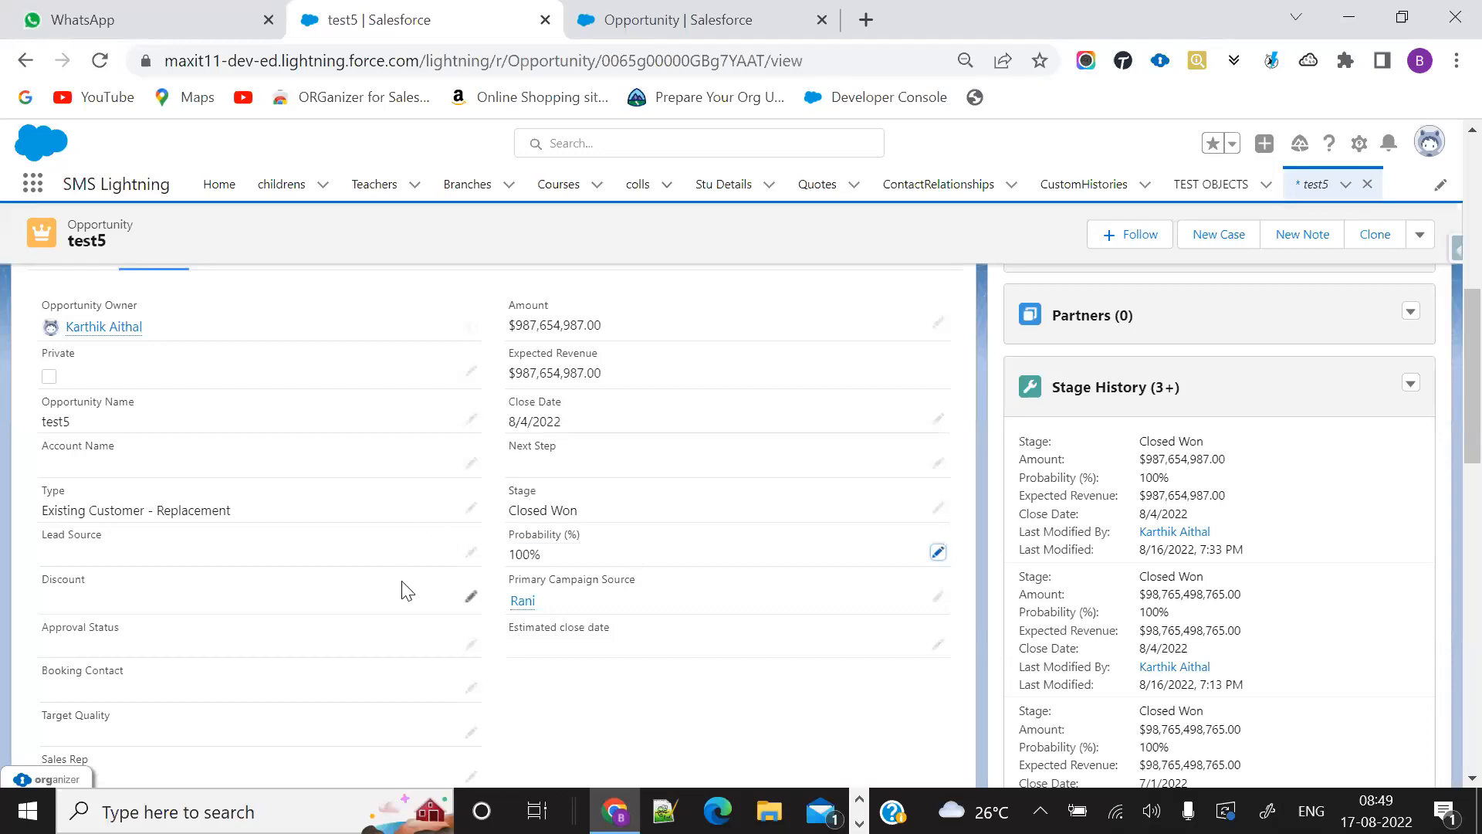
{"action": "left_click", "coordinate": [670, 14]}
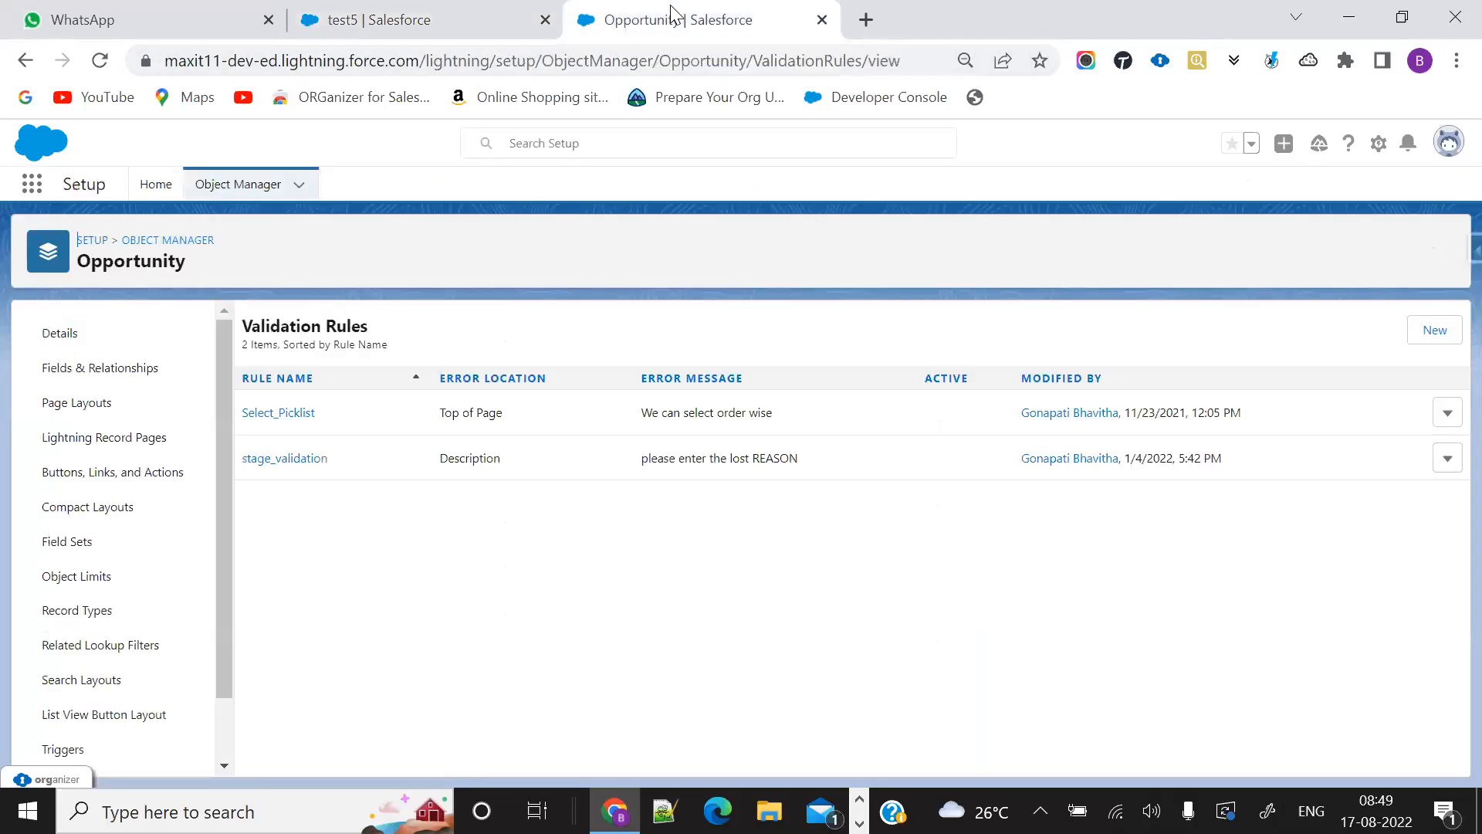
{"action": "left_click", "coordinate": [399, 21]}
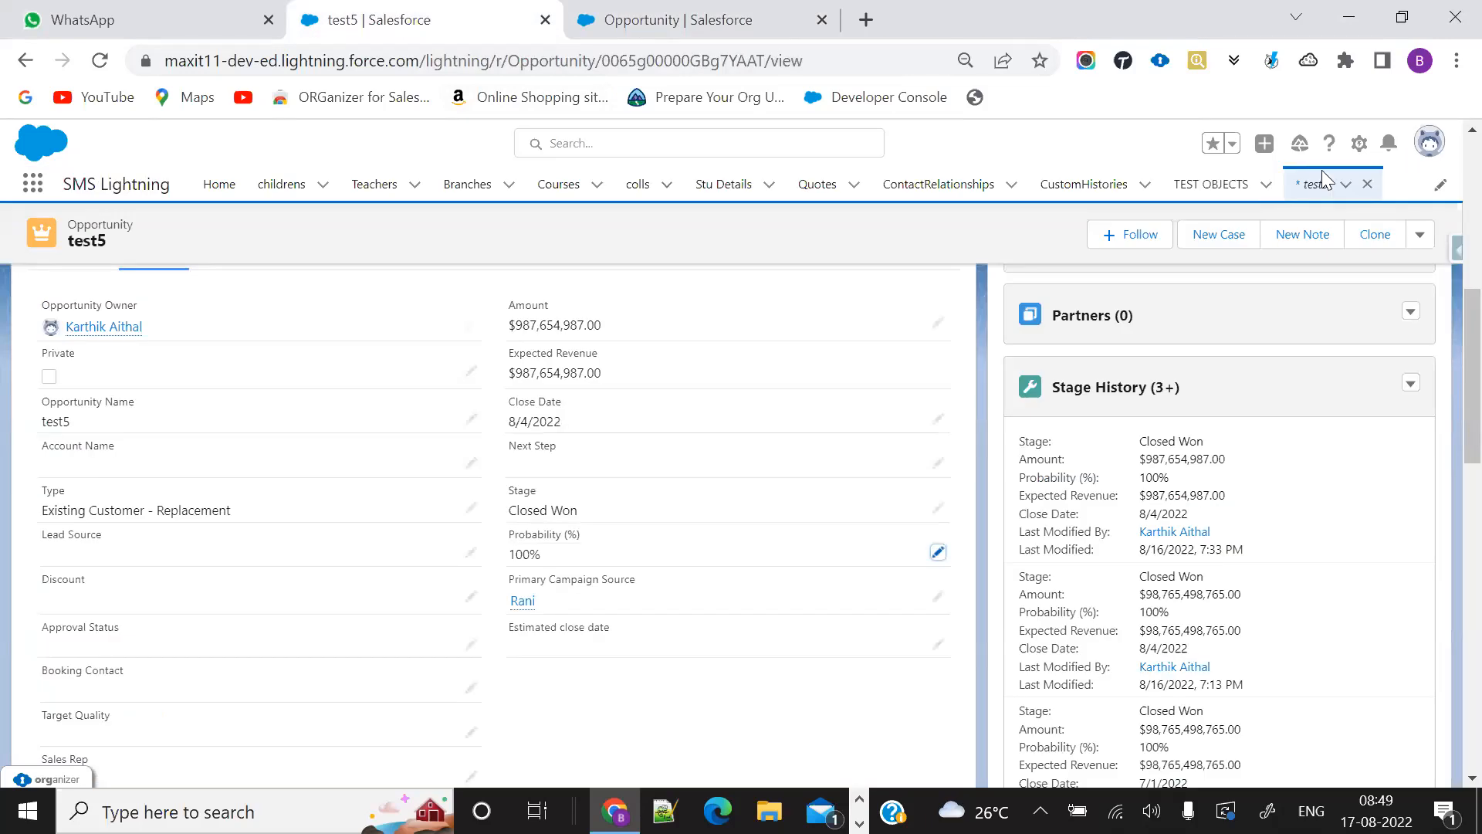
Step: Open Setup for the current app and find the Users page to view the list of all users
{"action": "left_click", "coordinate": [1359, 144]}
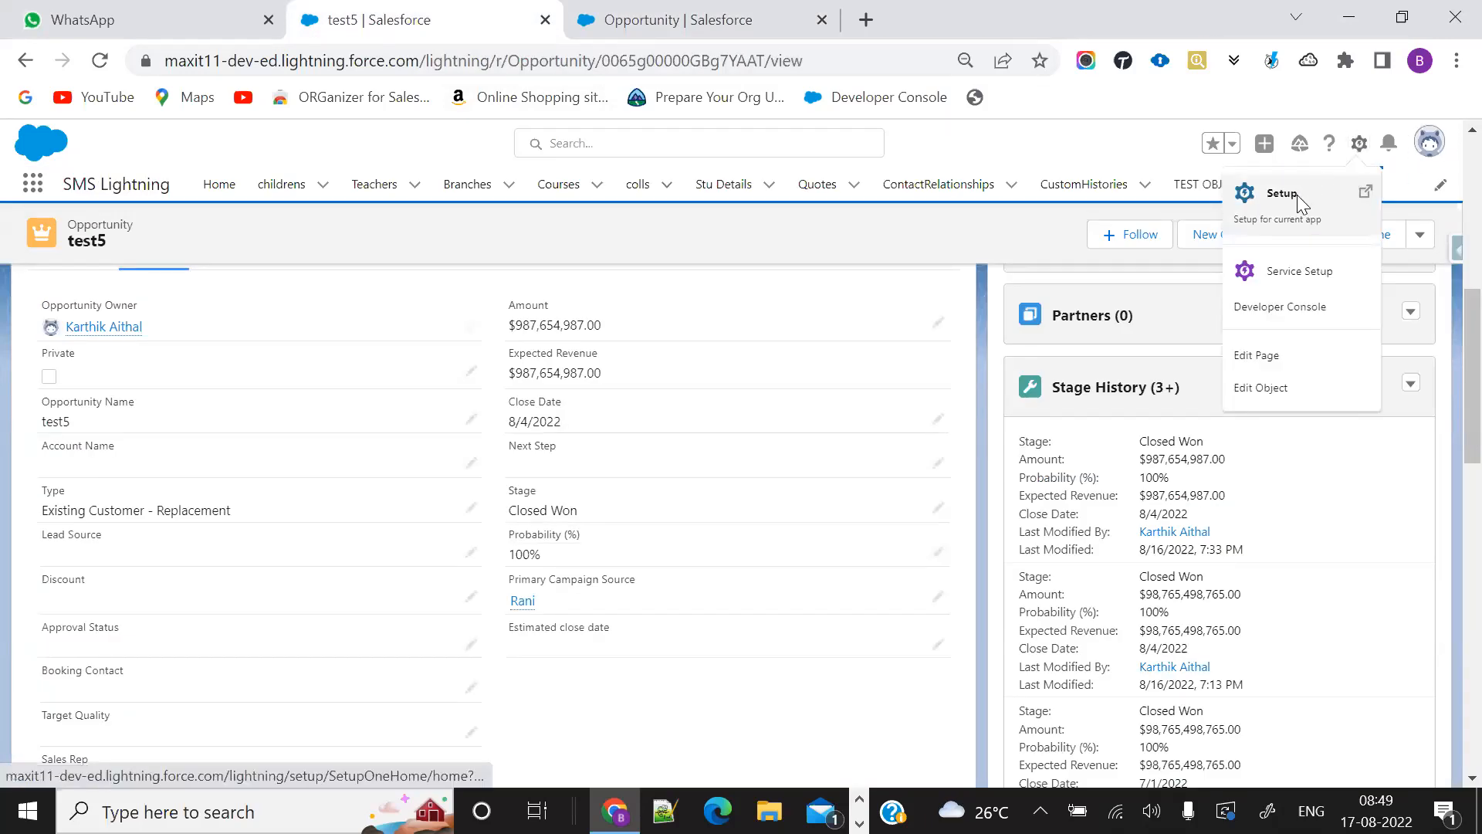
{"action": "left_click", "coordinate": [1282, 194]}
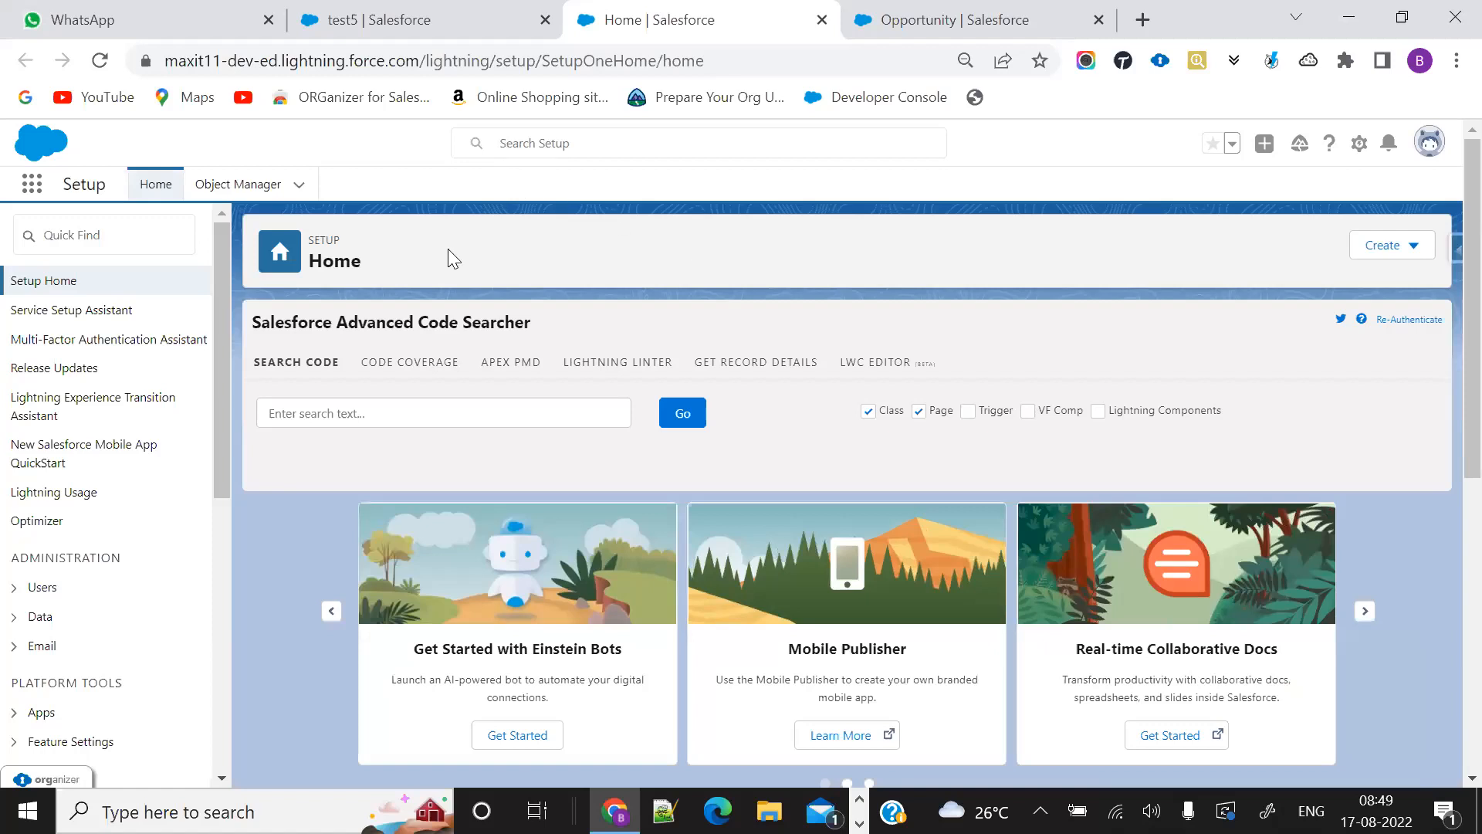
{"action": "left_click", "coordinate": [136, 235]}
{"action": "type", "text": "use"}
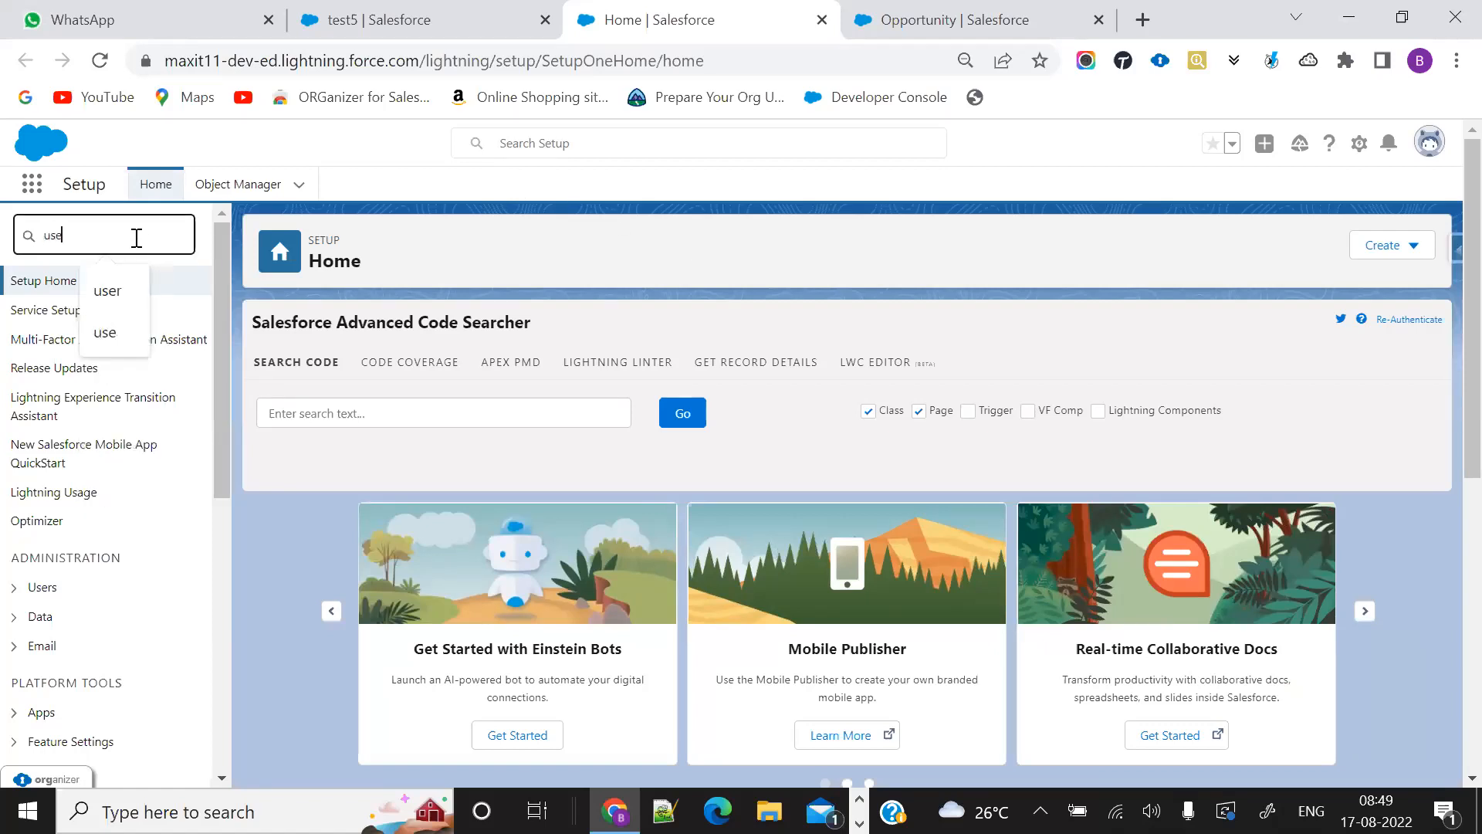
{"action": "type", "text": "rs"}
{"action": "left_click", "coordinate": [64, 516]}
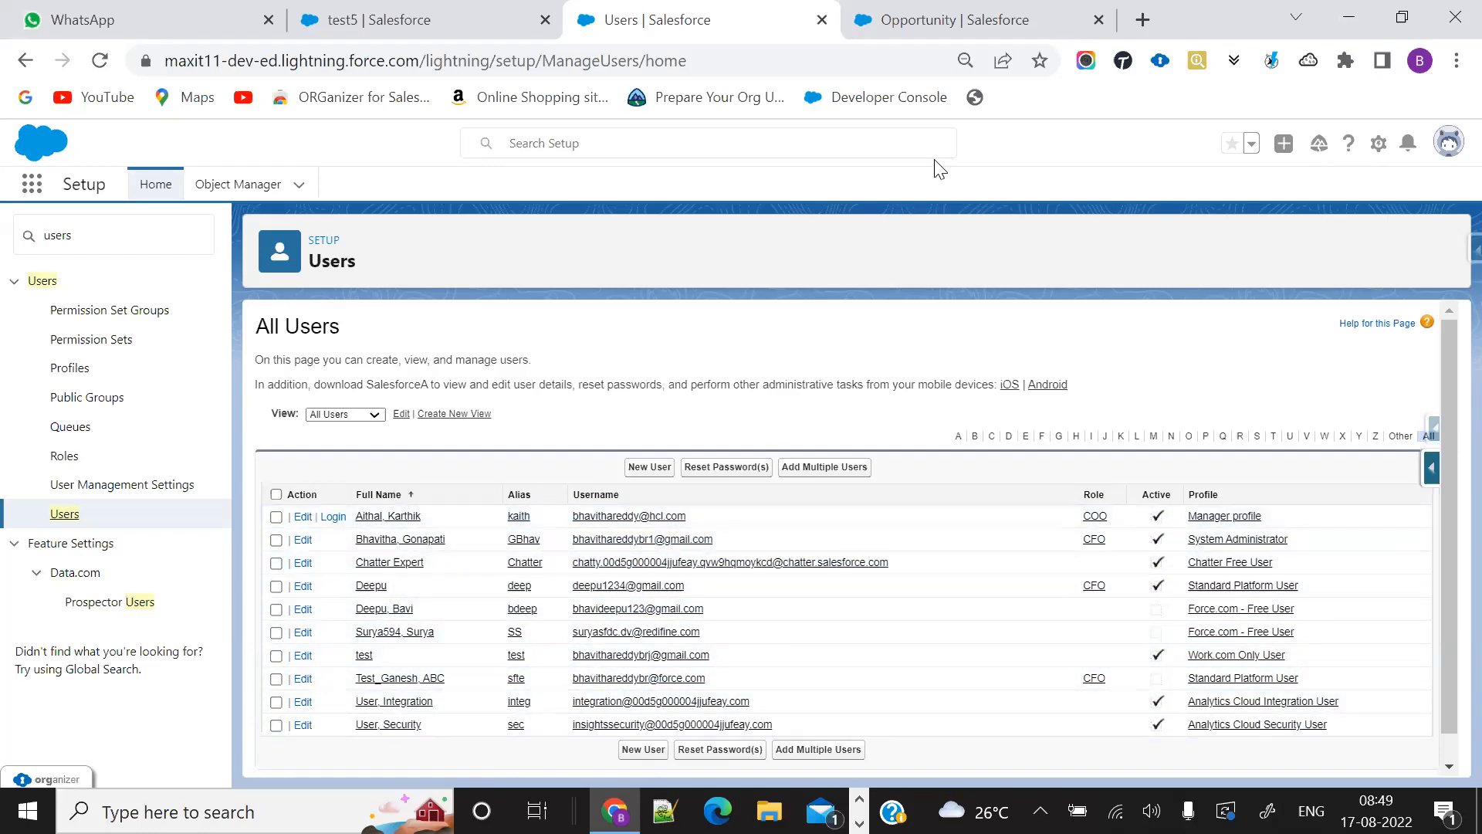
Step: Return to the Opportunity validation rules and start a new rule named "edit oppo records"
{"action": "mouse_move", "coordinate": [941, 10]}
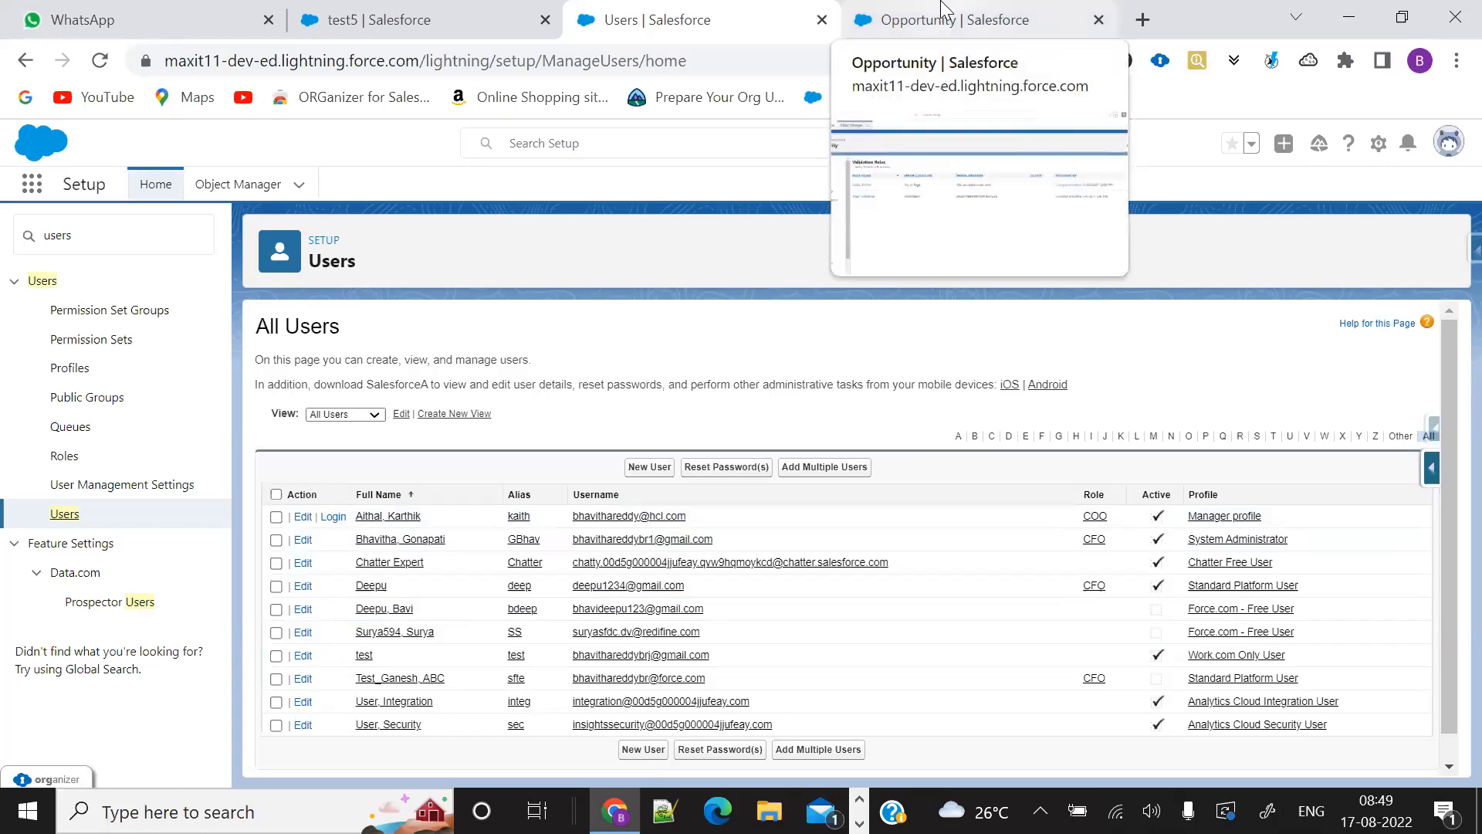
{"action": "left_click", "coordinate": [955, 10]}
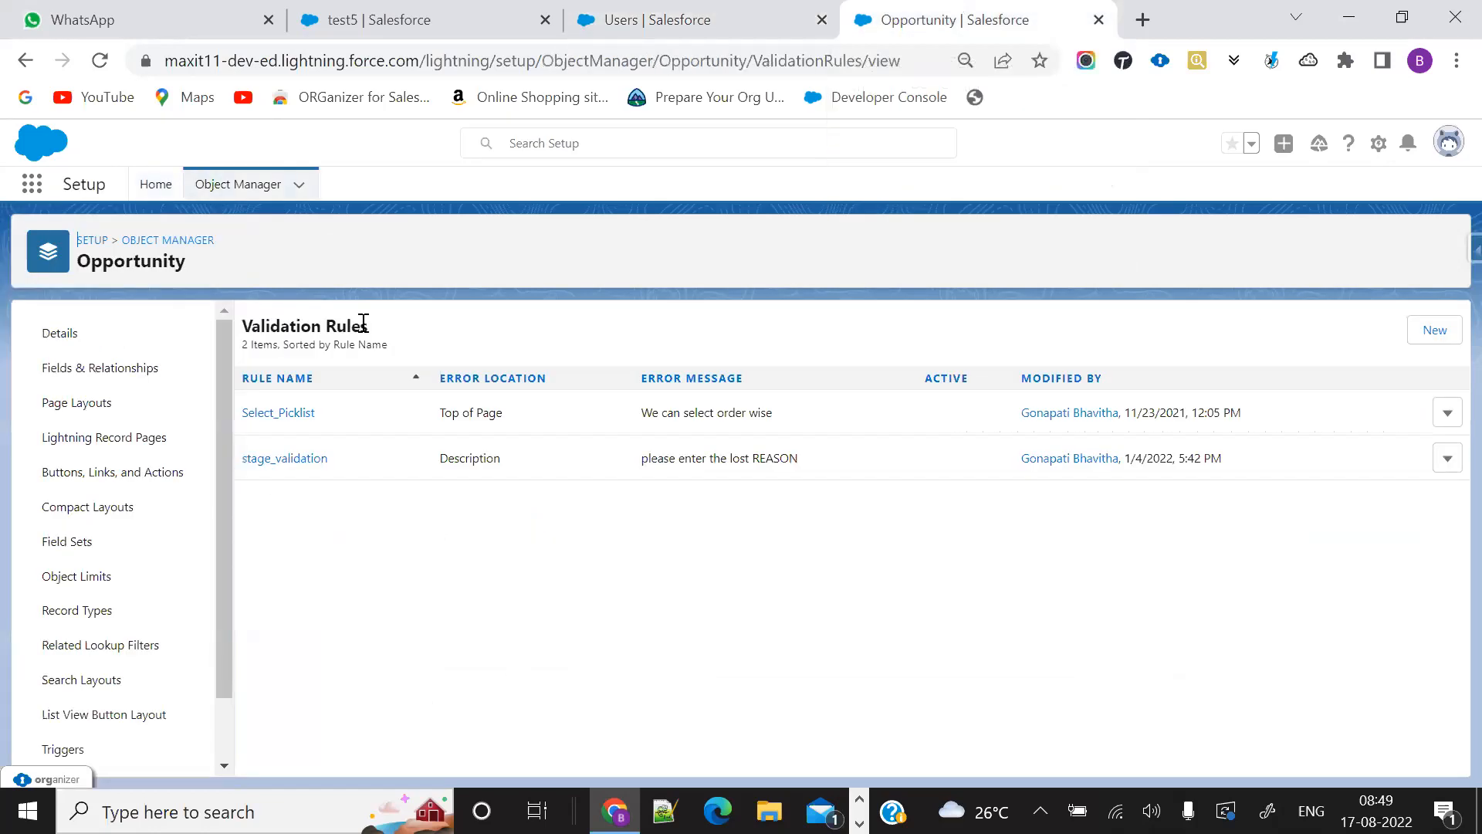
{"action": "left_click", "coordinate": [1433, 330]}
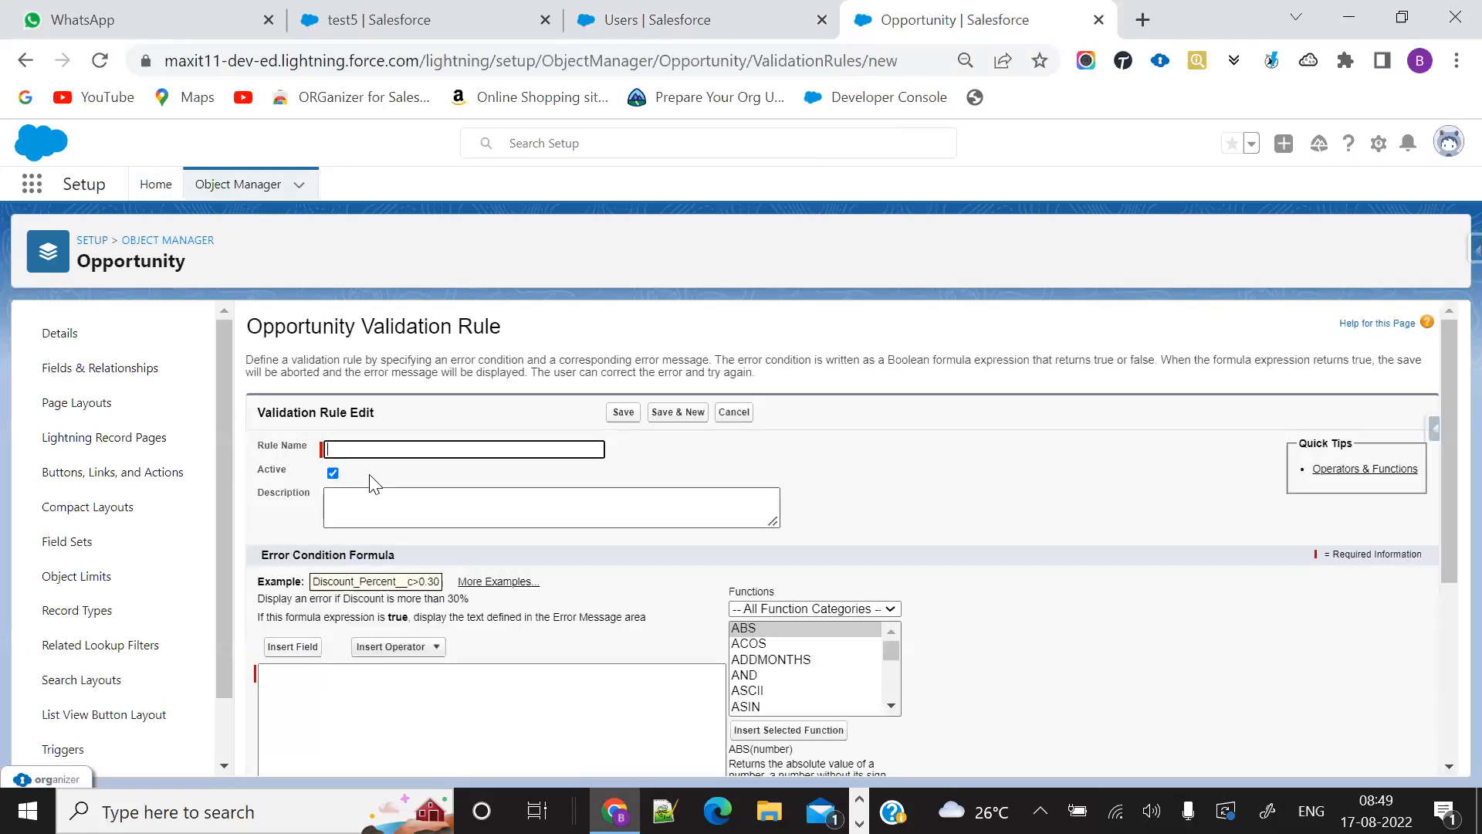
{"action": "left_click", "coordinate": [370, 455]}
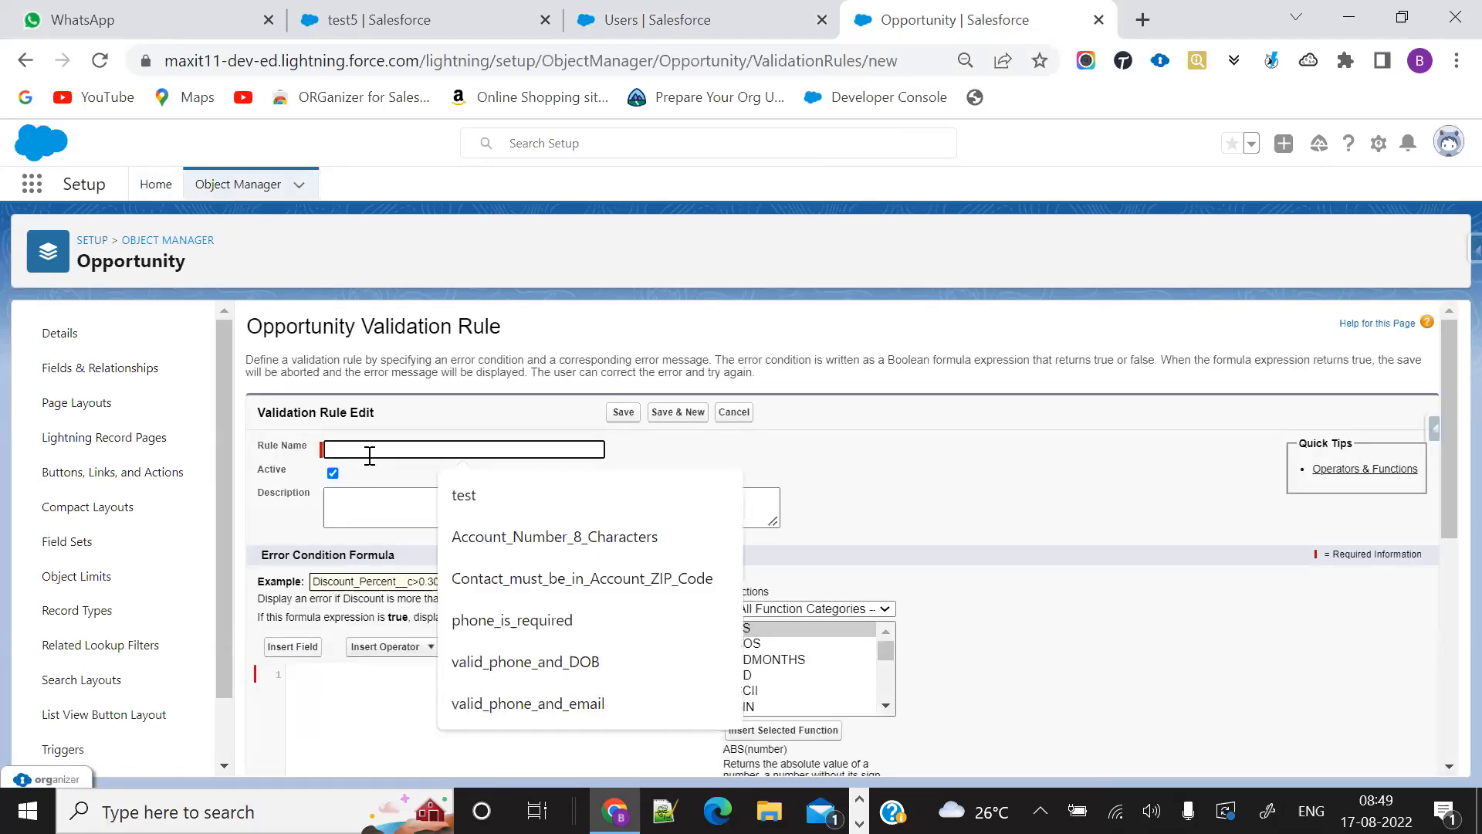
{"action": "type", "text": "edit oppo records"}
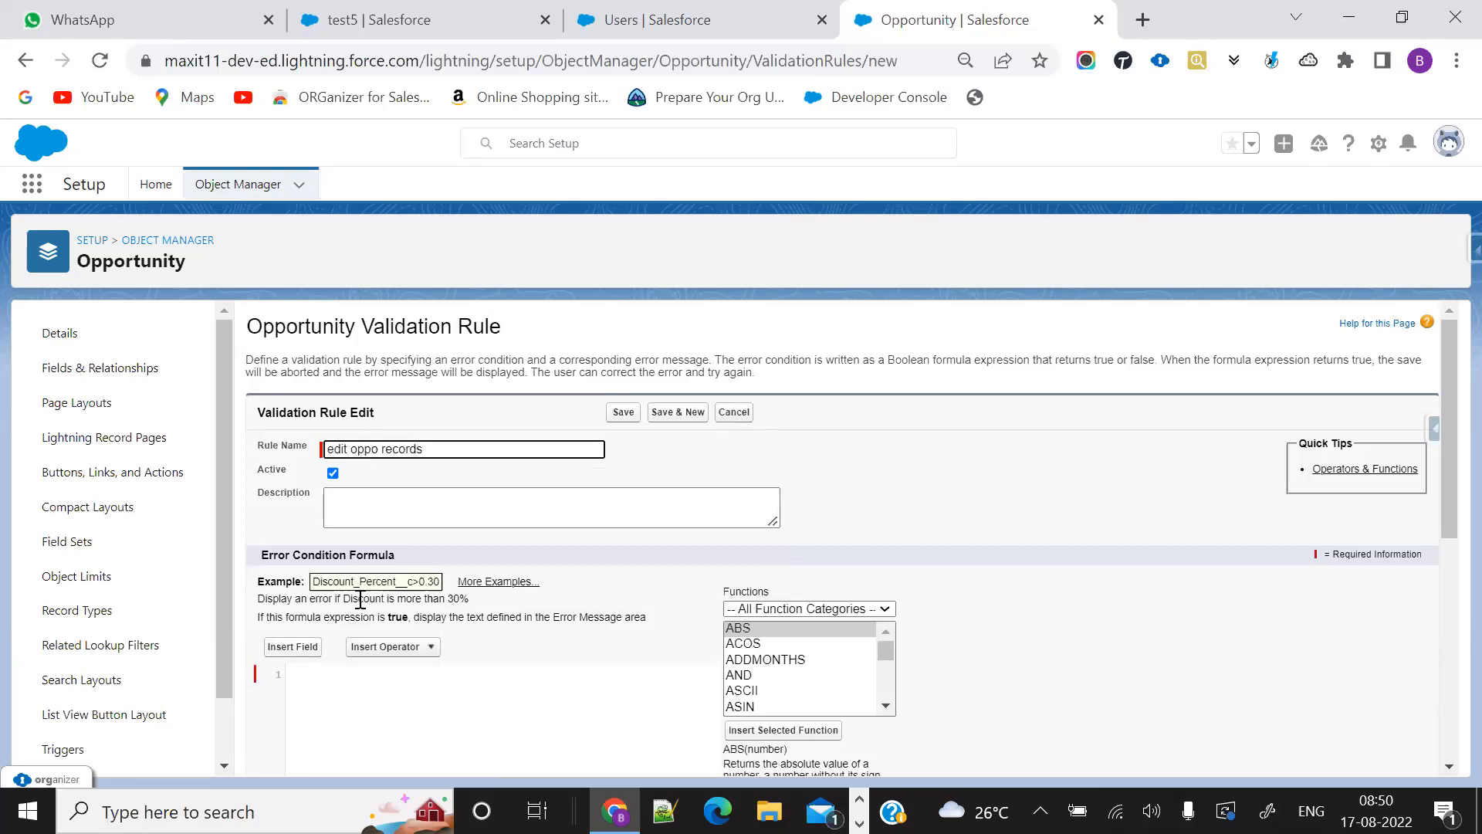
Step: Insert the AND function into the rule's error condition formula
{"action": "scroll", "coordinate": [325, 394], "scroll_direction": "down", "scroll_amount": 4}
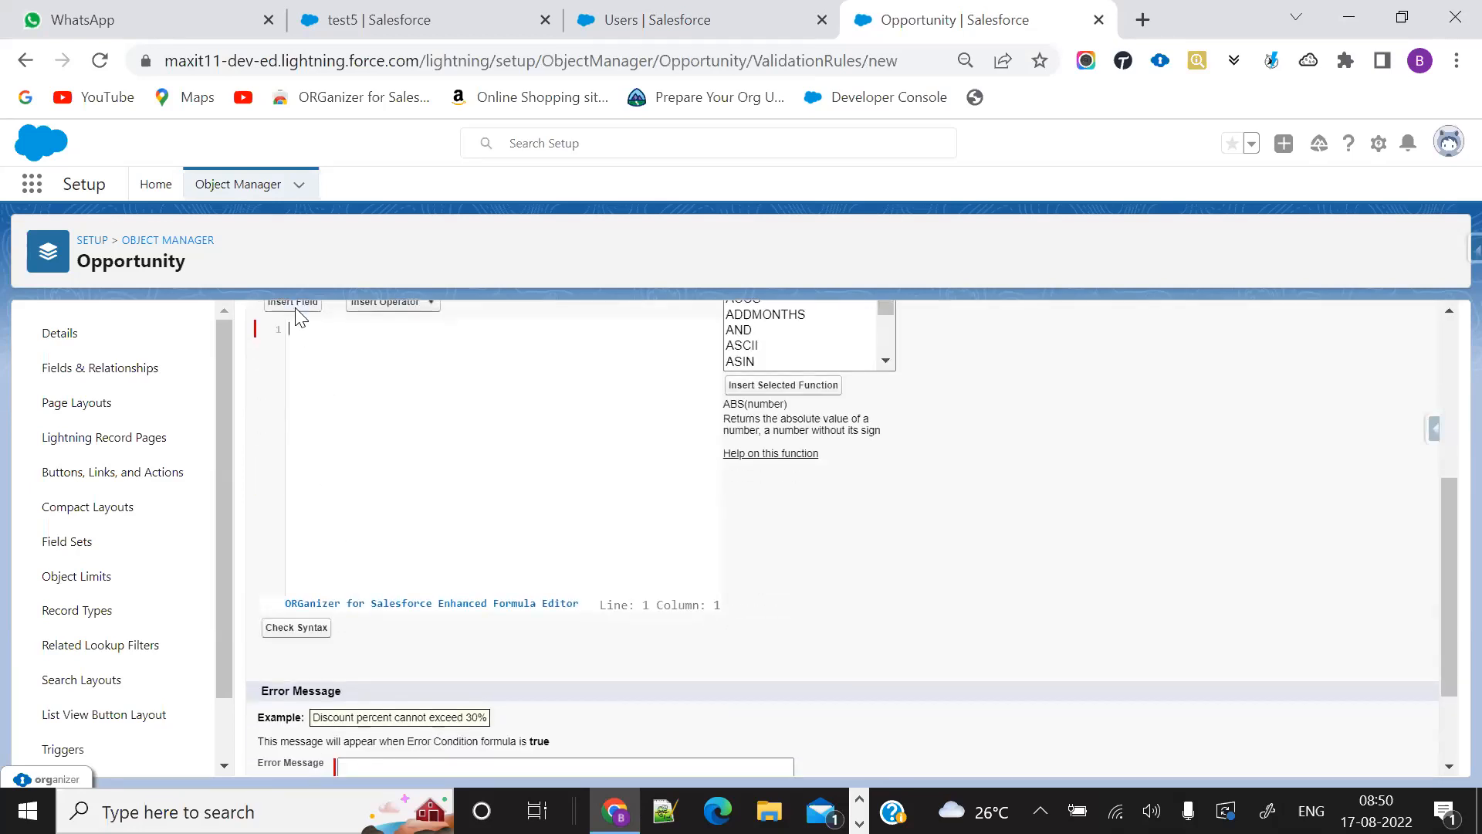
{"action": "left_click", "coordinate": [732, 330]}
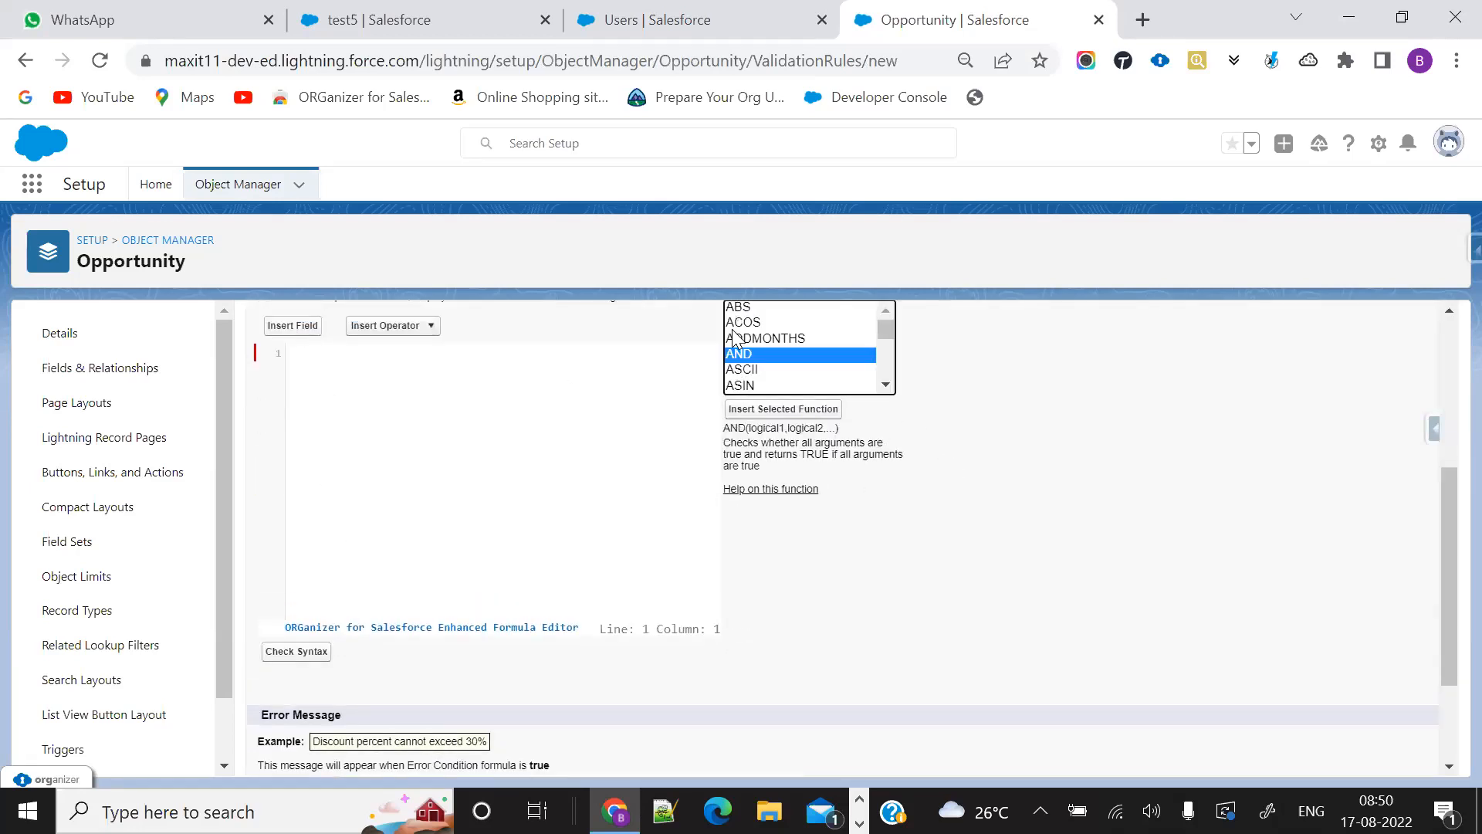
{"action": "left_click", "coordinate": [750, 417]}
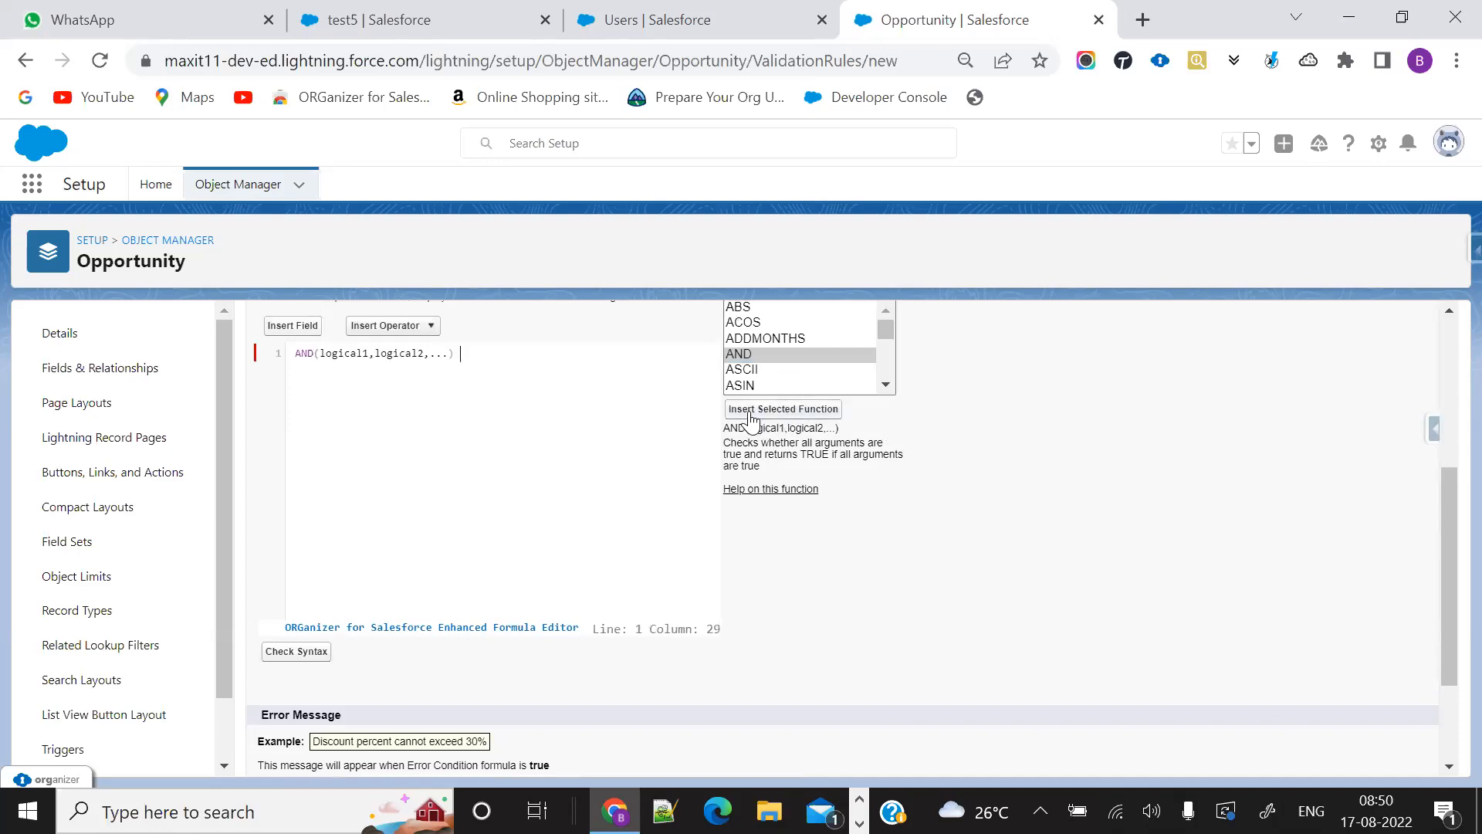
Step: Insert the Username field of the $User object into the error condition formula
{"action": "left_click", "coordinate": [279, 327]}
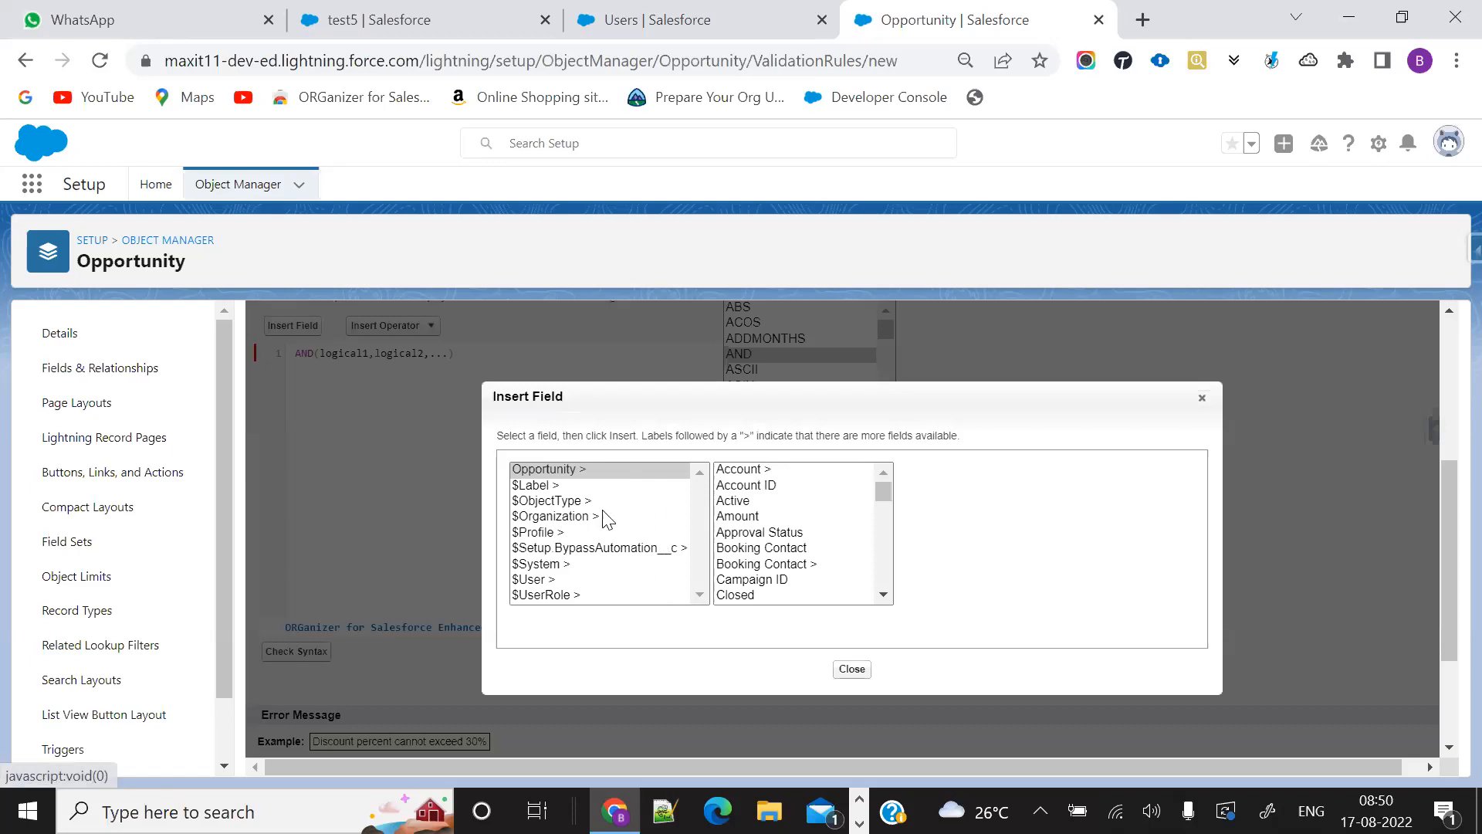
{"action": "scroll", "coordinate": [598, 525], "scroll_direction": "down", "scroll_amount": 2}
{"action": "left_click", "coordinate": [529, 580]}
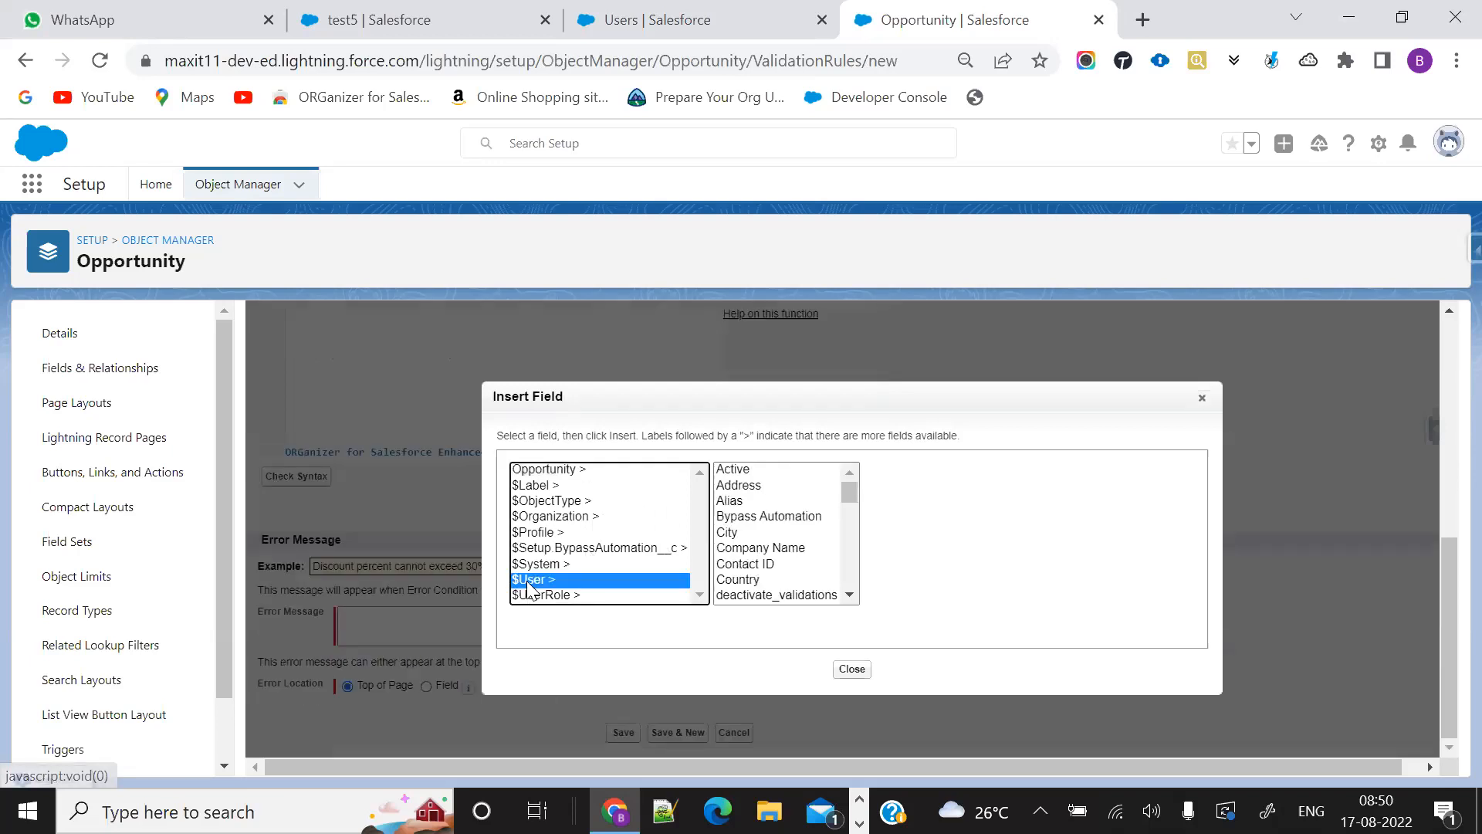
{"action": "scroll", "coordinate": [733, 554], "scroll_direction": "down", "scroll_amount": 5}
{"action": "scroll", "coordinate": [734, 554], "scroll_direction": "down", "scroll_amount": 3}
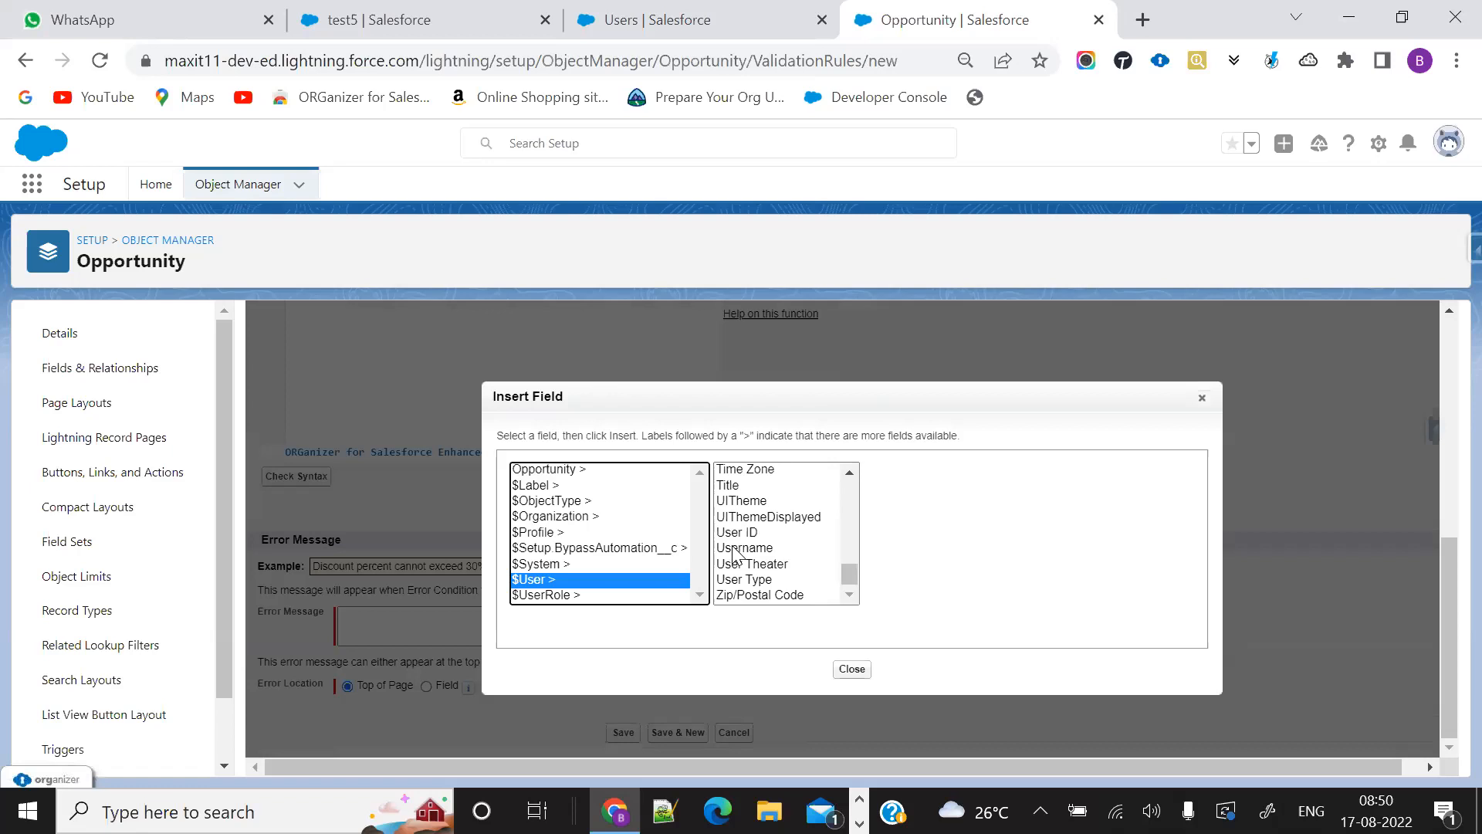
{"action": "left_click", "coordinate": [746, 550]}
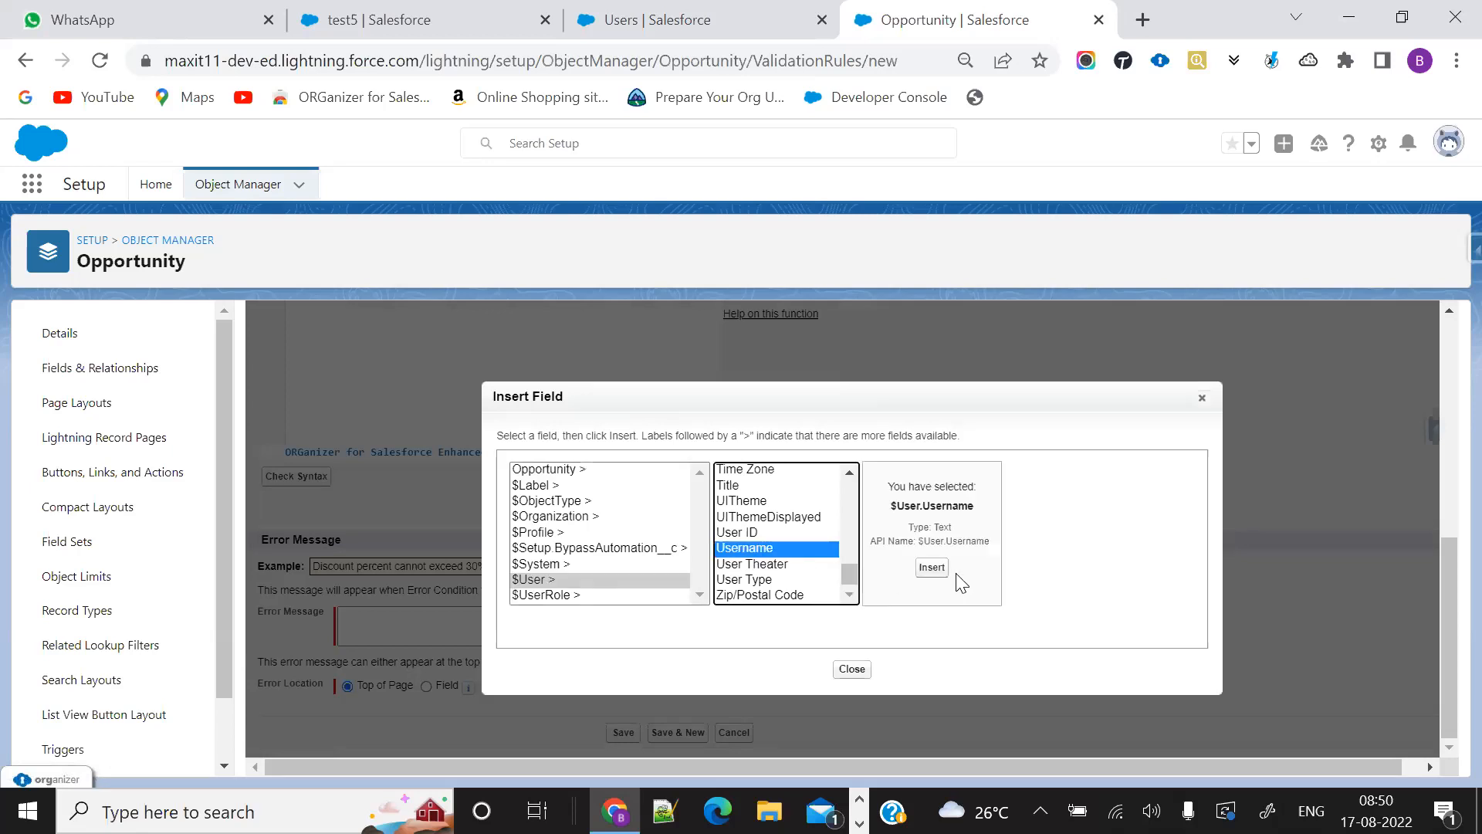
{"action": "left_click", "coordinate": [934, 573]}
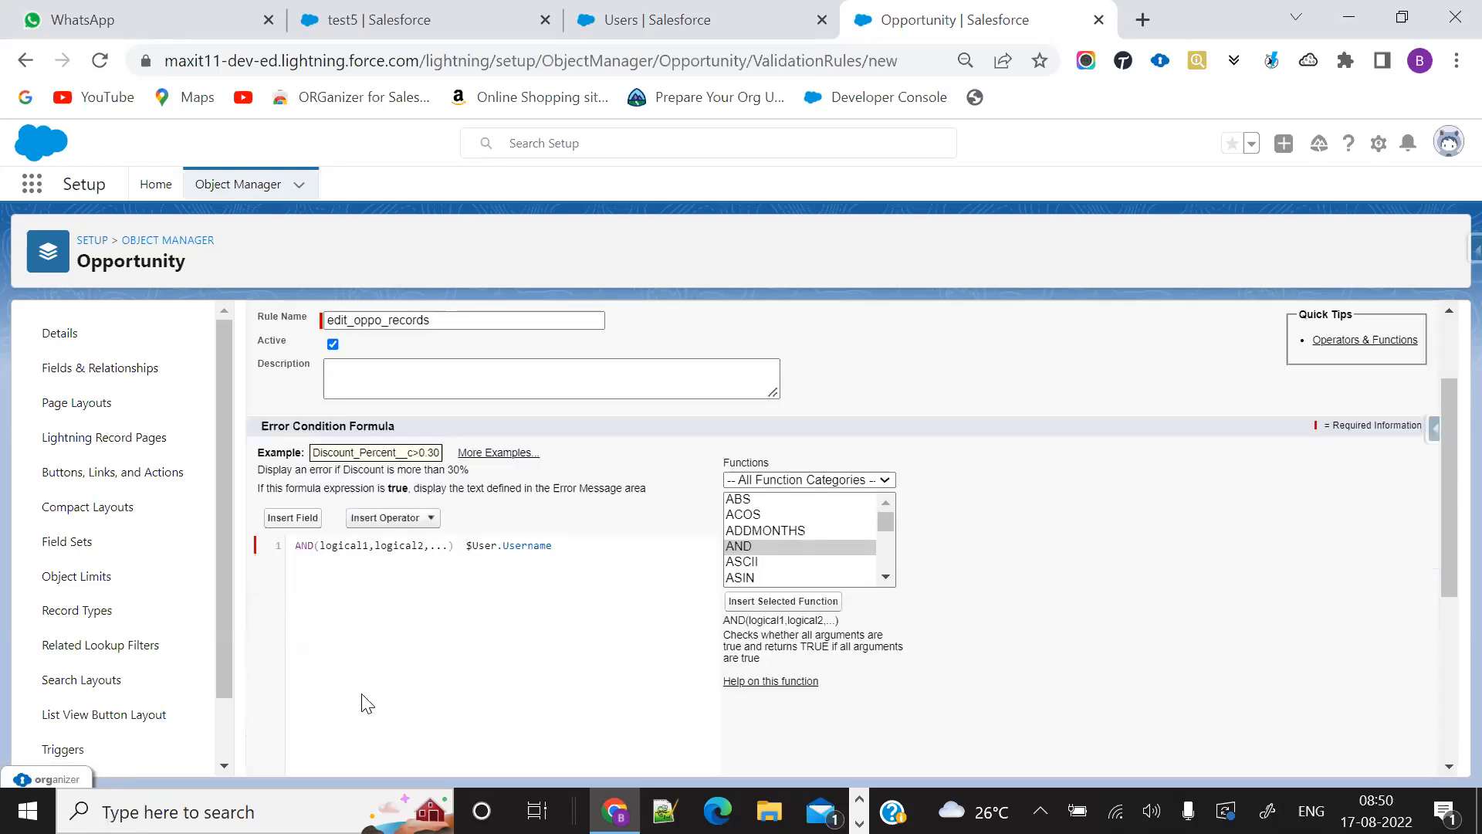
Step: Move $User.Username inside the AND function in place of its placeholder arguments, on its own line
{"action": "left_click_drag", "start_coordinate": [557, 547], "coordinate": [467, 547]}
{"action": "key", "text": "ctrl+c"}
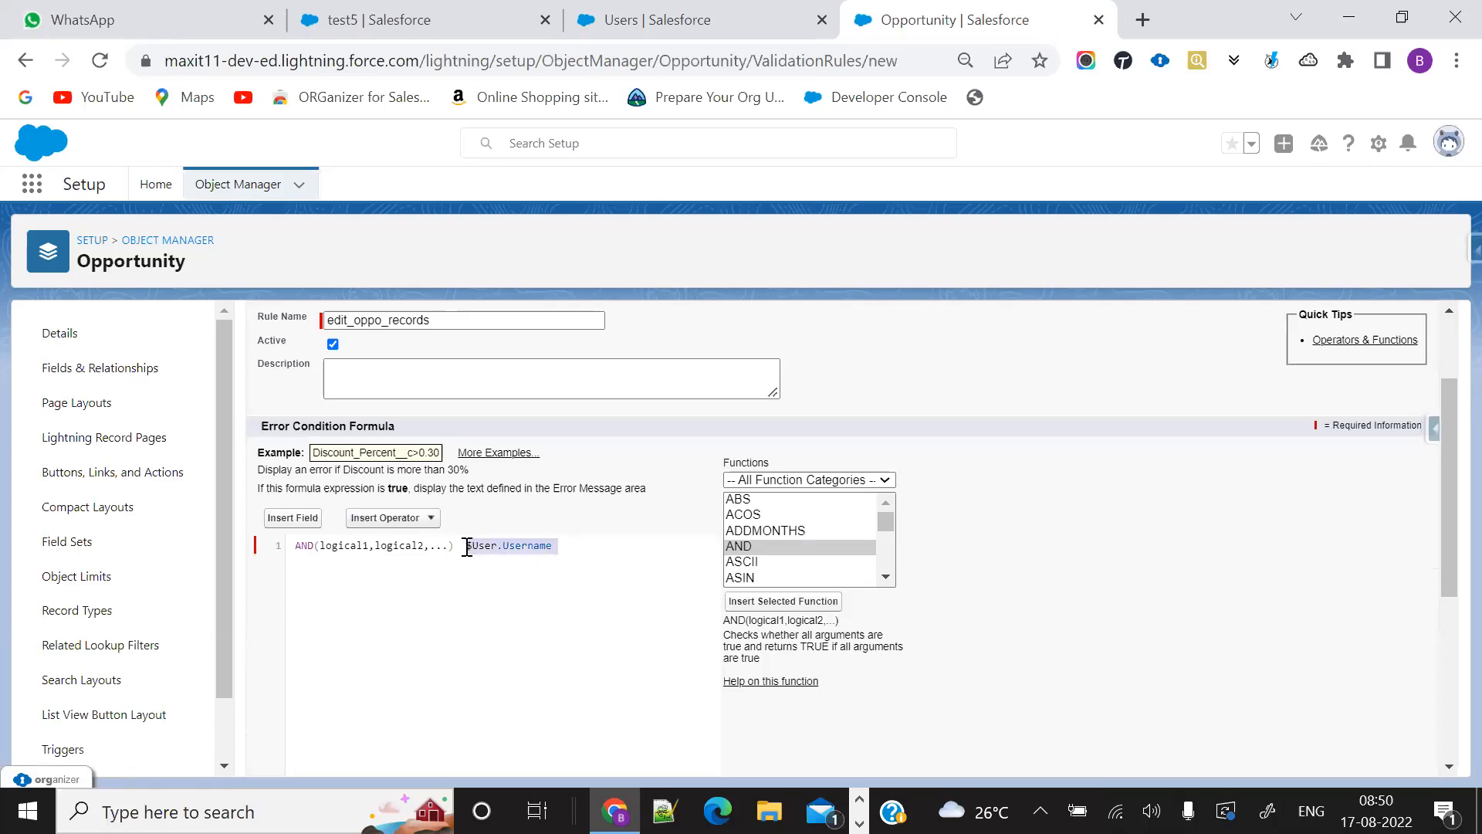
{"action": "key", "text": "BackSpace"}
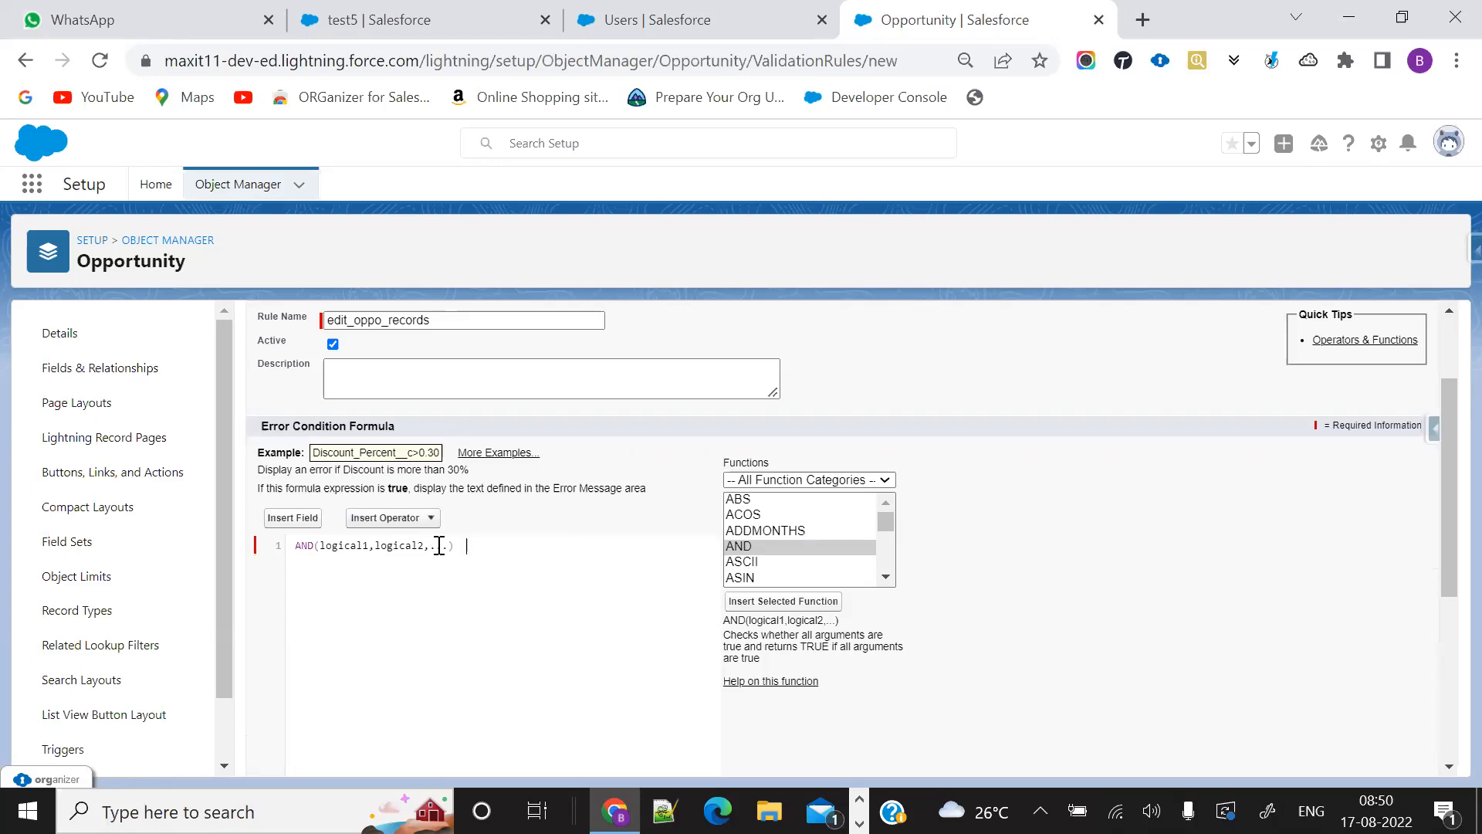
{"action": "double_click", "coordinate": [363, 545]}
{"action": "key", "text": "ctrl+v"}
{"action": "left_click", "coordinate": [321, 546]}
{"action": "key", "text": "Return"}
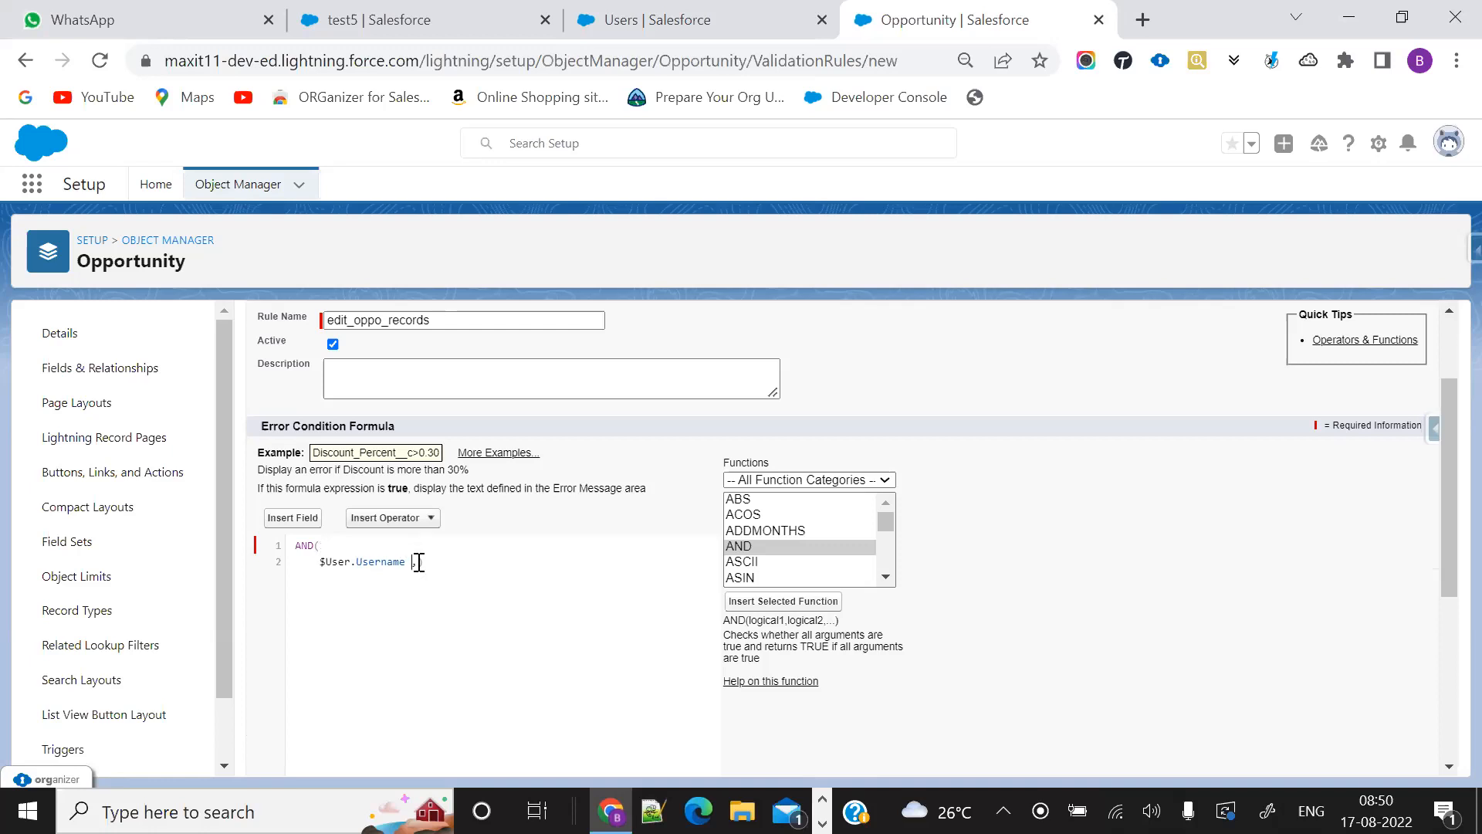
Step: Insert the Not Equal operator and move it directly after $User.Username, ahead of the comma
{"action": "left_click", "coordinate": [390, 517]}
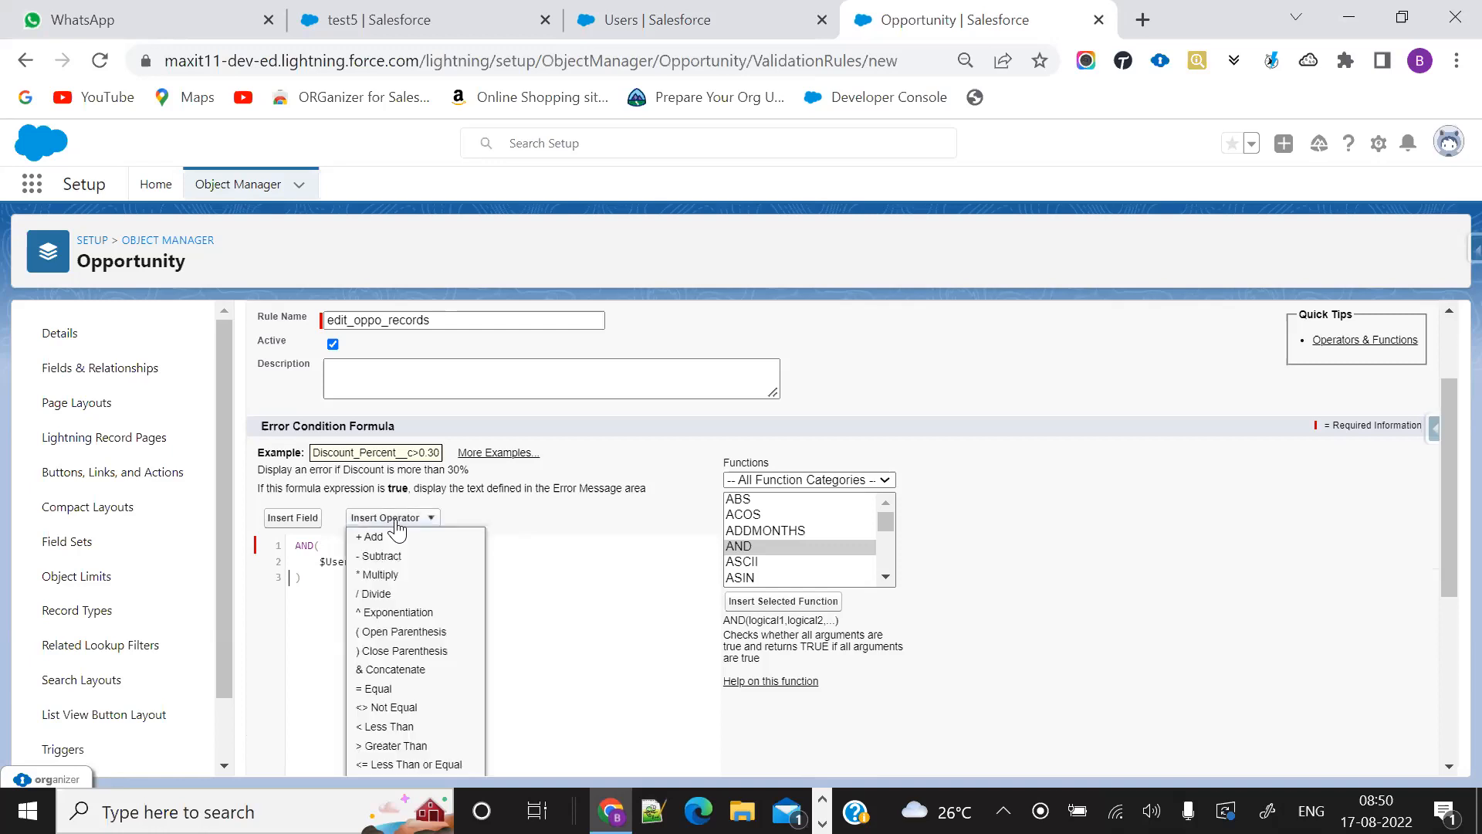
{"action": "scroll", "coordinate": [413, 695], "scroll_direction": "down", "scroll_amount": 1}
{"action": "scroll", "coordinate": [413, 697], "scroll_direction": "down", "scroll_amount": 1}
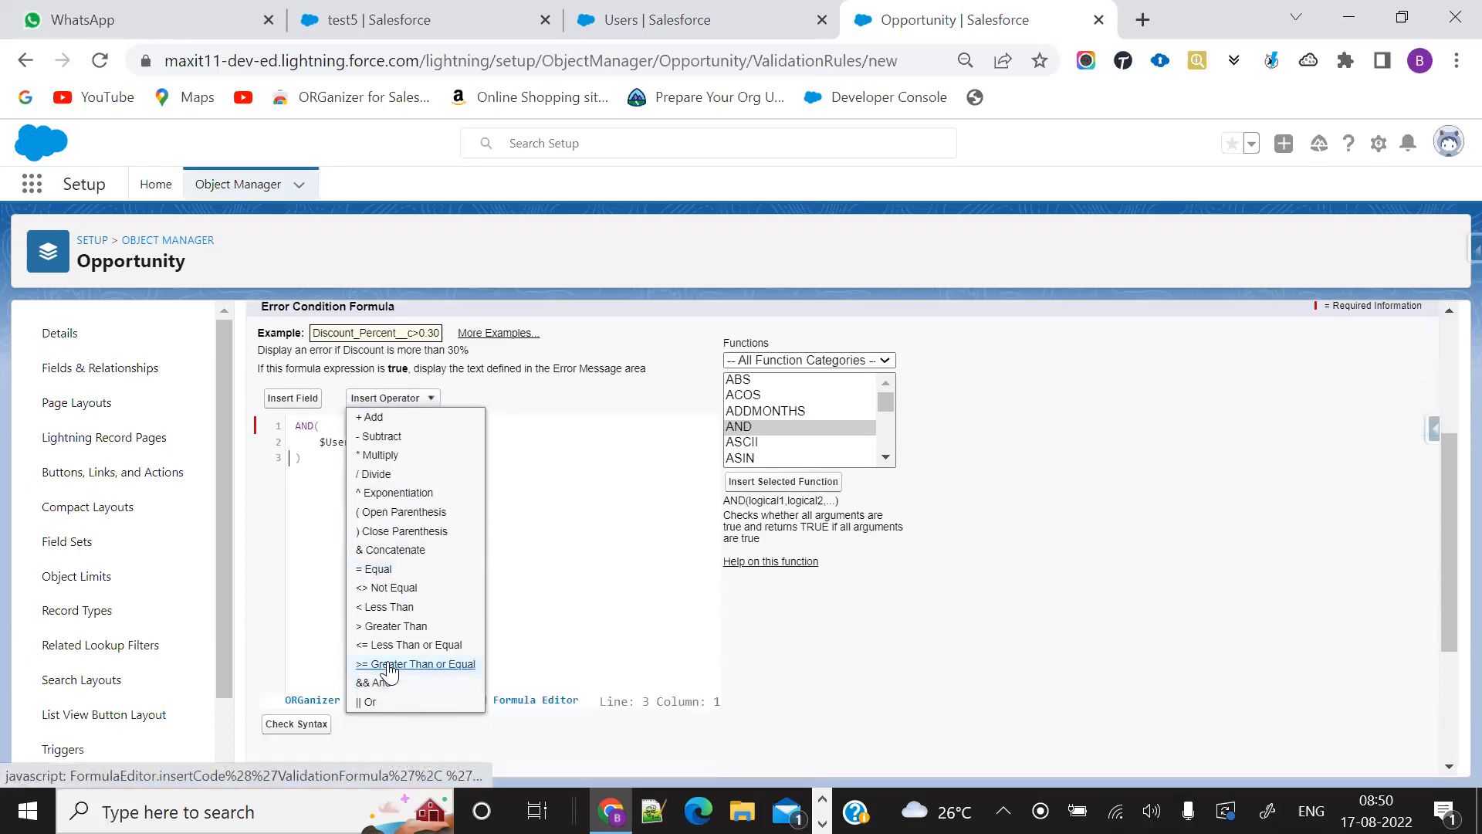
{"action": "left_click", "coordinate": [386, 588]}
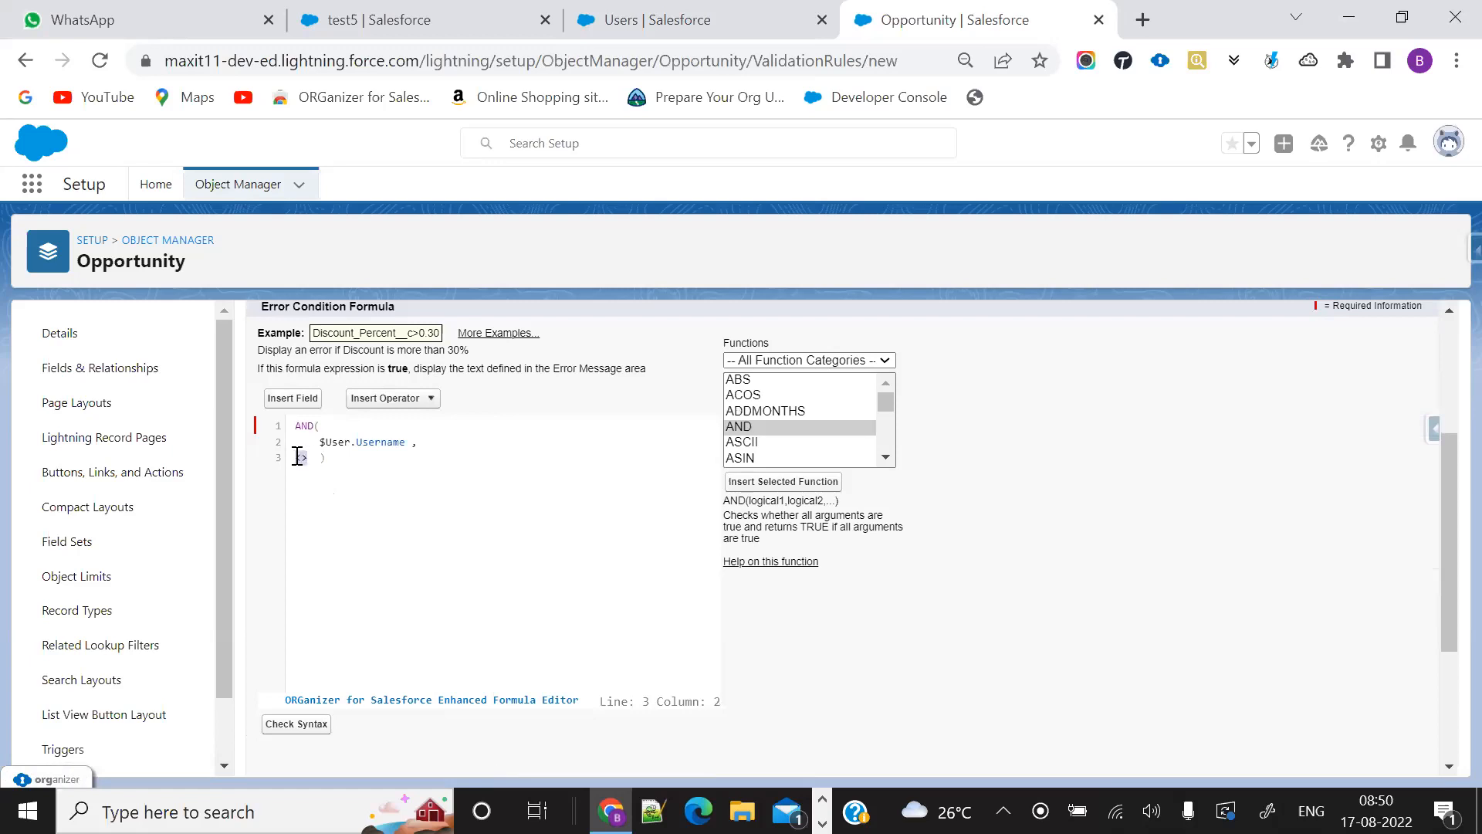
{"action": "left_click", "coordinate": [413, 443]}
Step: Copy the Manager profile user's username from the Users list into quotes after the <> operator, and add a new line below the condition
{"action": "left_click", "coordinate": [498, 19]}
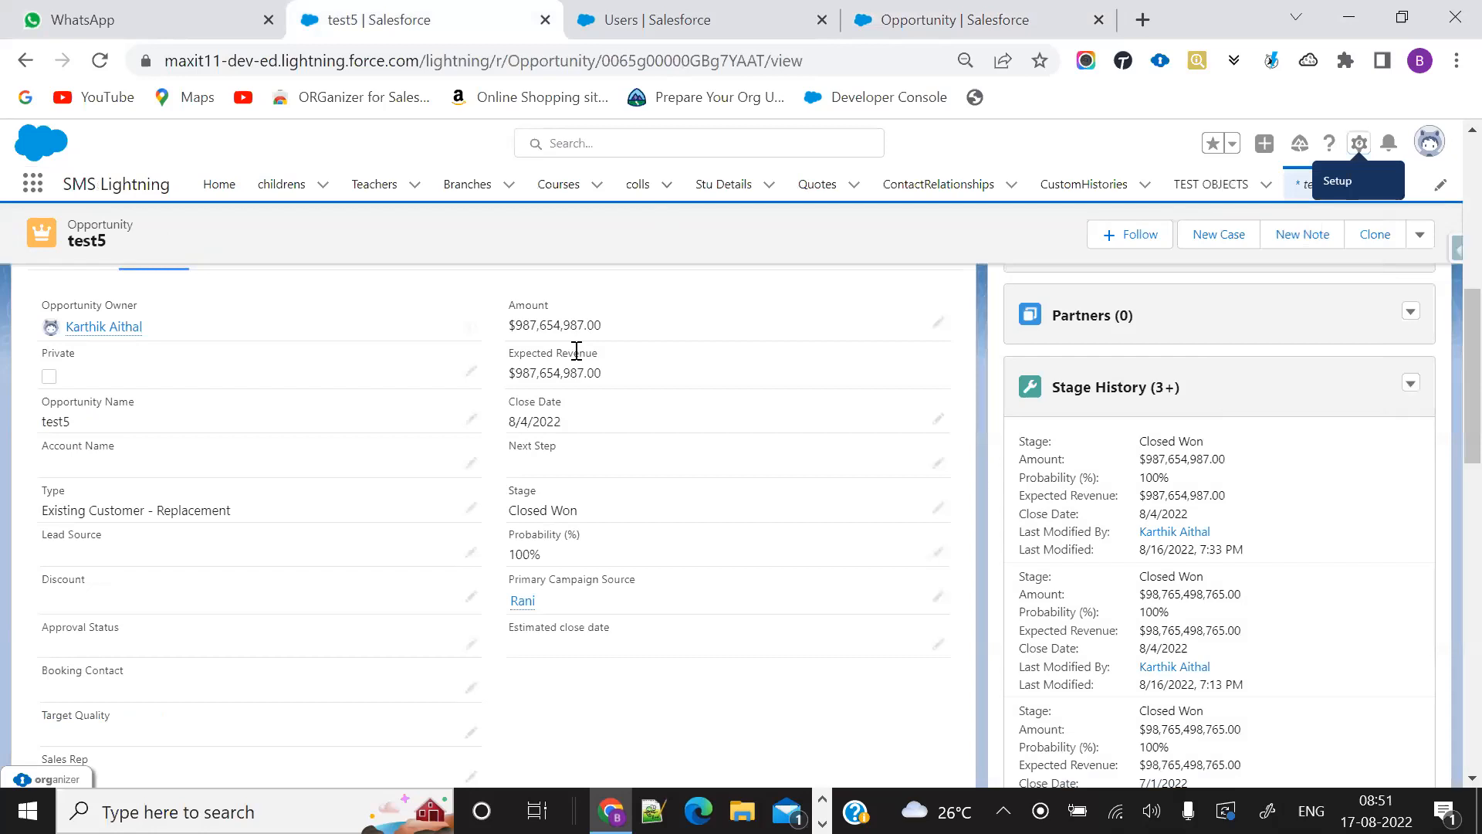
{"action": "left_click", "coordinate": [609, 18]}
{"action": "left_click_drag", "start_coordinate": [685, 515], "coordinate": [572, 519]}
{"action": "key", "text": "ctrl+c"}
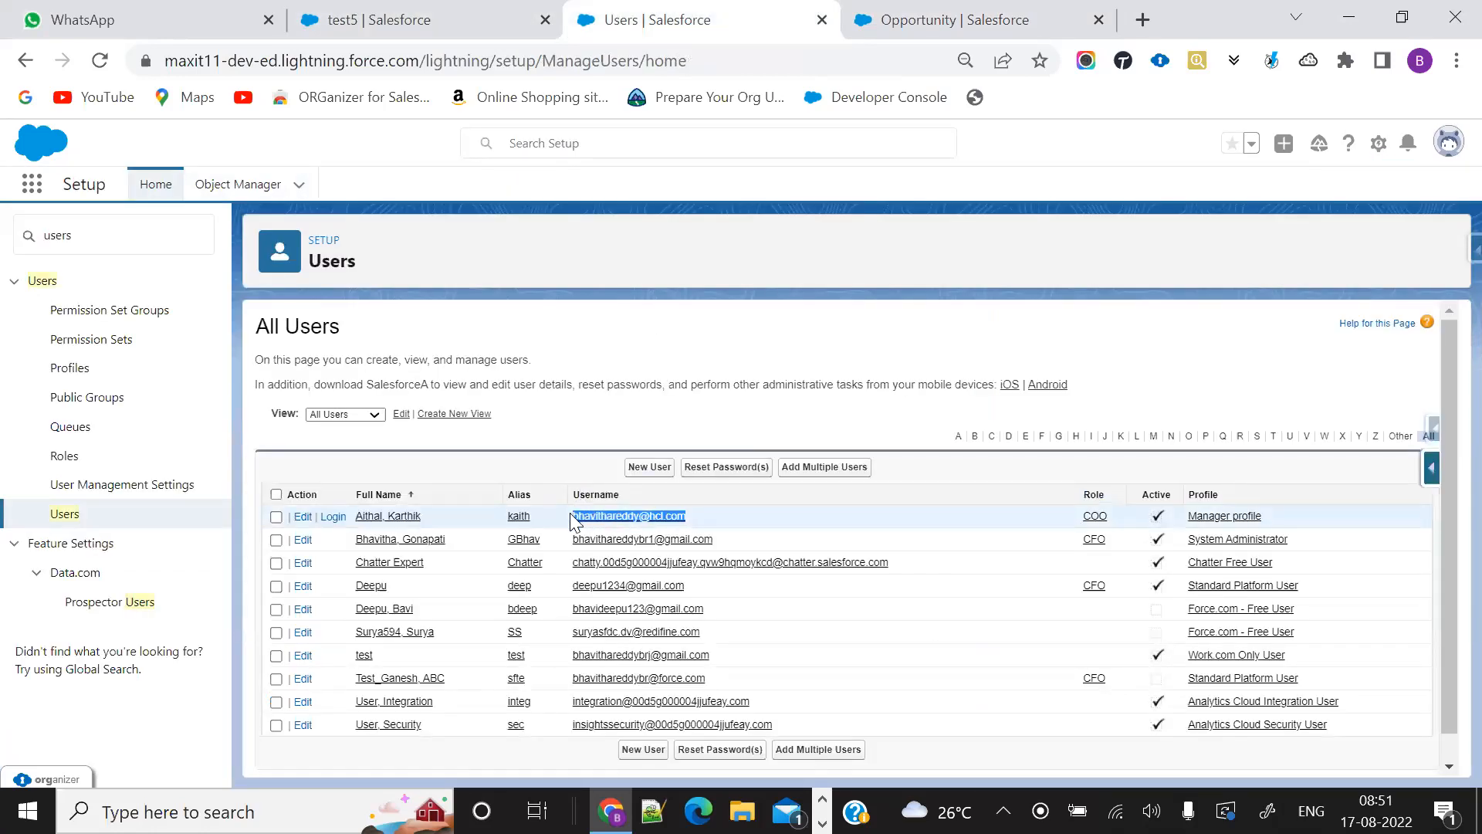
{"action": "left_click", "coordinate": [982, 20]}
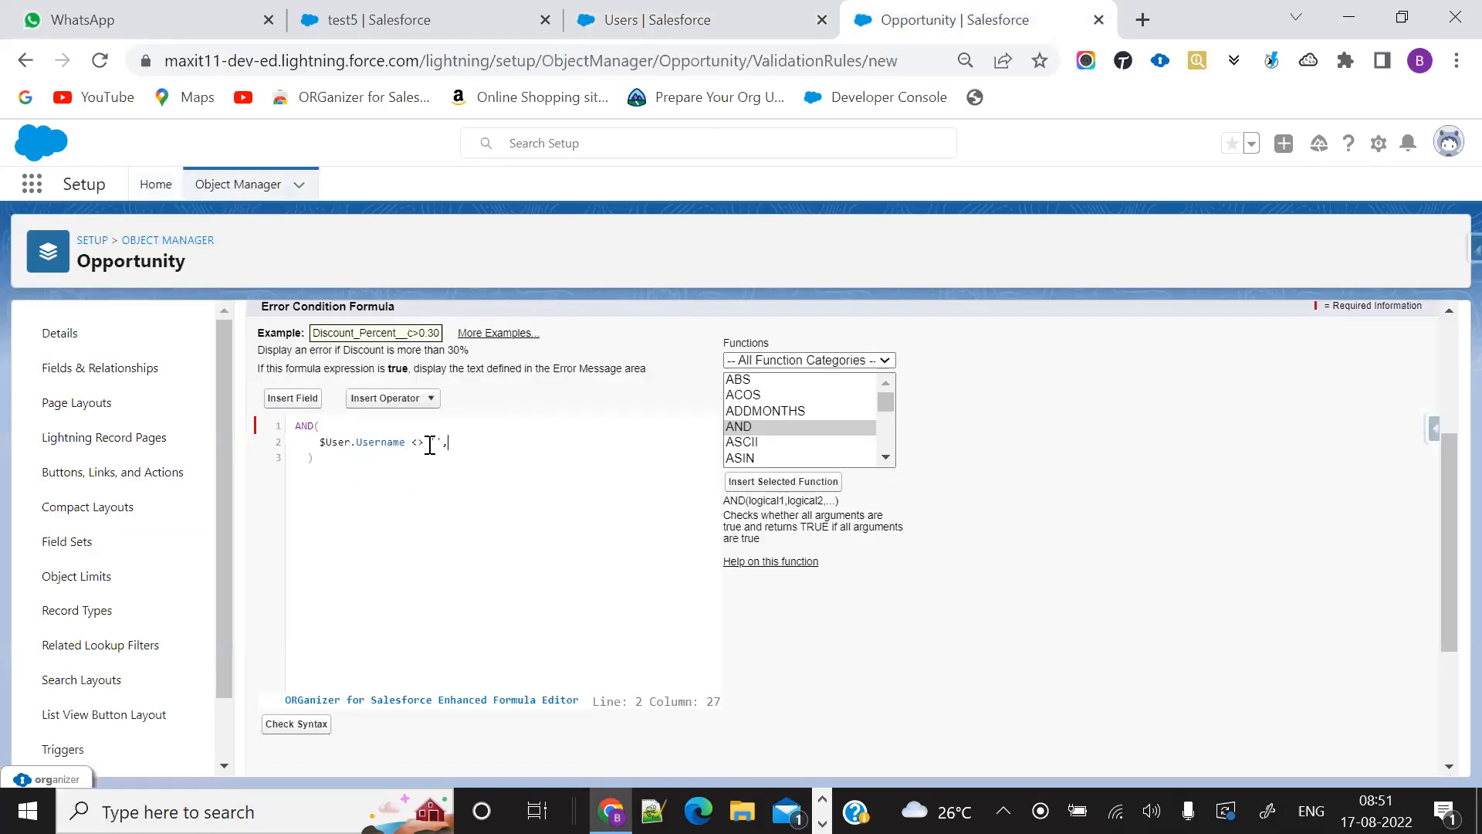
{"action": "key", "text": "ctrl+v"}
{"action": "key", "text": "Return"}
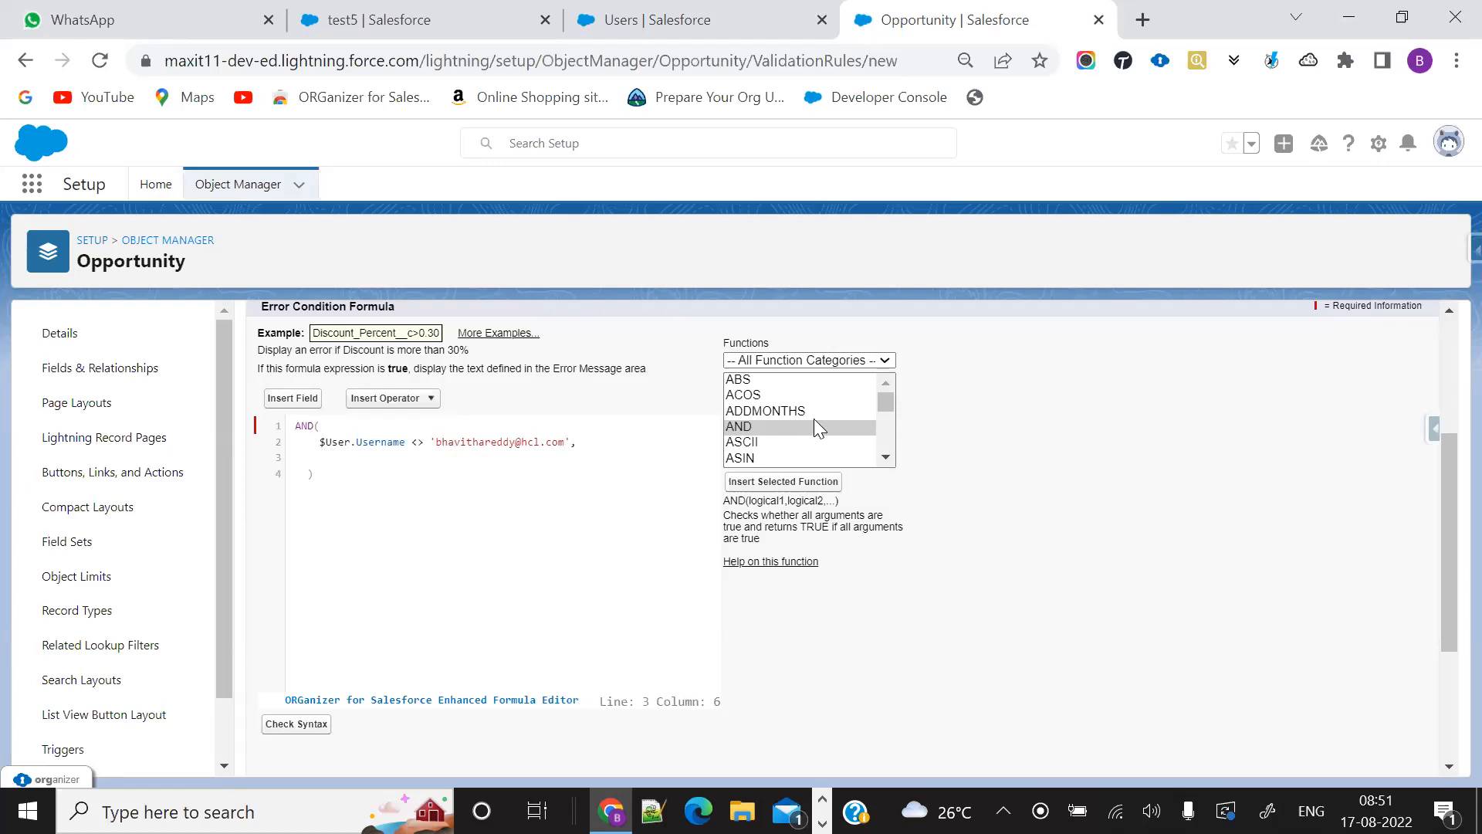
Step: Insert the ISPICKVAL function on the empty line inside the AND function
{"action": "left_click", "coordinate": [885, 457]}
{"action": "left_click_drag", "start_coordinate": [886, 457], "coordinate": [885, 457]}
{"action": "left_click", "coordinate": [886, 457]}
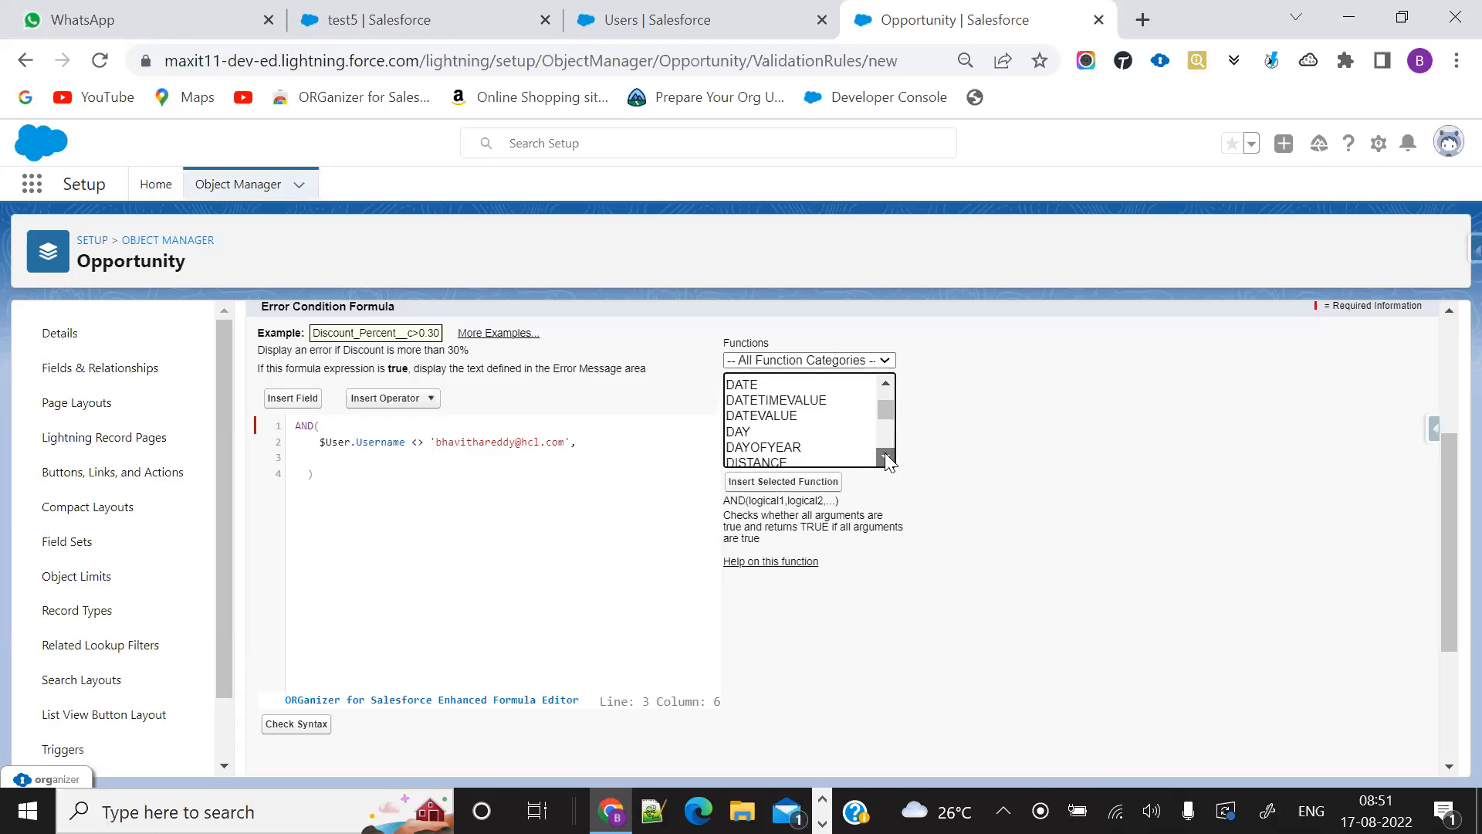
{"action": "left_click", "coordinate": [885, 457]}
{"action": "left_click", "coordinate": [886, 457]}
{"action": "left_click", "coordinate": [885, 457]}
{"action": "left_click", "coordinate": [885, 457]}
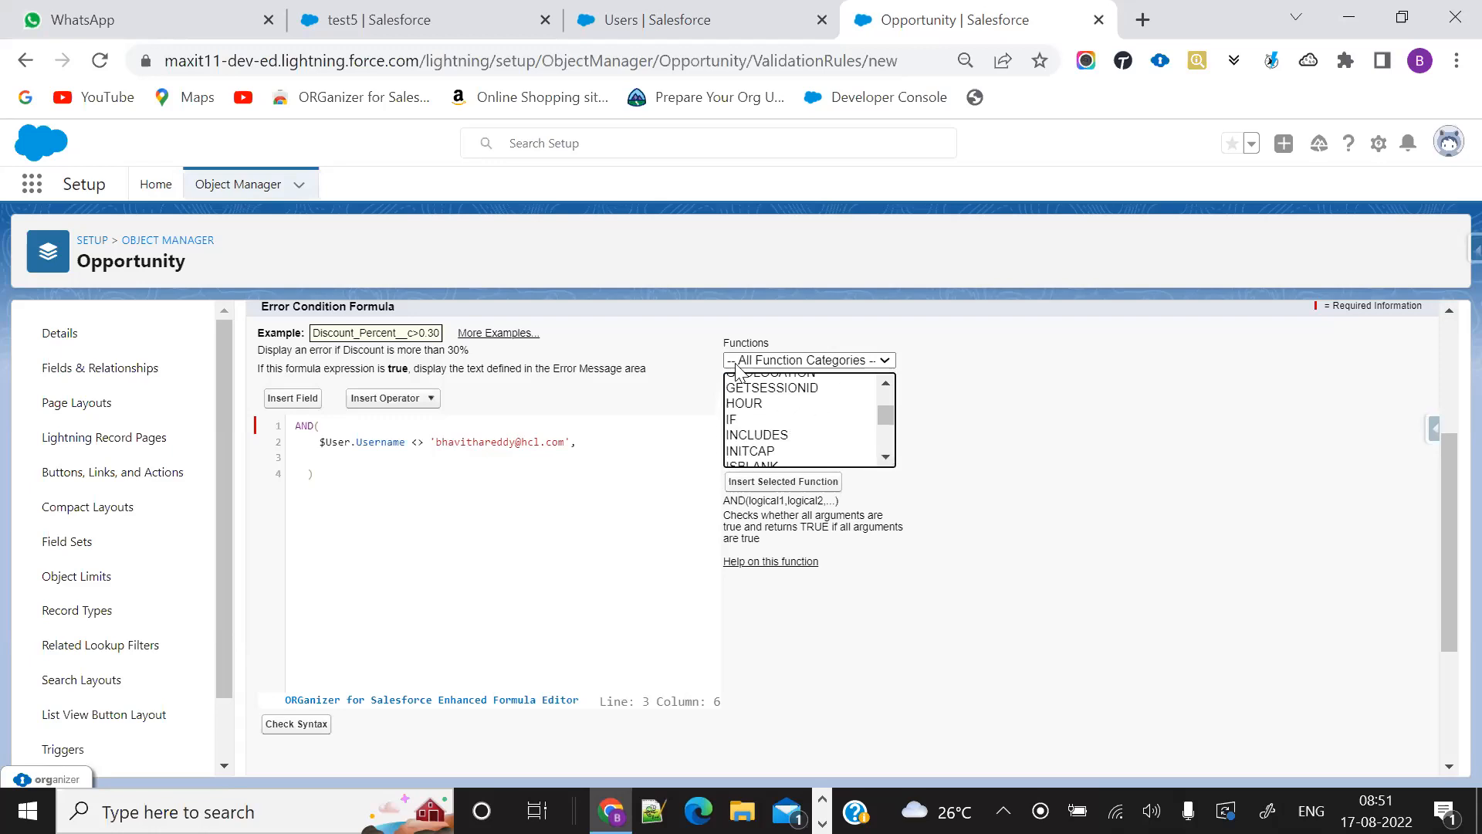
{"action": "left_click", "coordinate": [885, 457]}
{"action": "left_click", "coordinate": [886, 457]}
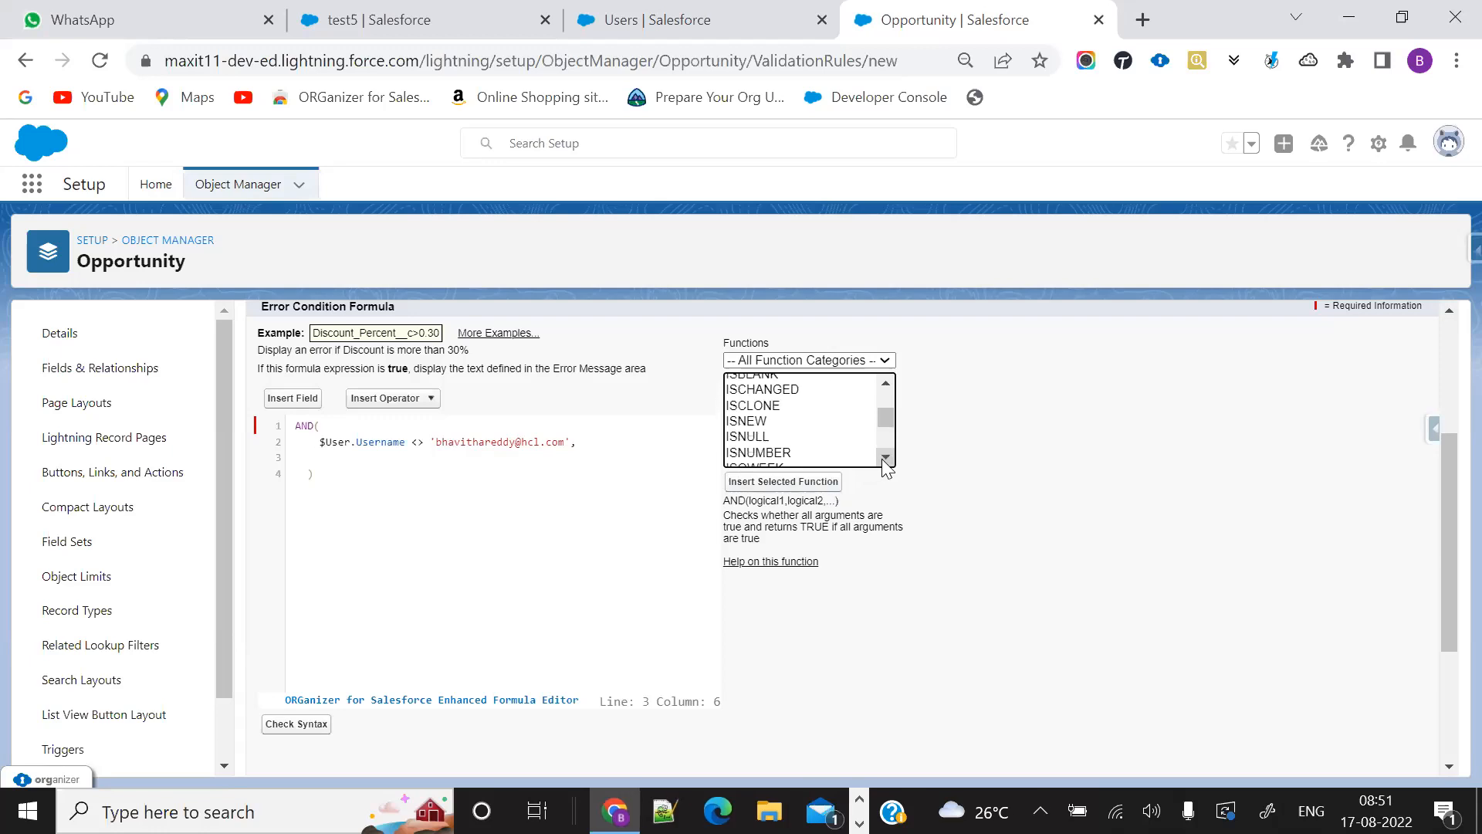
{"action": "left_click", "coordinate": [885, 458]}
{"action": "left_click", "coordinate": [885, 458]}
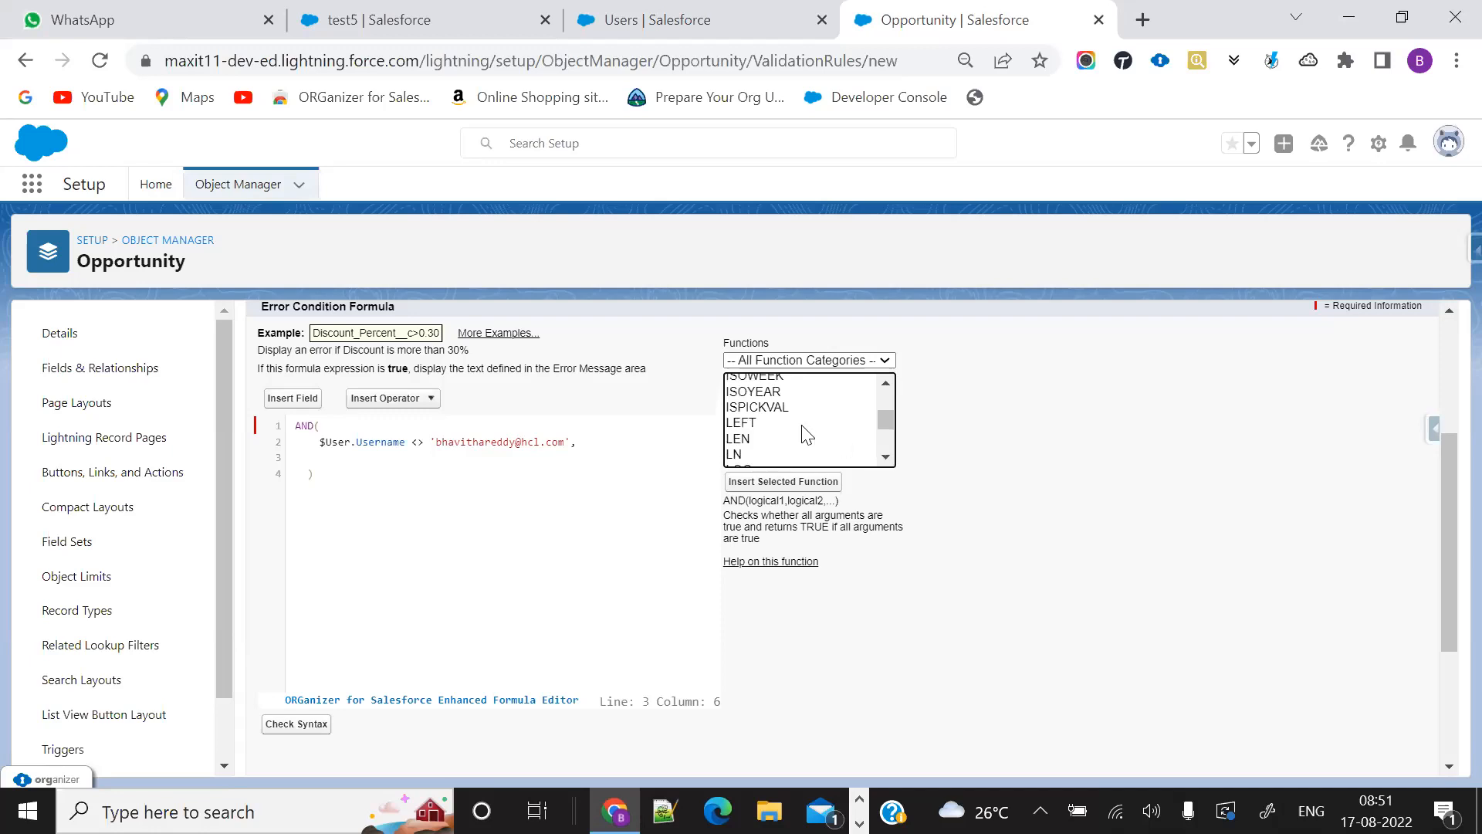
{"action": "left_click", "coordinate": [760, 409]}
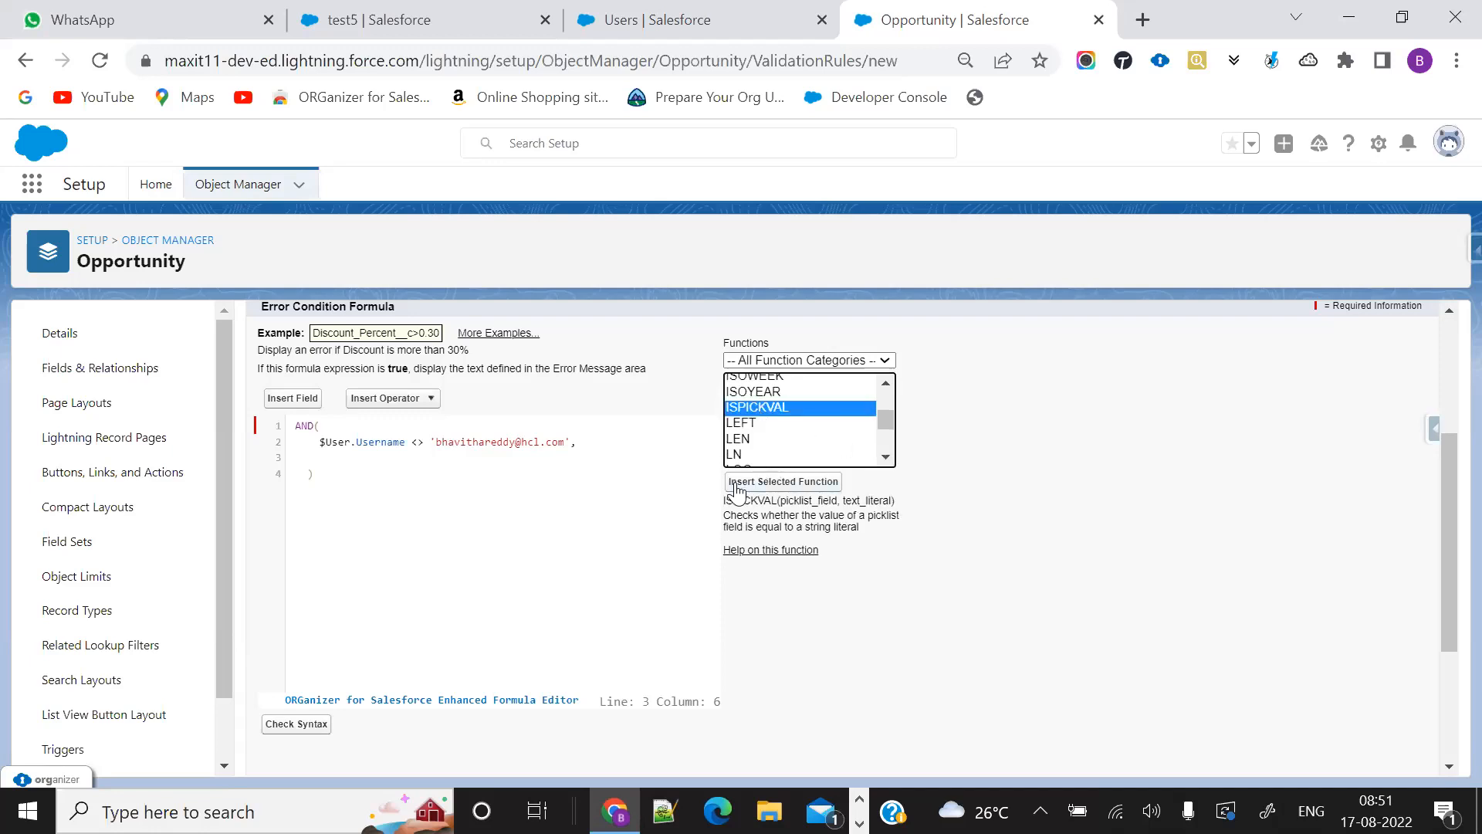
{"action": "left_click", "coordinate": [760, 480]}
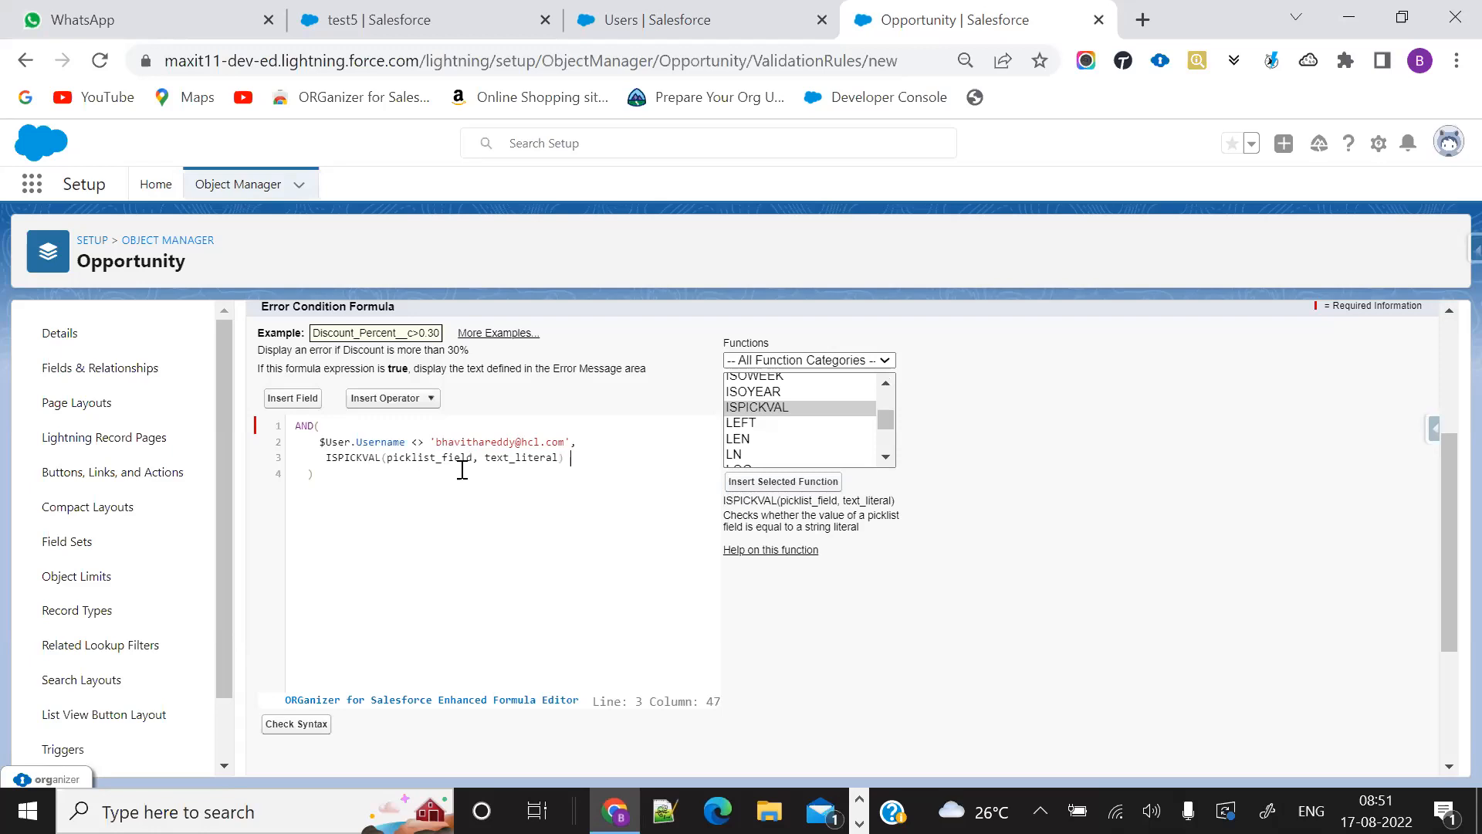
Step: Replace ISPICKVAL's picklist_field placeholder with the Opportunity Stage field, StageName
{"action": "key", "text": "BackSpace"}
{"action": "key", "text": "BackSpace"}
{"action": "key", "text": "BackSpace"}
{"action": "key", "text": "BackSpace"}
{"action": "key", "text": "BackSpace"}
{"action": "key", "text": "BackSpace"}
{"action": "key", "text": "BackSpace"}
{"action": "key", "text": "BackSpace"}
{"action": "key", "text": "BackSpace"}
{"action": "key", "text": "BackSpace"}
{"action": "key", "text": "BackSpace"}
{"action": "key", "text": "BackSpace"}
{"action": "key", "text": "BackSpace"}
{"action": "key", "text": "BackSpace"}
{"action": "left_click", "coordinate": [293, 398]}
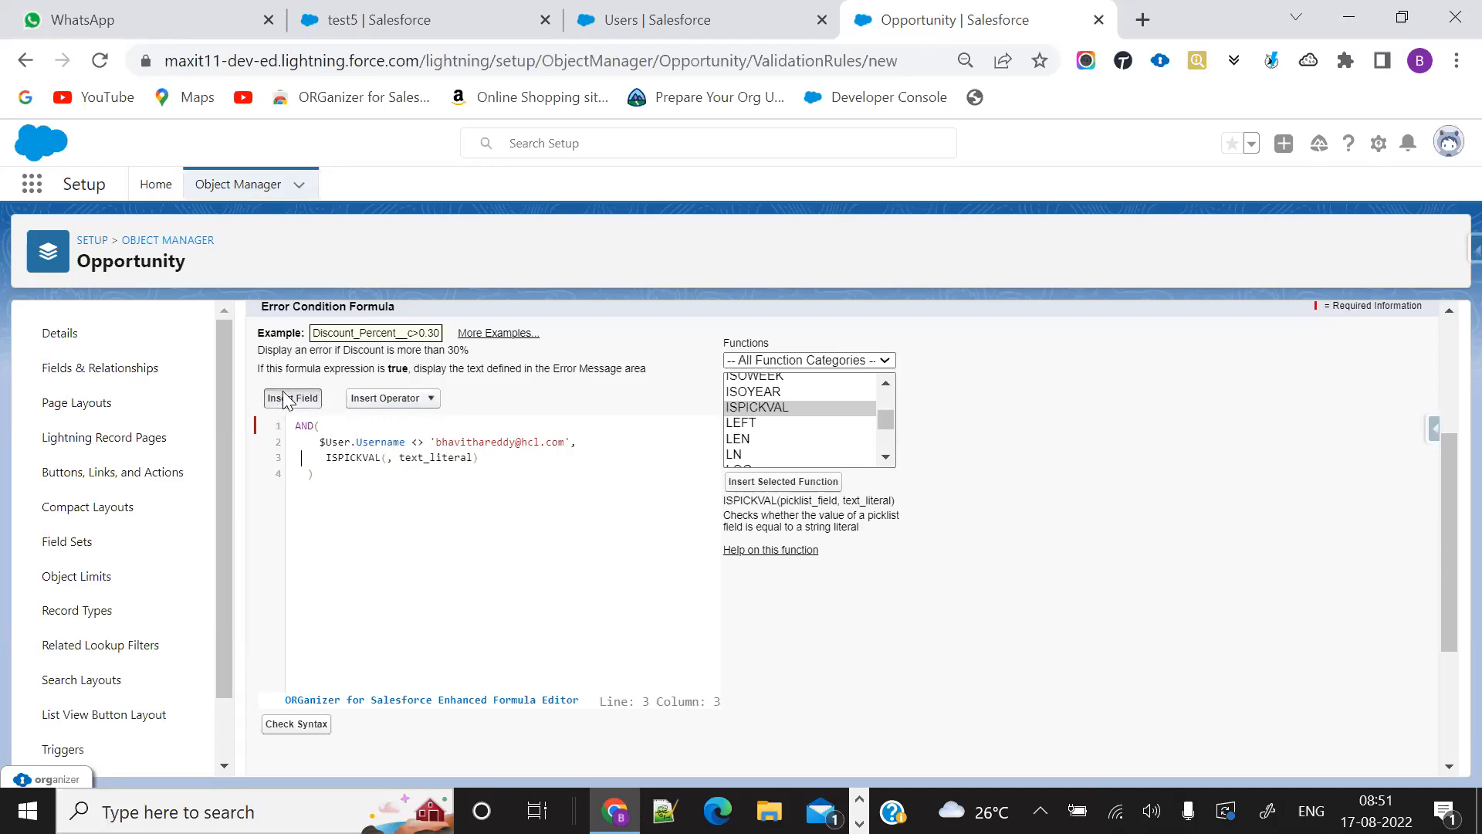
{"action": "scroll", "coordinate": [801, 560], "scroll_direction": "down", "scroll_amount": 10}
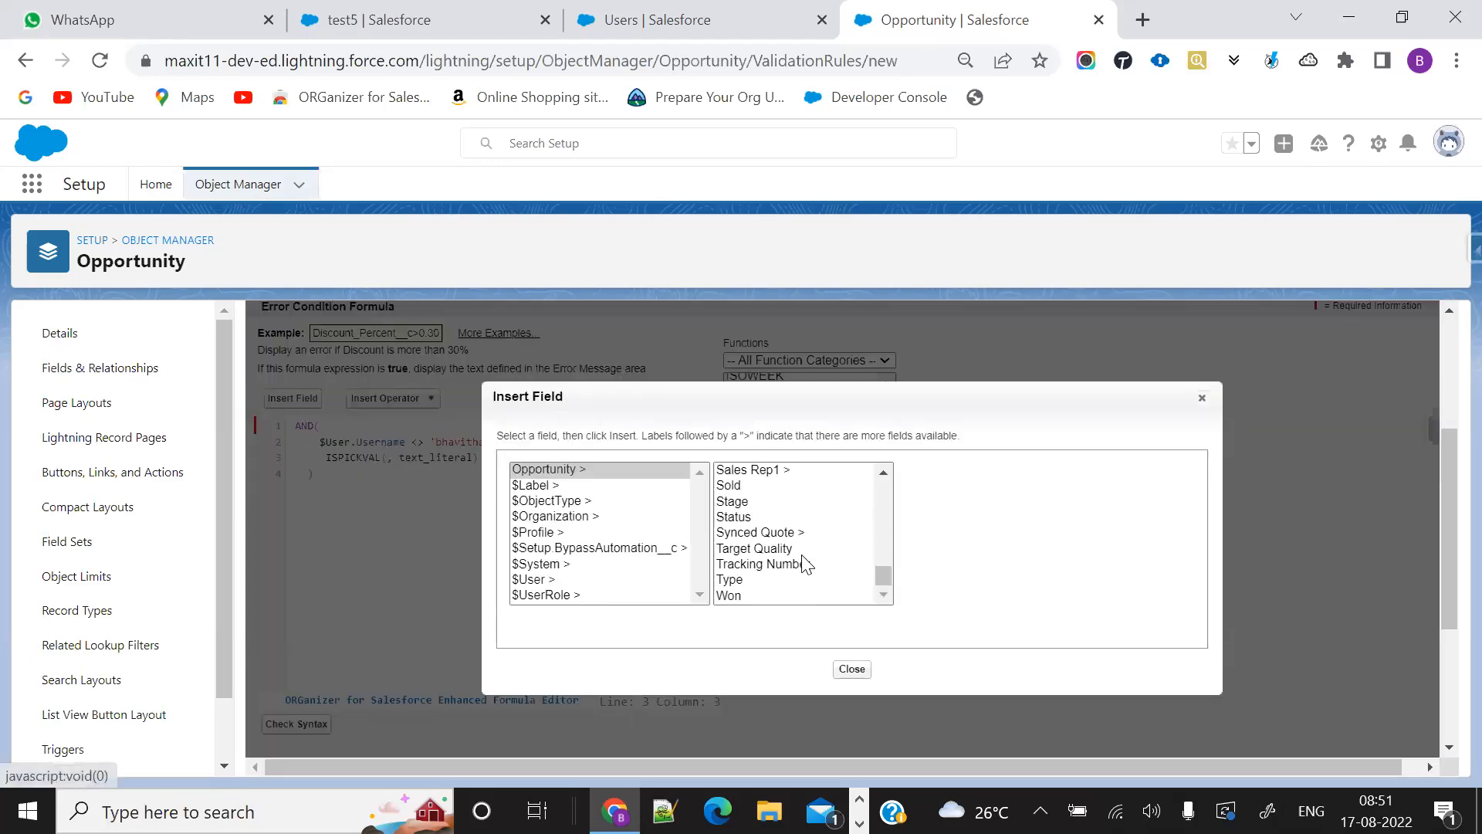
{"action": "left_click", "coordinate": [733, 501]}
{"action": "left_click", "coordinate": [954, 568]}
{"action": "left_click_drag", "start_coordinate": [365, 414], "coordinate": [307, 409]}
{"action": "key", "text": "ctrl+x"}
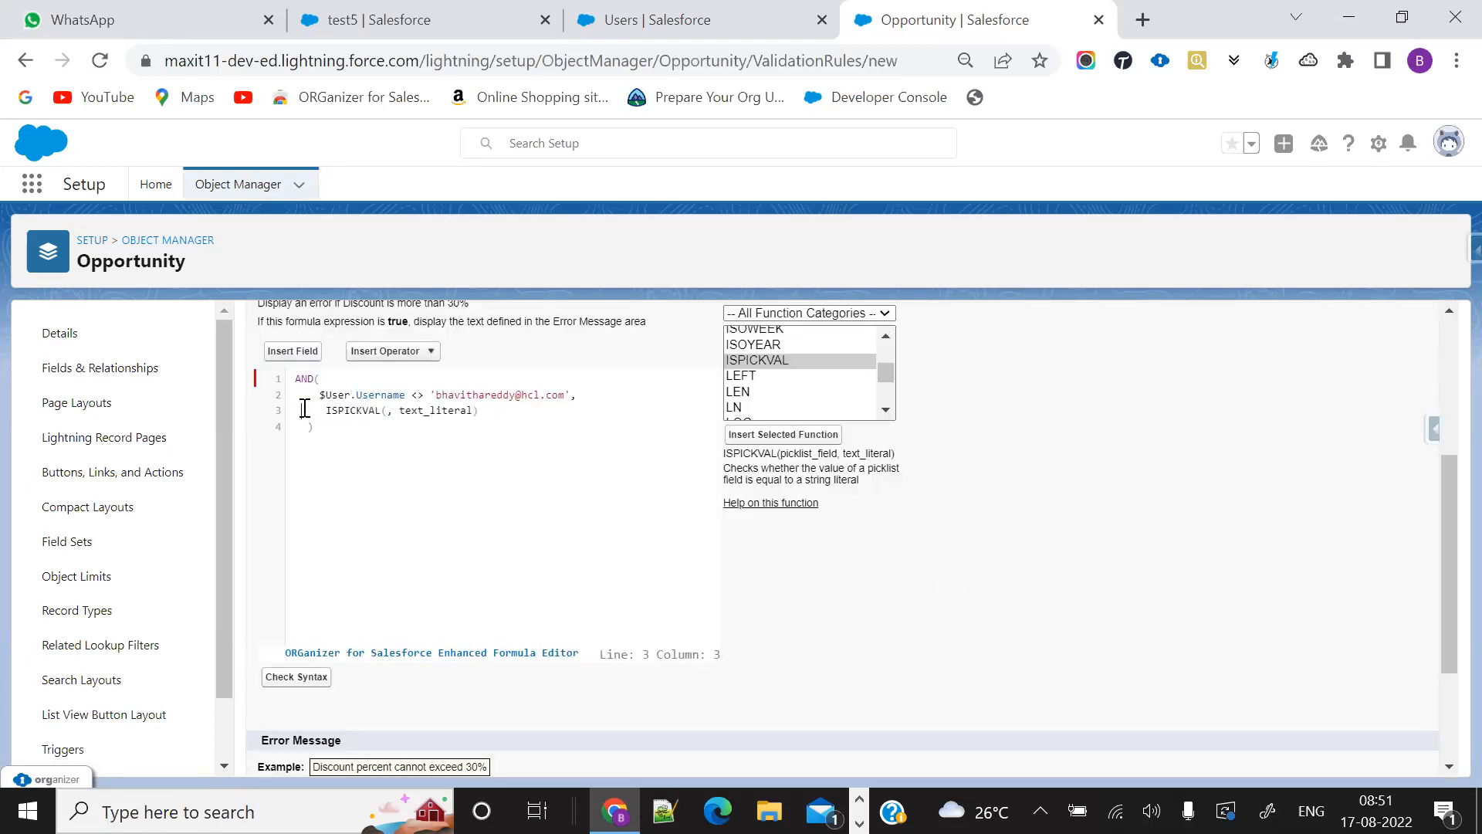
{"action": "left_click", "coordinate": [386, 410]}
{"action": "key", "text": "ctrl+v"}
Step: Replace ISPICKVAL's text_literal placeholder with "Closeed Won" and check the formula's syntax
{"action": "double_click", "coordinate": [488, 411]}
{"action": "key", "text": "BackSpace"}
{"action": "key", "text": "Right"}
{"action": "left_click", "coordinate": [285, 678]}
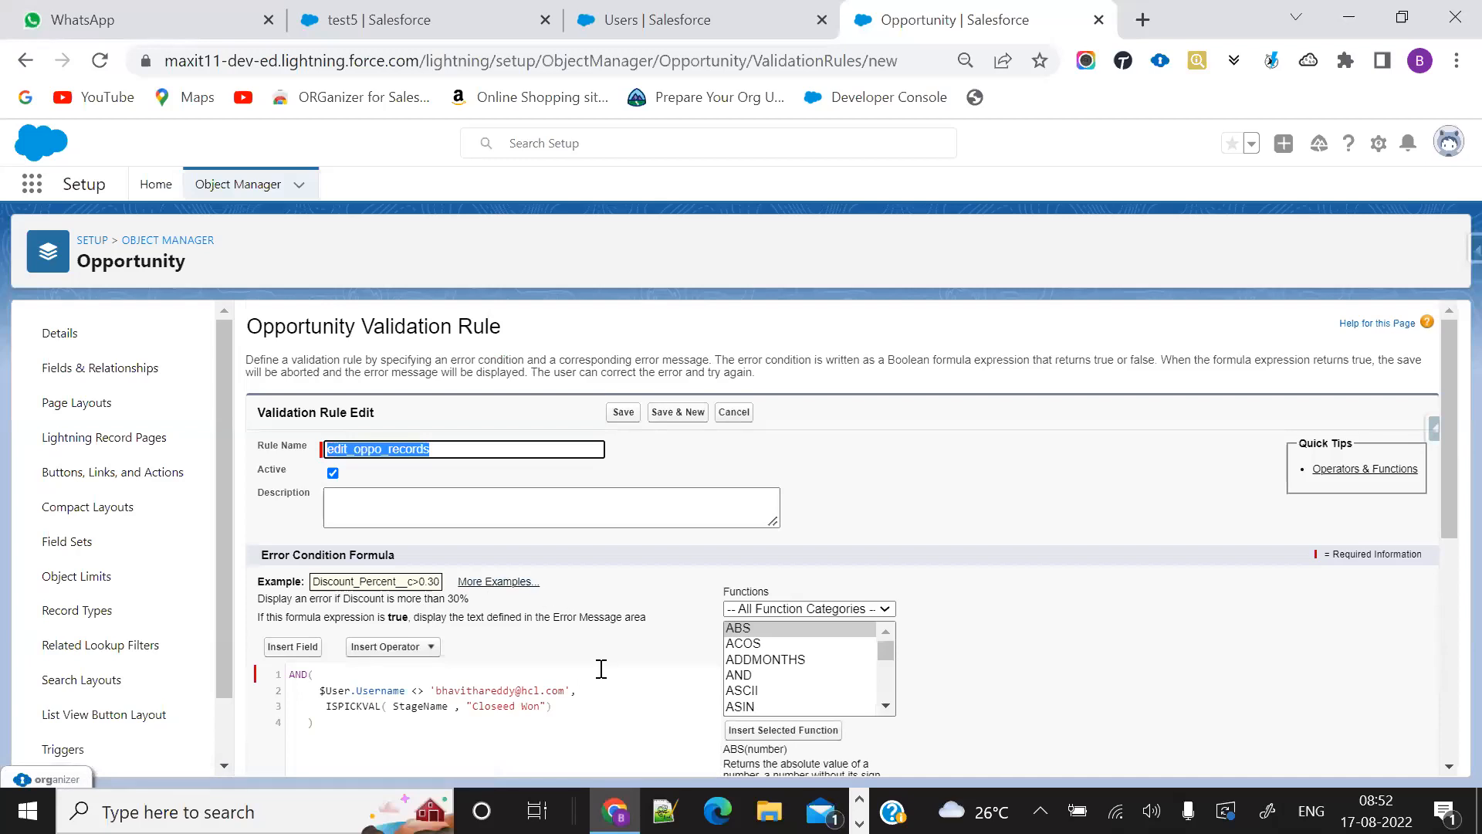
Step: Correct the spelling of the stage value in ISPICKVAL to "Closed Won"
{"action": "scroll", "coordinate": [420, 711], "scroll_direction": "down", "scroll_amount": 3}
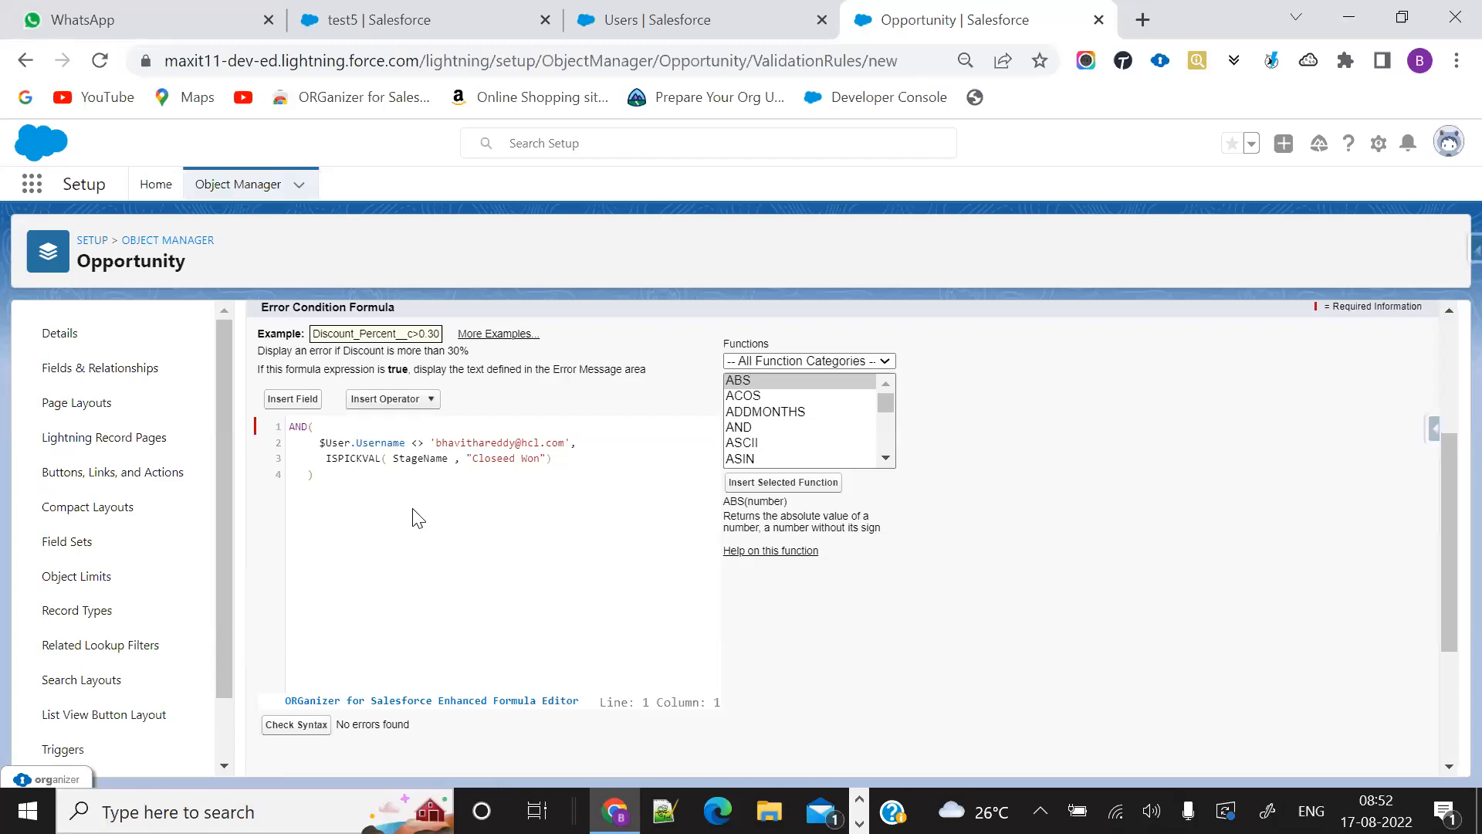
{"action": "left_click", "coordinate": [515, 459]}
{"action": "key", "text": "BackSpace"}
{"action": "key", "text": "BackSpace"}
{"action": "type", "text": "d"}
{"action": "scroll", "coordinate": [475, 524], "scroll_direction": "down", "scroll_amount": 1}
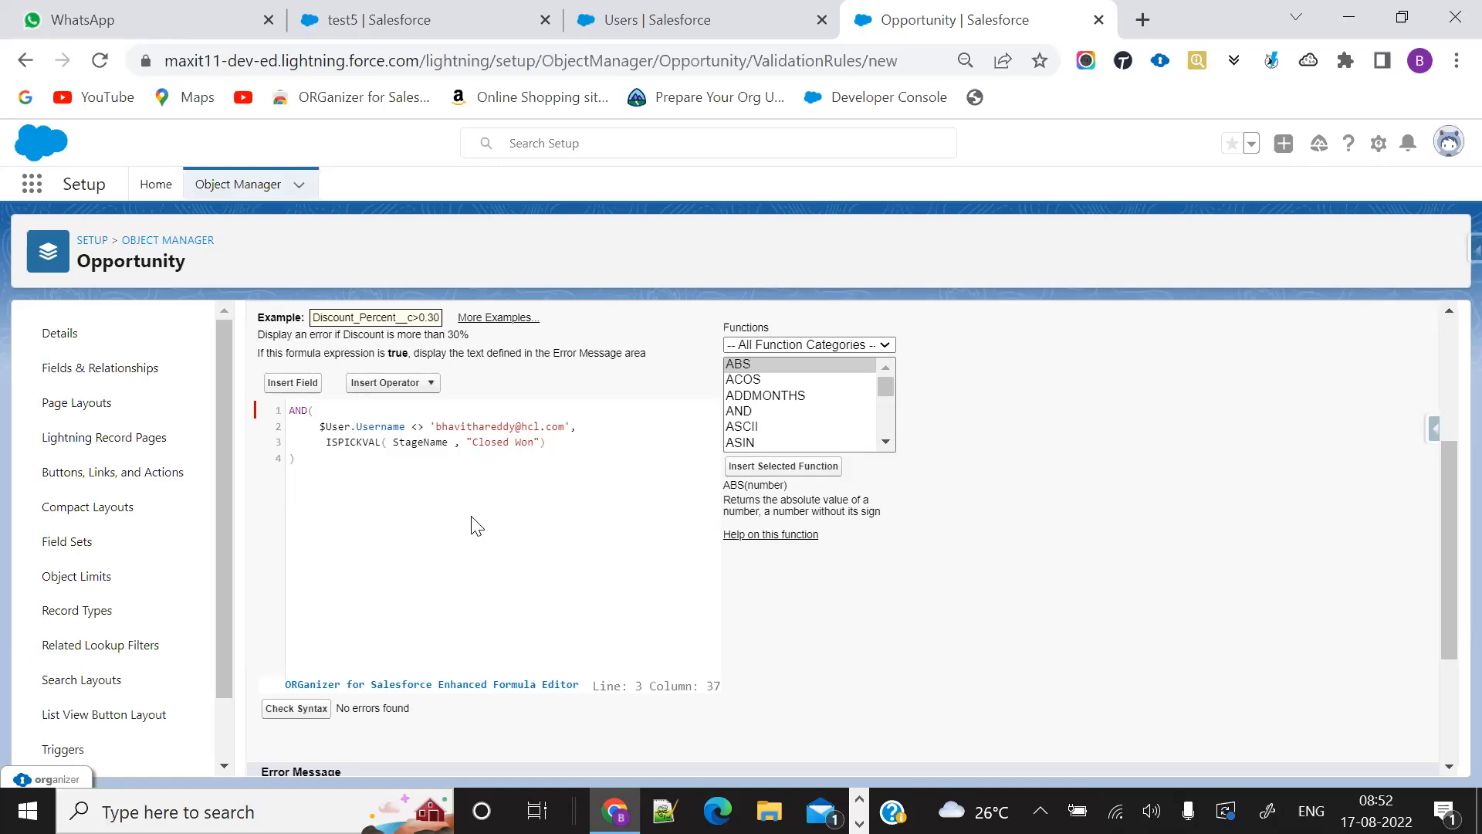
{"action": "scroll", "coordinate": [530, 618], "scroll_direction": "down", "scroll_amount": 3}
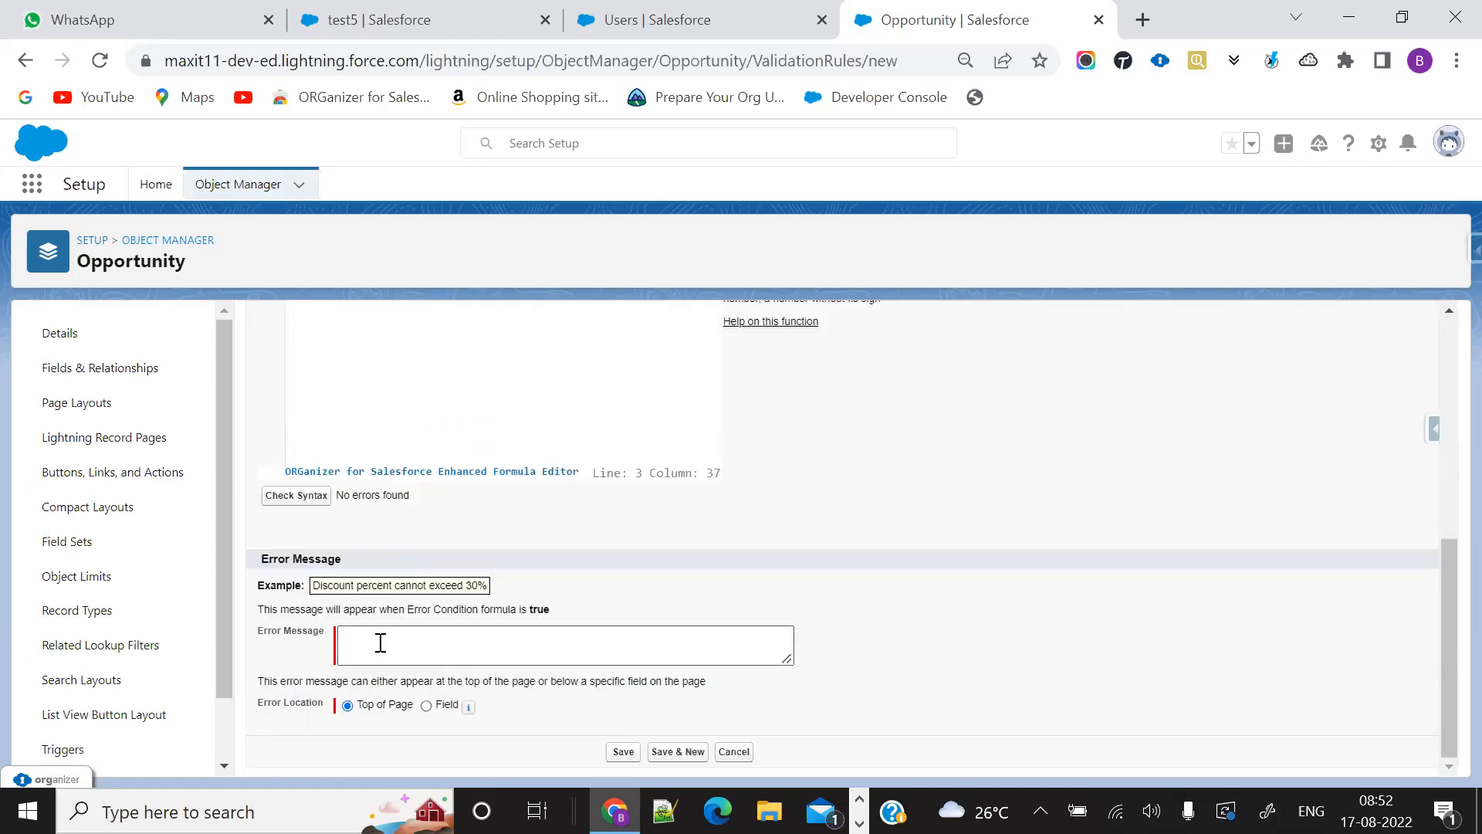
{"action": "scroll", "coordinate": [374, 652], "scroll_direction": "up", "scroll_amount": 5}
{"action": "type", "text": "you"}
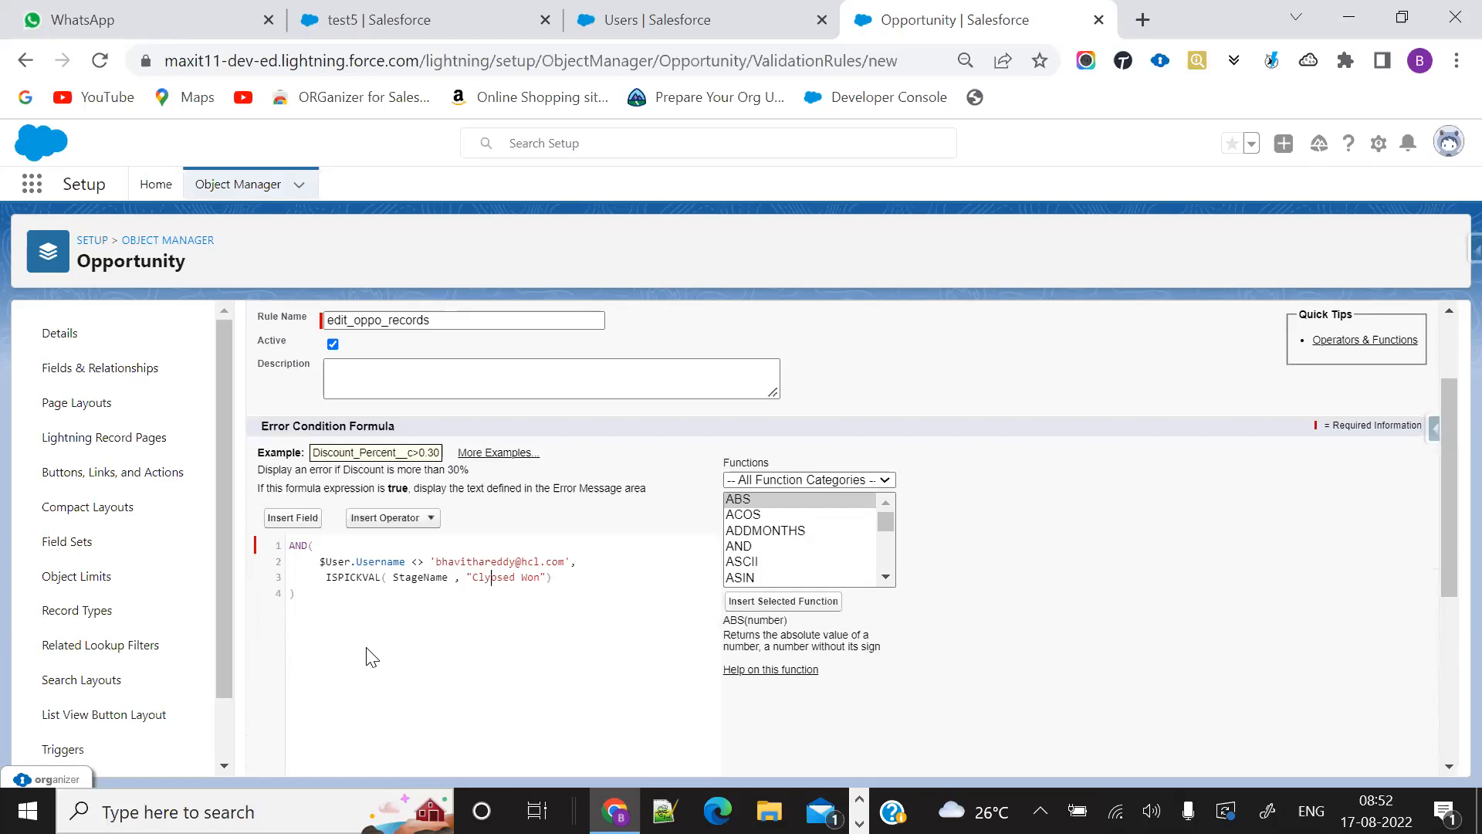
{"action": "key", "text": "BackSpace"}
{"action": "key", "text": "BackSpace"}
{"action": "key", "text": "BackSpace"}
Step: Enter the error message "You don't have access to edit the records after closed won" and save the validation rule
{"action": "scroll", "coordinate": [318, 679], "scroll_direction": "down", "scroll_amount": 3}
{"action": "scroll", "coordinate": [318, 680], "scroll_direction": "down", "scroll_amount": 2}
{"action": "left_click", "coordinate": [391, 638]}
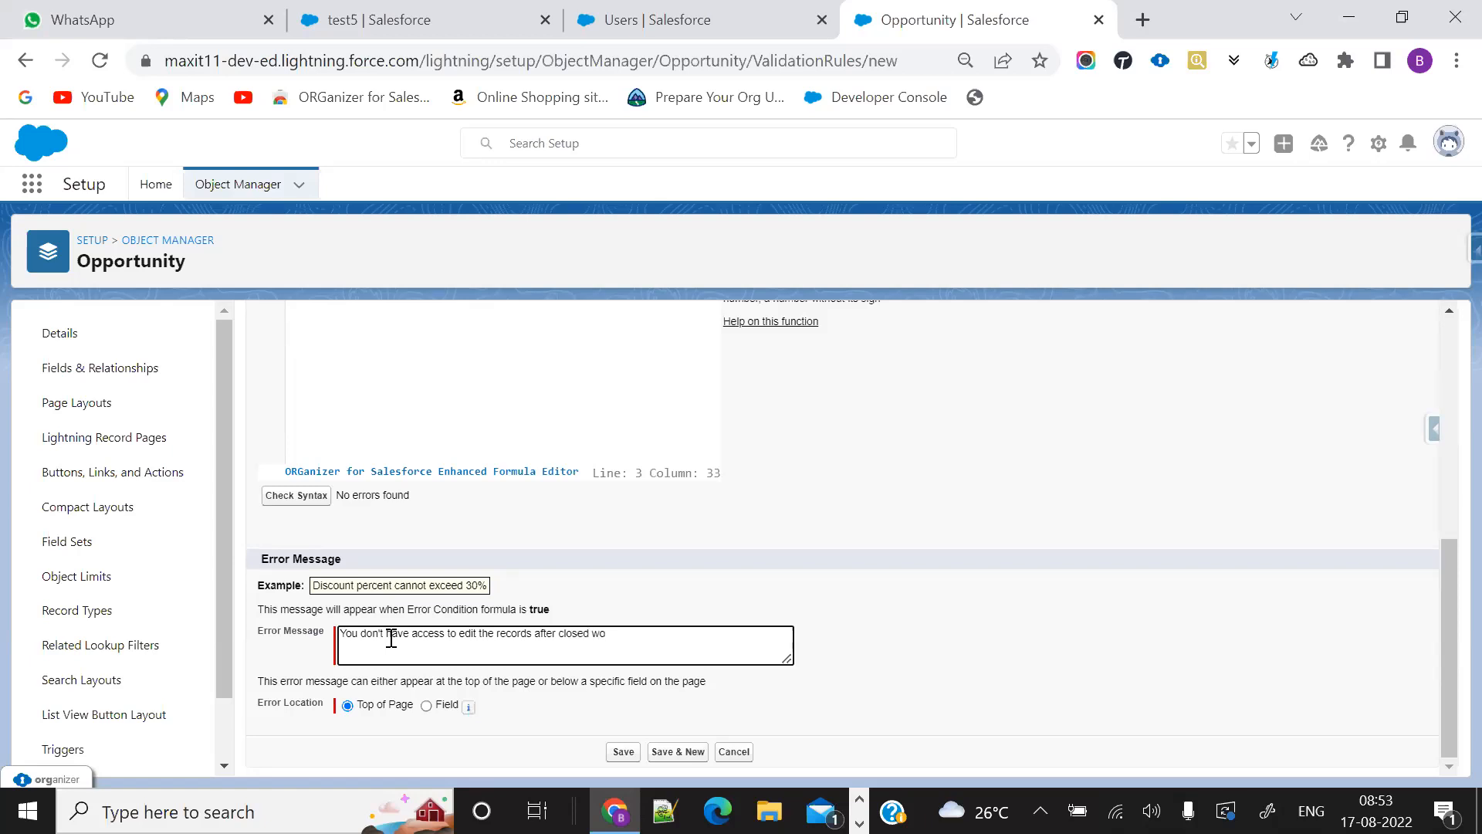
{"action": "left_click", "coordinate": [617, 753]}
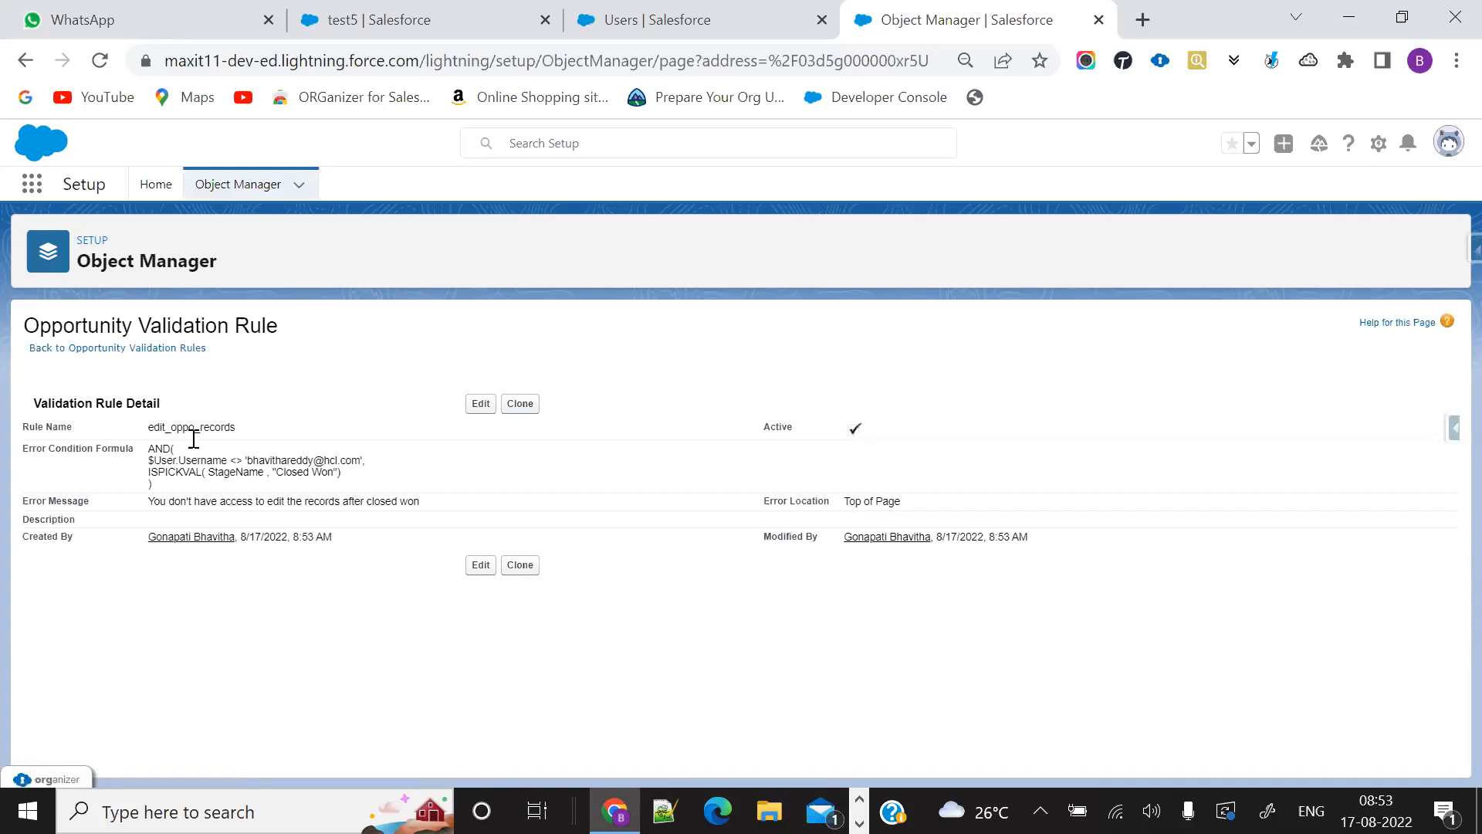
Step: Open a new incognito browser window and go to login.salesforce.com
{"action": "left_click", "coordinate": [683, 11]}
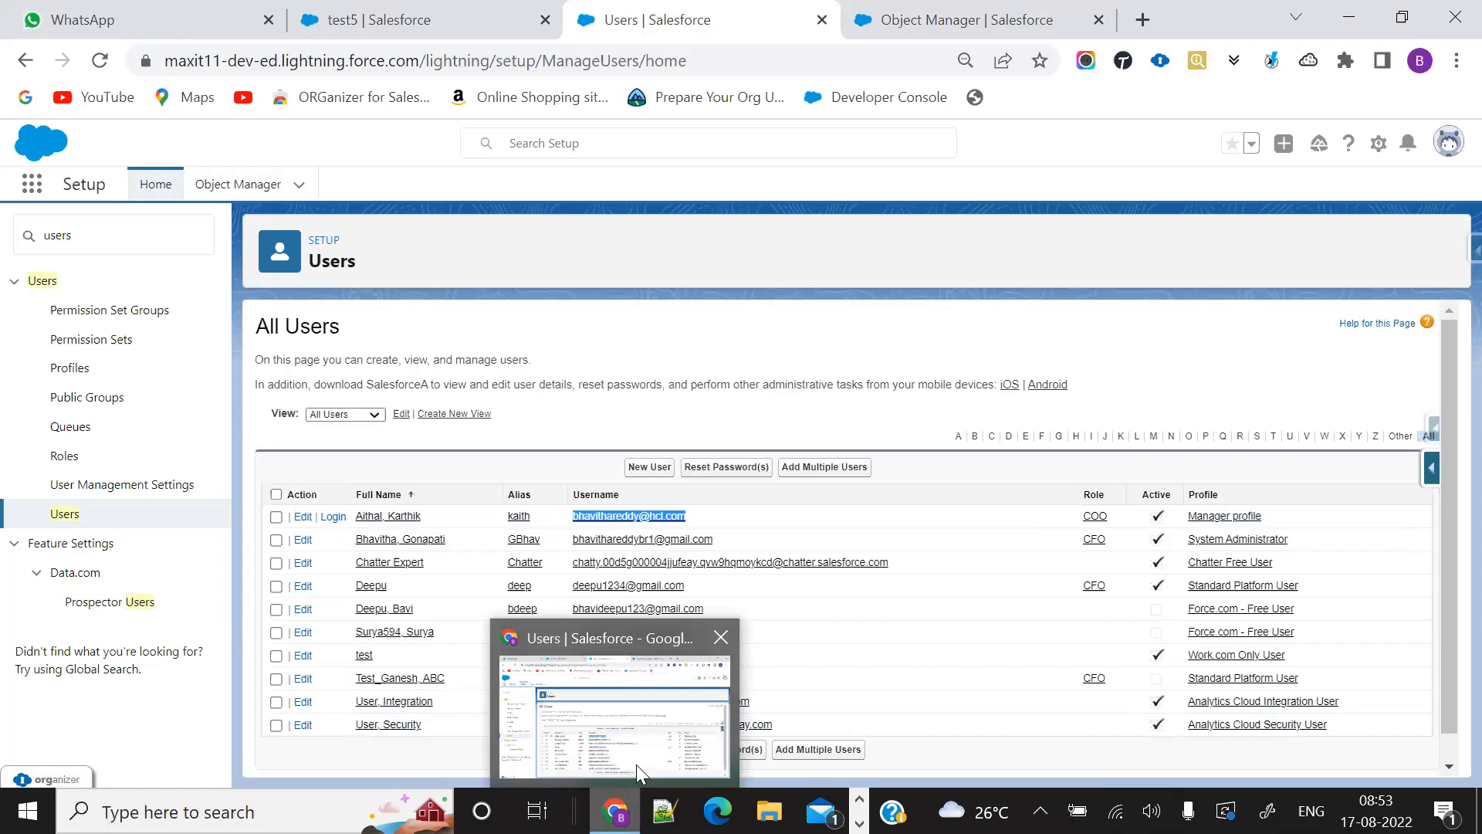
{"action": "right_click", "coordinate": [615, 810]}
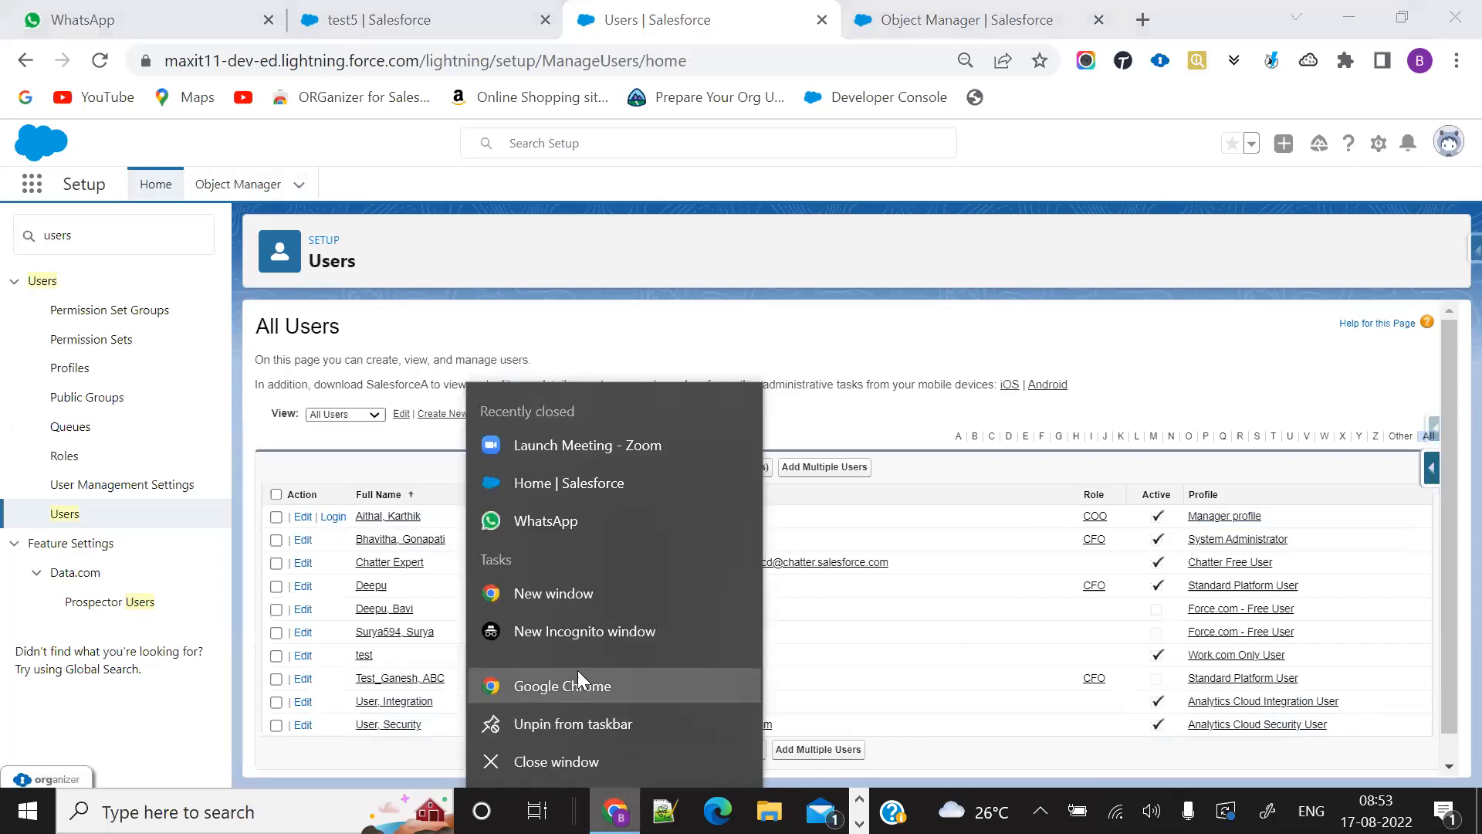
{"action": "left_click", "coordinate": [553, 626]}
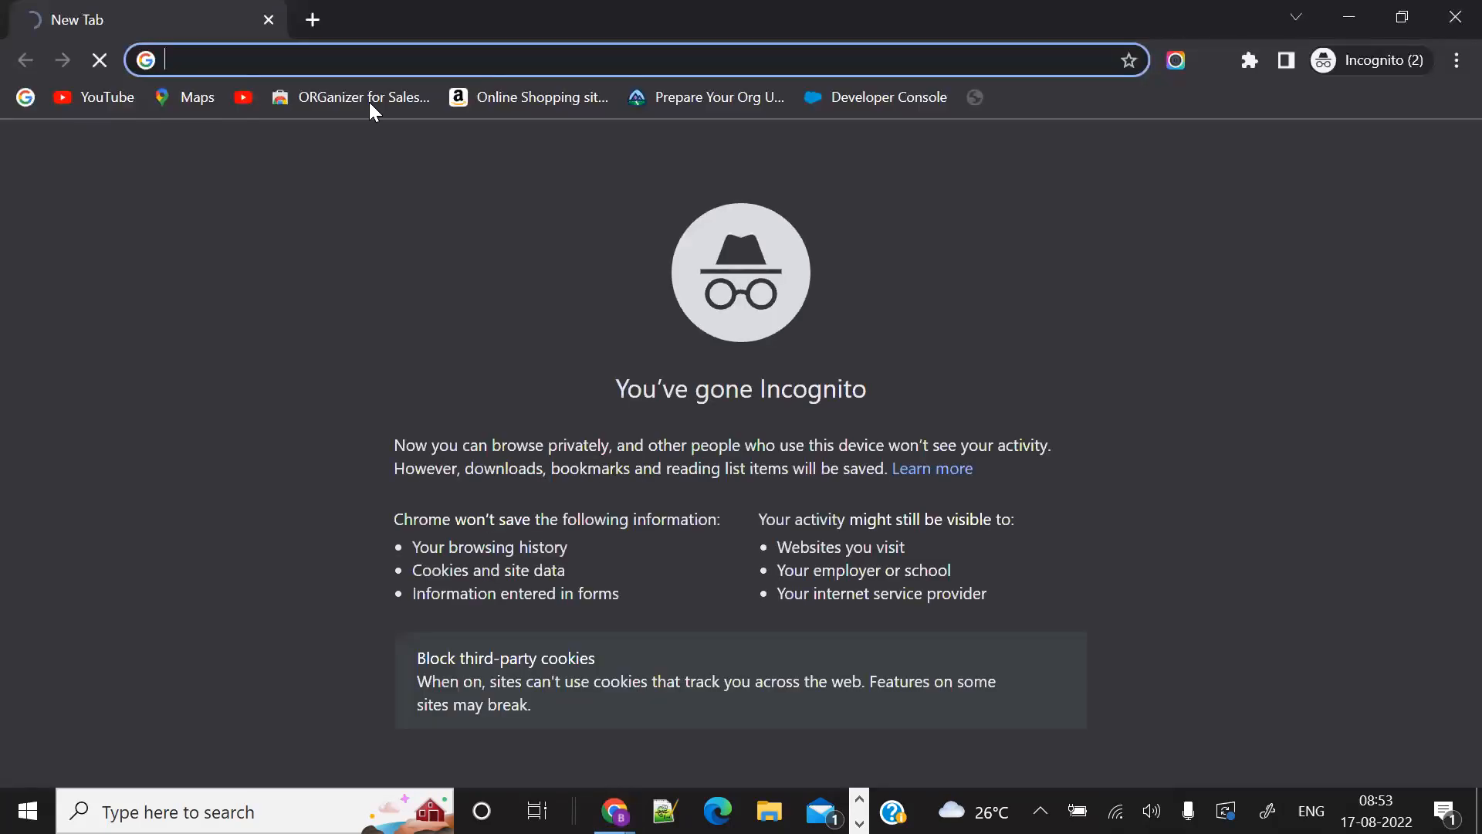
{"action": "type", "text": "log"}
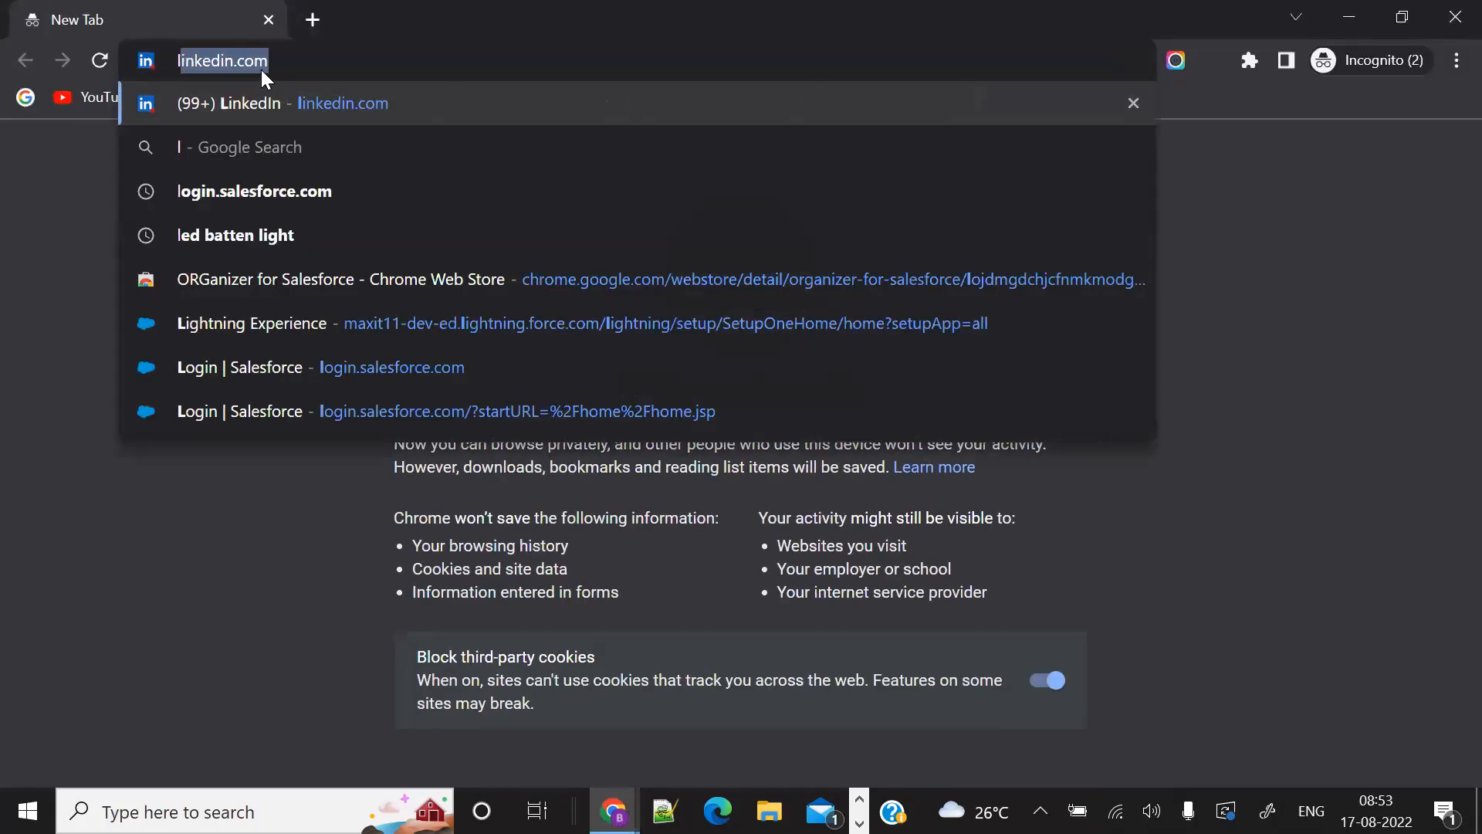
{"action": "key", "text": "Return"}
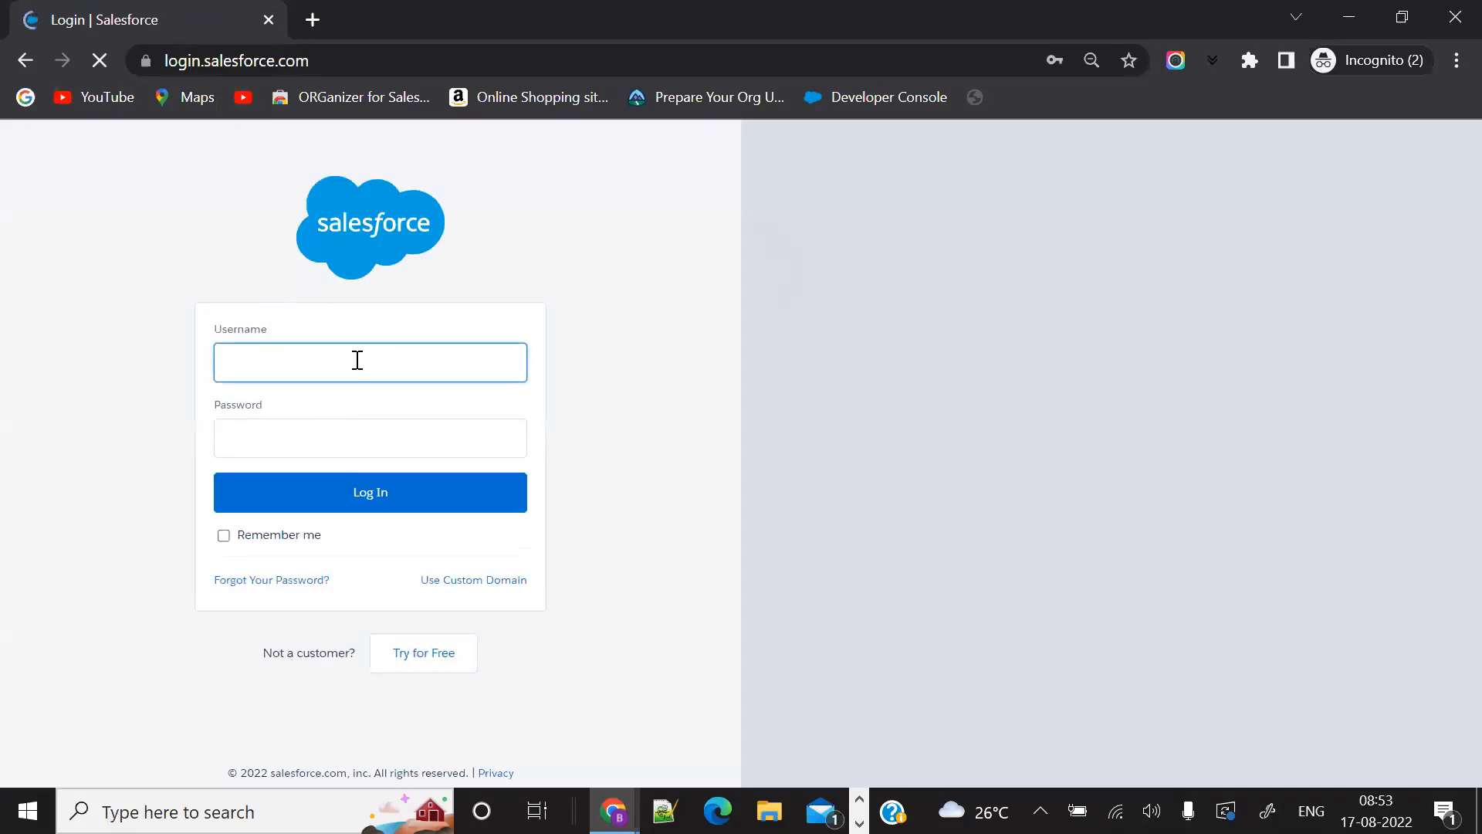
Step: Fill in the Manager profile user's username and saved account password, and log in to Salesforce
{"action": "left_click", "coordinate": [357, 360]}
{"action": "scroll", "coordinate": [721, 545], "scroll_direction": "down", "scroll_amount": 3}
{"action": "scroll", "coordinate": [721, 545], "scroll_direction": "up", "scroll_amount": 3}
{"action": "scroll", "coordinate": [721, 545], "scroll_direction": "down", "scroll_amount": 4}
{"action": "scroll", "coordinate": [721, 545], "scroll_direction": "down", "scroll_amount": 1}
{"action": "left_click", "coordinate": [721, 545]}
{"action": "left_click", "coordinate": [426, 496]}
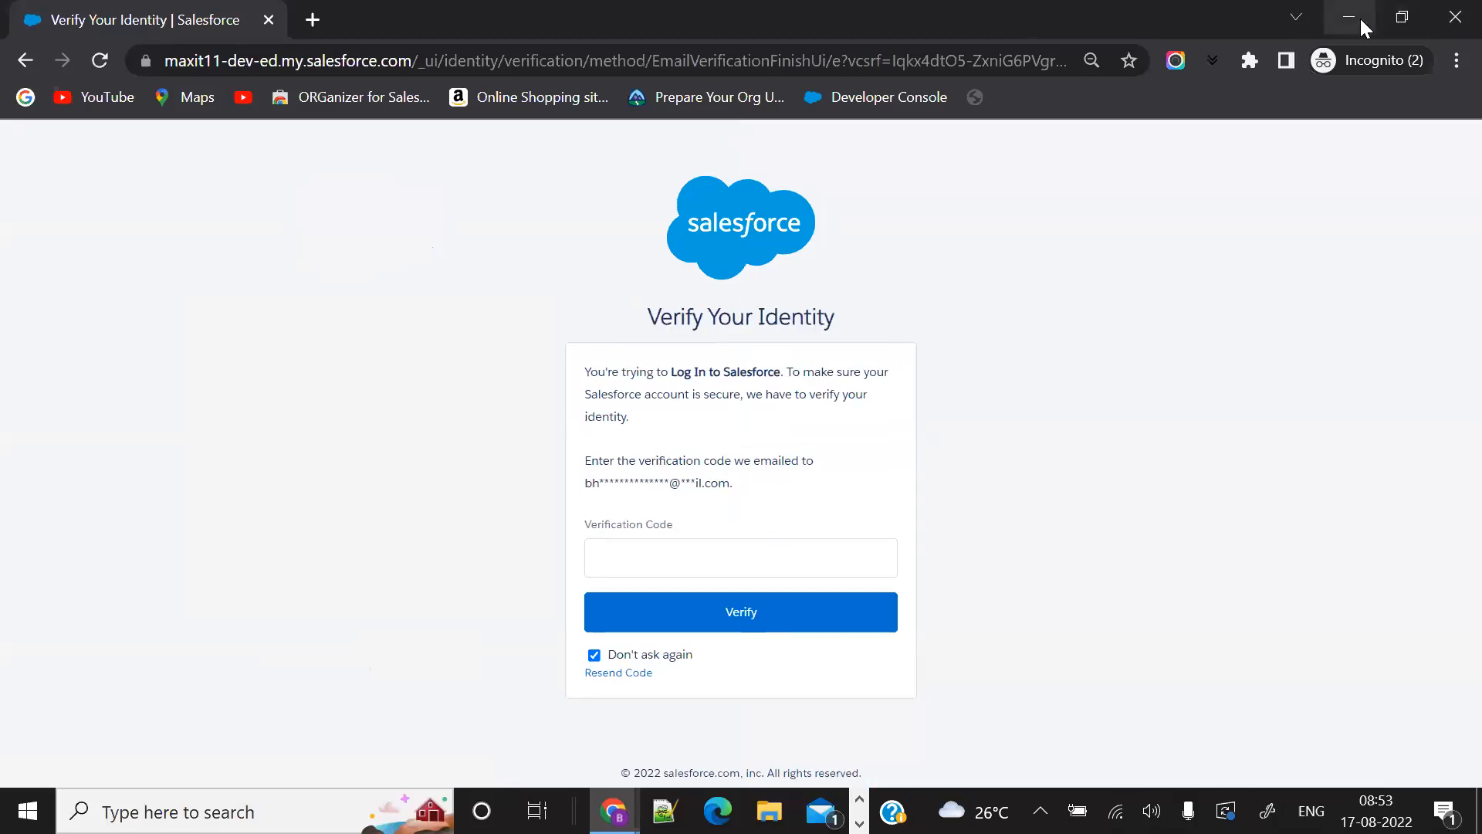
Step: Open Gmail under the other Chrome profile and copy the verification code from the newest "Verify your identity in Salesforce" email
{"action": "left_click", "coordinate": [1362, 21]}
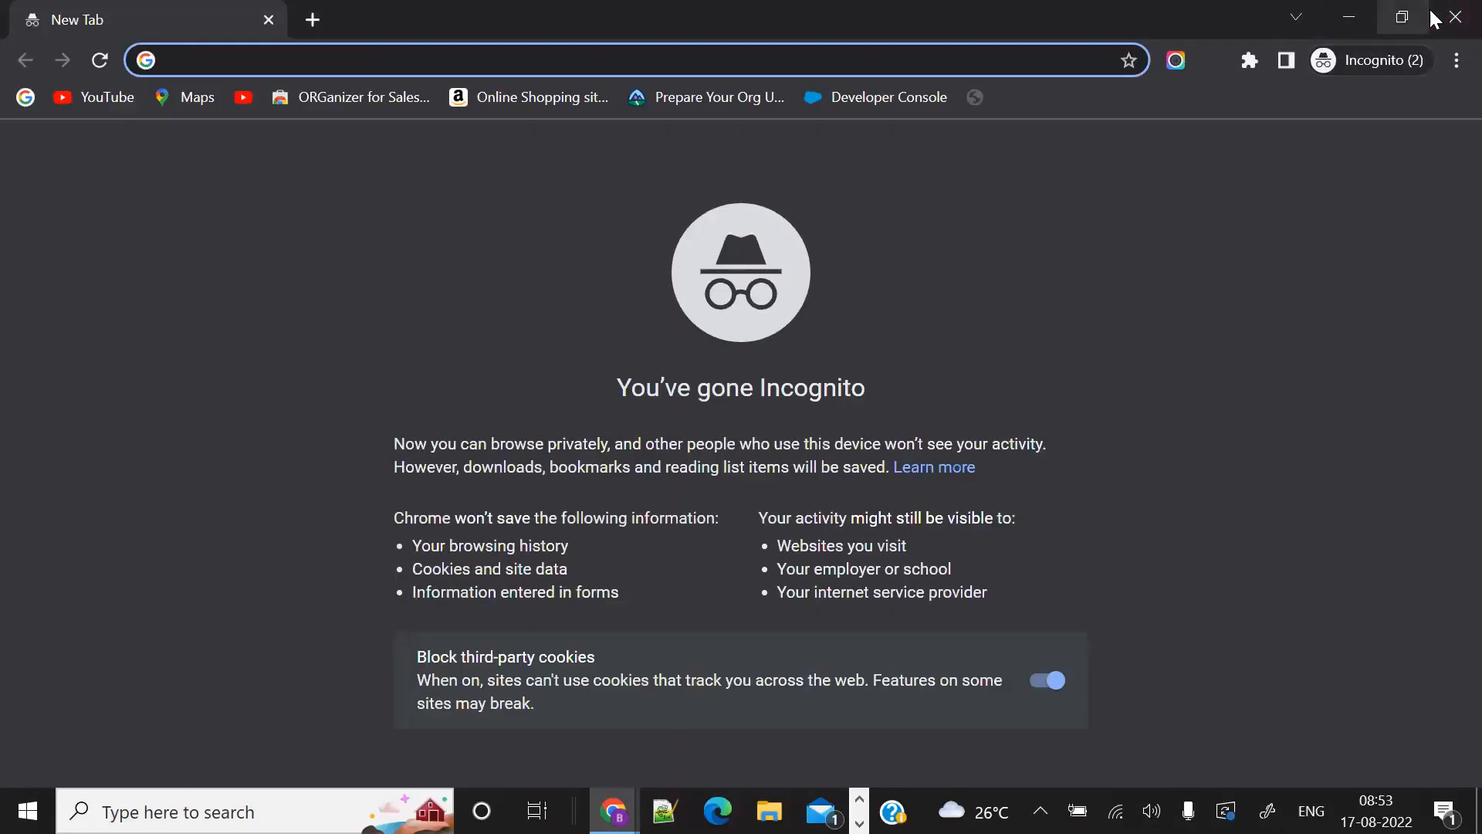
{"action": "left_click", "coordinate": [1438, 18]}
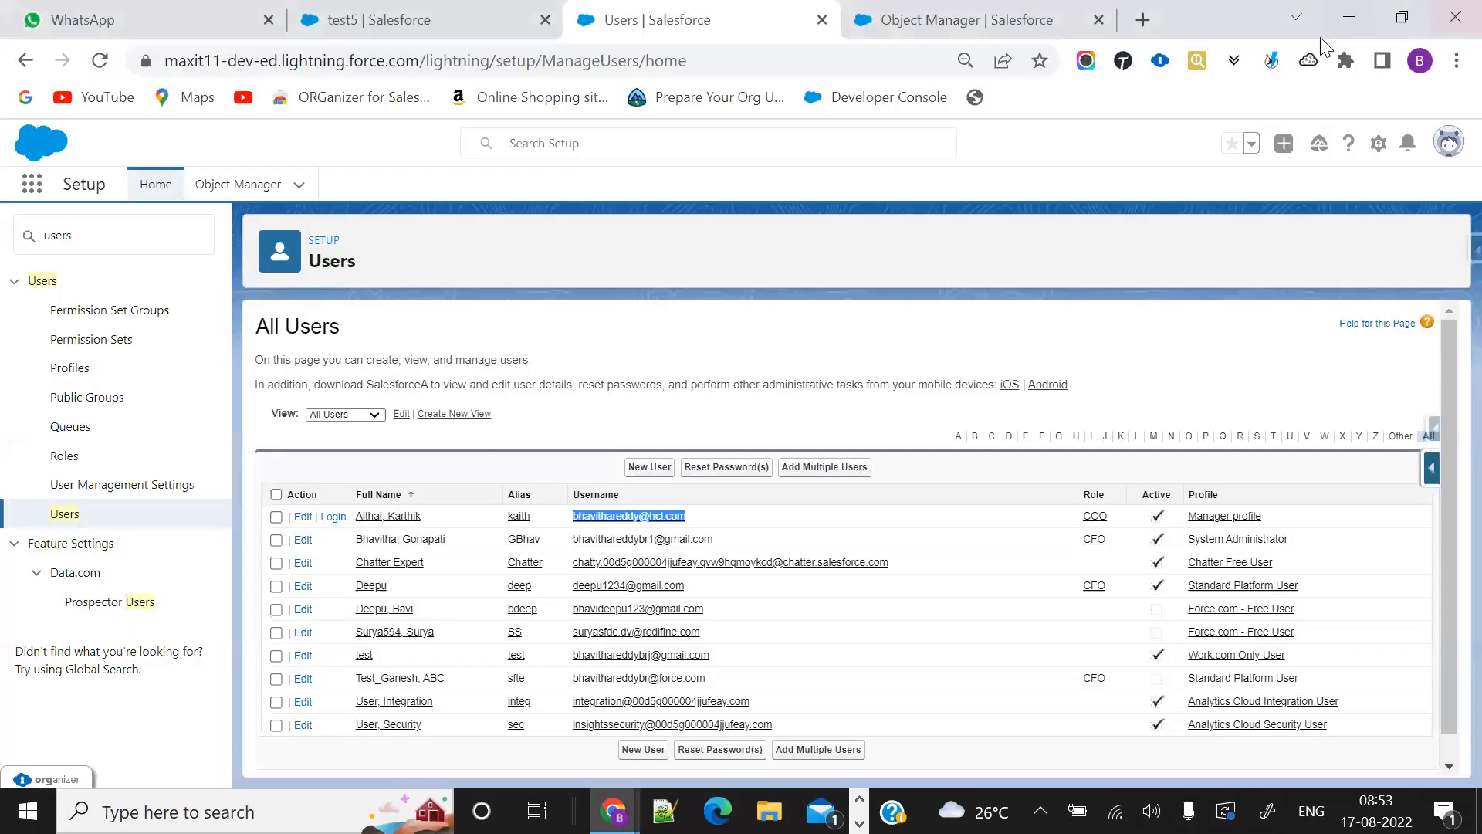
{"action": "left_click", "coordinate": [1420, 60]}
{"action": "left_click", "coordinate": [1141, 614]}
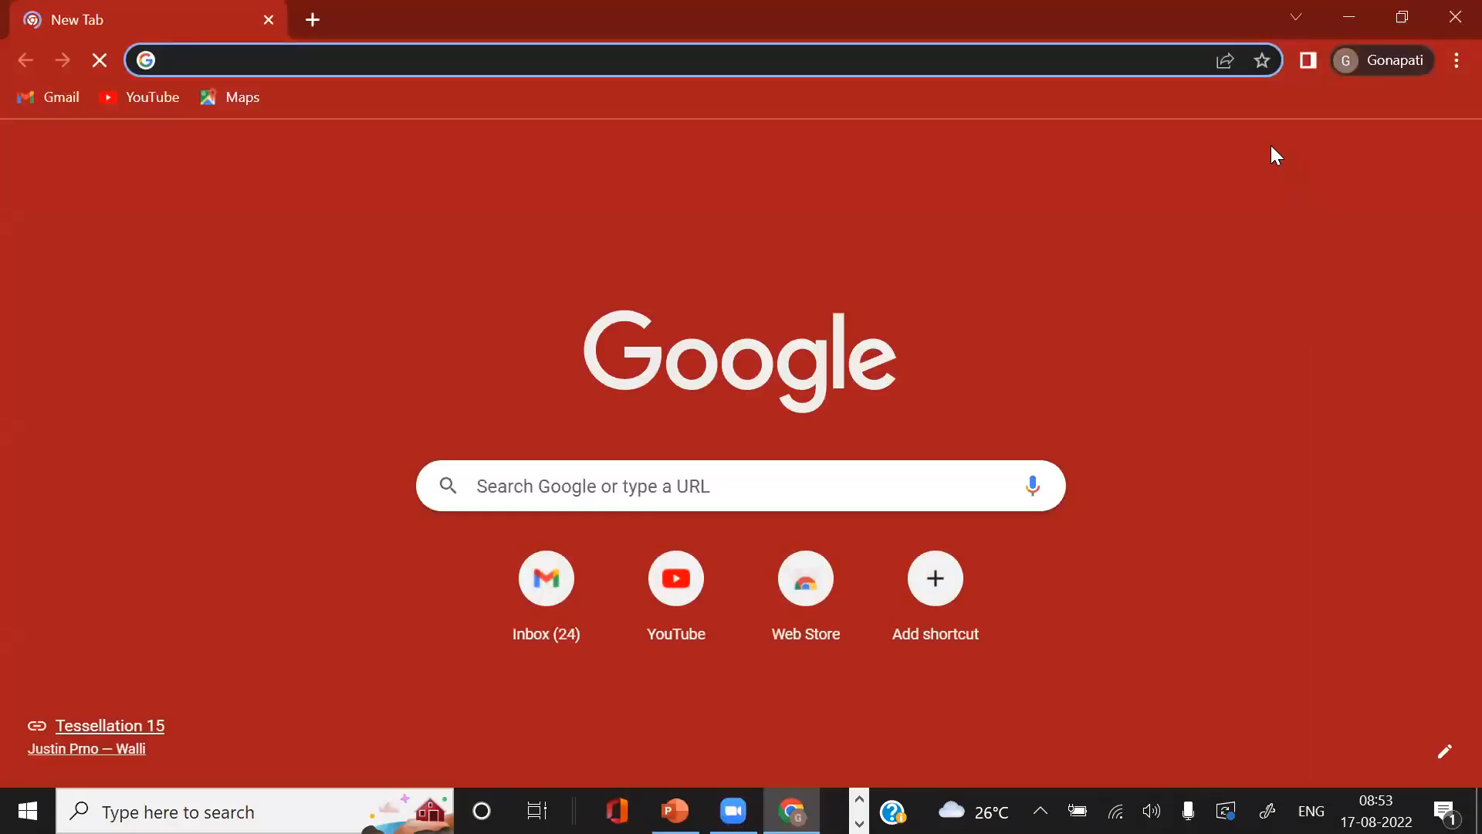
{"action": "left_click", "coordinate": [1250, 162]}
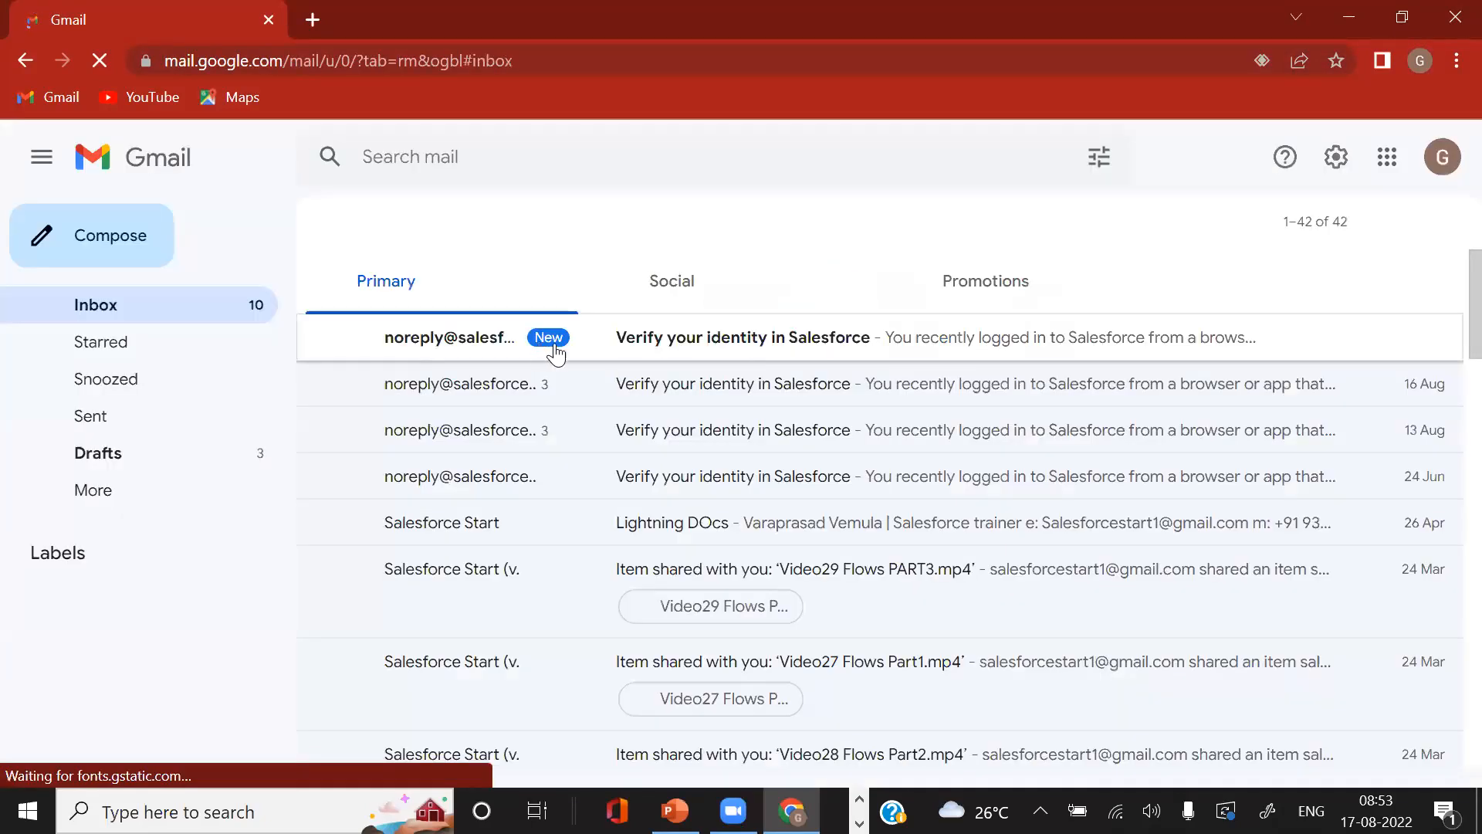
{"action": "left_click", "coordinate": [694, 345]}
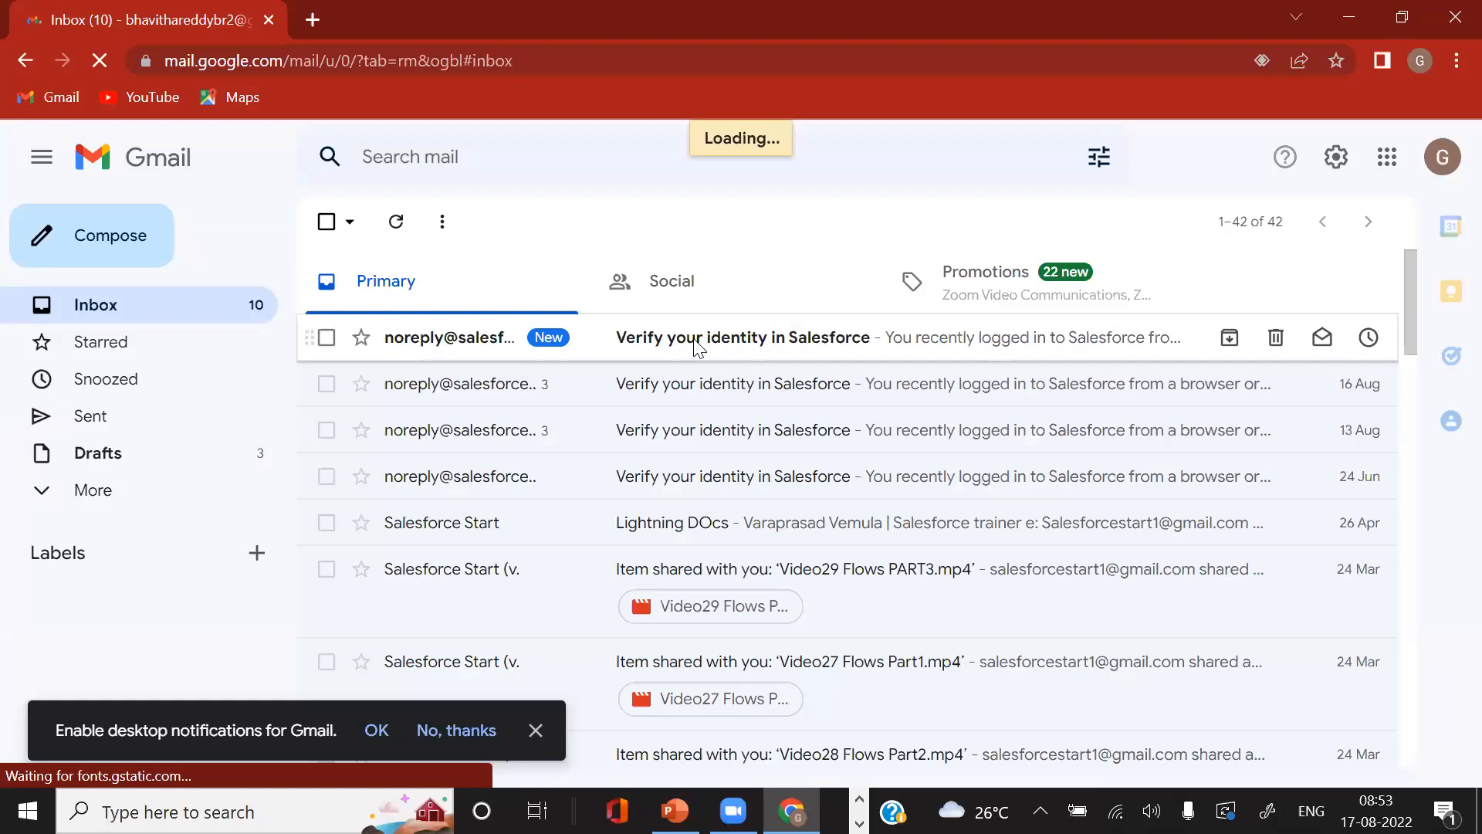
{"action": "double_click", "coordinate": [538, 583]}
{"action": "key", "text": "ctrl+c"}
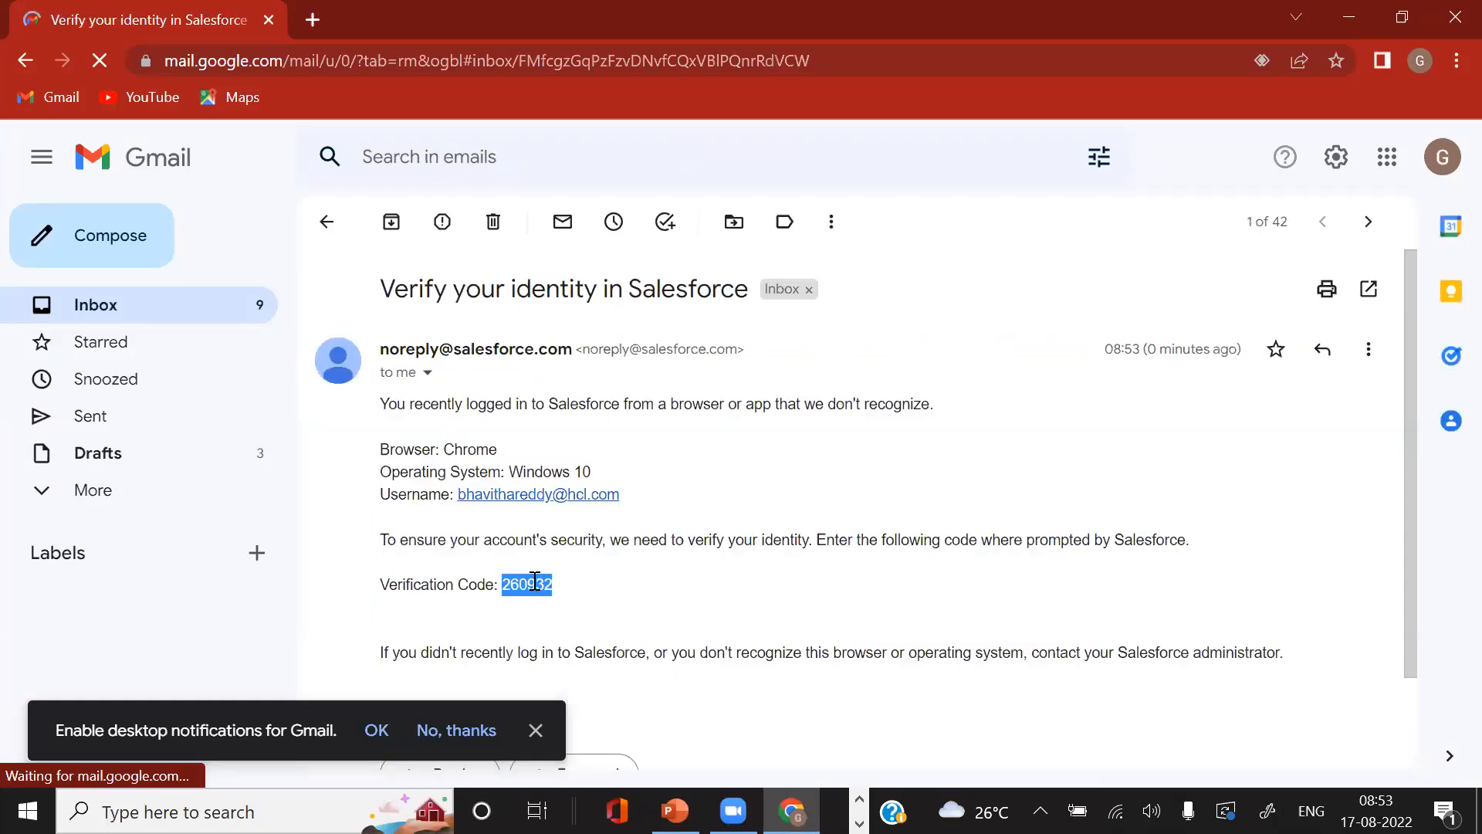
Step: Close the Gmail window, return to the incognito Salesforce login, enter the emailed verification code and verify the identity
{"action": "left_click", "coordinate": [676, 655]}
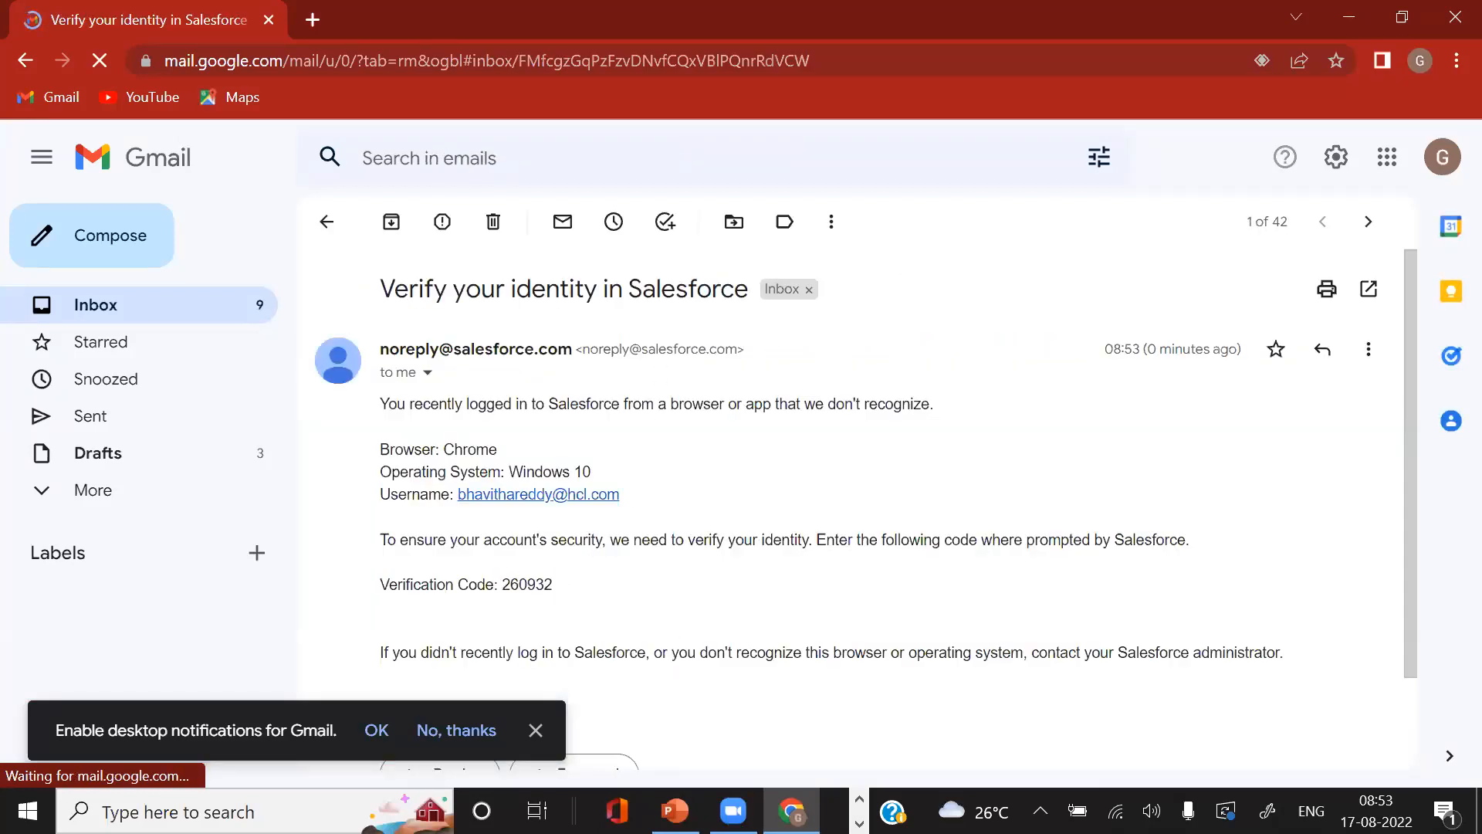
{"action": "left_click", "coordinate": [1451, 11]}
{"action": "left_click", "coordinate": [855, 192]}
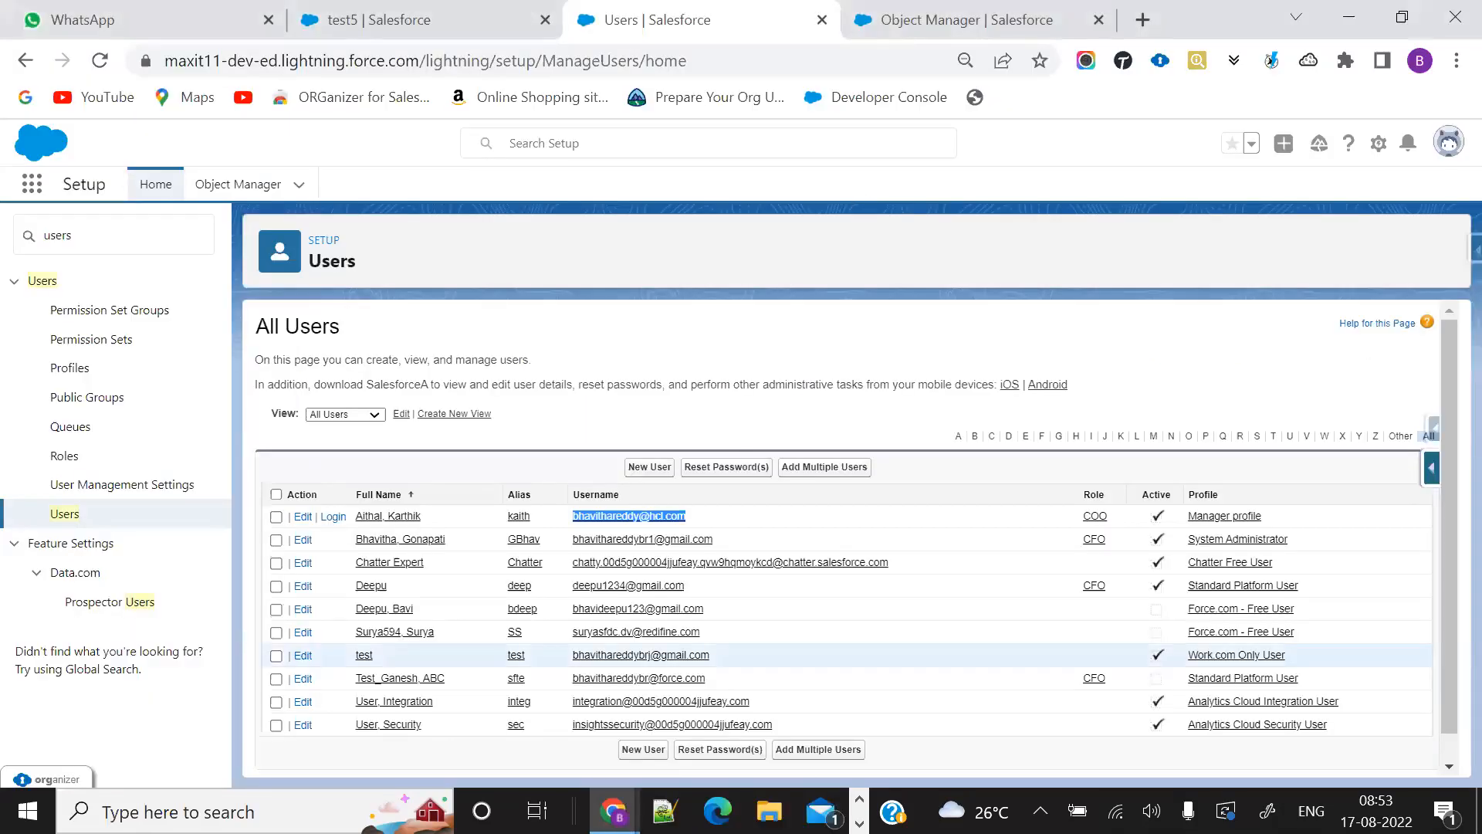
{"action": "key", "text": "alt+Tab"}
{"action": "left_click", "coordinate": [628, 563]}
{"action": "key", "text": "ctrl+v"}
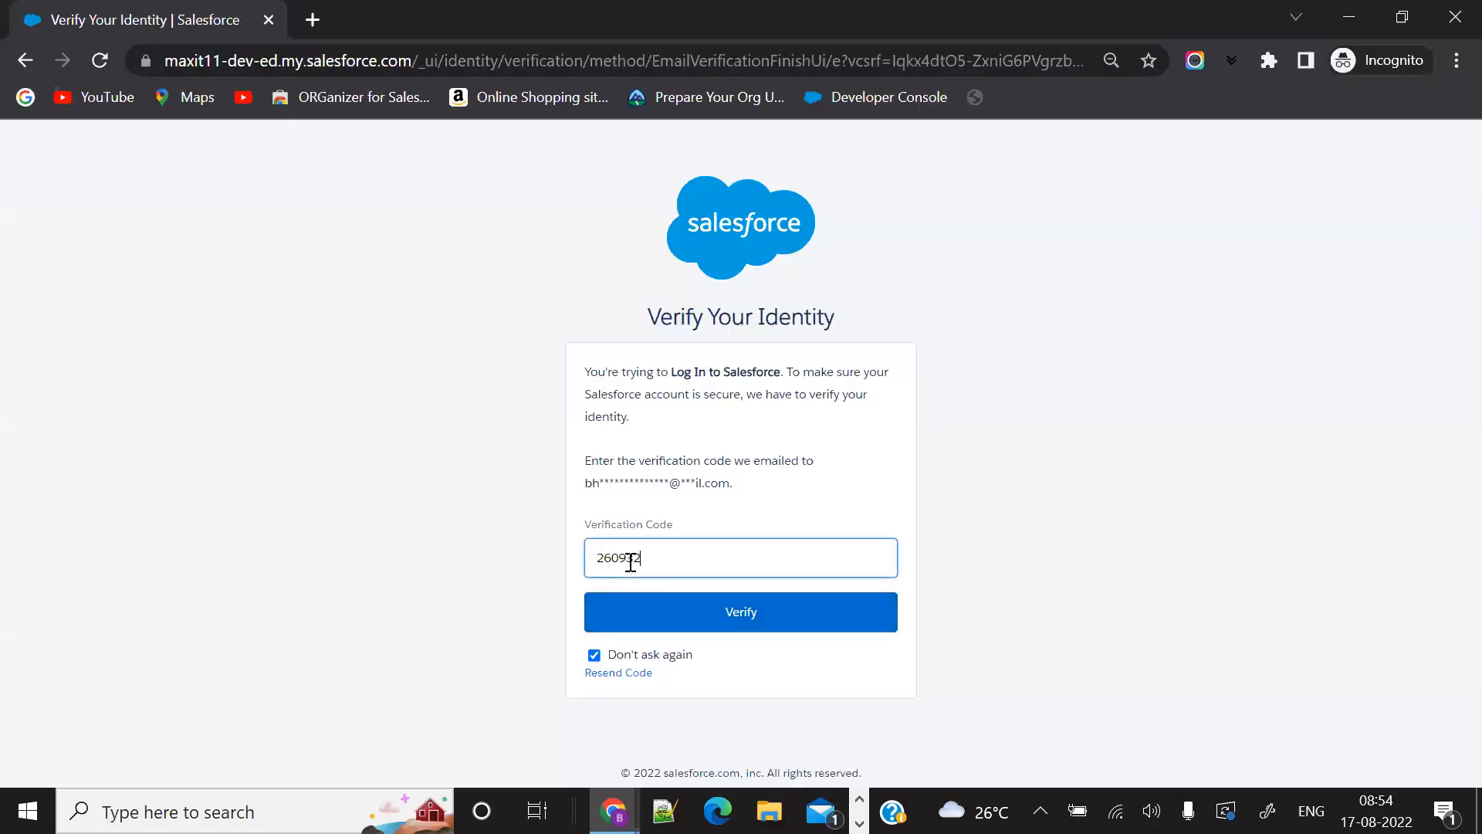
{"action": "left_click", "coordinate": [661, 611]}
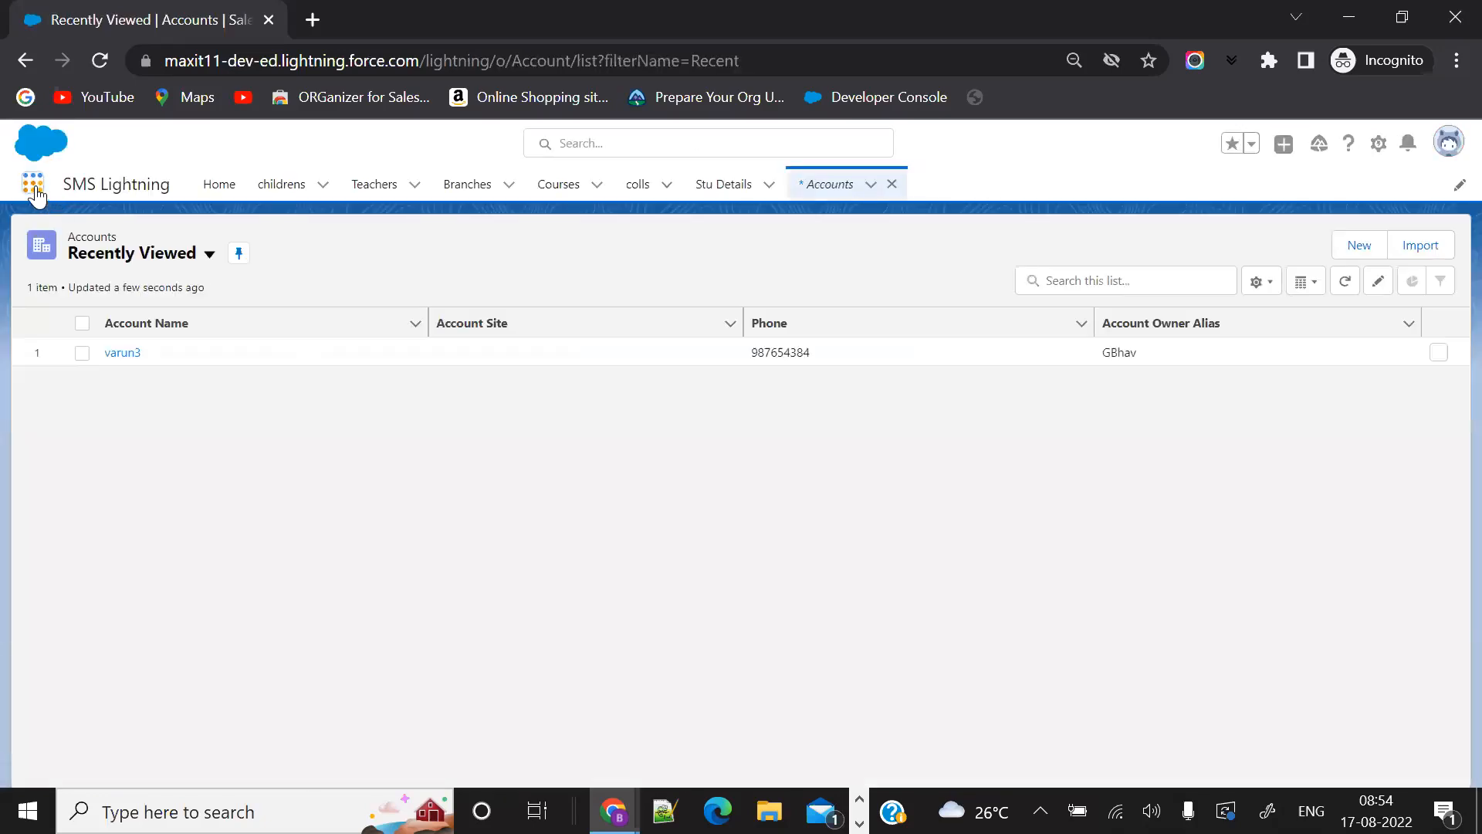
Step: Open the Opportunities list and show the details of the Closed Won opportunity test3
{"action": "left_click", "coordinate": [33, 185]}
{"action": "type", "text": "opp"}
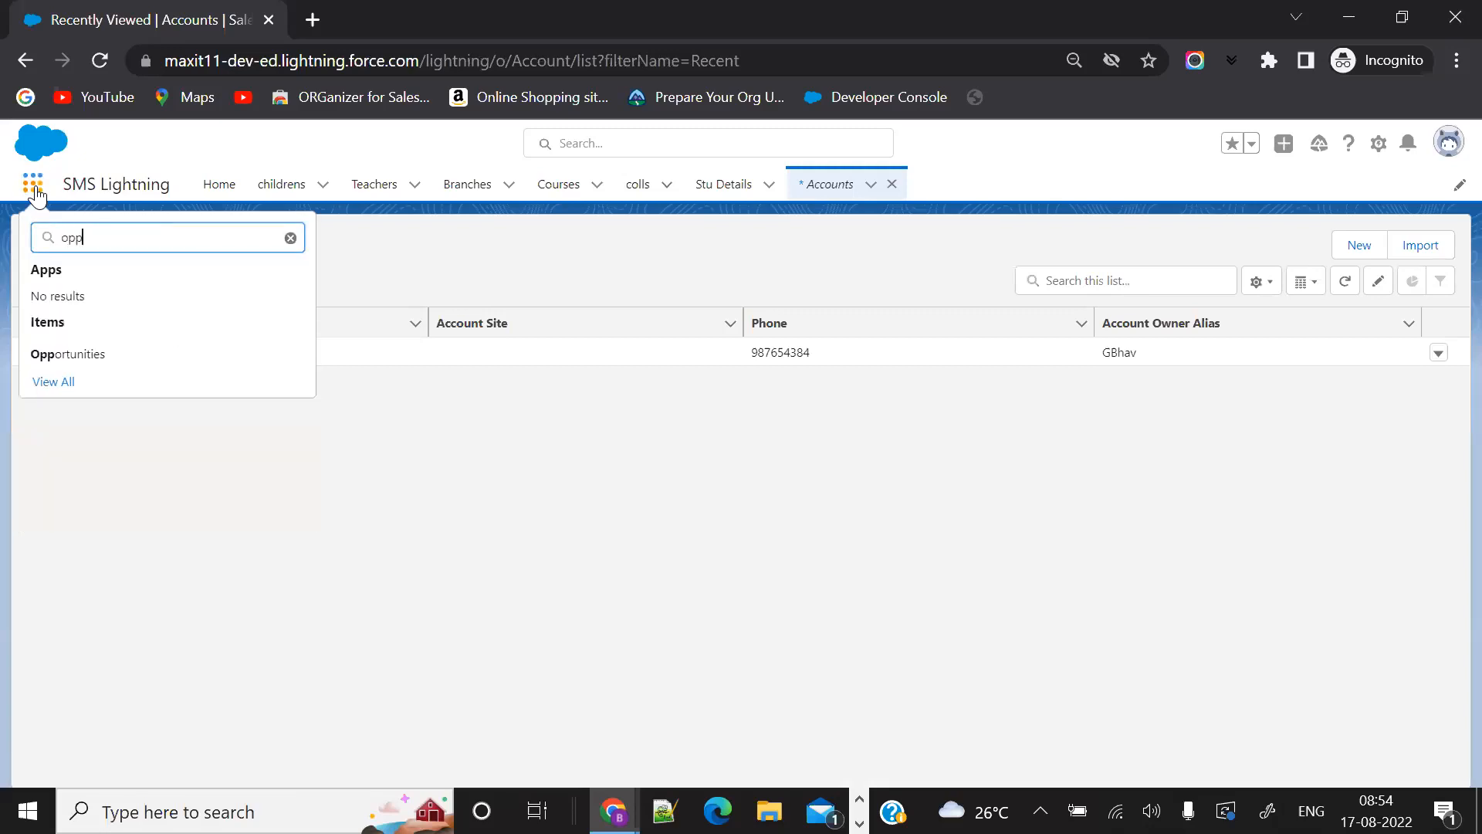
{"action": "left_click", "coordinate": [46, 354]}
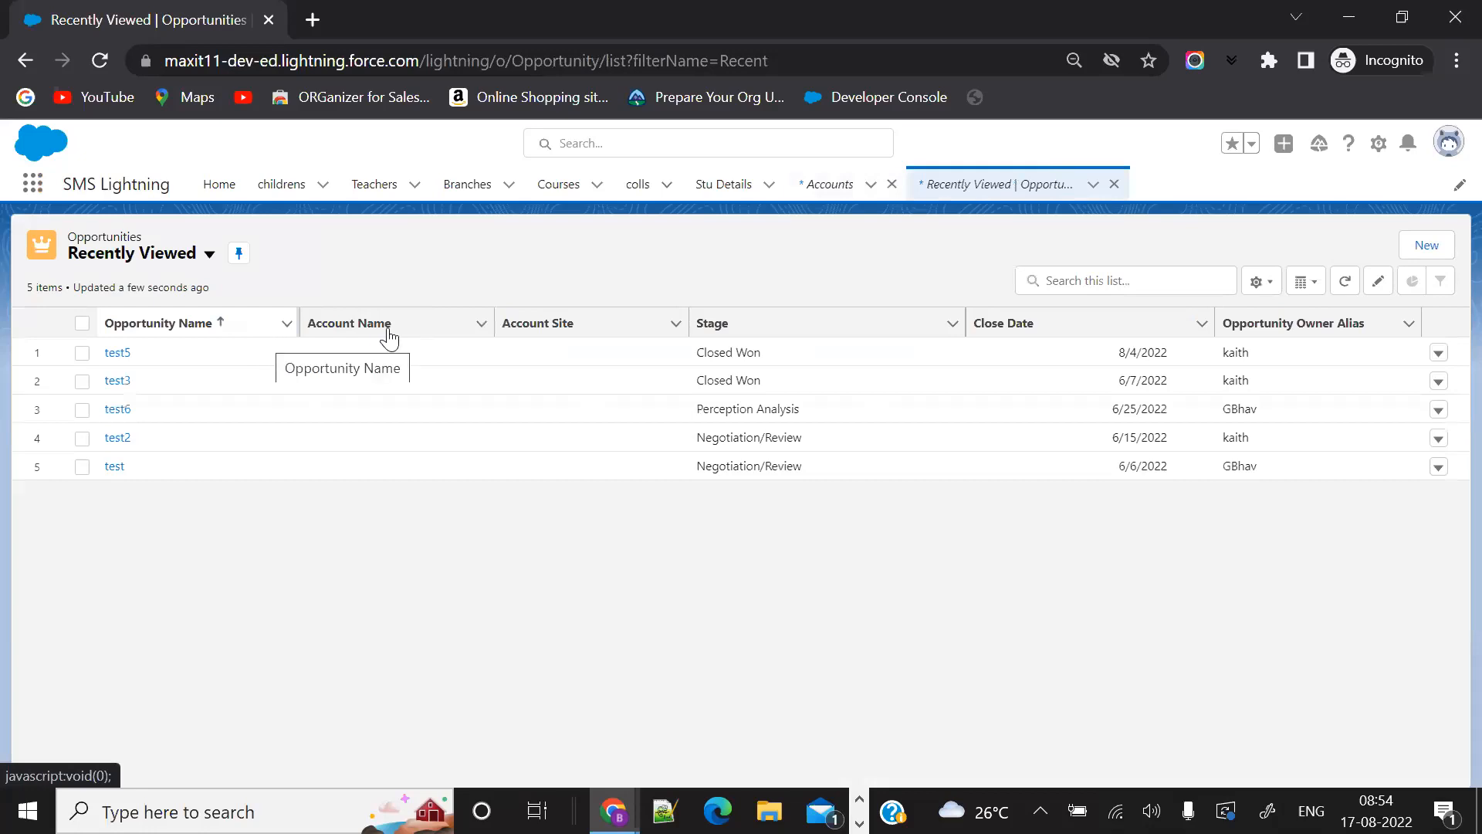
{"action": "left_click", "coordinate": [118, 382]}
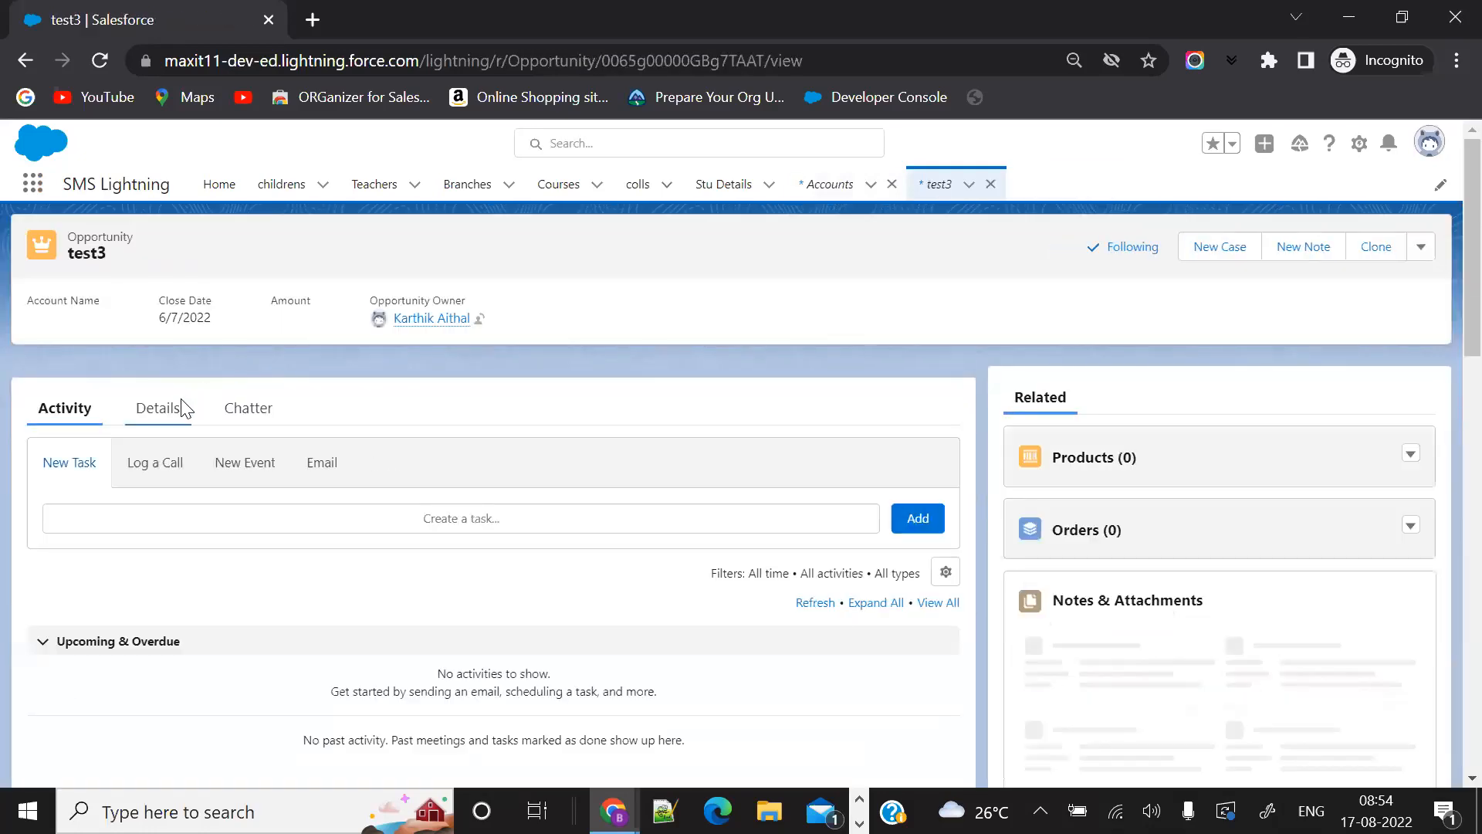
{"action": "scroll", "coordinate": [188, 513], "scroll_direction": "down", "scroll_amount": 3}
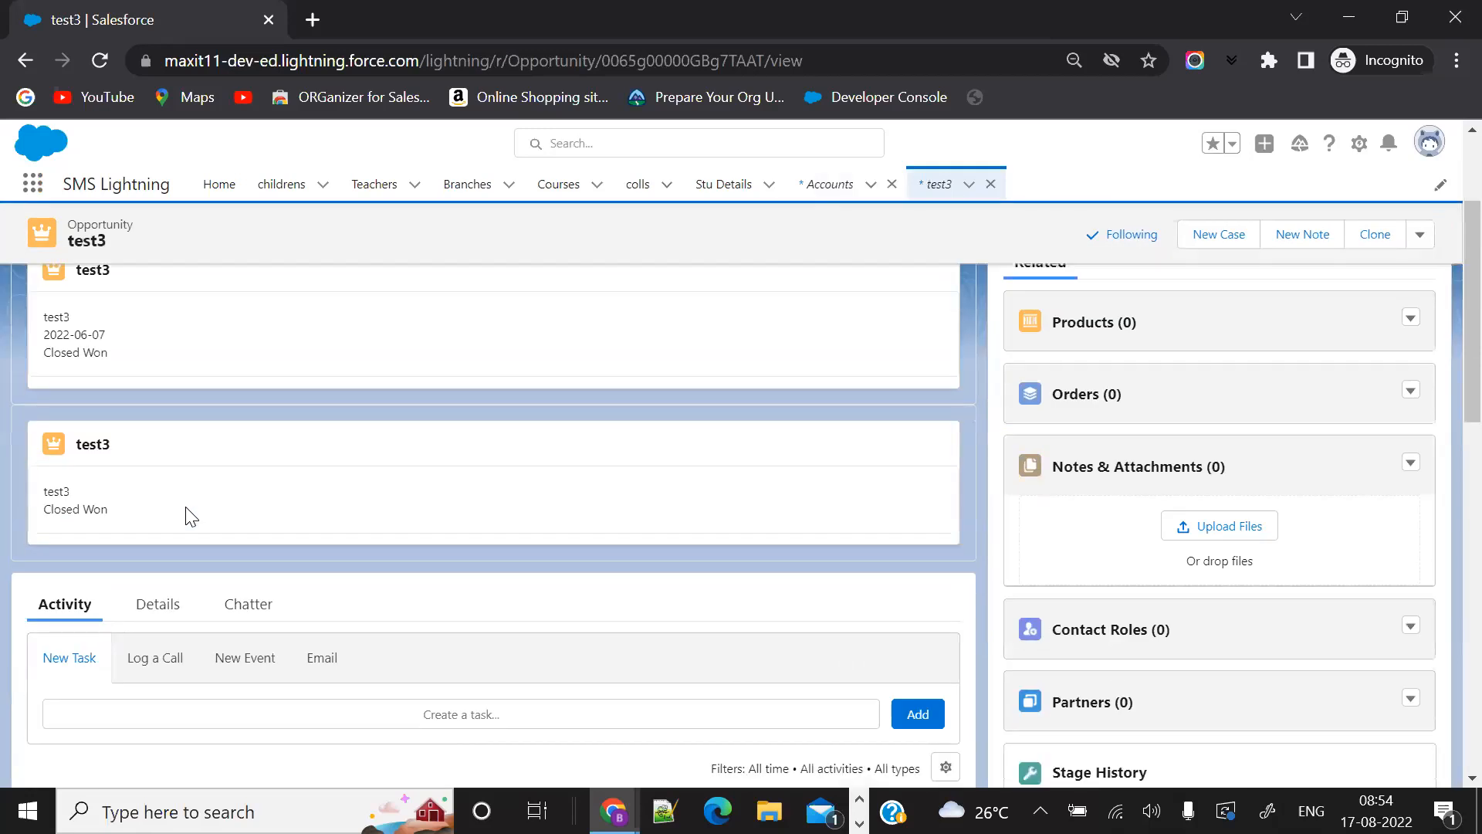
{"action": "left_click", "coordinate": [149, 589]}
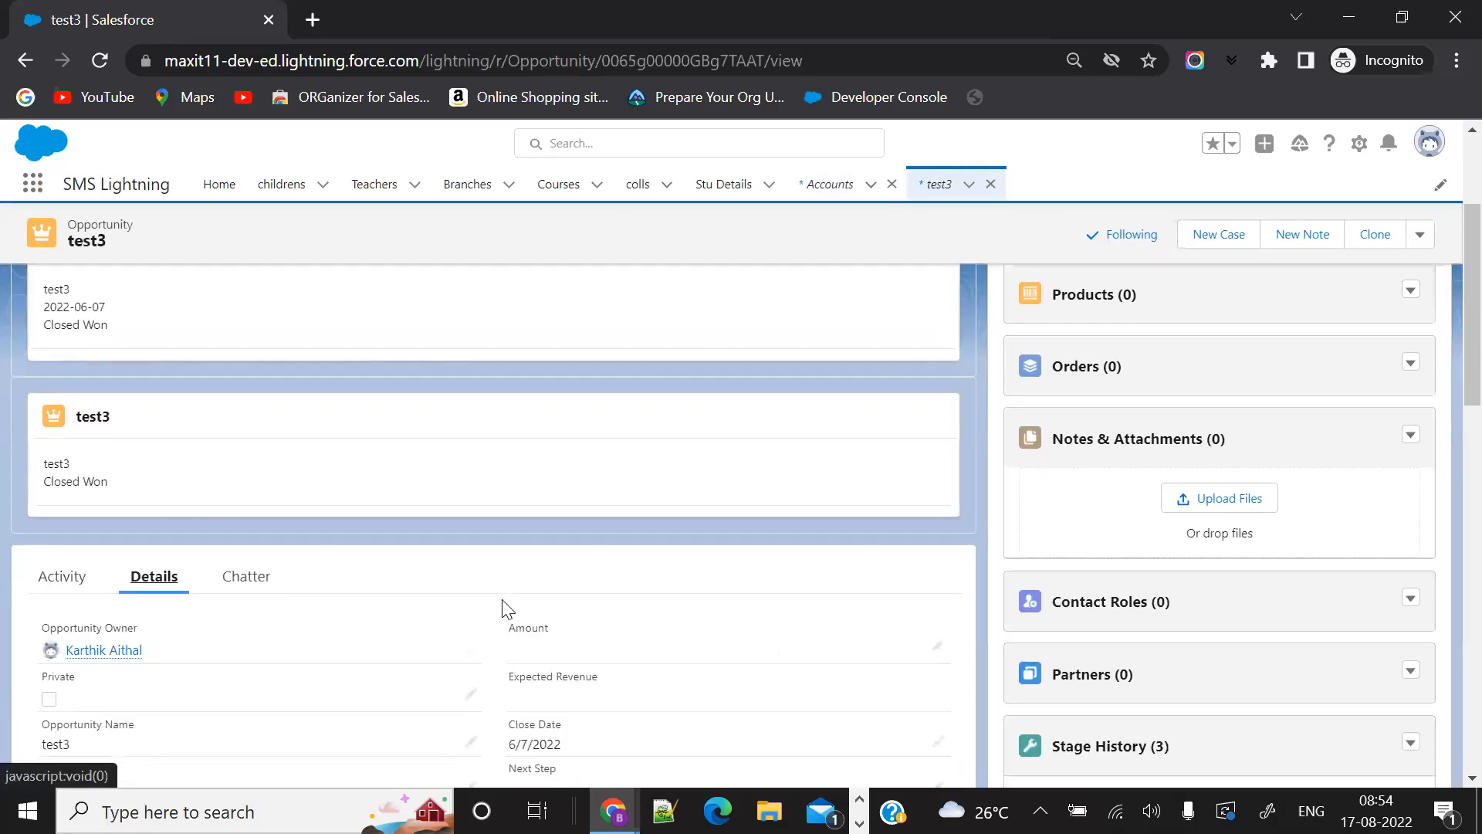
{"action": "scroll", "coordinate": [505, 605], "scroll_direction": "down", "scroll_amount": 3}
{"action": "scroll", "coordinate": [579, 621], "scroll_direction": "down", "scroll_amount": 1}
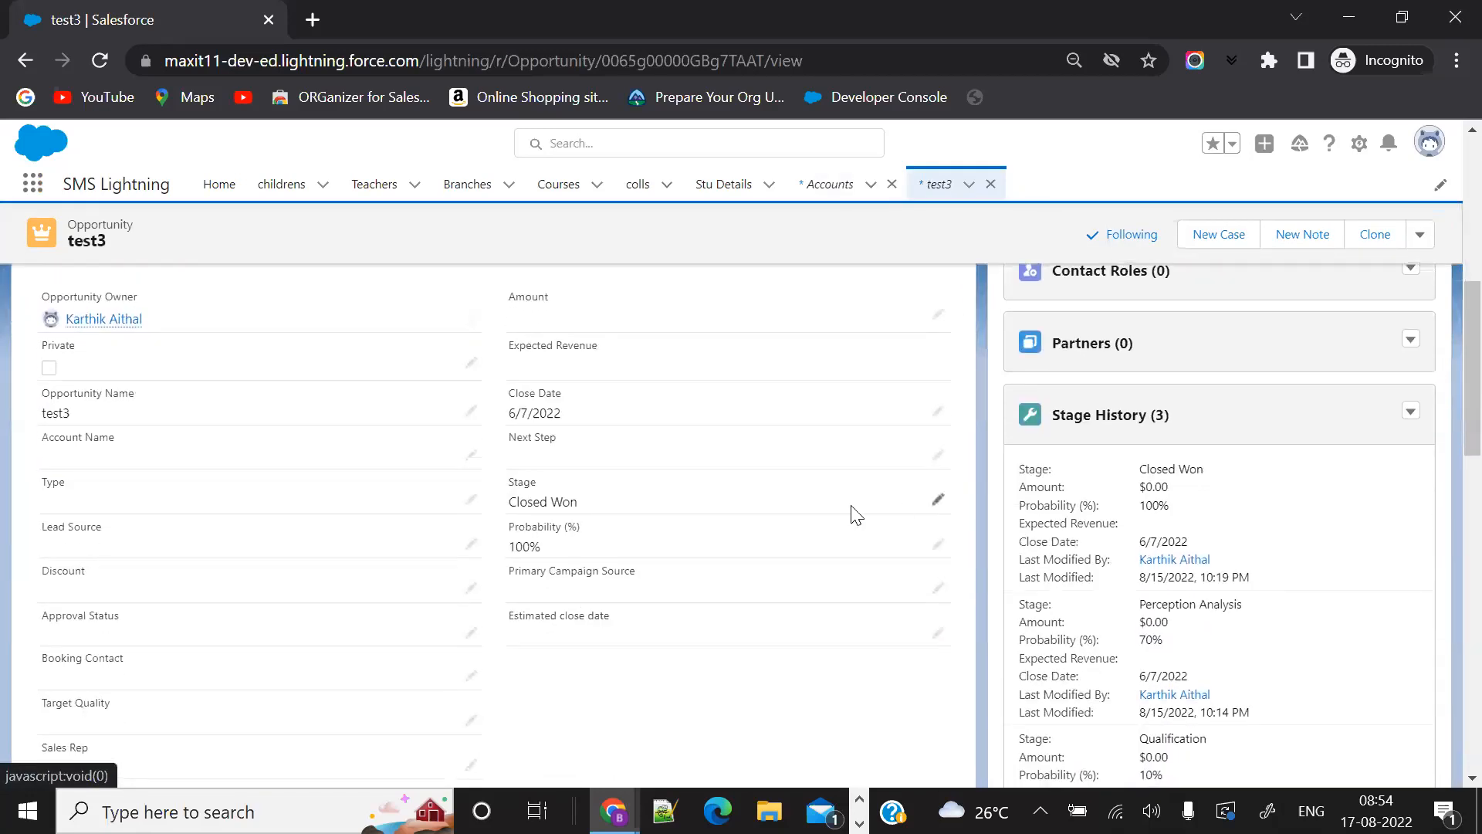
Step: Edit the test3 opportunity, set its Lead Source to Other and save the record
{"action": "left_click", "coordinate": [471, 455]}
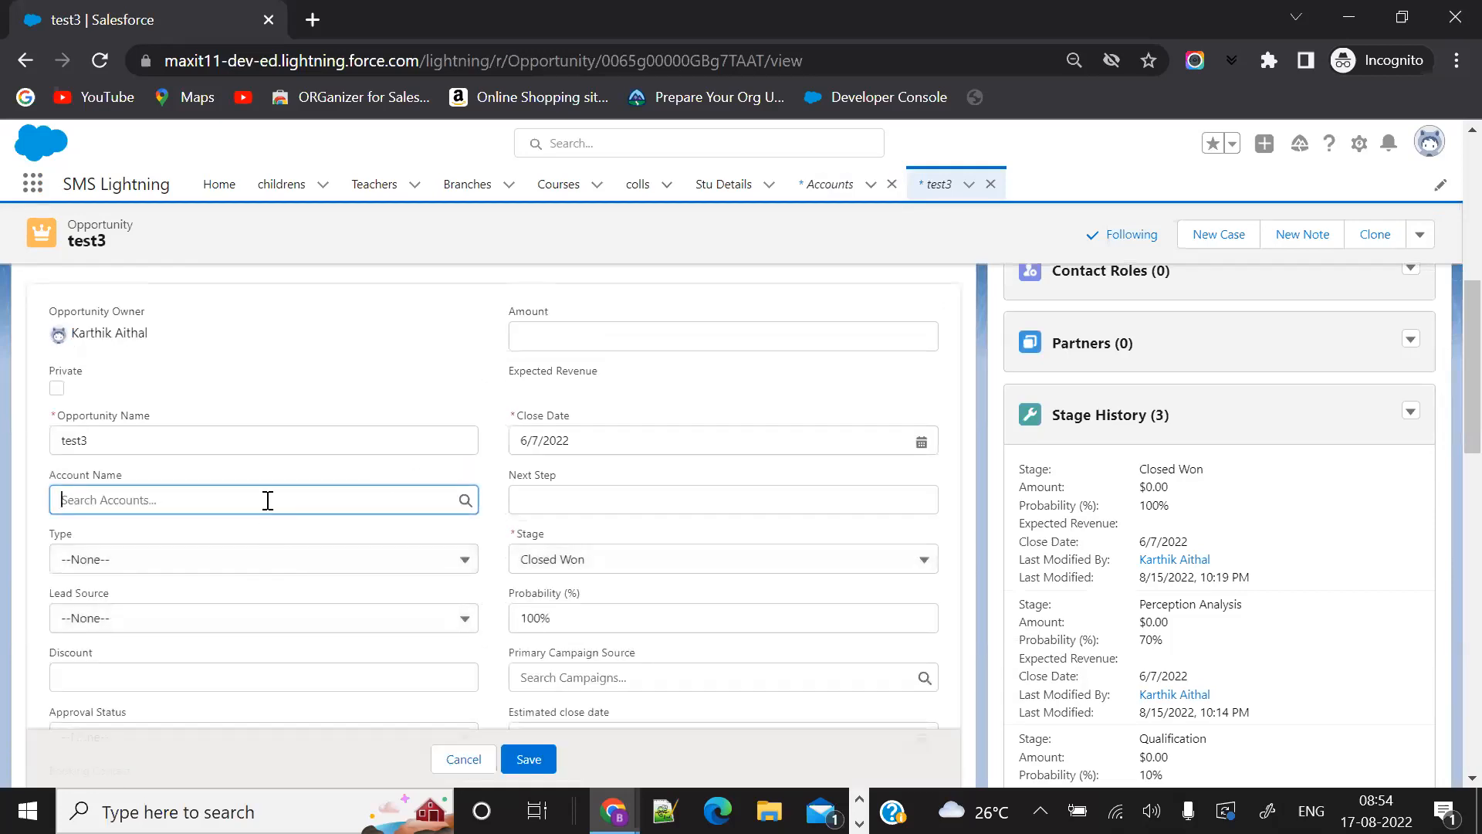
{"action": "left_click", "coordinate": [414, 679]}
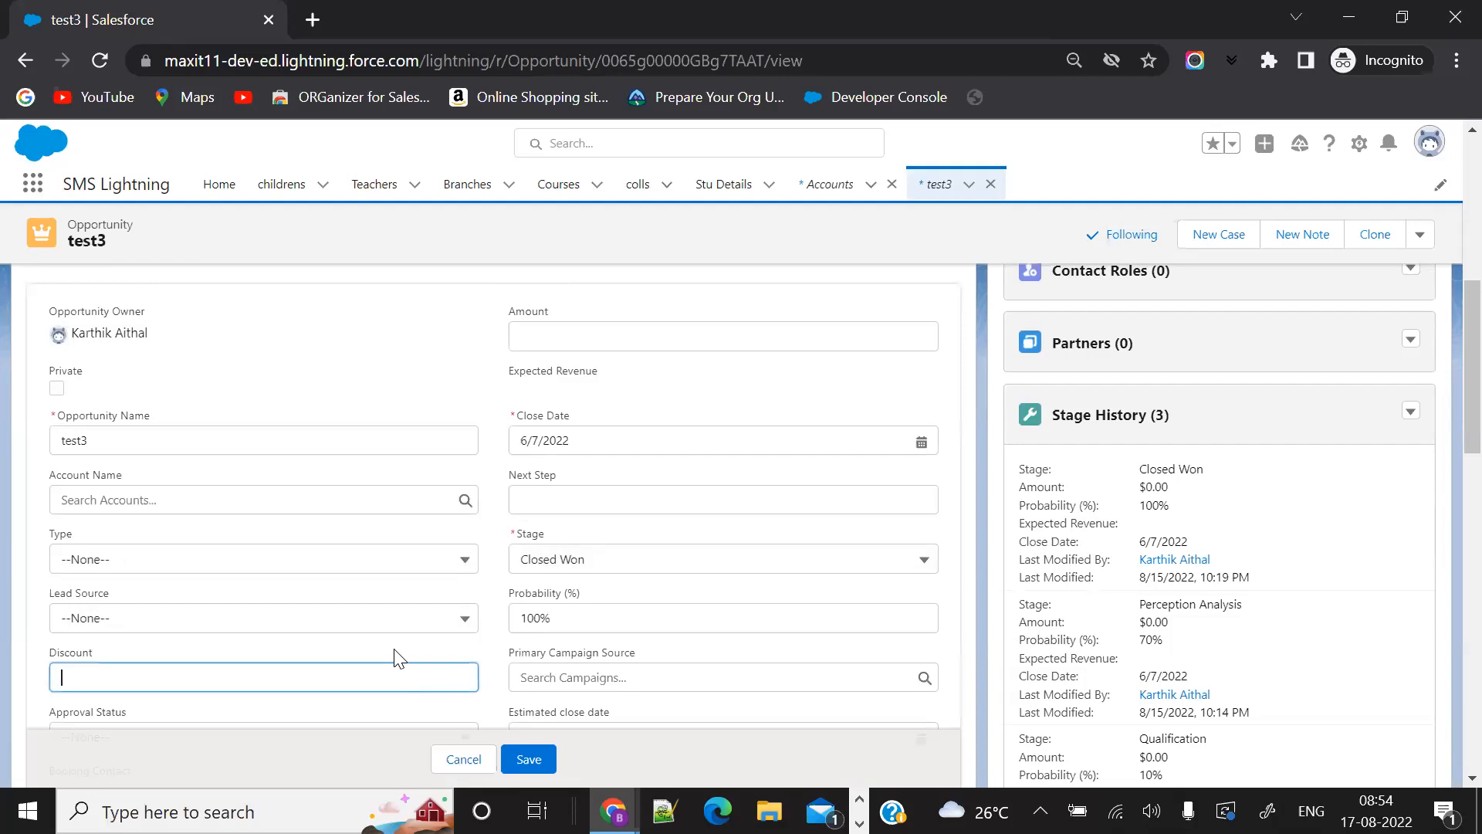
{"action": "left_click", "coordinate": [376, 618]}
{"action": "left_click", "coordinate": [264, 549]}
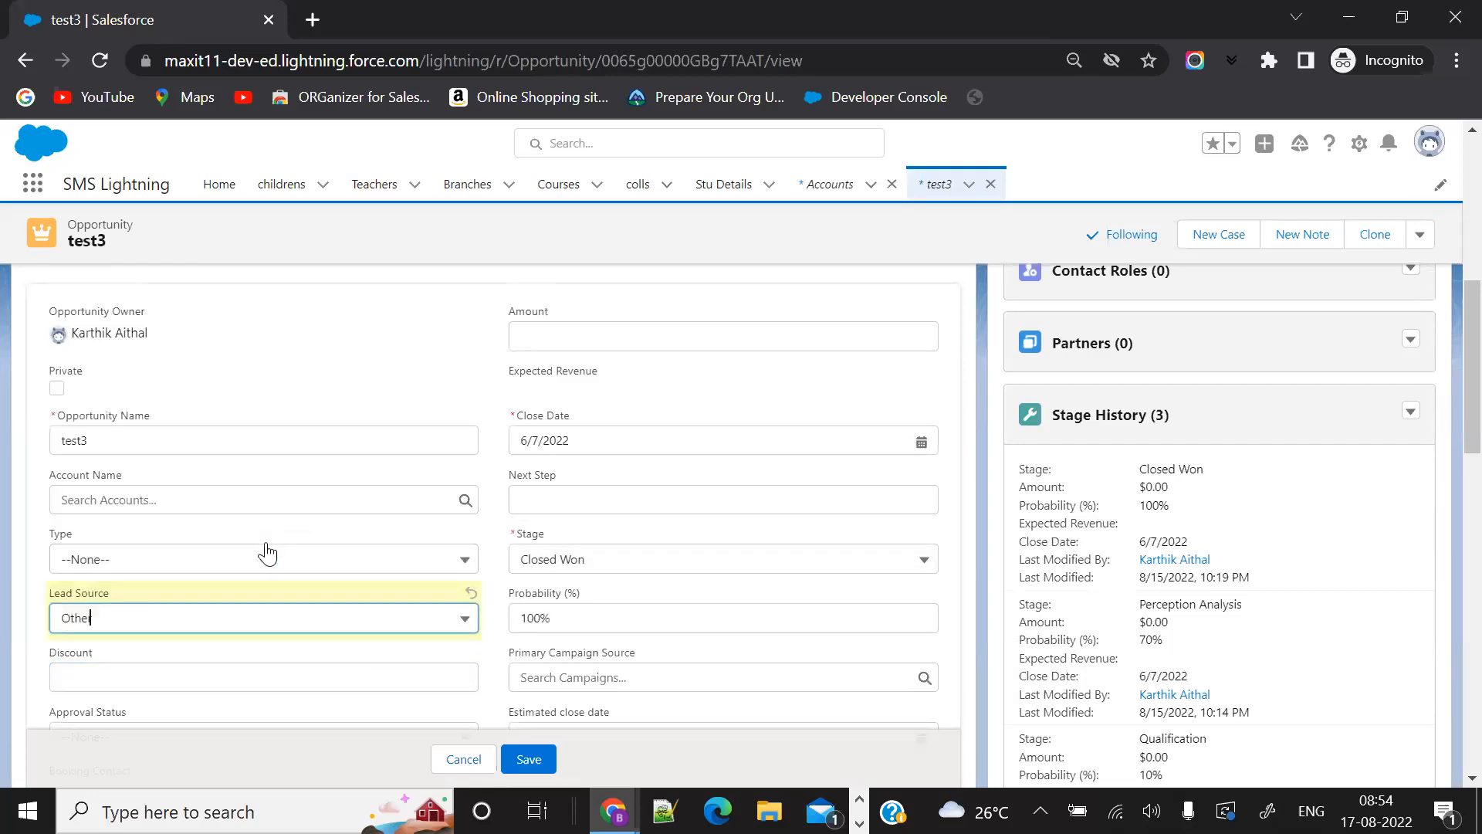
{"action": "left_click", "coordinate": [529, 758]}
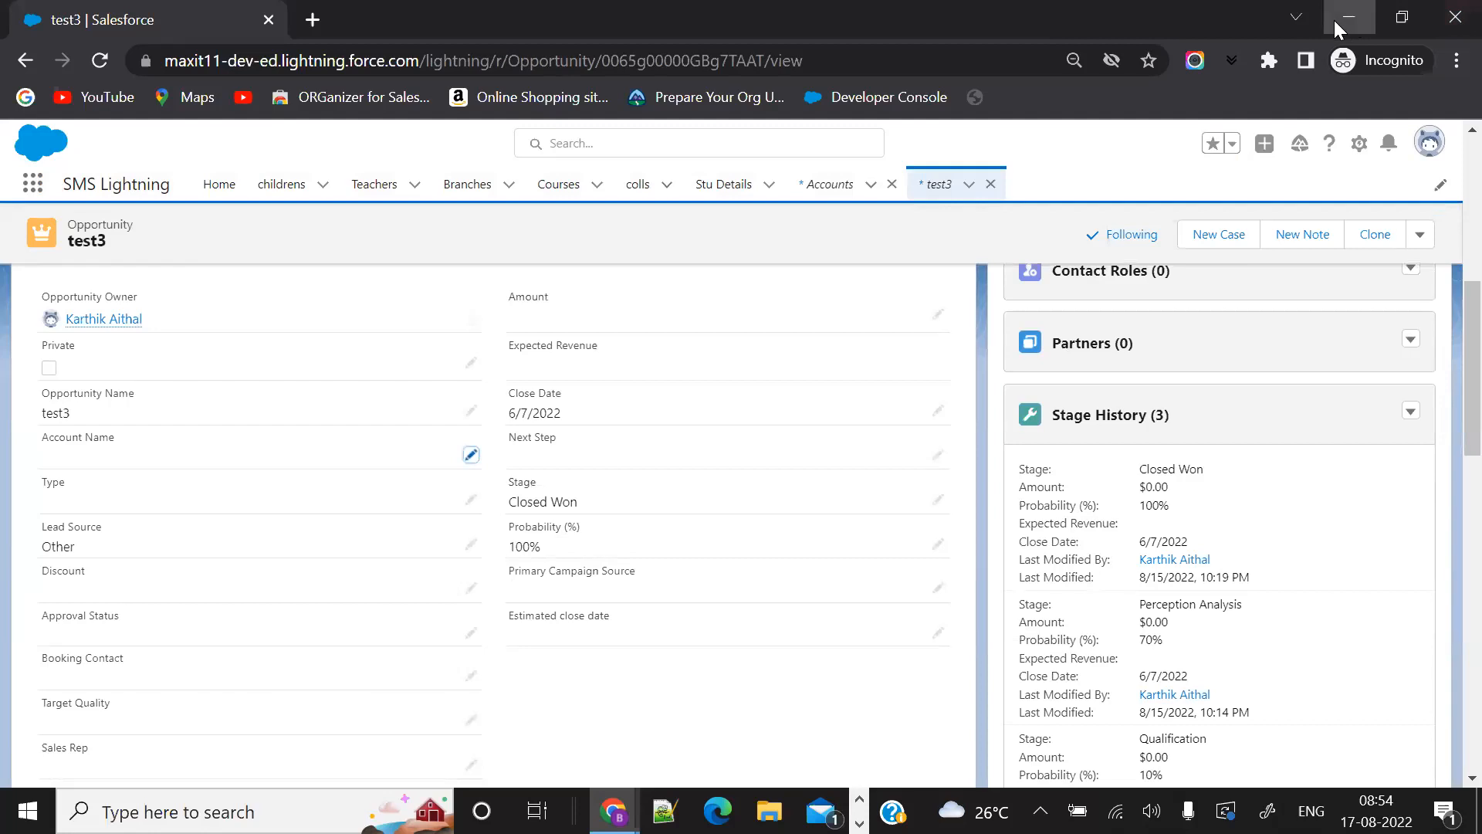
Step: Minimize the incognito window and review the edit_oppo_records validation rule and the users list in the administrator's session
{"action": "left_click", "coordinate": [1335, 22]}
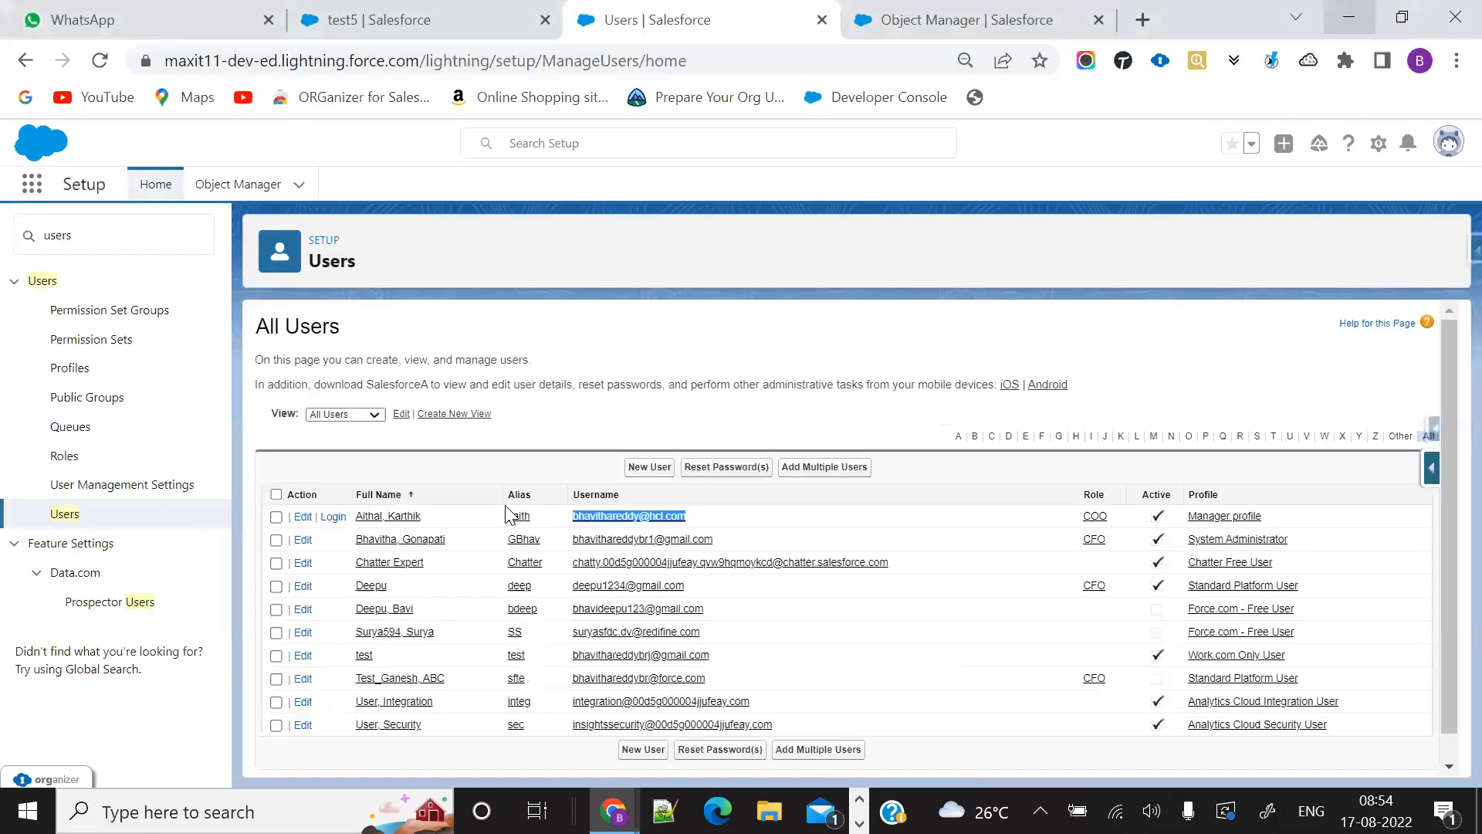
{"action": "left_click", "coordinate": [918, 20]}
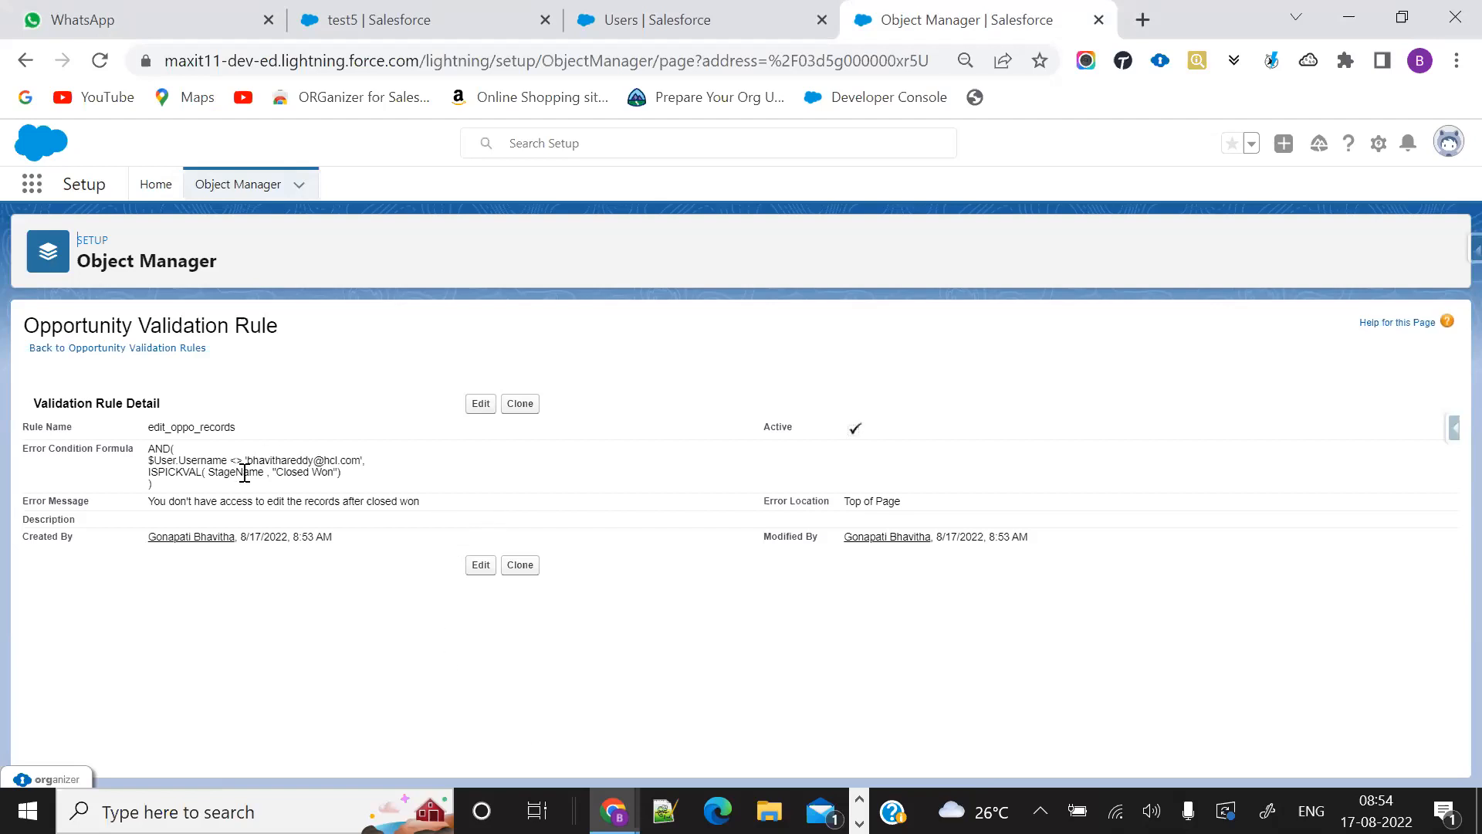
{"action": "left_click", "coordinate": [616, 13]}
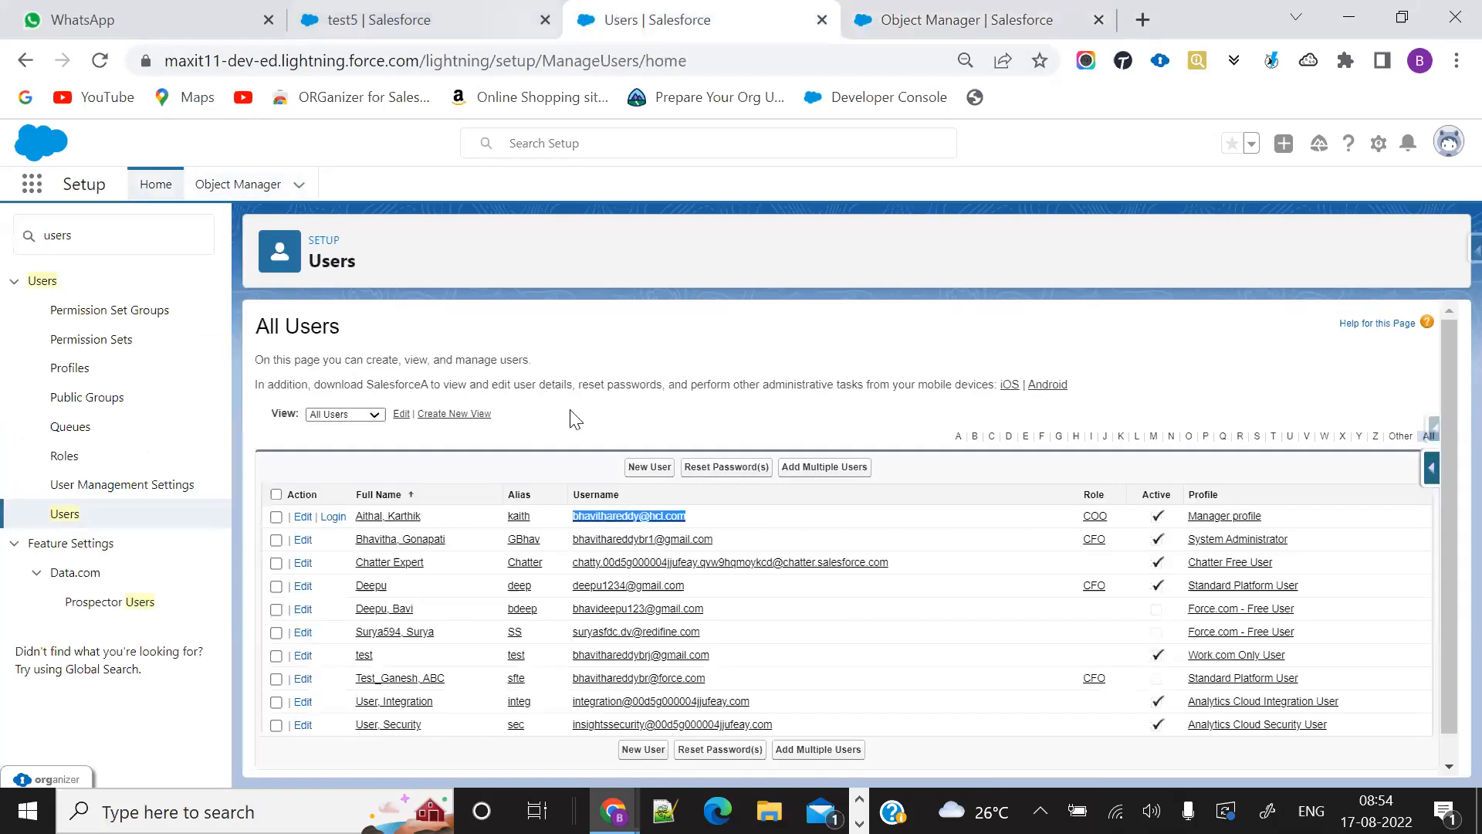
Step: In the administrator's session, try to save the Closed Won opportunity test5 with its Type changed to Existing Customer - Downgrade
{"action": "left_click", "coordinate": [366, 10]}
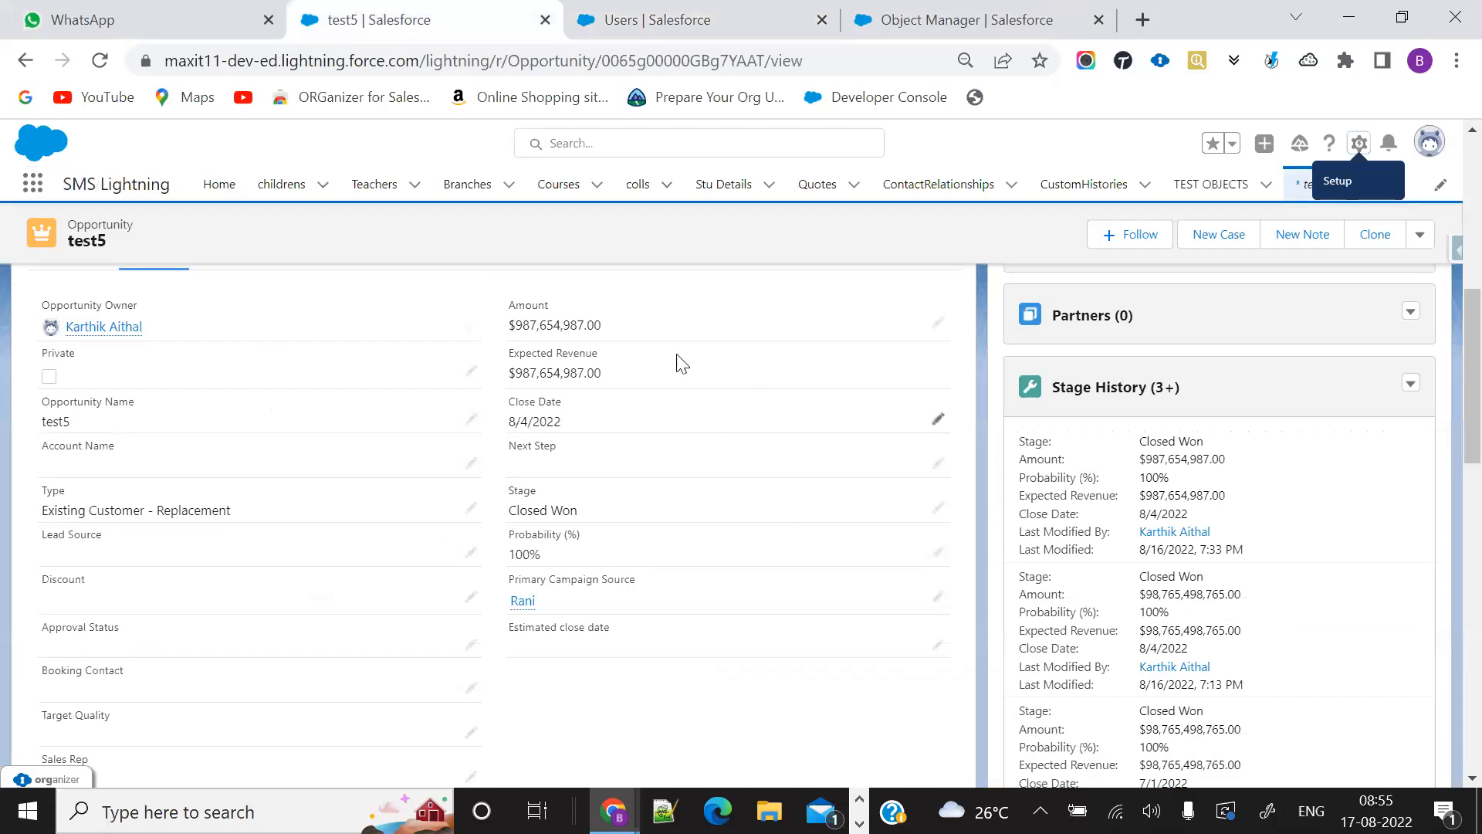
{"action": "scroll", "coordinate": [250, 509], "scroll_direction": "up", "scroll_amount": 3}
{"action": "scroll", "coordinate": [245, 463], "scroll_direction": "up", "scroll_amount": 4}
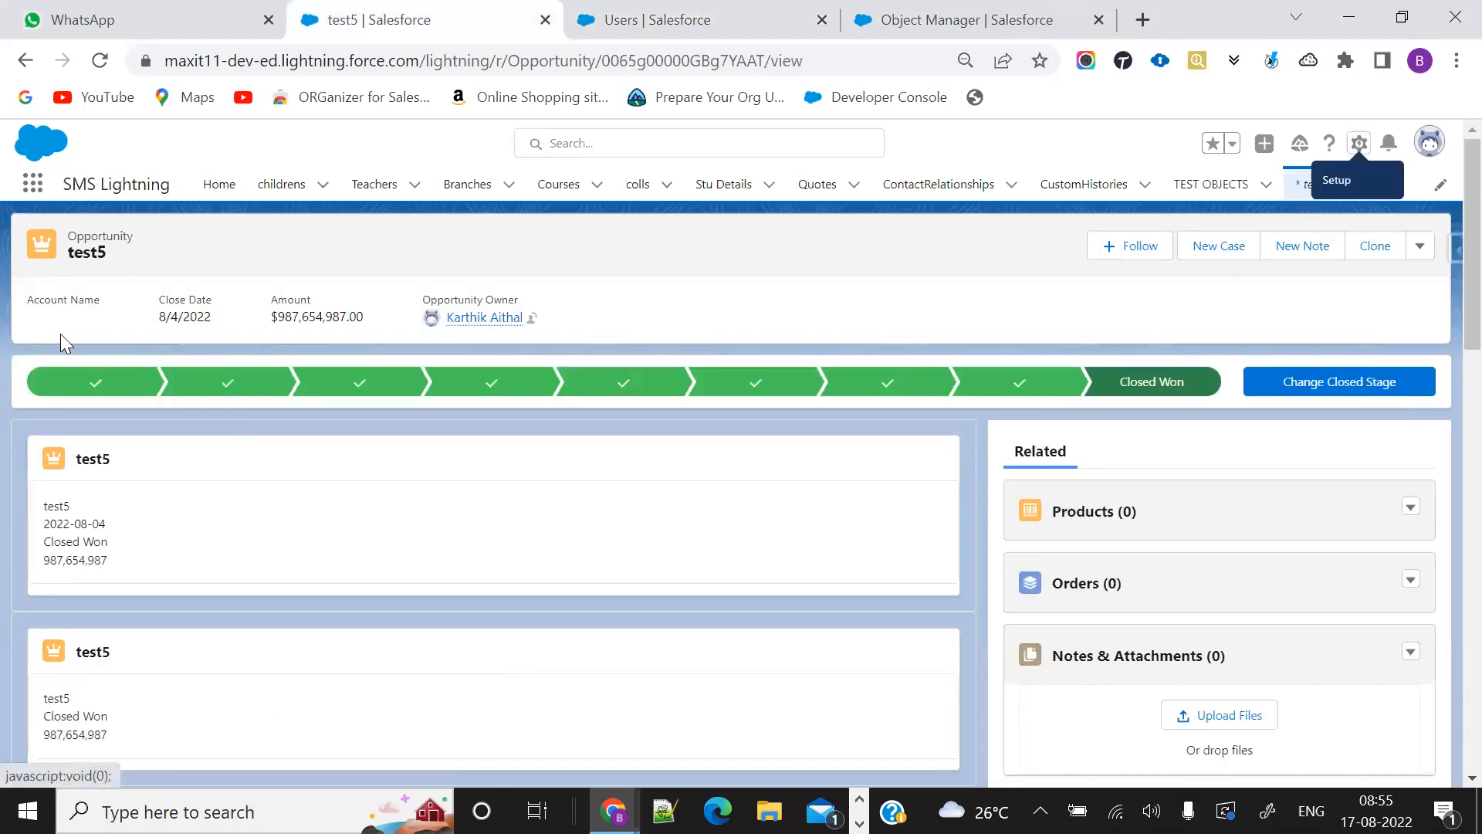
{"action": "scroll", "coordinate": [546, 610], "scroll_direction": "down", "scroll_amount": 8}
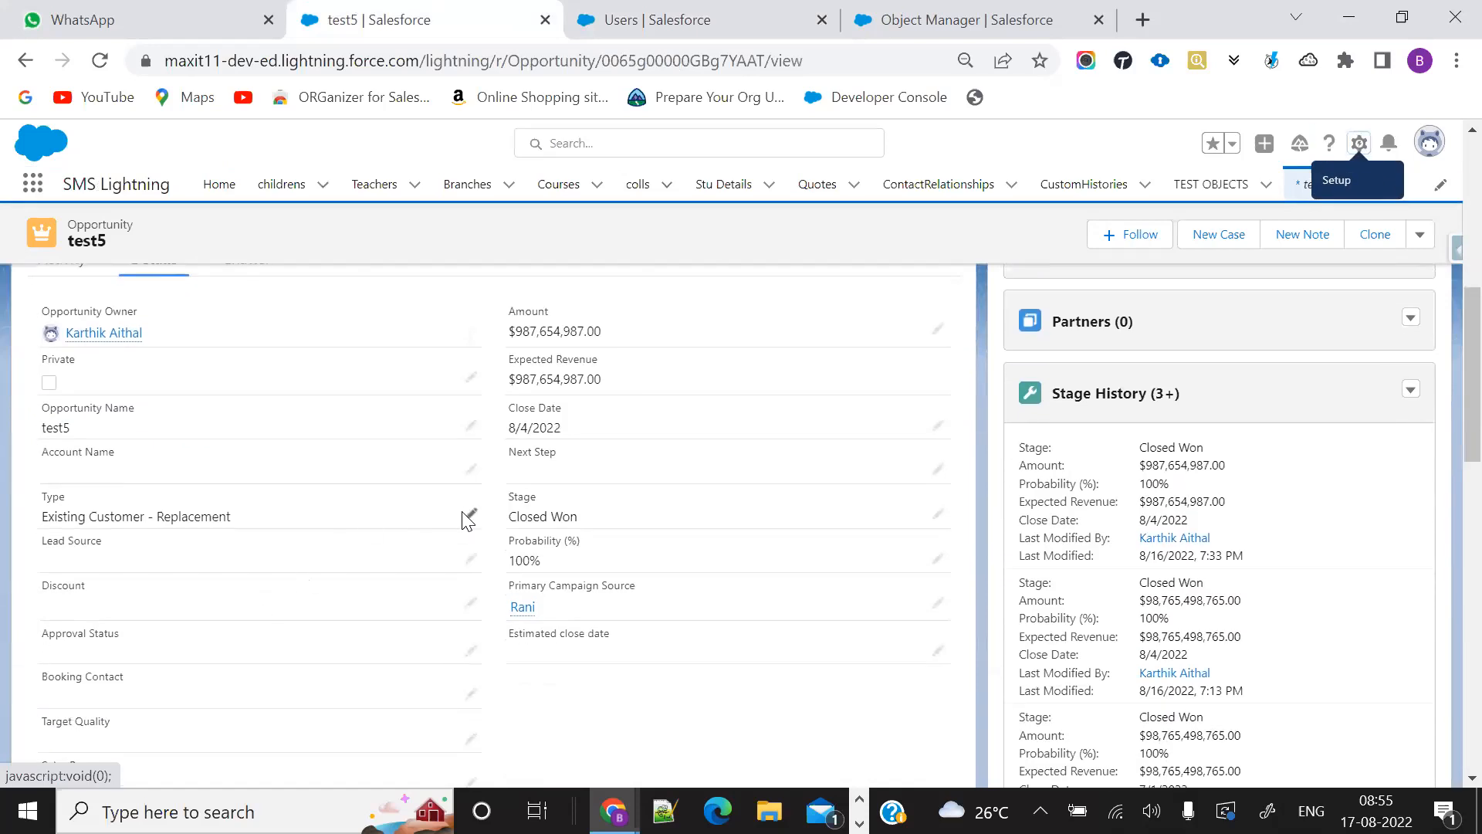
{"action": "left_click", "coordinate": [470, 516]}
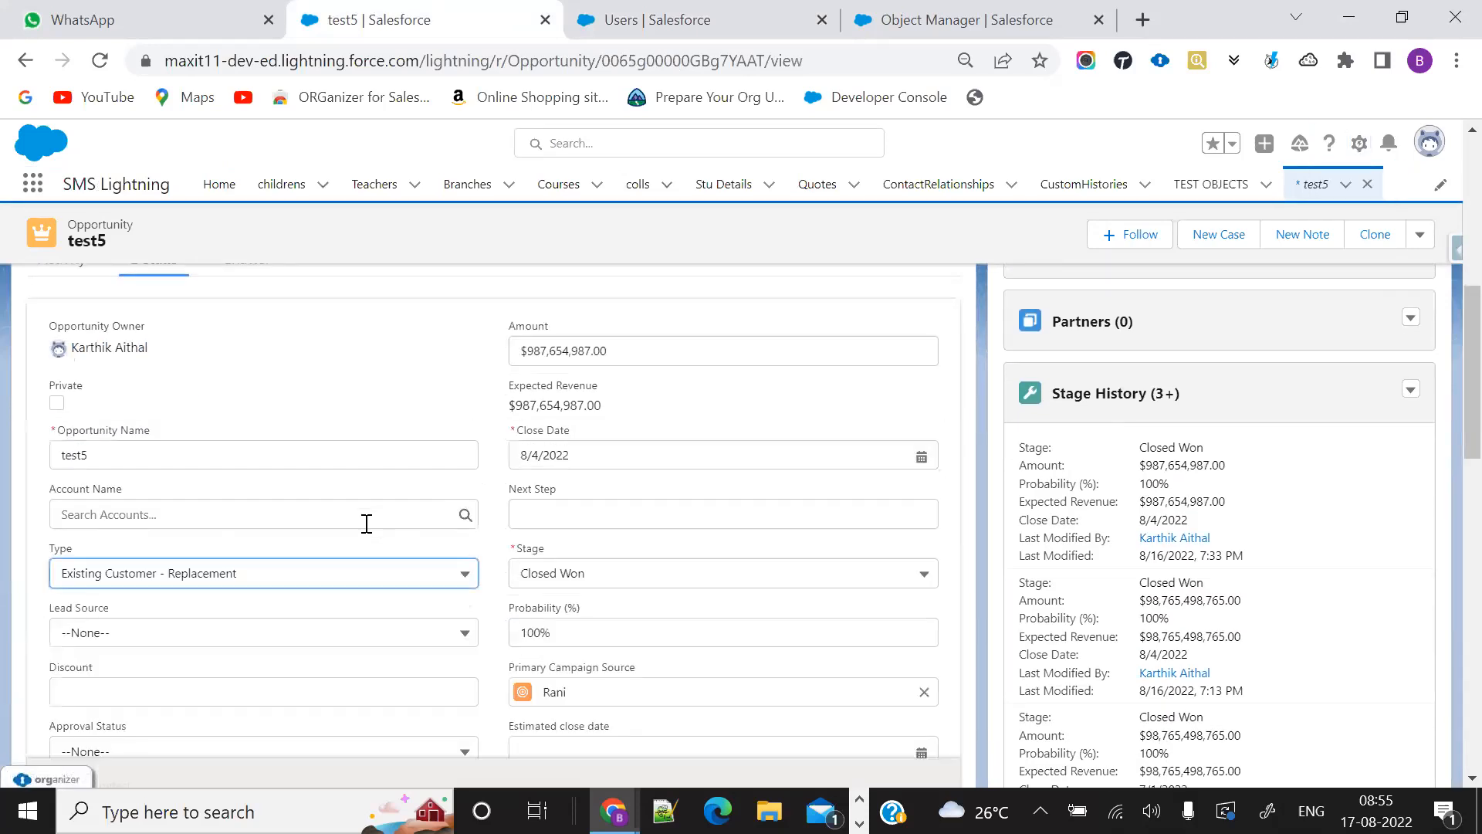
{"action": "left_click", "coordinate": [226, 583]}
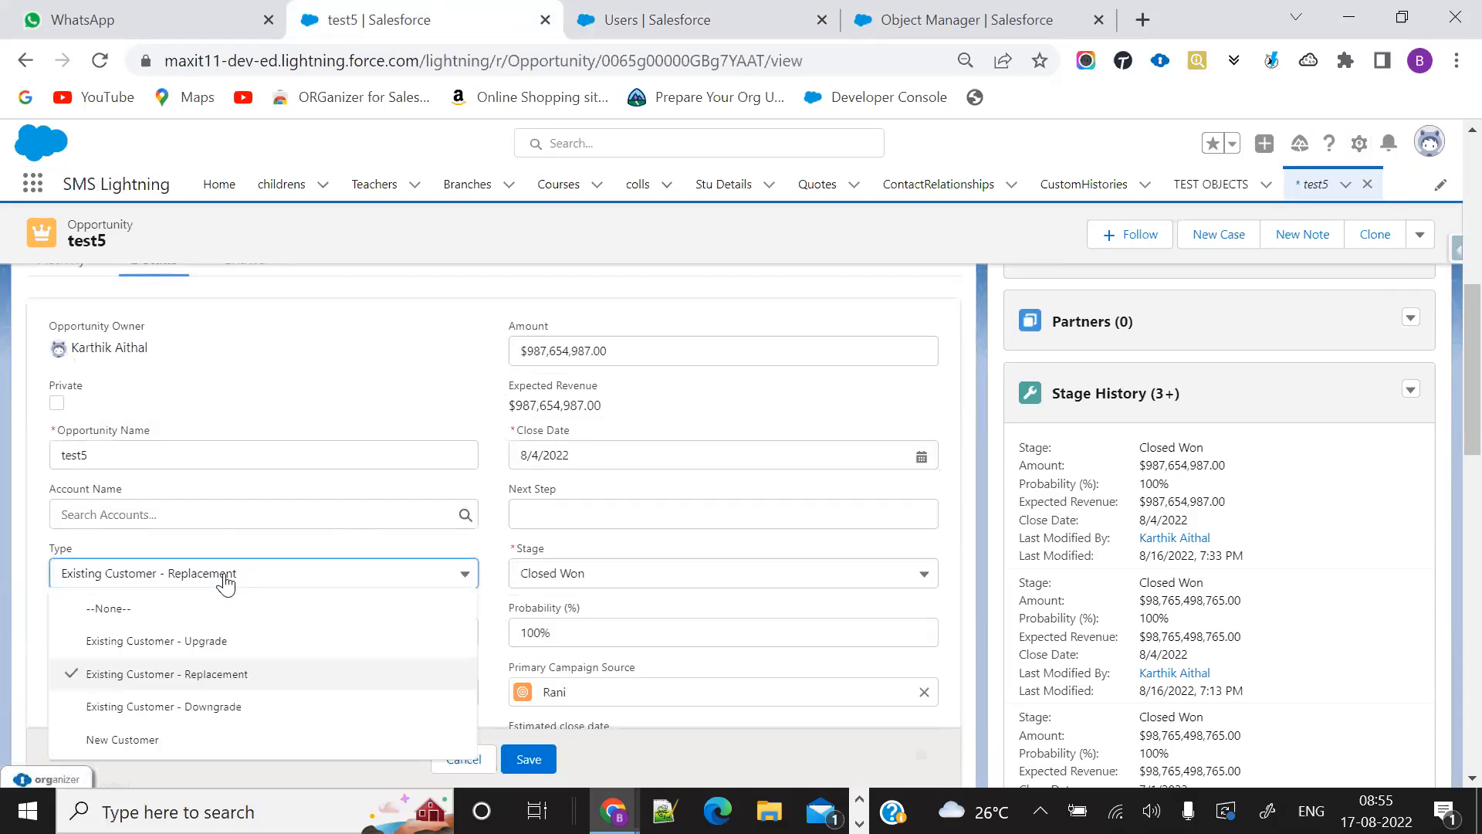
{"action": "left_click", "coordinate": [166, 708]}
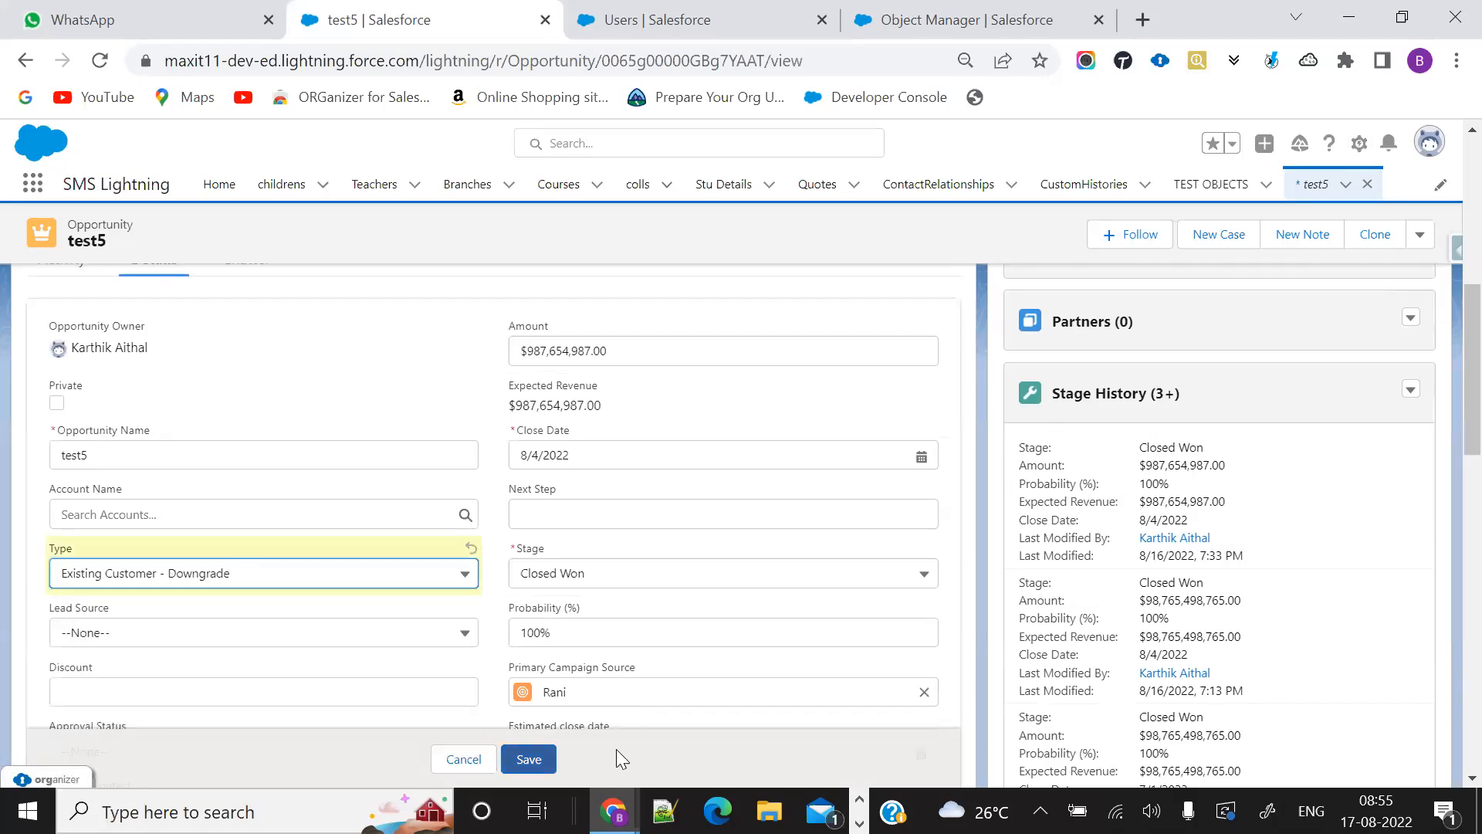
{"action": "left_click", "coordinate": [531, 758]}
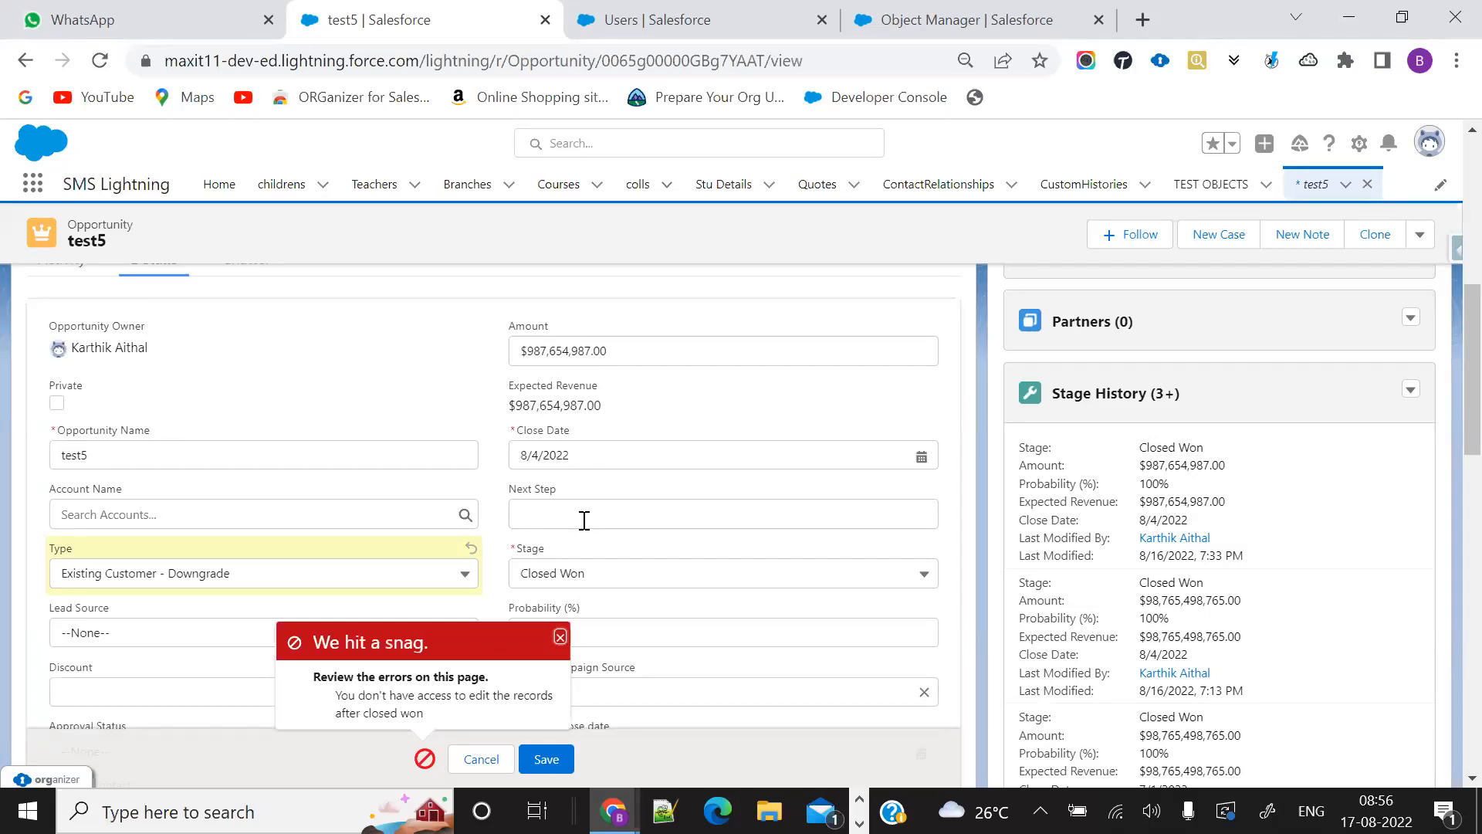
Step: Check the users list and the validation rule's error condition formula again
{"action": "left_click", "coordinate": [590, 17]}
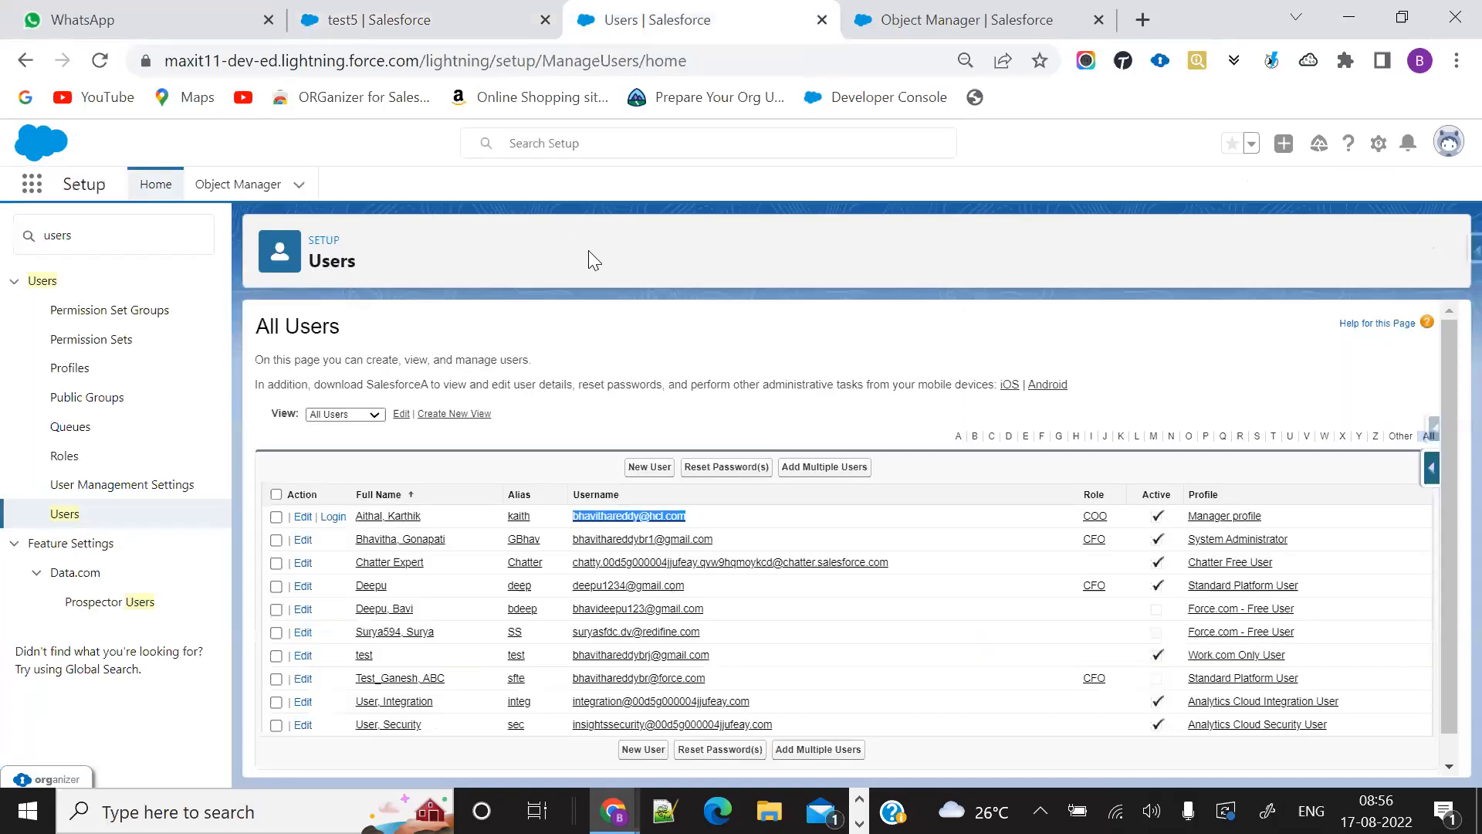
{"action": "left_click", "coordinate": [936, 17]}
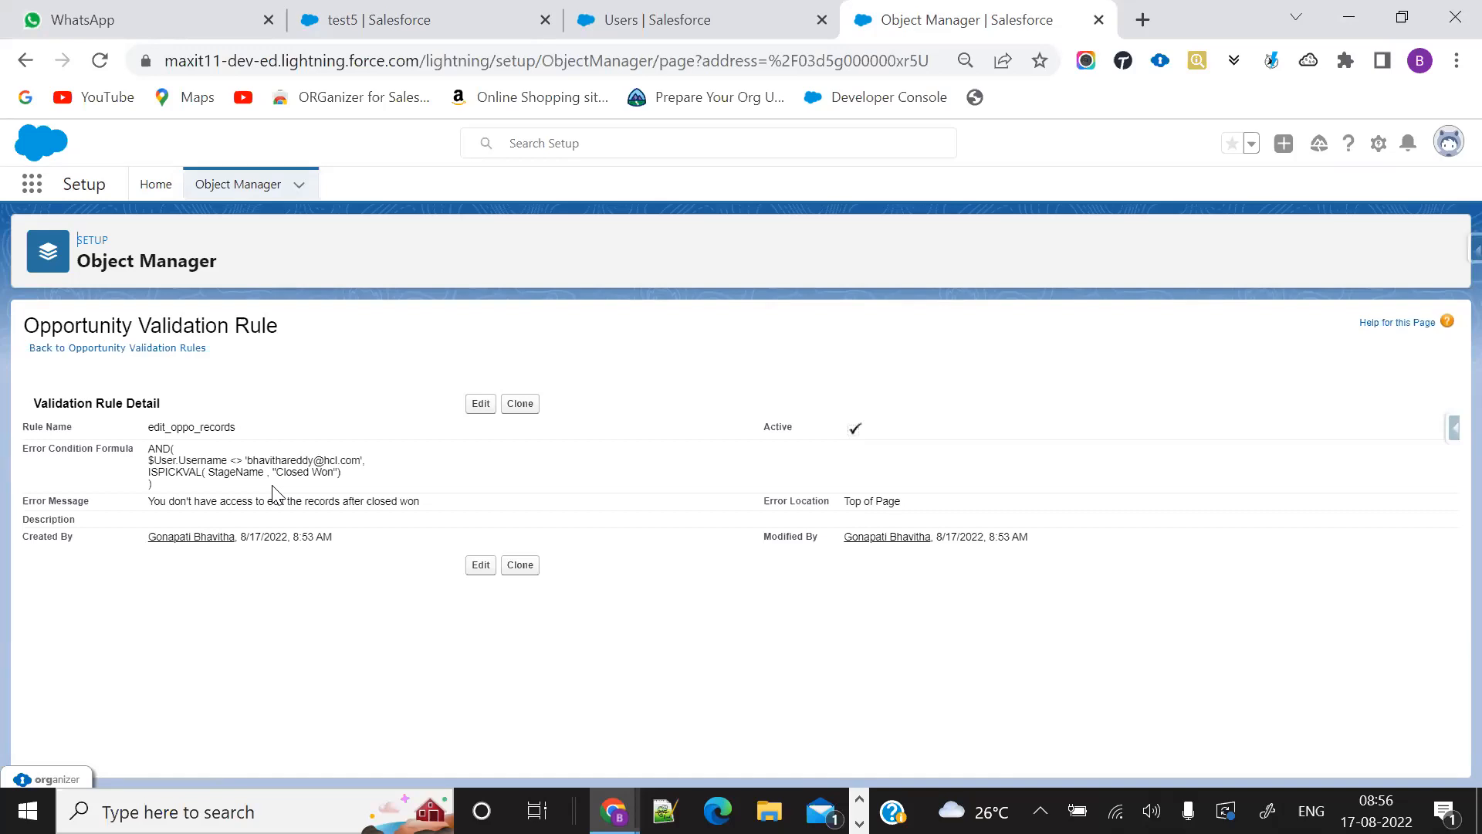
{"action": "key", "text": "XF86AudioRaiseVolume"}
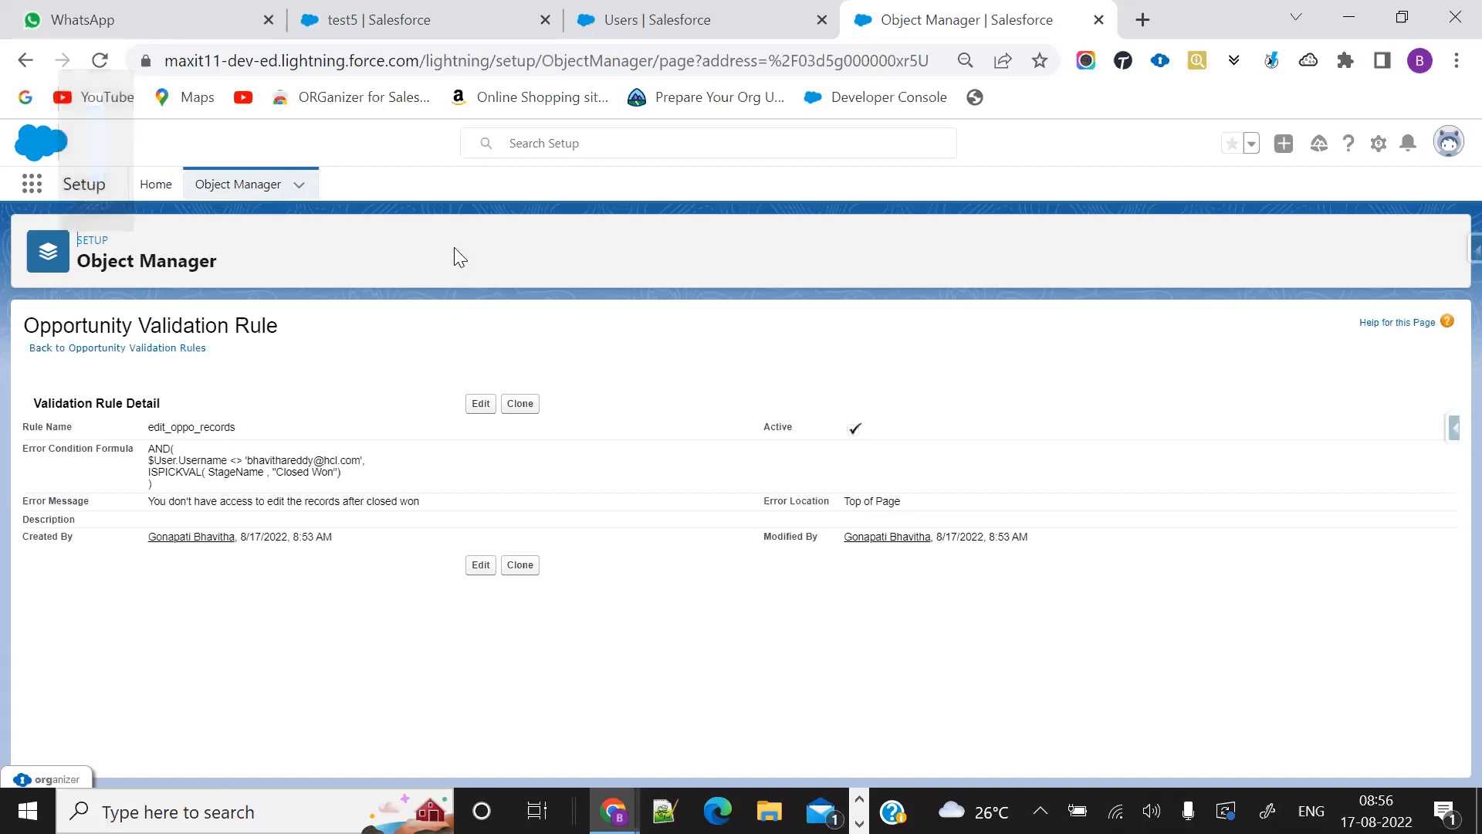
Step: From the test5 opportunity, open Setup in a new tab and activate its quick search
{"action": "left_click", "coordinate": [462, 16]}
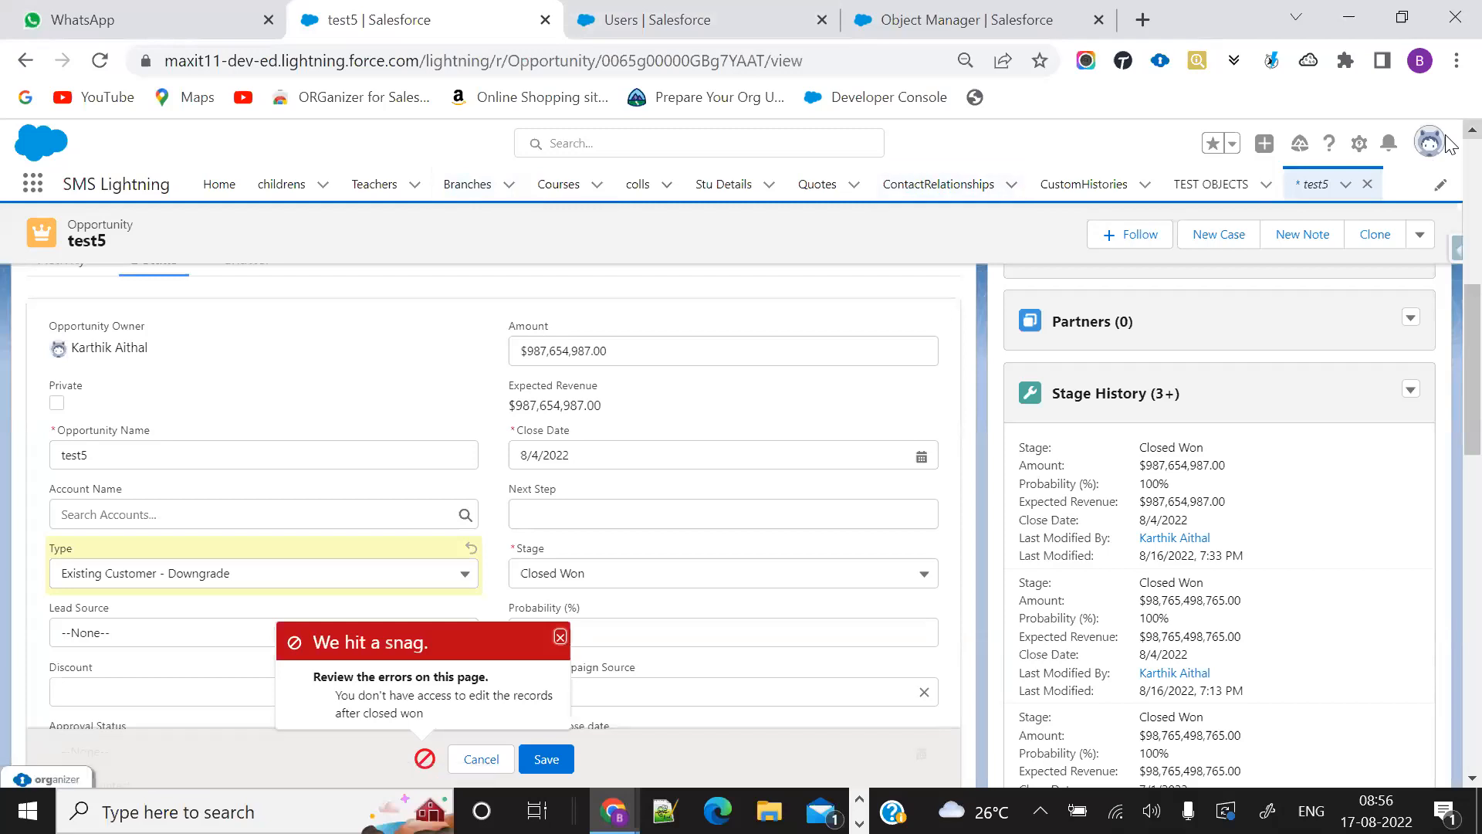
{"action": "left_click", "coordinate": [1359, 143]}
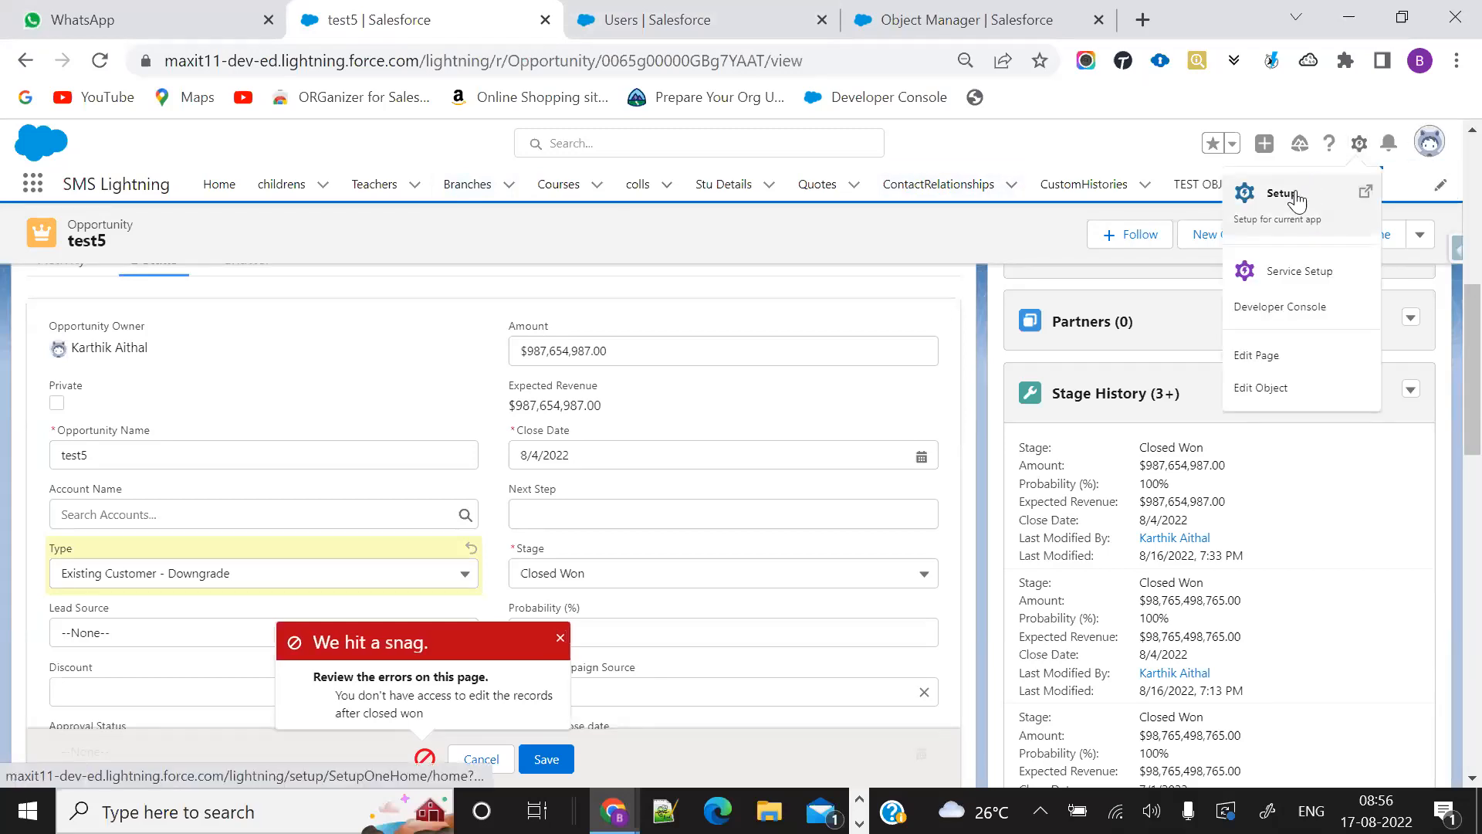
{"action": "left_click", "coordinate": [1295, 194]}
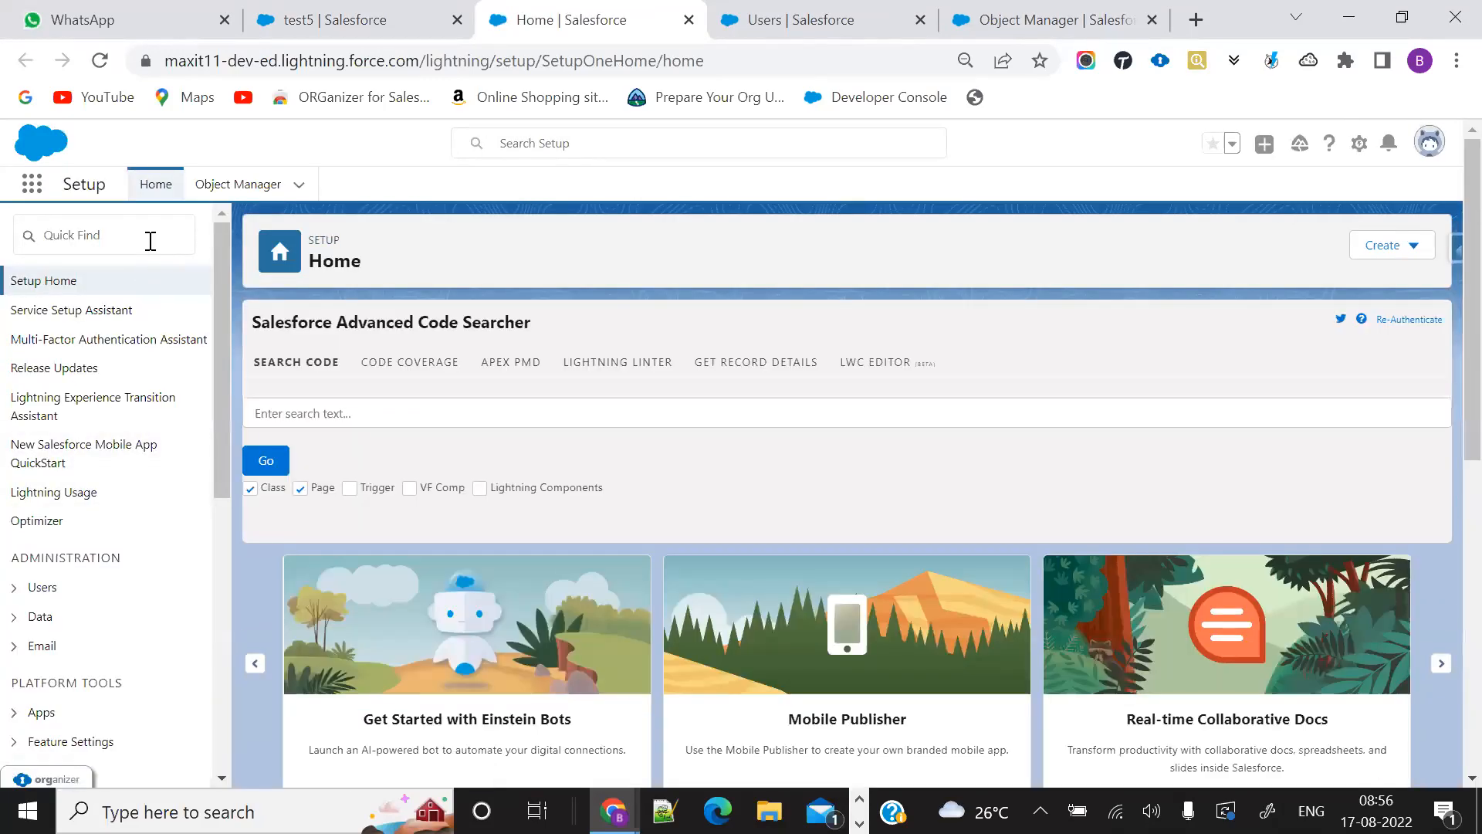
{"action": "left_click", "coordinate": [151, 241]}
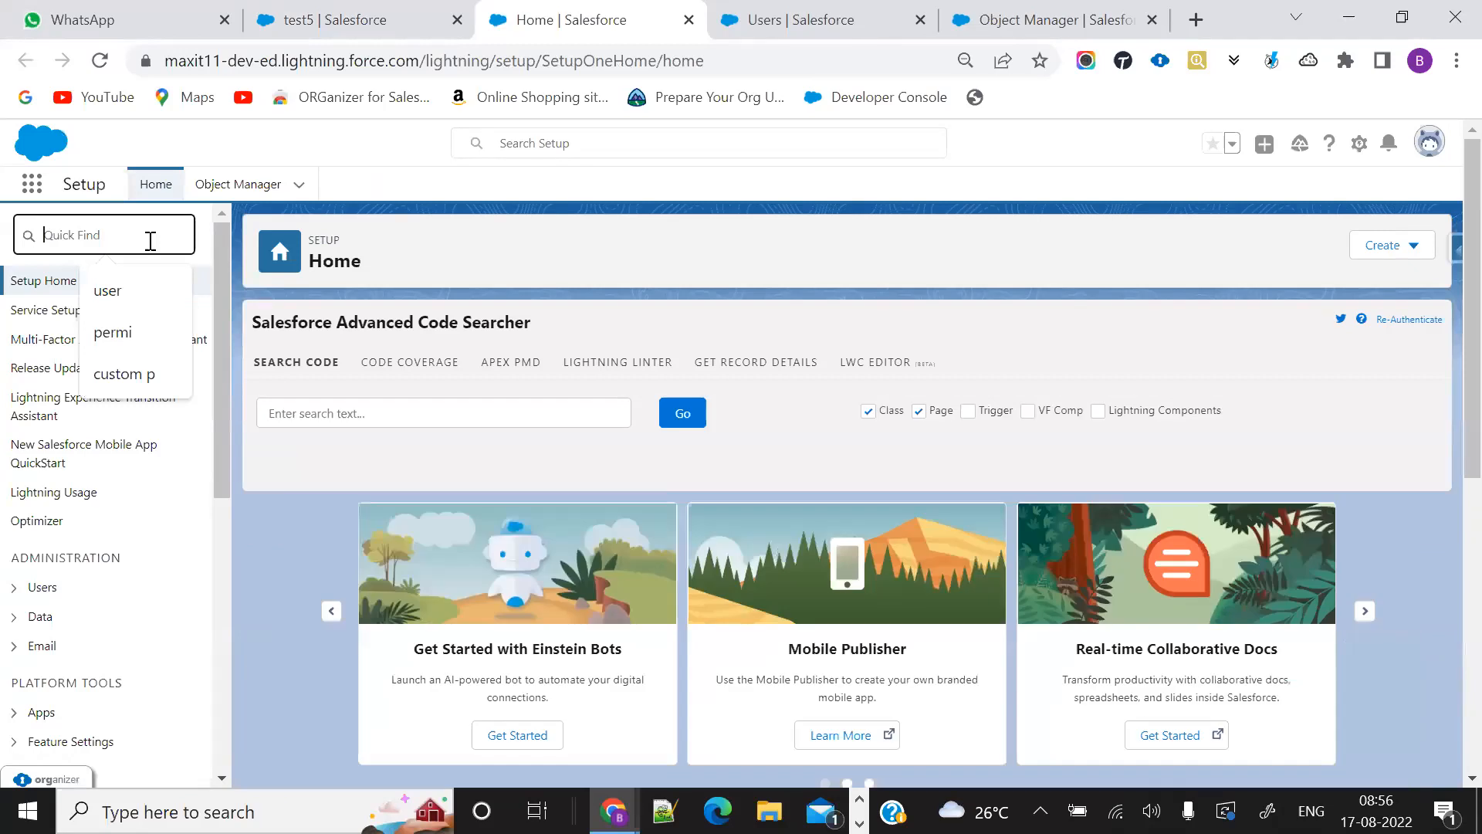
{"action": "type", "text": "cu"}
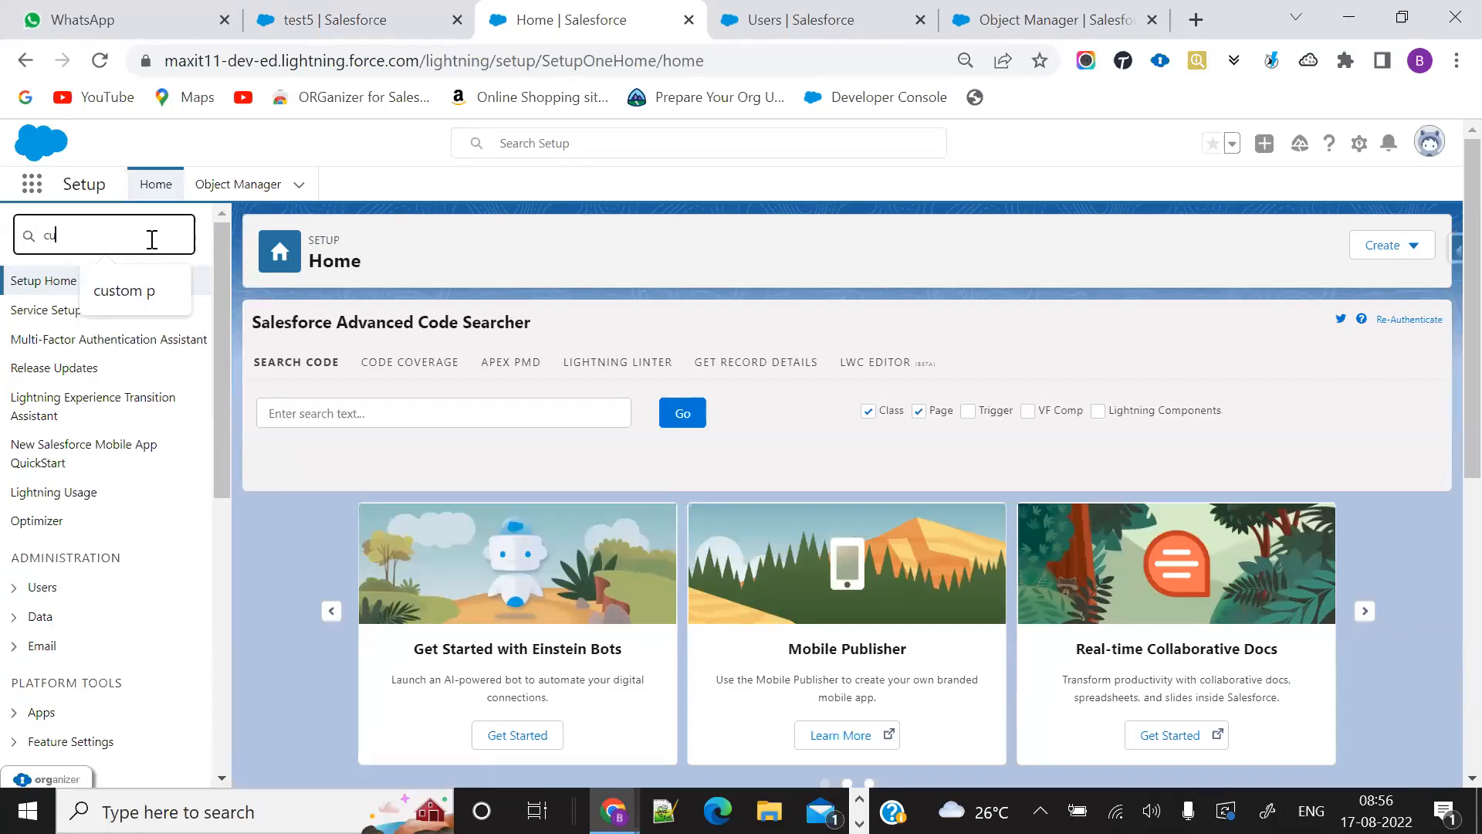
{"action": "type", "text": "stom"}
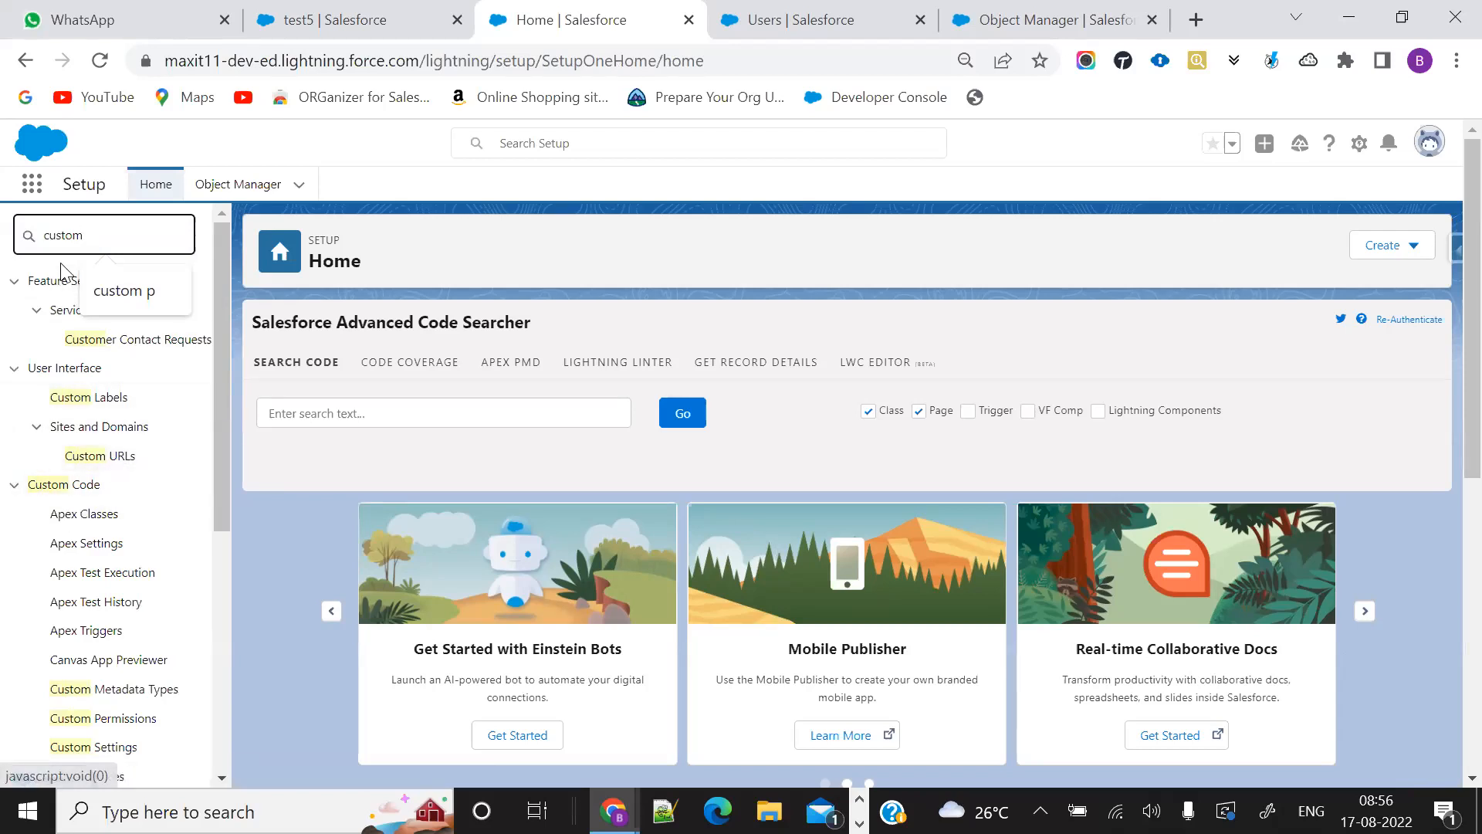
{"action": "key", "text": "BackSpace"}
{"action": "key", "text": "BackSpace"}
{"action": "key", "text": "BackSpace"}
{"action": "key", "text": "BackSpace"}
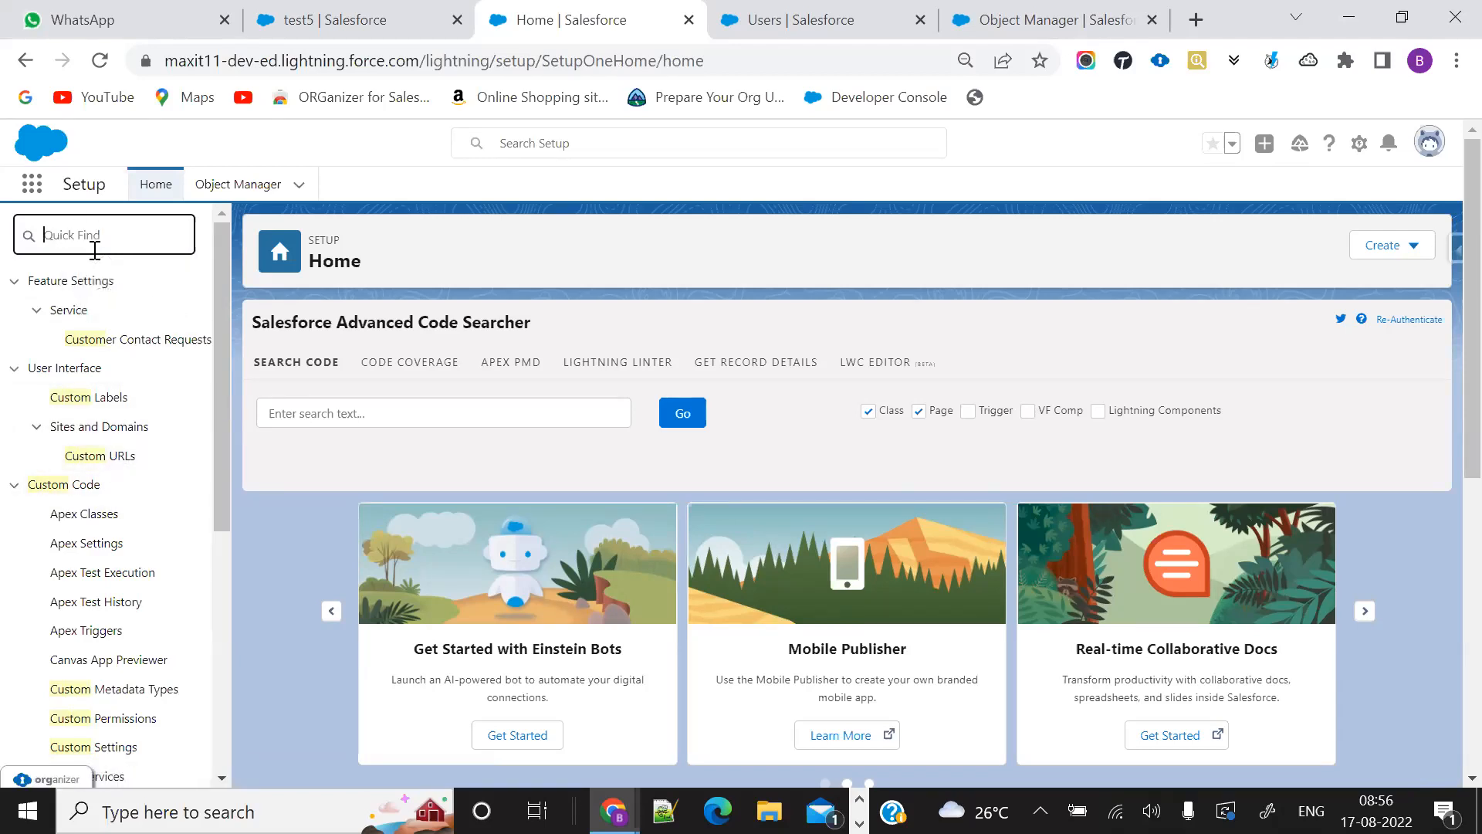
Step: Create a custom permission labelled "custom permission for opp closed won" with the name derived from its label
{"action": "type", "text": "permi"}
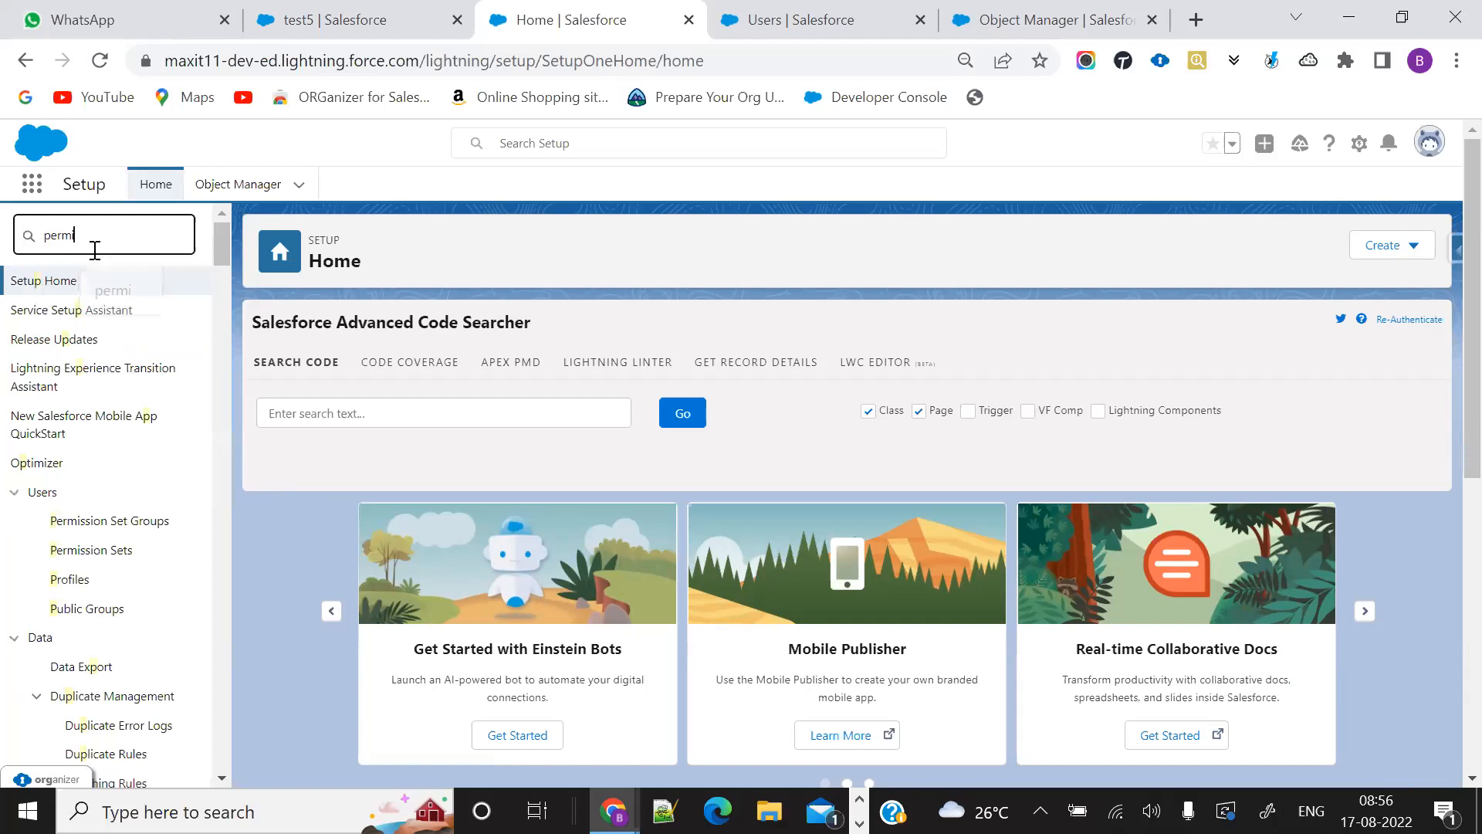
{"action": "left_click", "coordinate": [134, 399]}
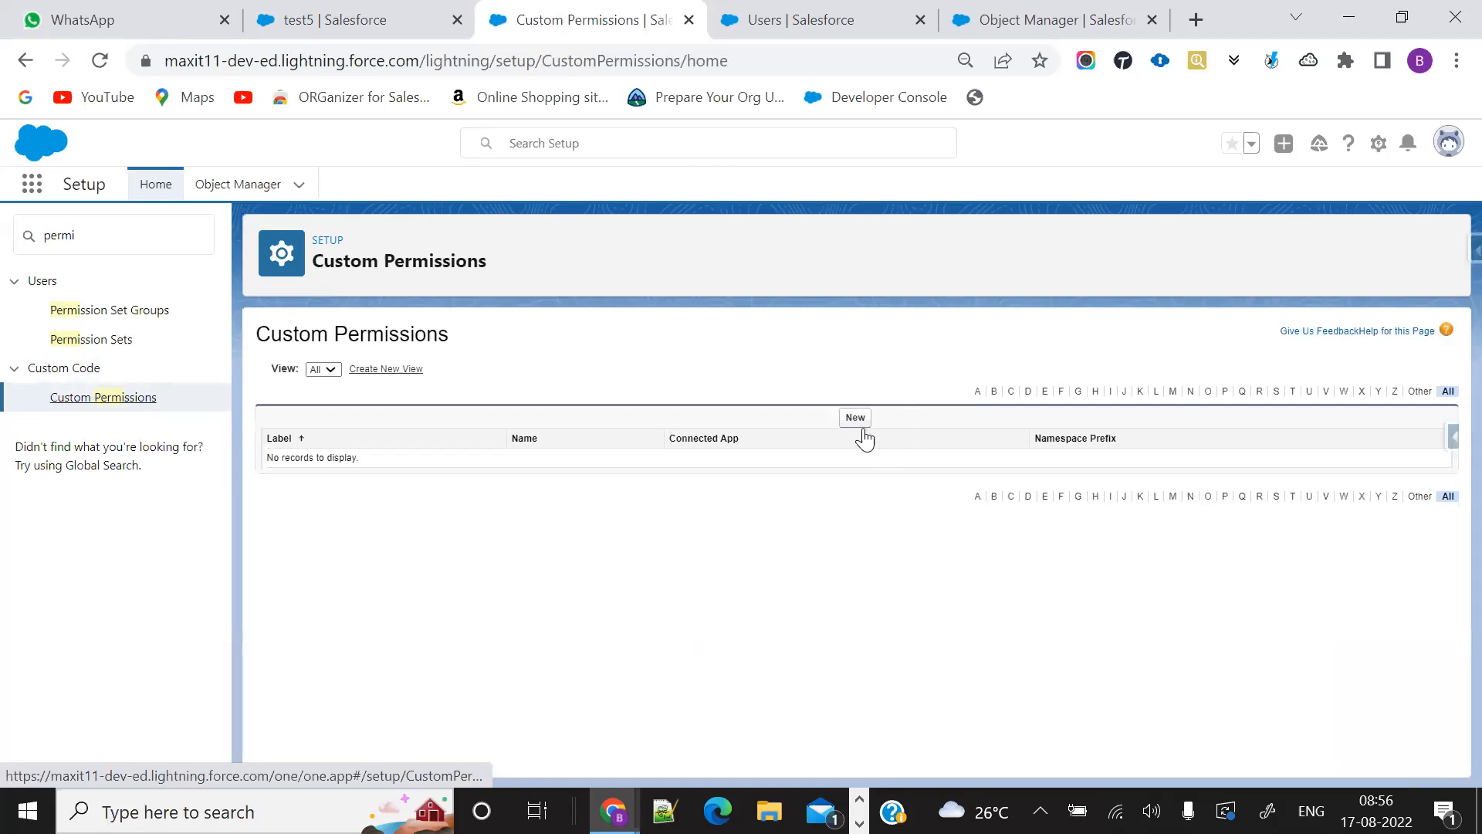
{"action": "left_click", "coordinate": [856, 419]}
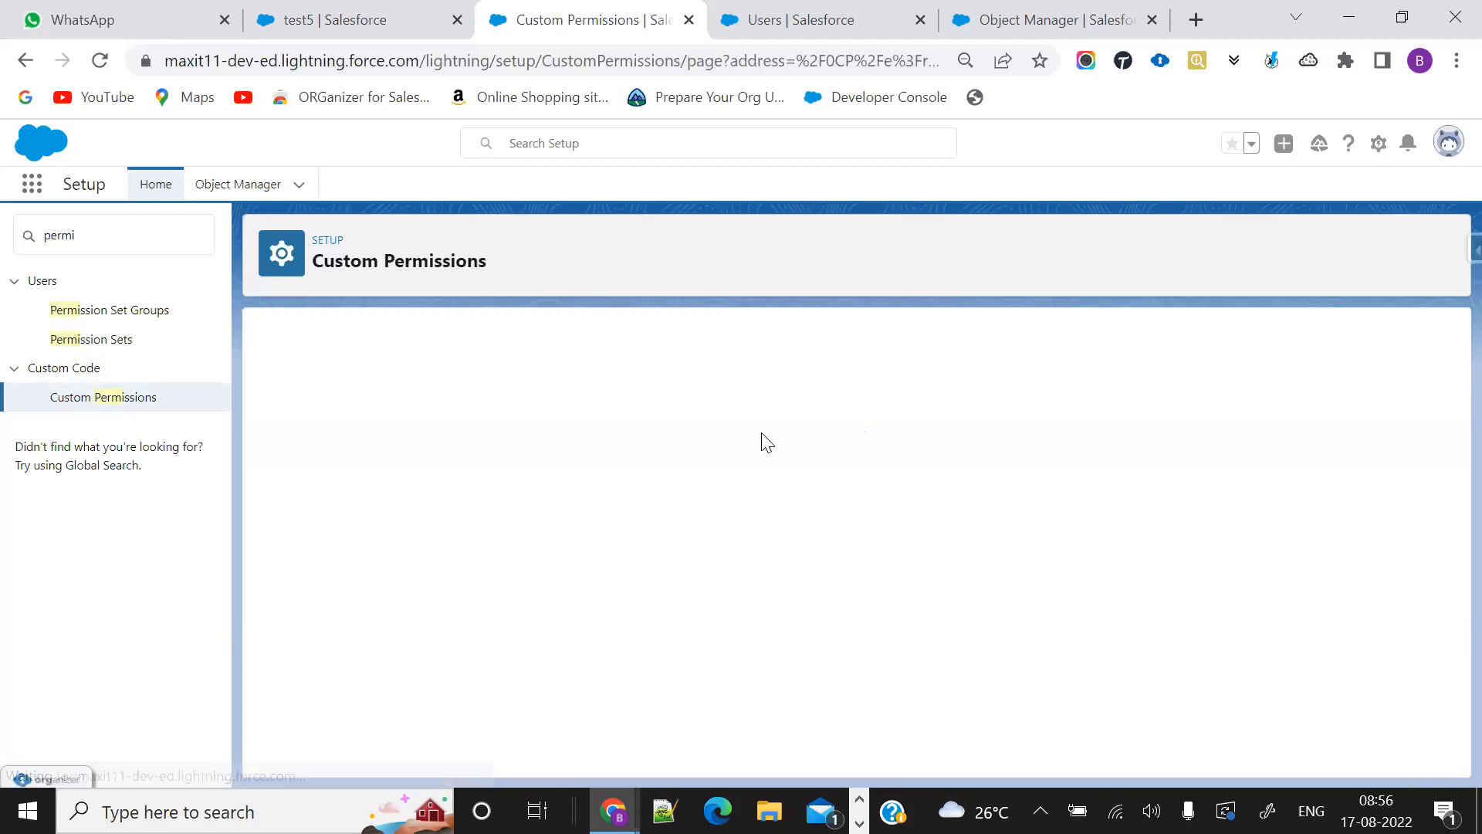
{"action": "left_click", "coordinate": [574, 444]}
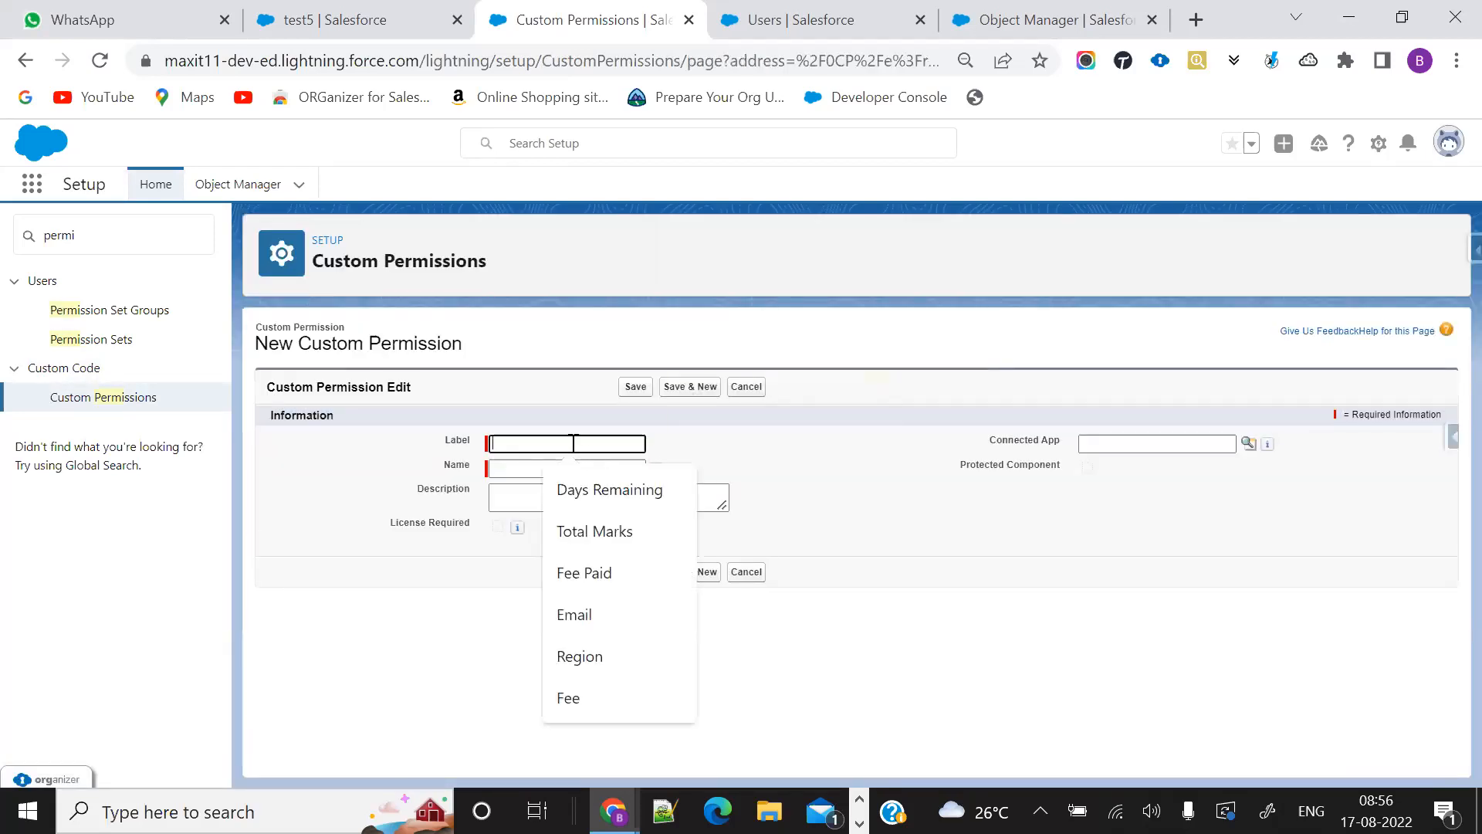
{"action": "type", "text": "cust"}
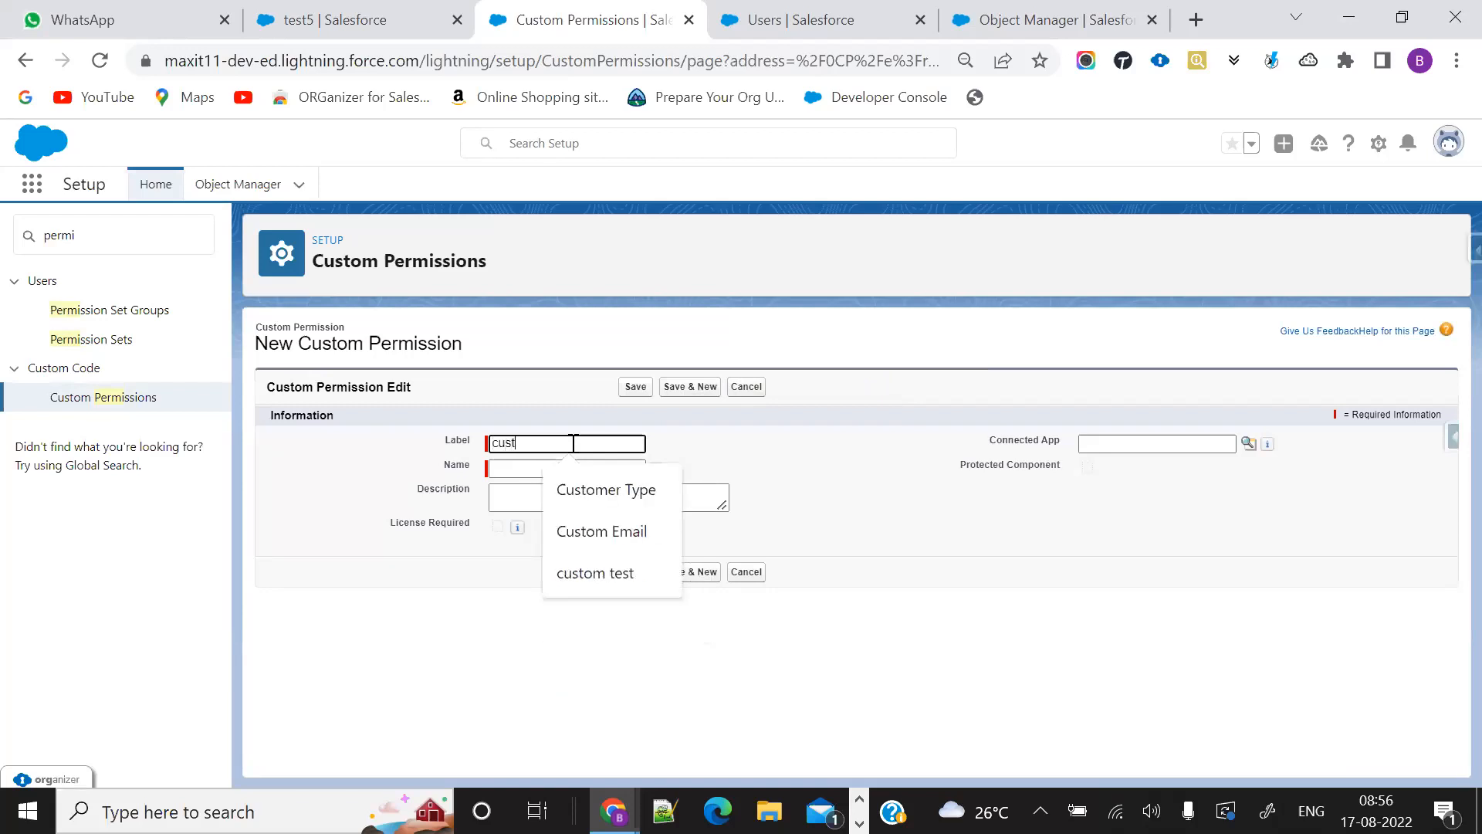
{"action": "type", "text": "om "}
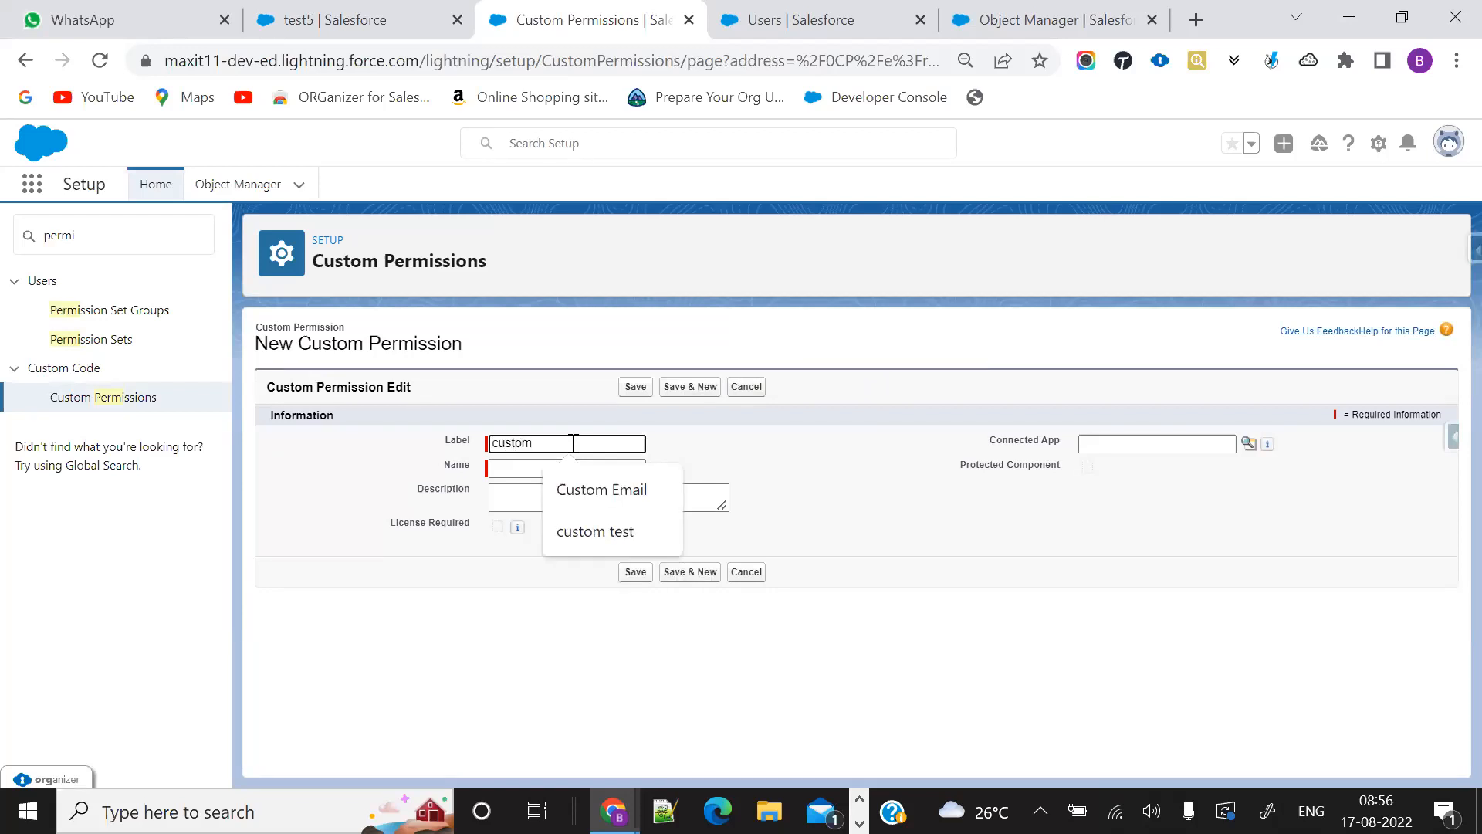
{"action": "type", "text": "permission for"}
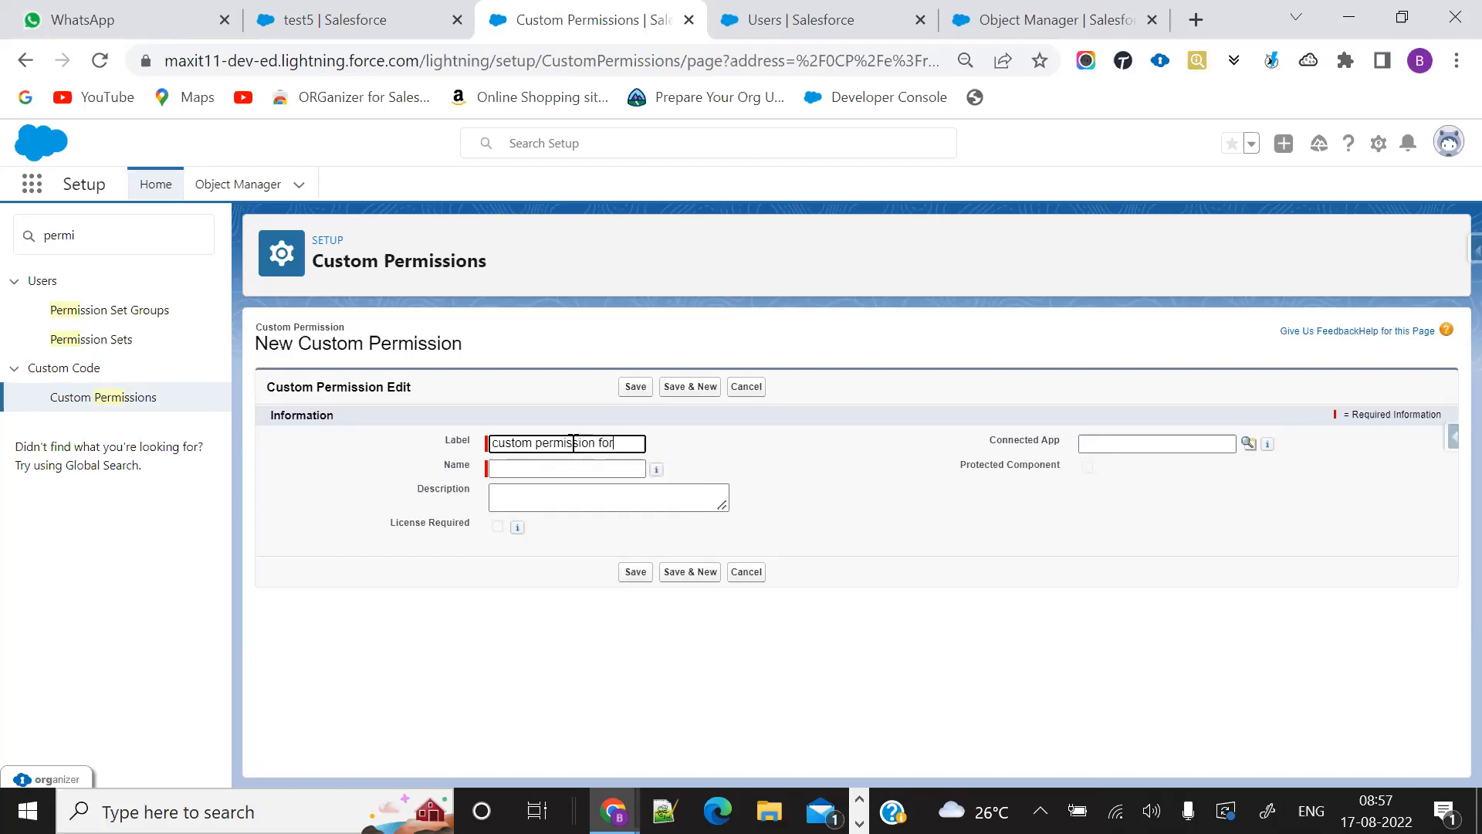
{"action": "type", "text": " opp closed won"}
{"action": "left_click", "coordinate": [547, 469]}
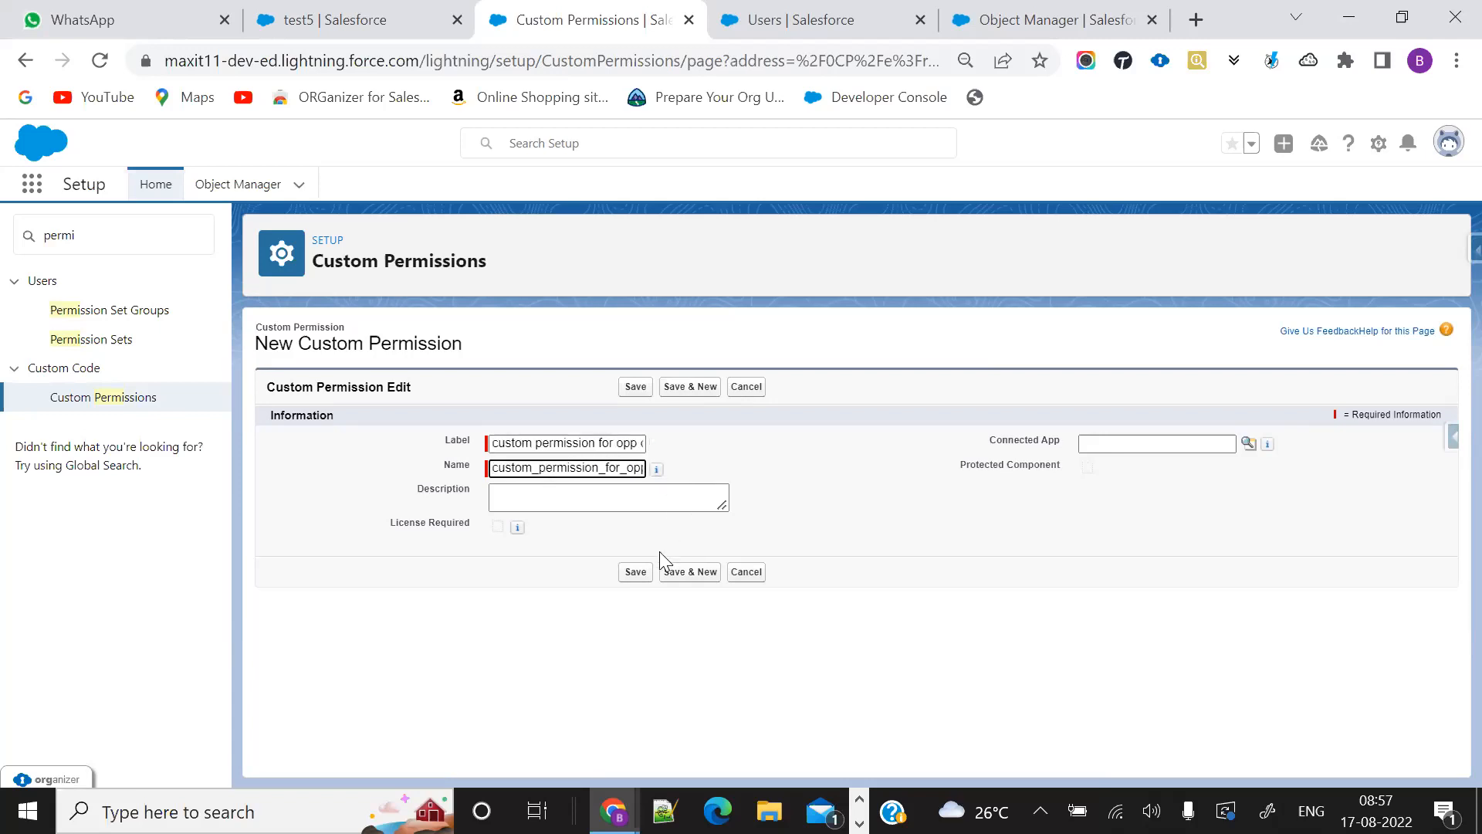
{"action": "left_click", "coordinate": [636, 571]}
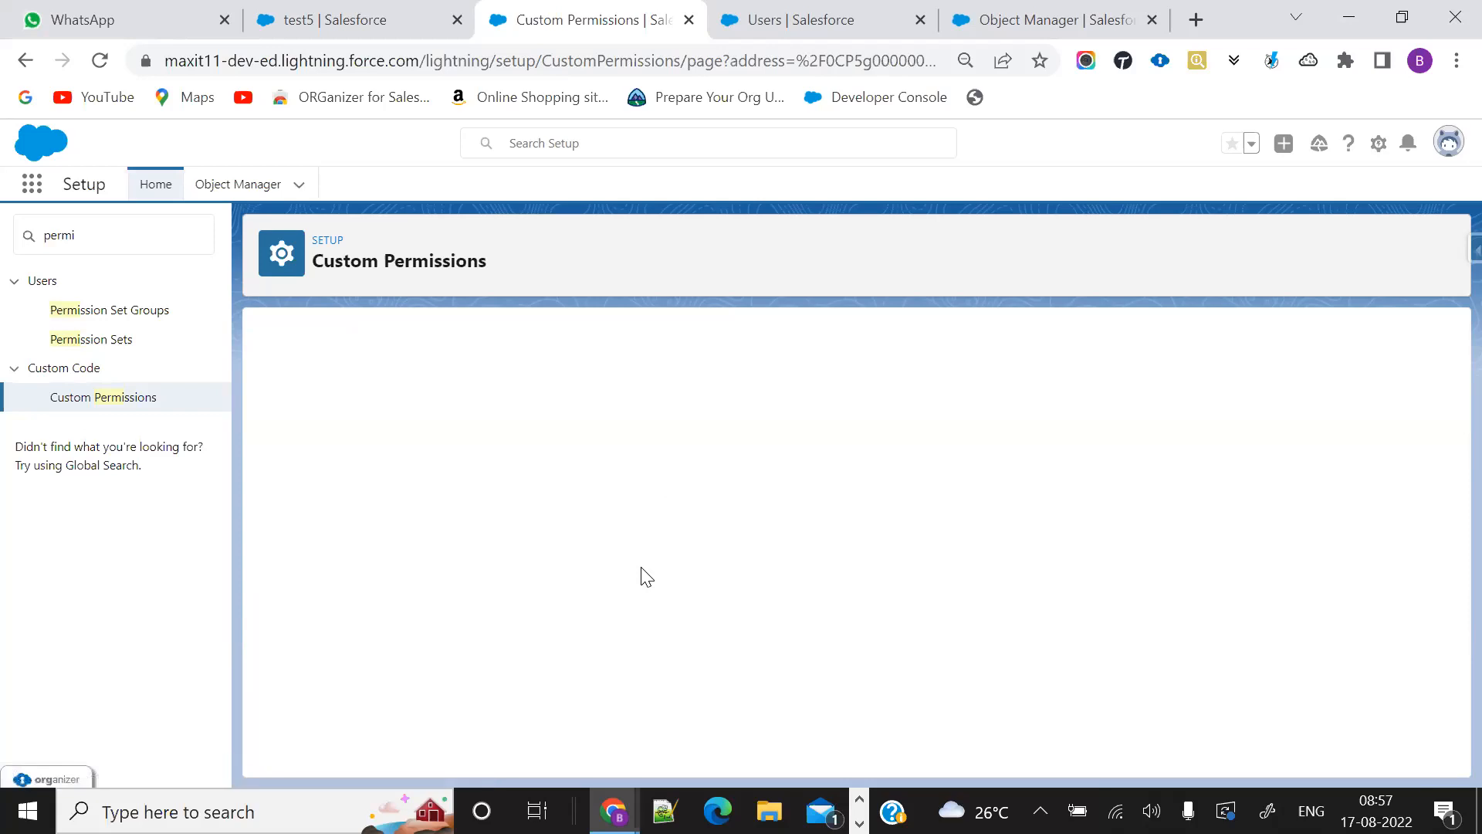
Step: Create a permission set labelled "edit closed won opportunity" with API name edit_closed_won_opportunity and no license
{"action": "left_click", "coordinate": [100, 340]}
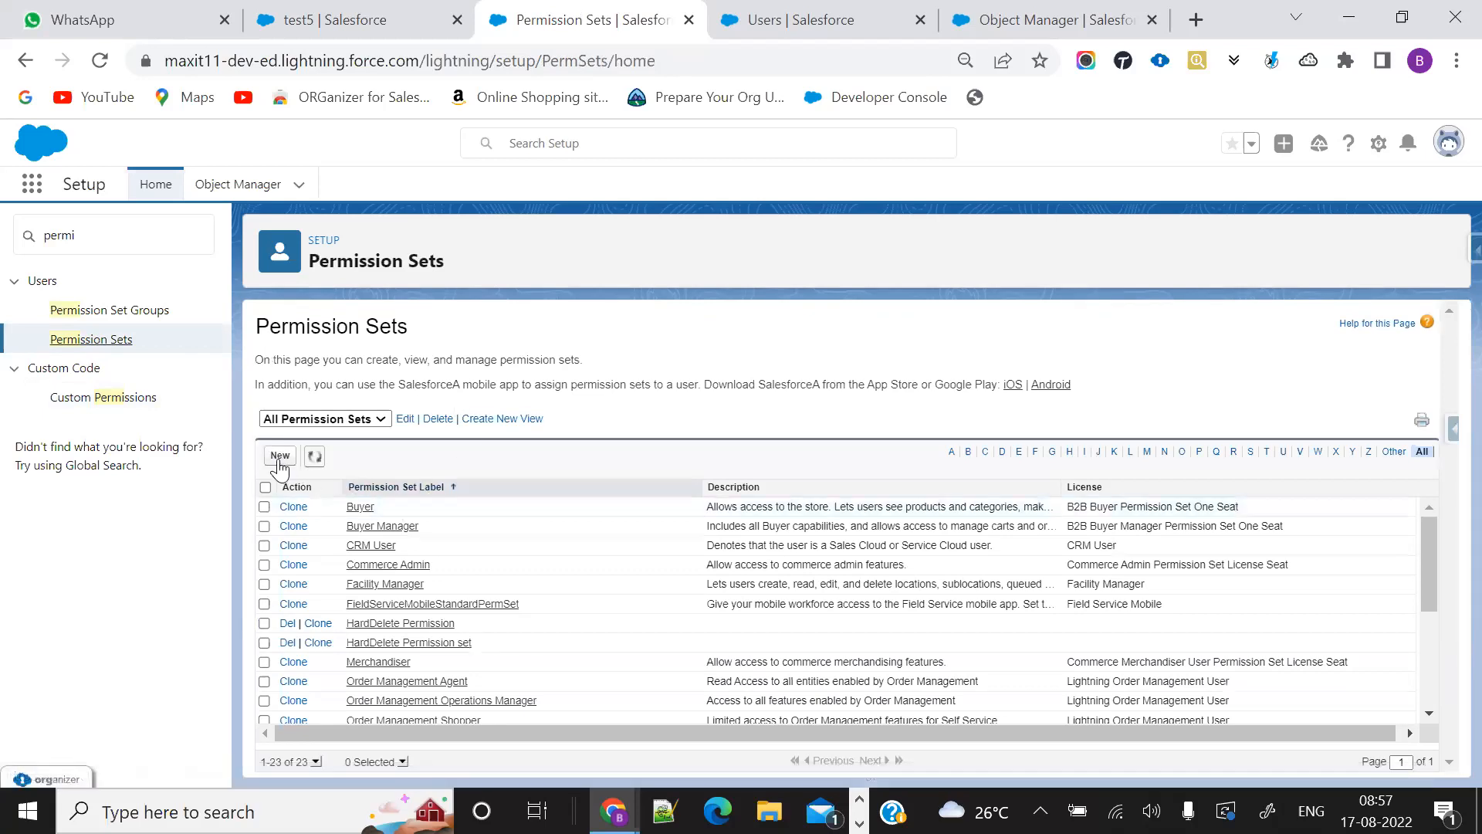
{"action": "left_click", "coordinate": [279, 456]}
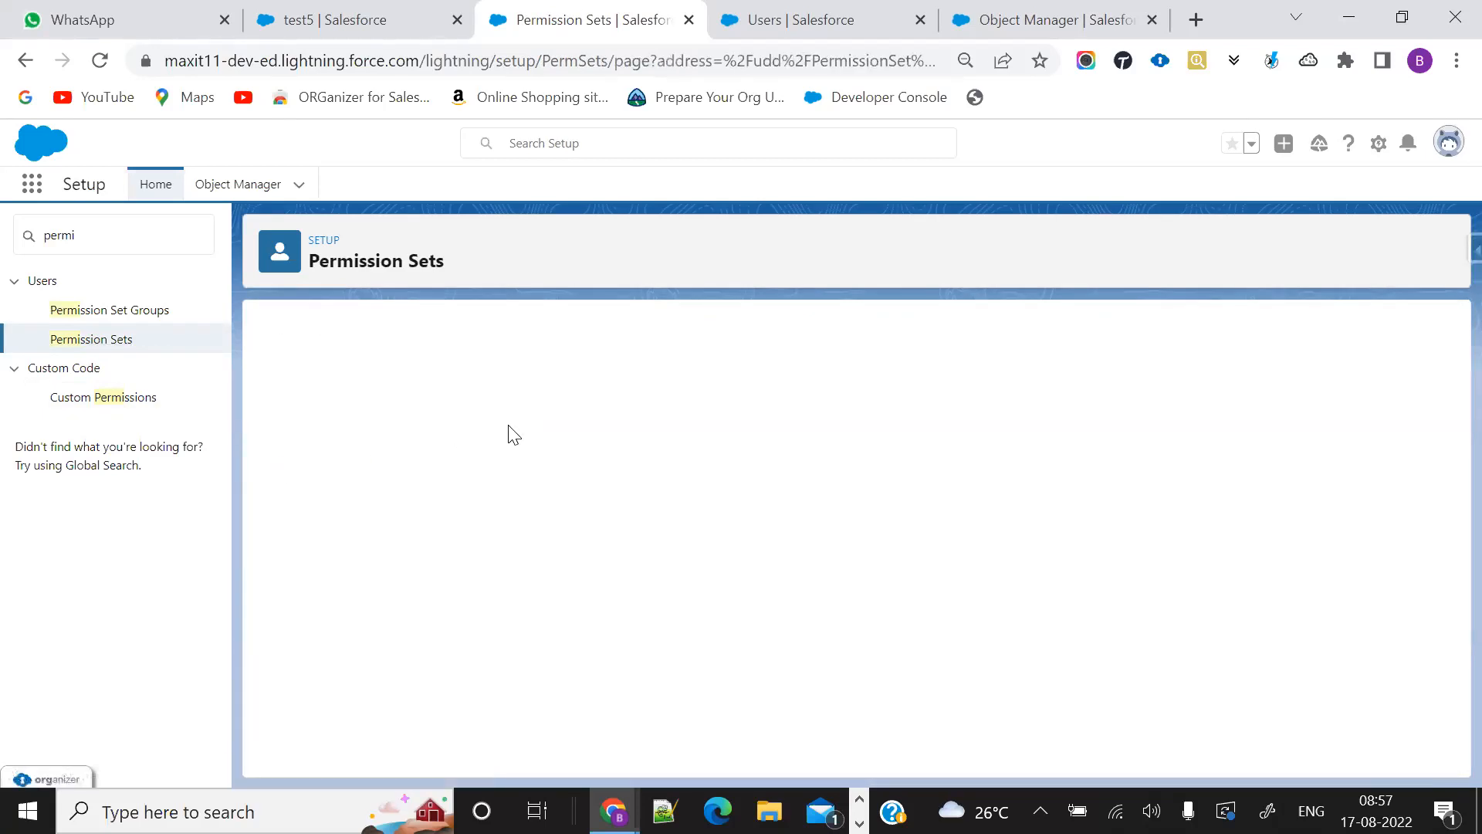
{"action": "left_click", "coordinate": [502, 470]}
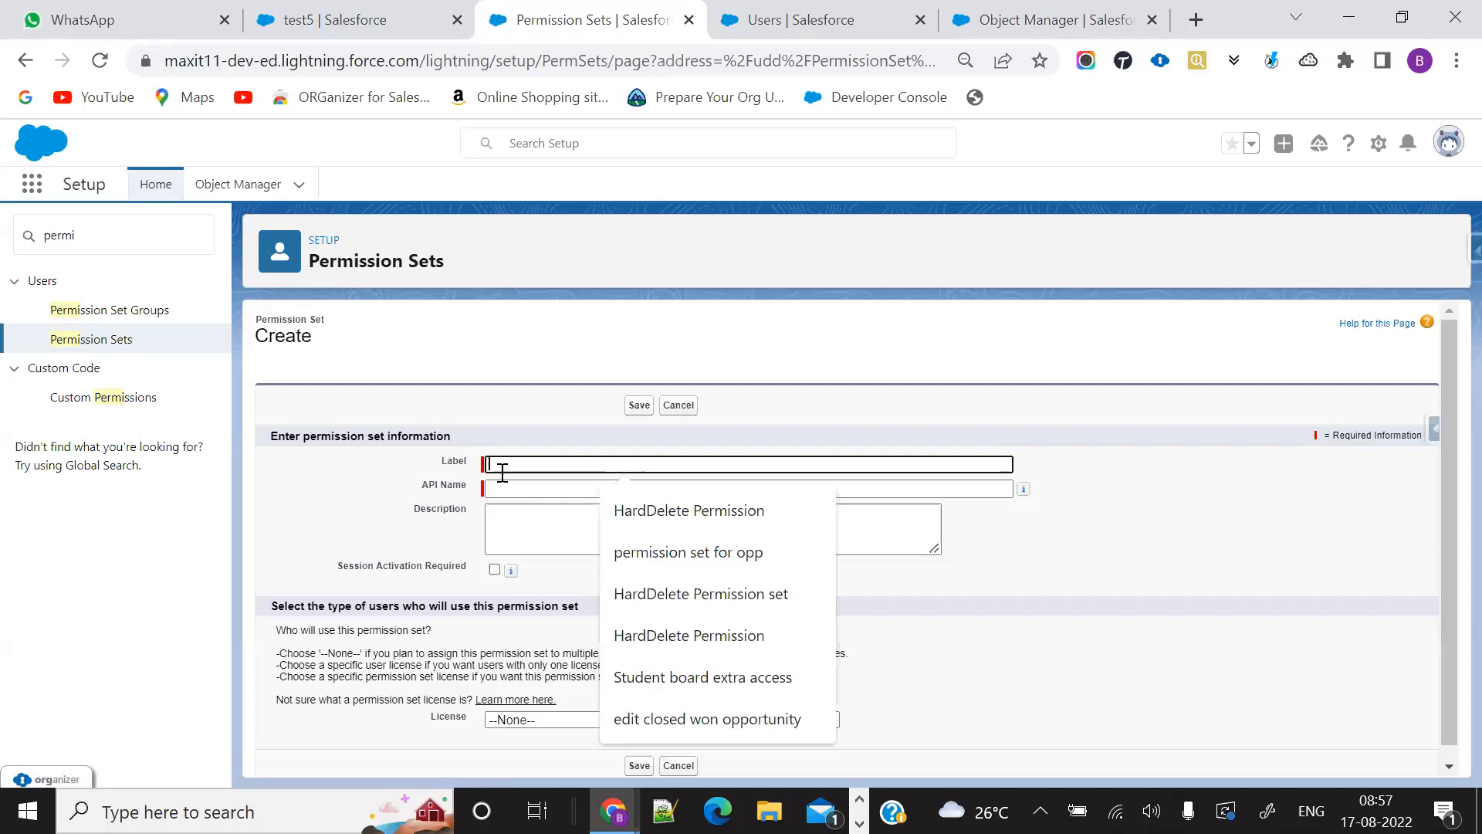
{"action": "type", "text": "e"}
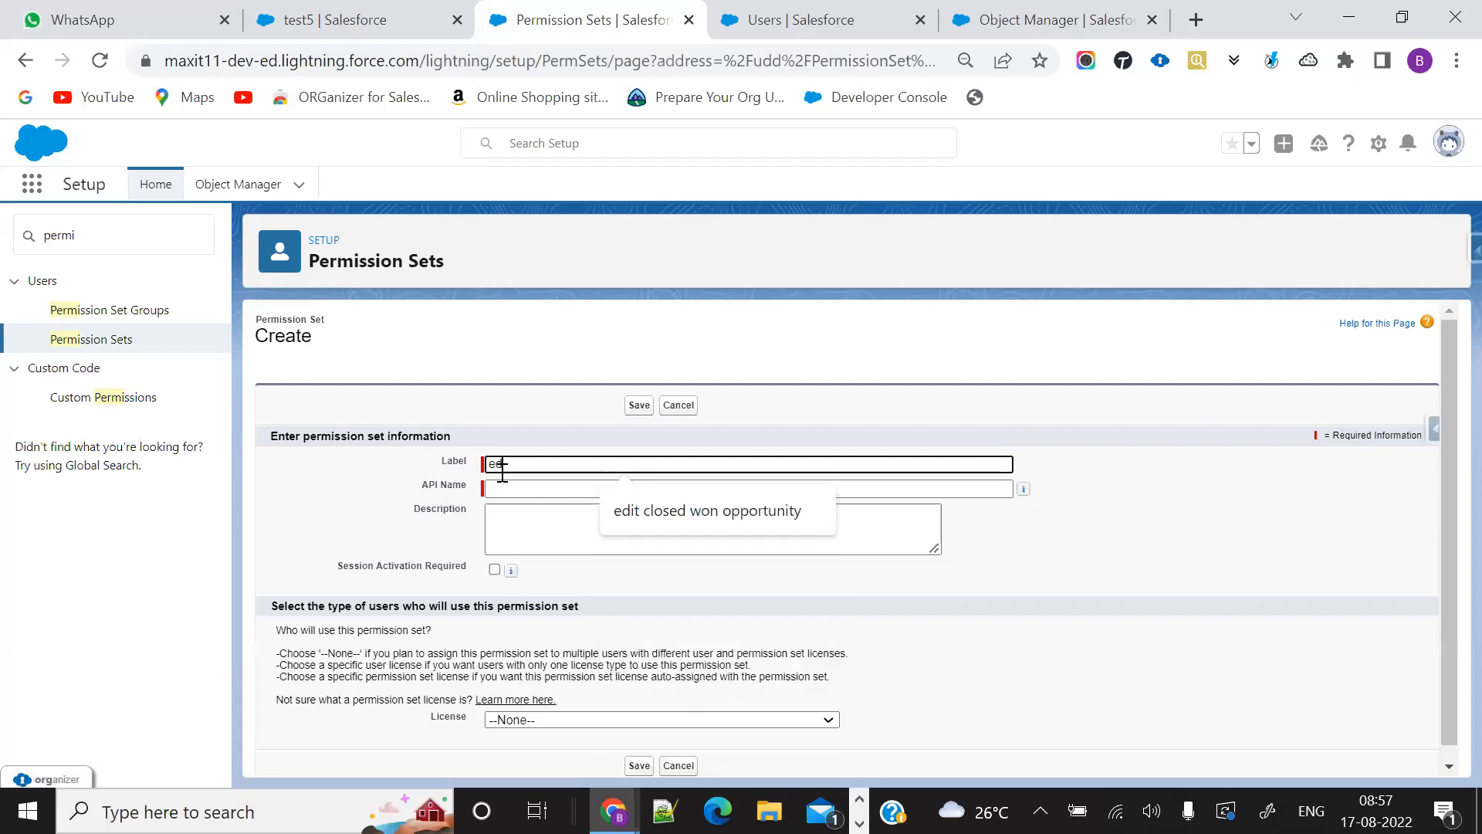
{"action": "type", "text": "dit"}
{"action": "left_click", "coordinate": [697, 511]}
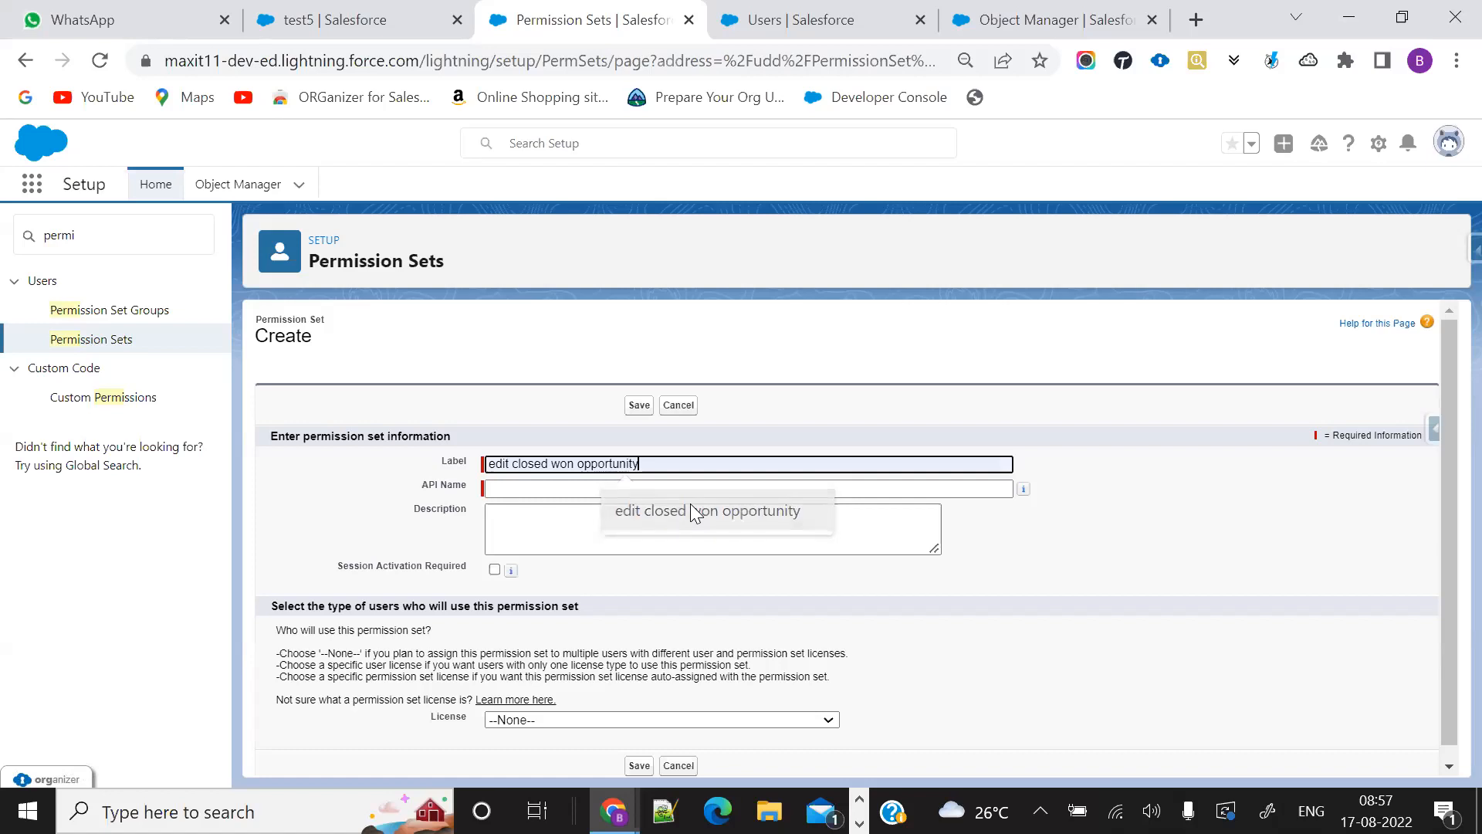
{"action": "left_click", "coordinate": [518, 487]}
{"action": "left_click", "coordinate": [636, 408]}
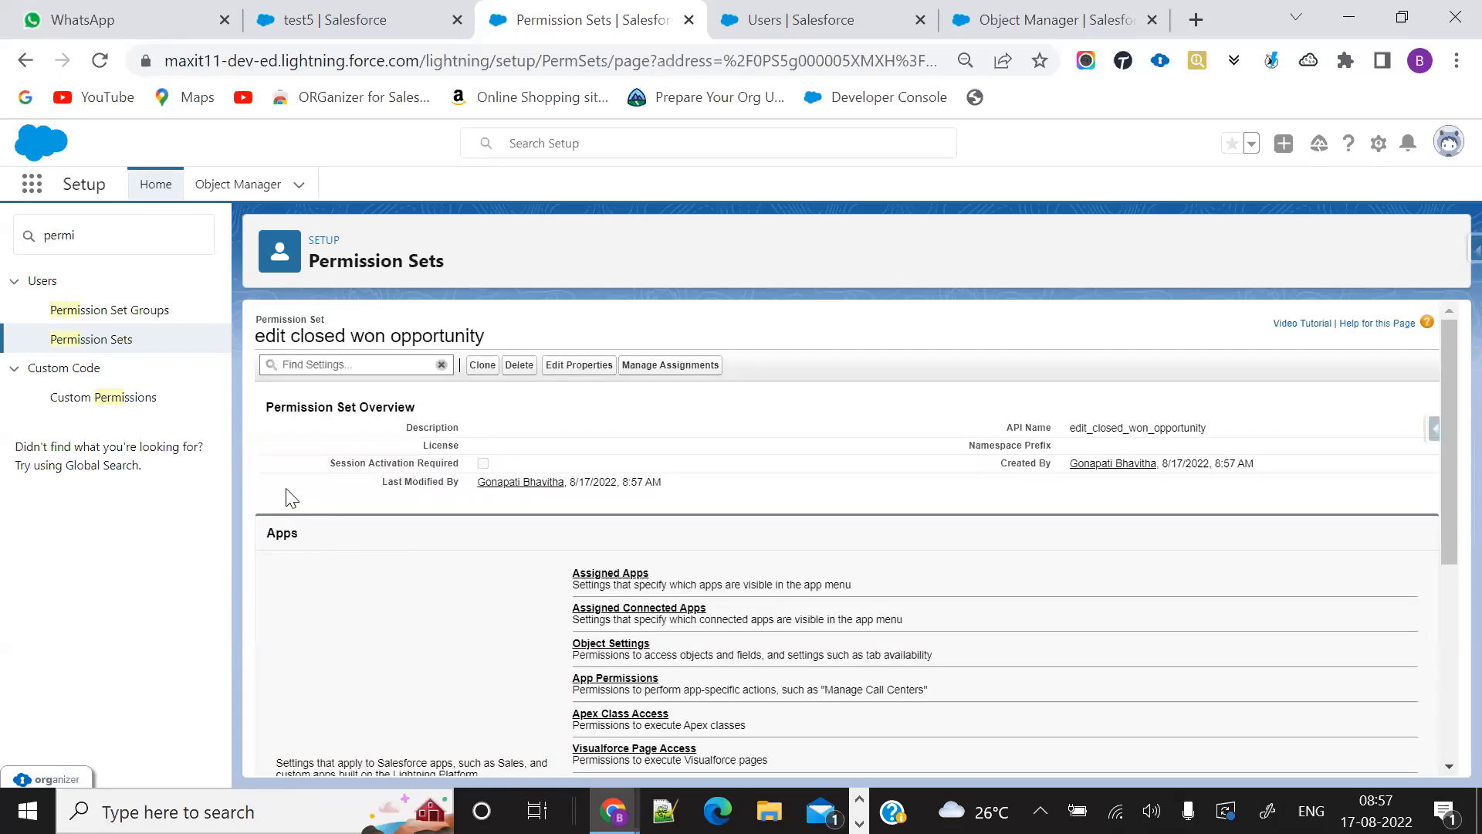
Step: Enable the custom permission "custom permission for opp closed won" in the edit closed won opportunity permission set
{"action": "scroll", "coordinate": [485, 594], "scroll_direction": "down", "scroll_amount": 3}
{"action": "scroll", "coordinate": [485, 595], "scroll_direction": "down", "scroll_amount": 1}
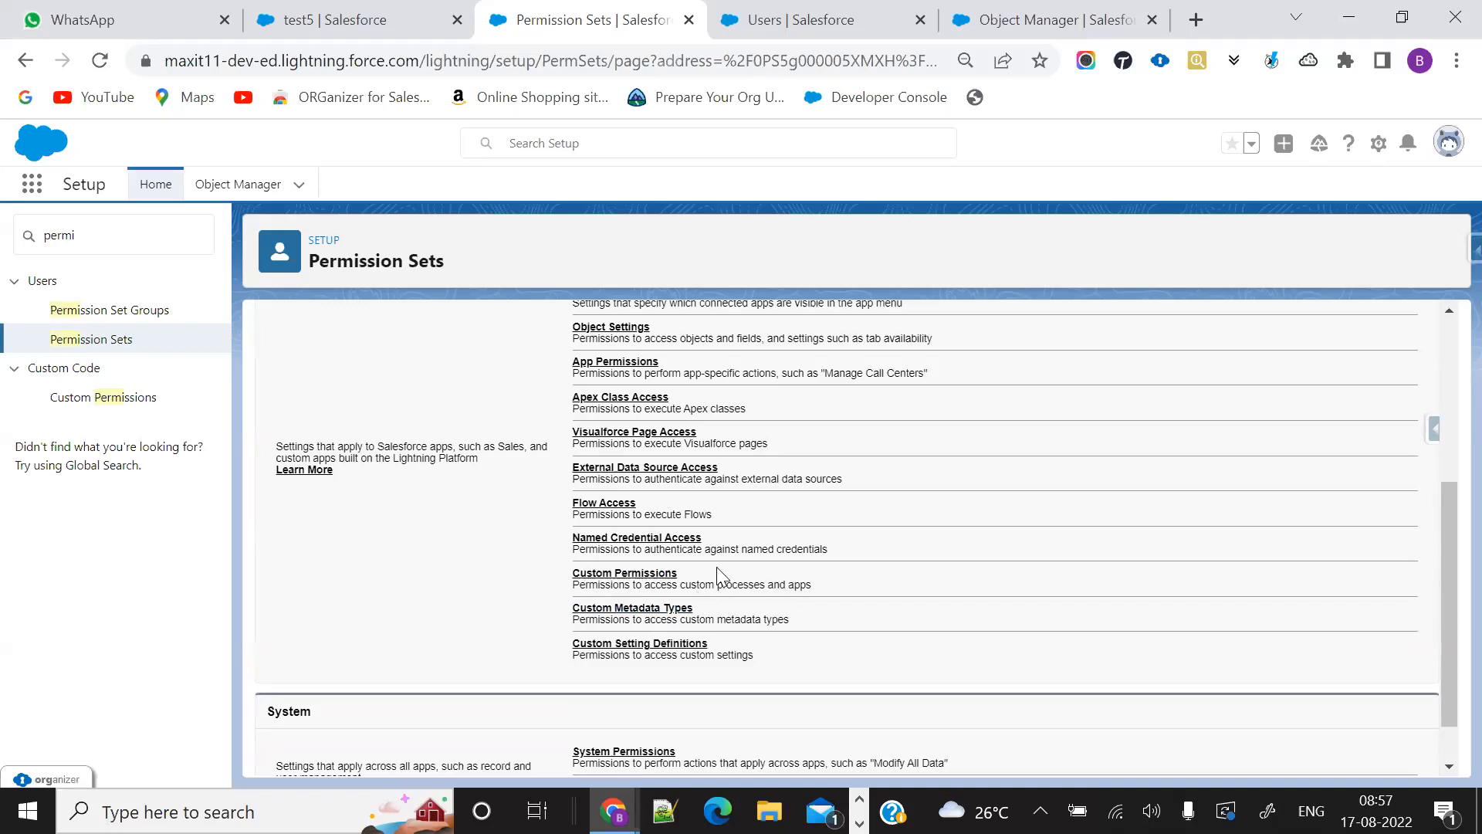
{"action": "left_click", "coordinate": [625, 575]}
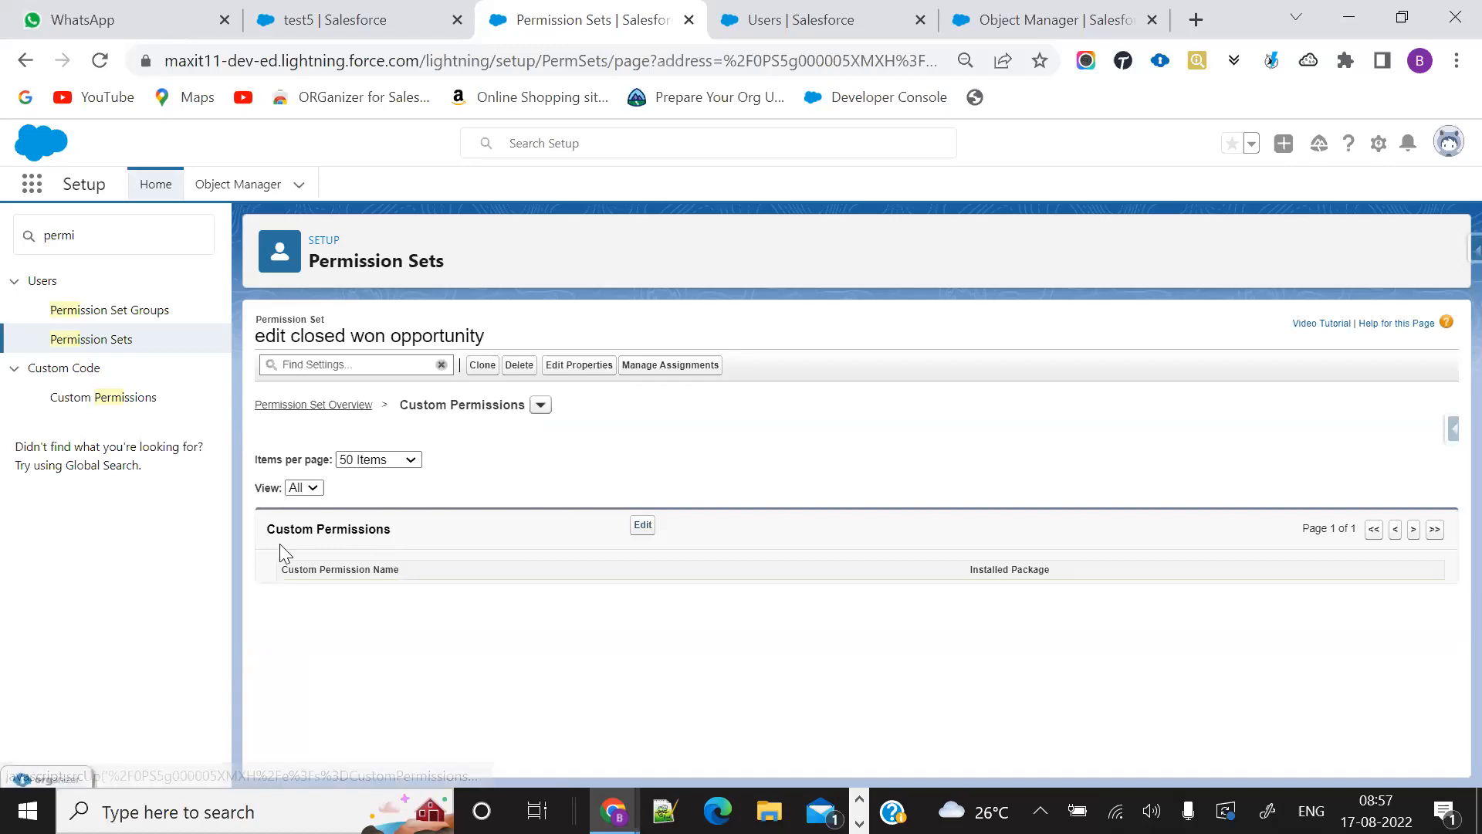
{"action": "left_click", "coordinate": [643, 526]}
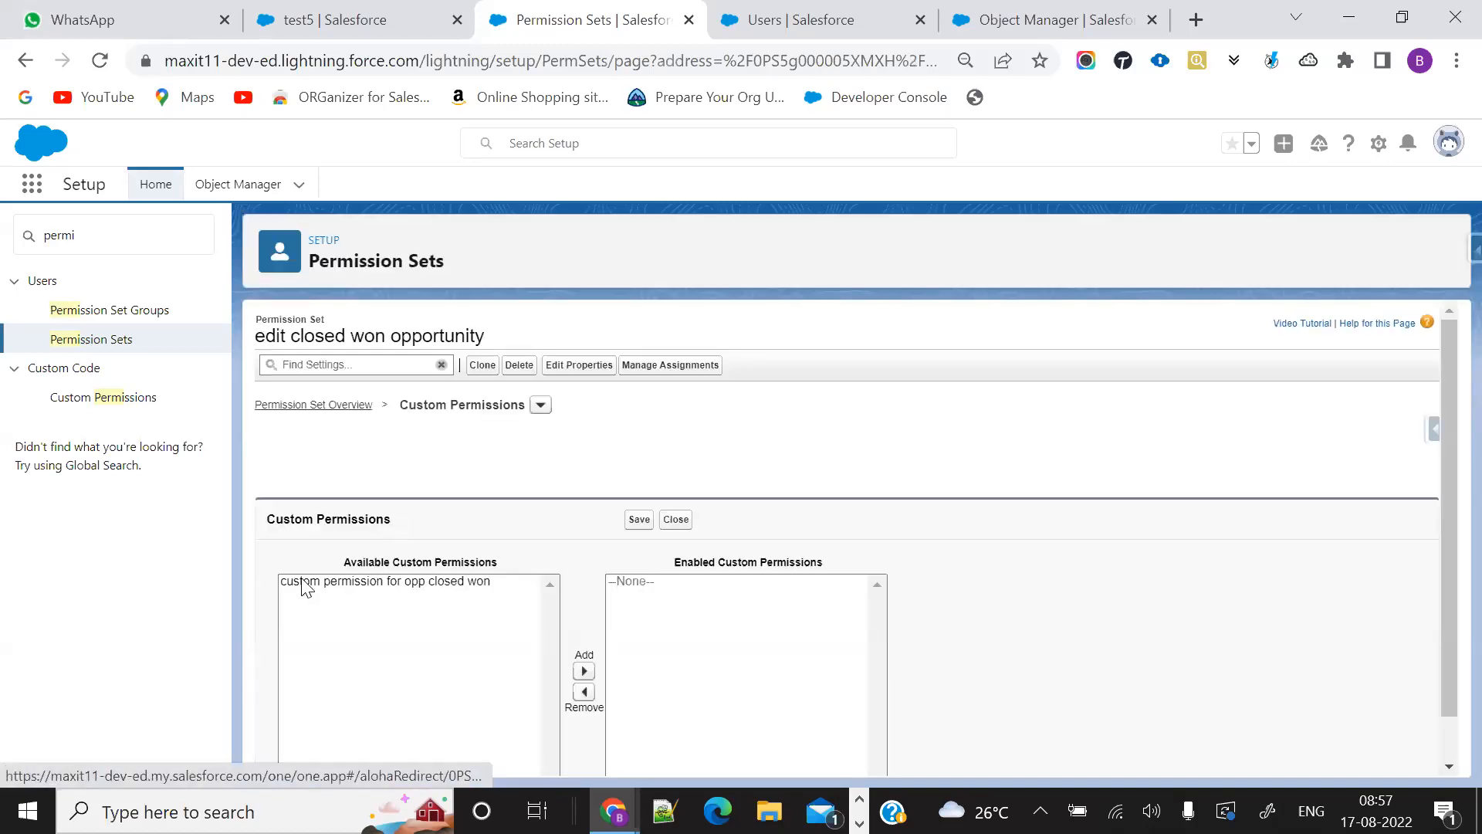
{"action": "left_click", "coordinate": [305, 585]}
{"action": "scroll", "coordinate": [308, 586], "scroll_direction": "down", "scroll_amount": 1}
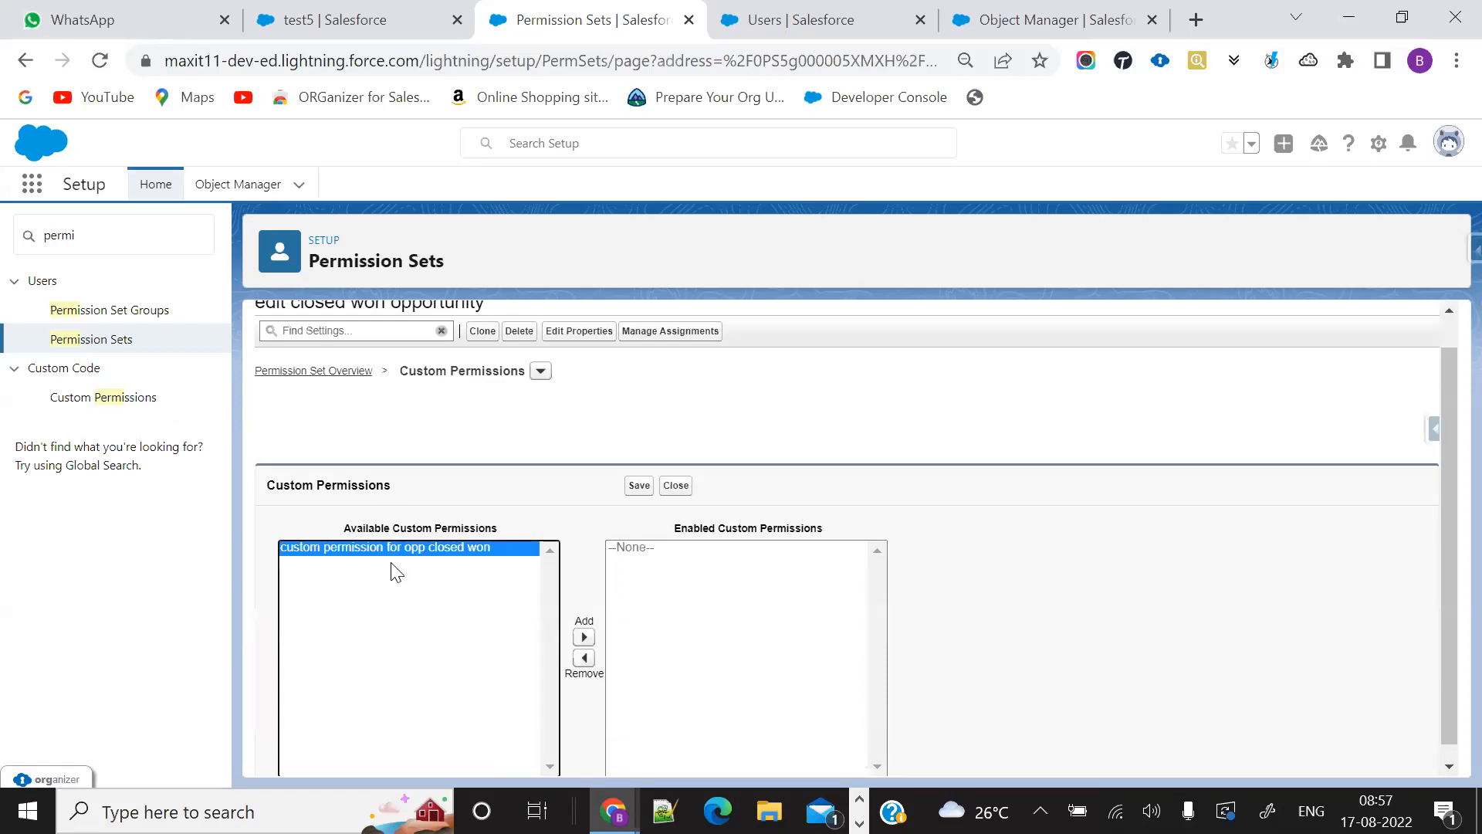
{"action": "left_click", "coordinate": [584, 637]}
{"action": "left_click", "coordinate": [638, 575]}
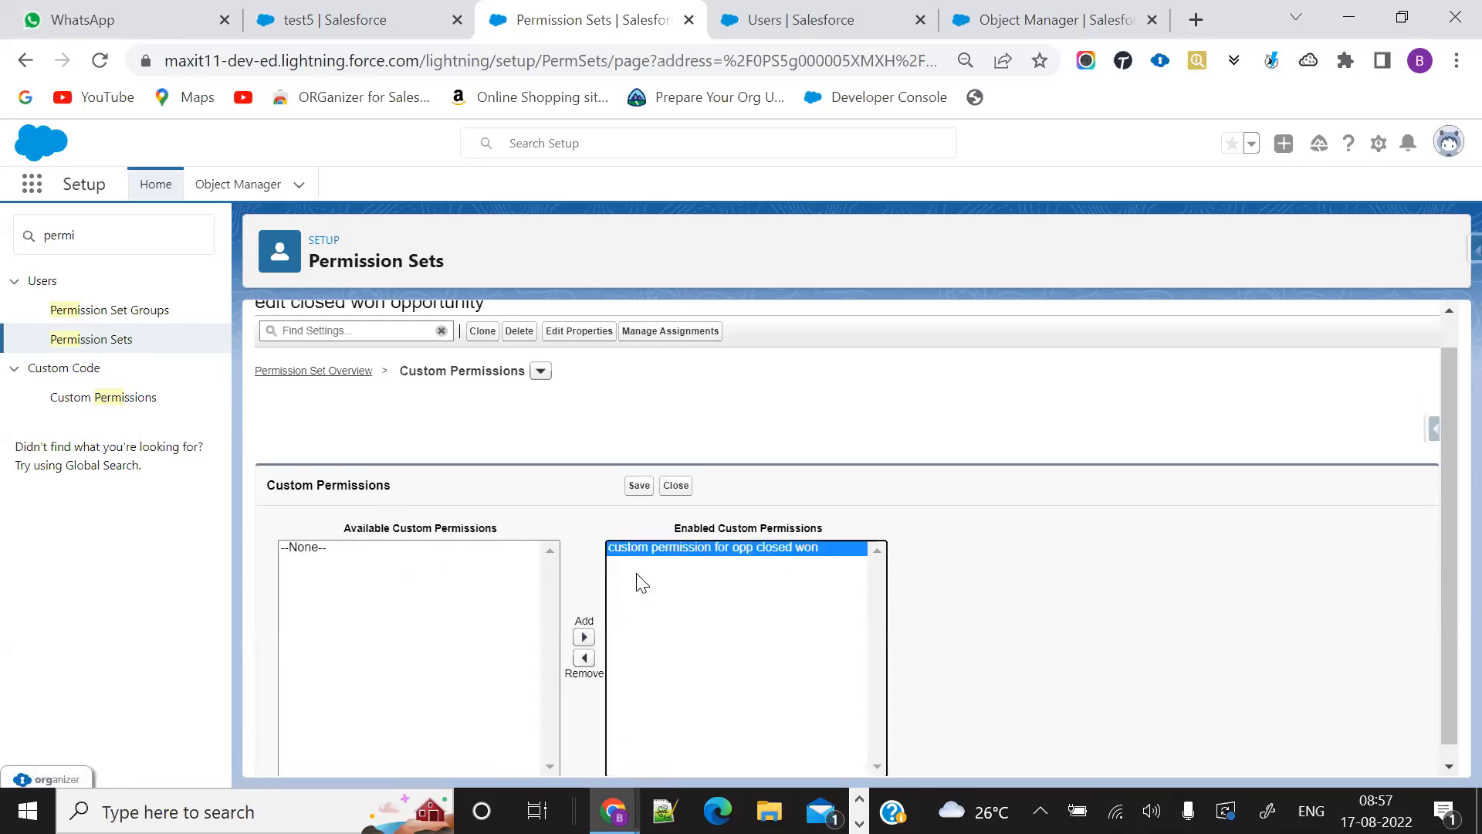
{"action": "left_click", "coordinate": [639, 485]}
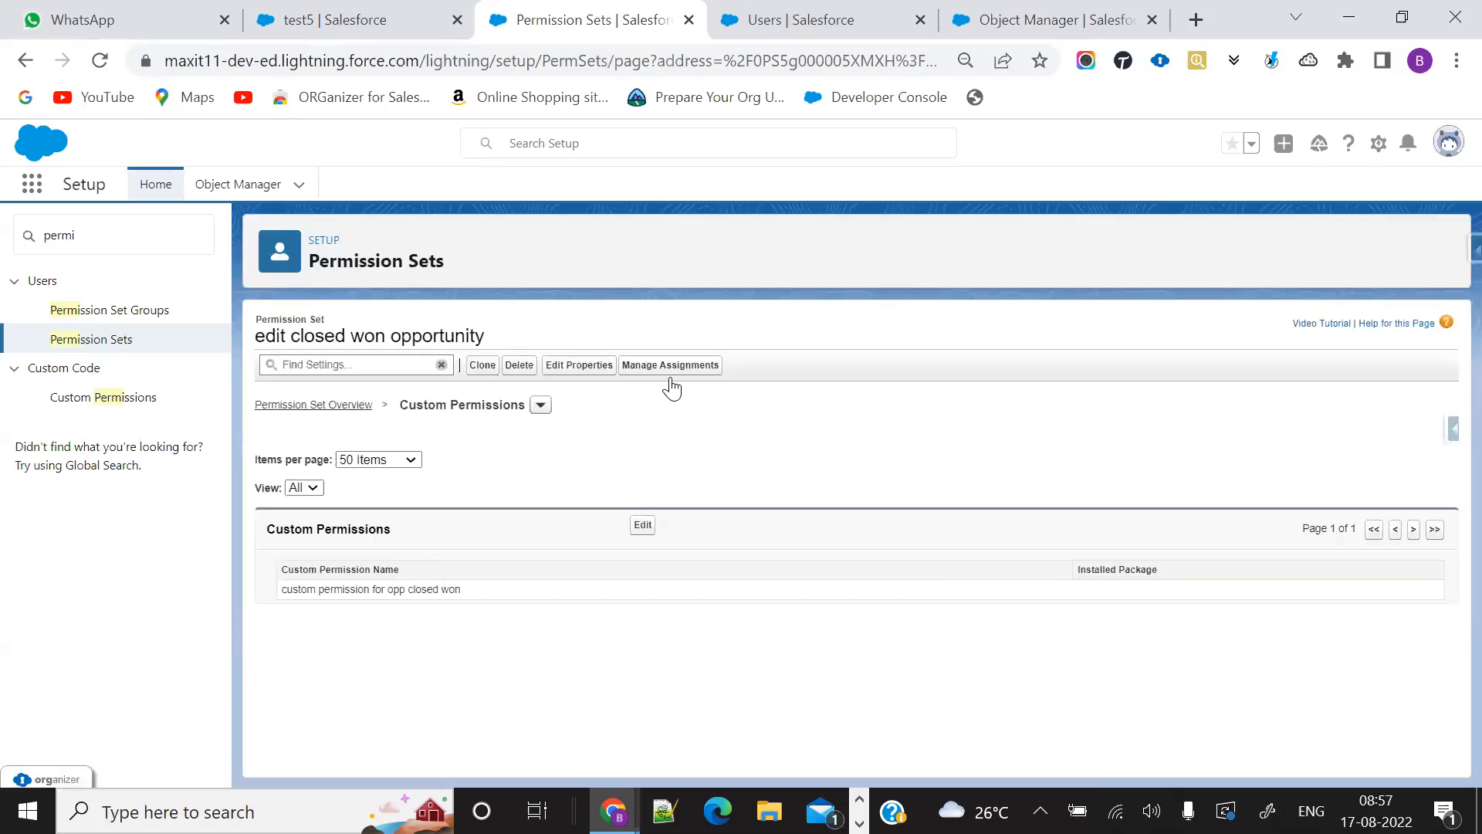
Step: Assign the edit closed won opportunity permission set to the user with the Manager profile and COO role
{"action": "left_click", "coordinate": [670, 366]}
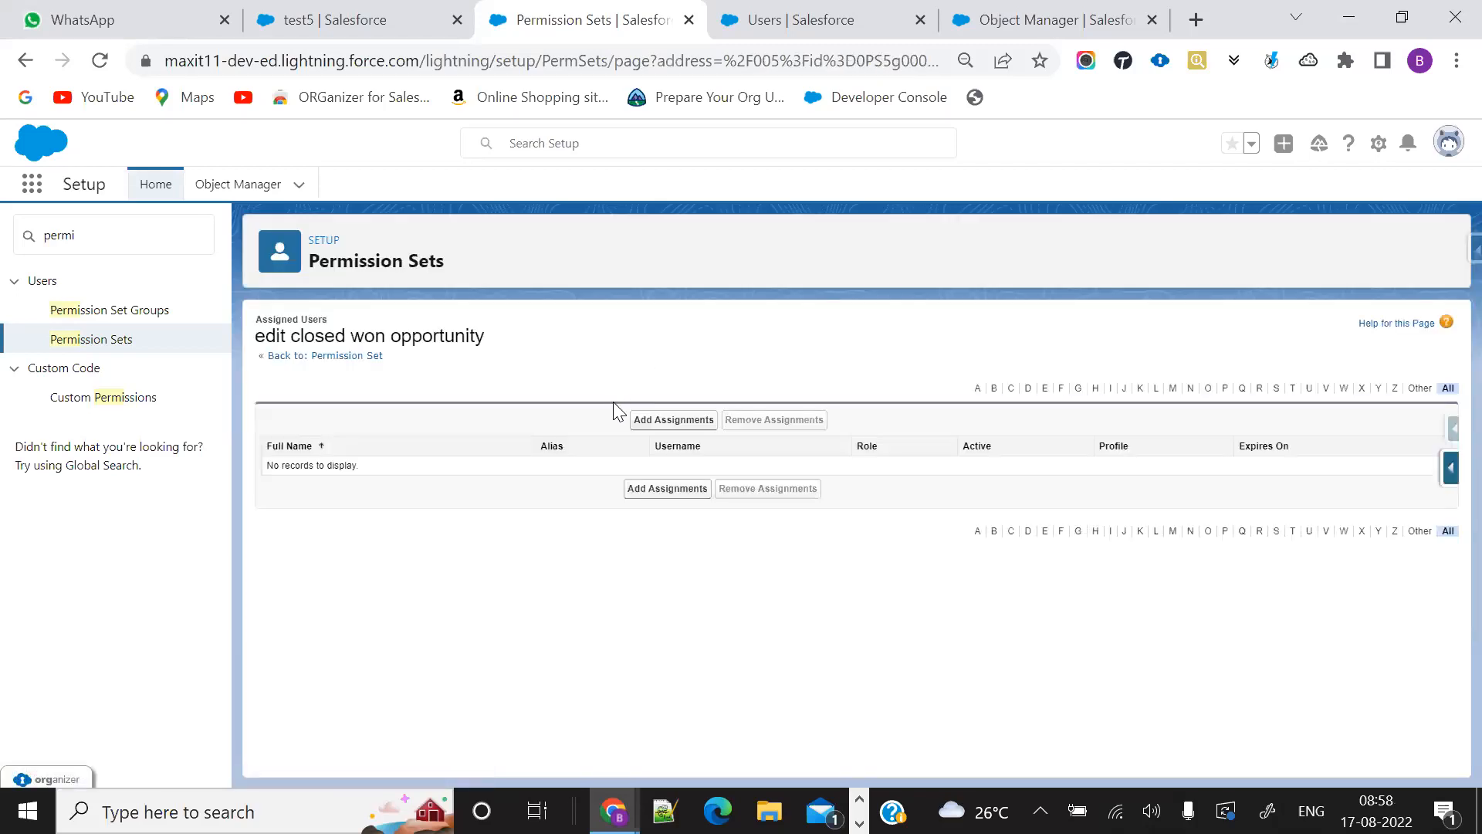
{"action": "left_click", "coordinate": [679, 432]}
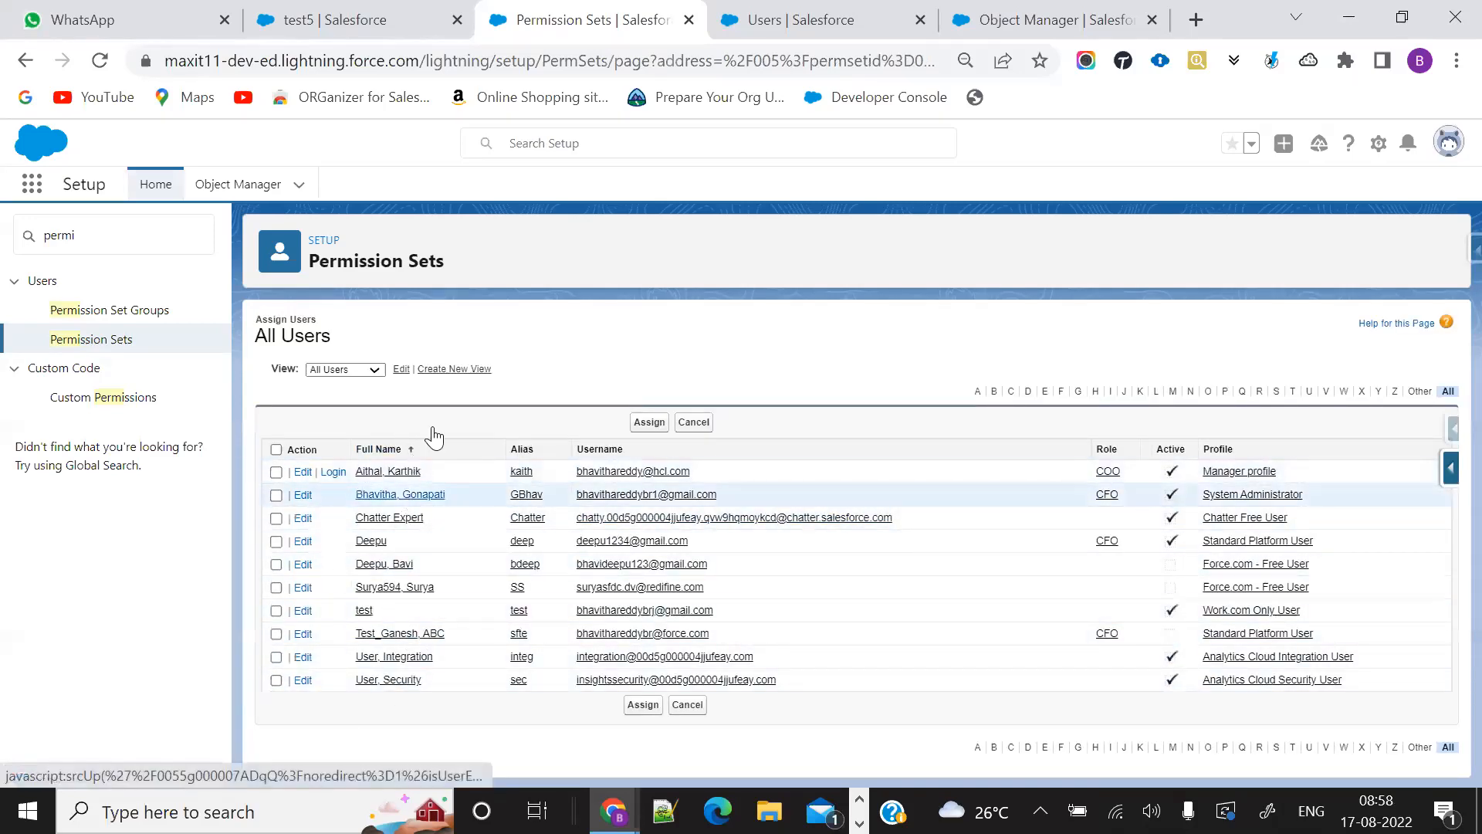
{"action": "left_click", "coordinate": [791, 17]}
{"action": "left_click", "coordinate": [608, 11]}
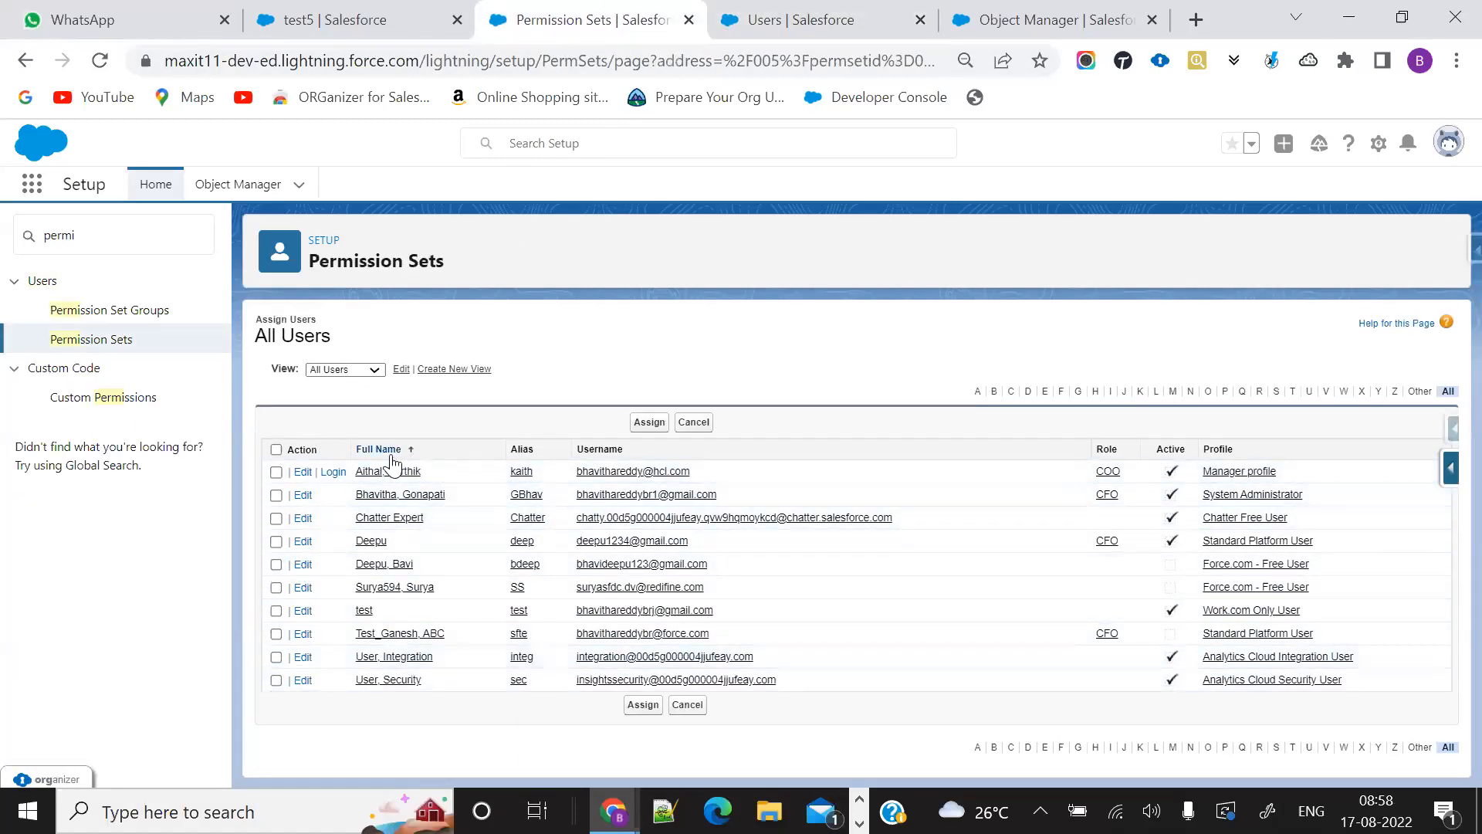
{"action": "left_click", "coordinate": [275, 472]}
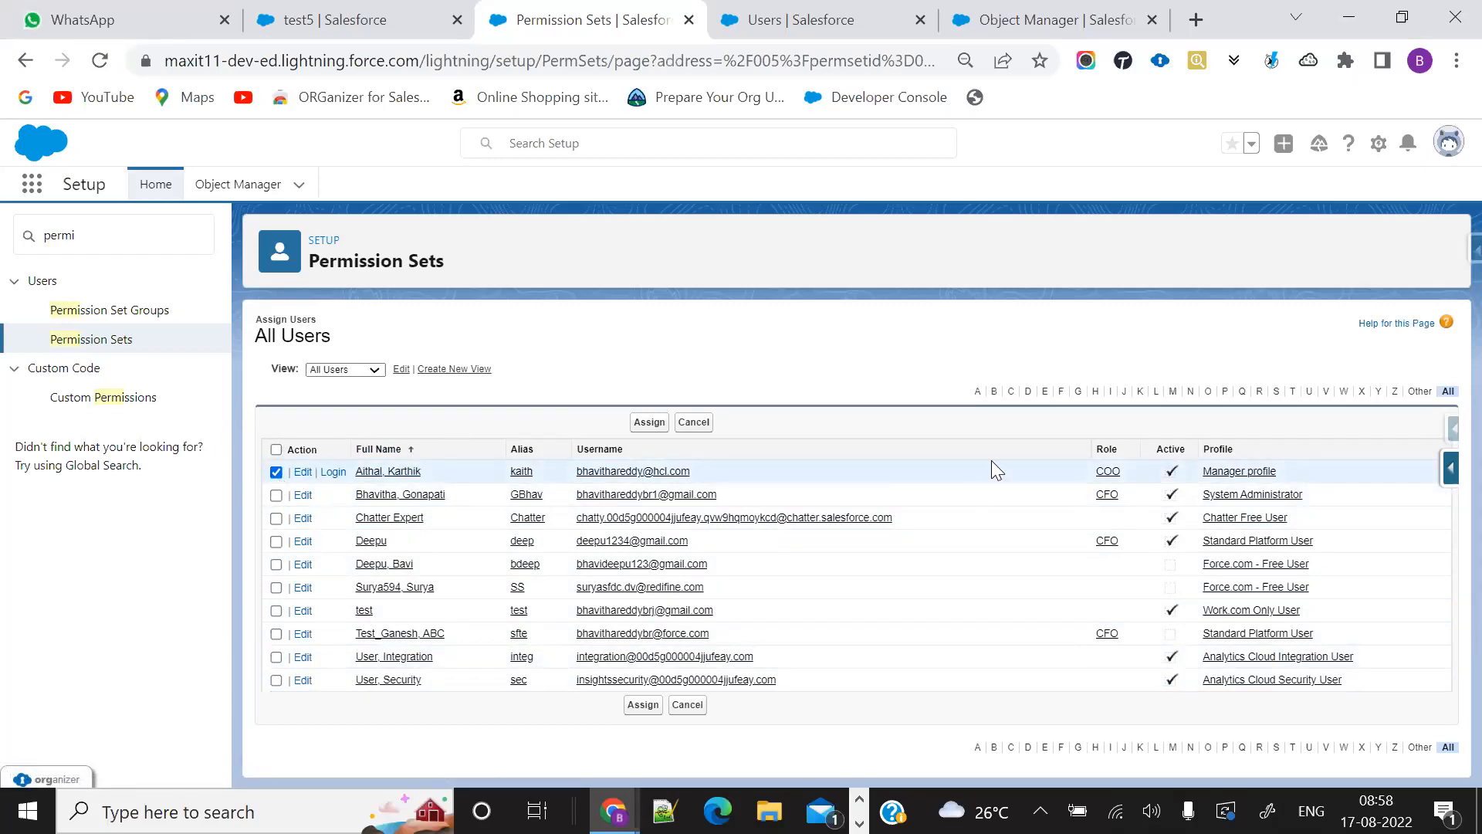
{"action": "left_click", "coordinate": [649, 423]}
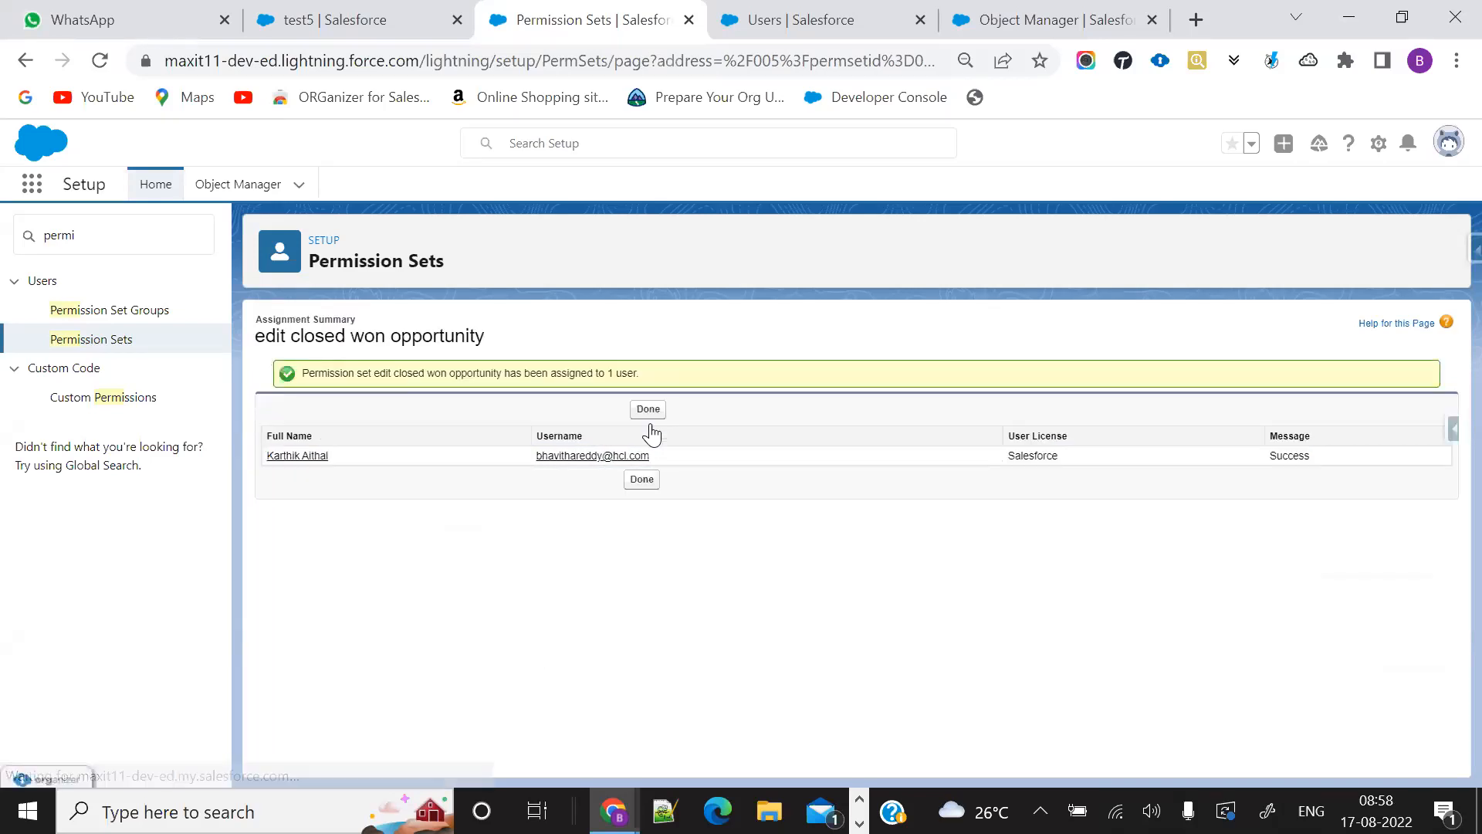
{"action": "left_click", "coordinate": [649, 416]}
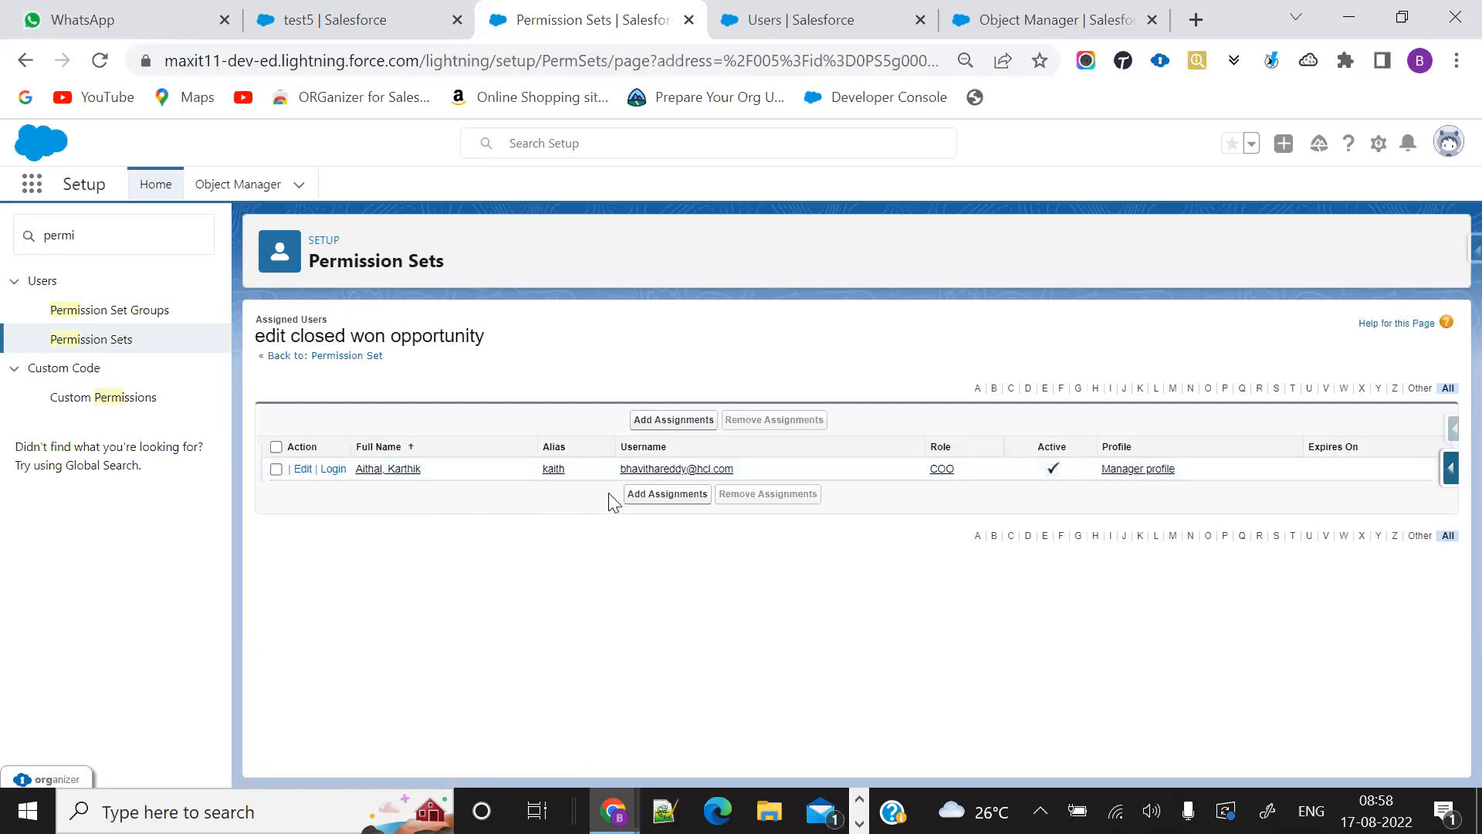
Step: Edit the edit_oppo_records validation rule and remove the $User.Username comparison from its error condition formula
{"action": "left_click", "coordinate": [798, 14]}
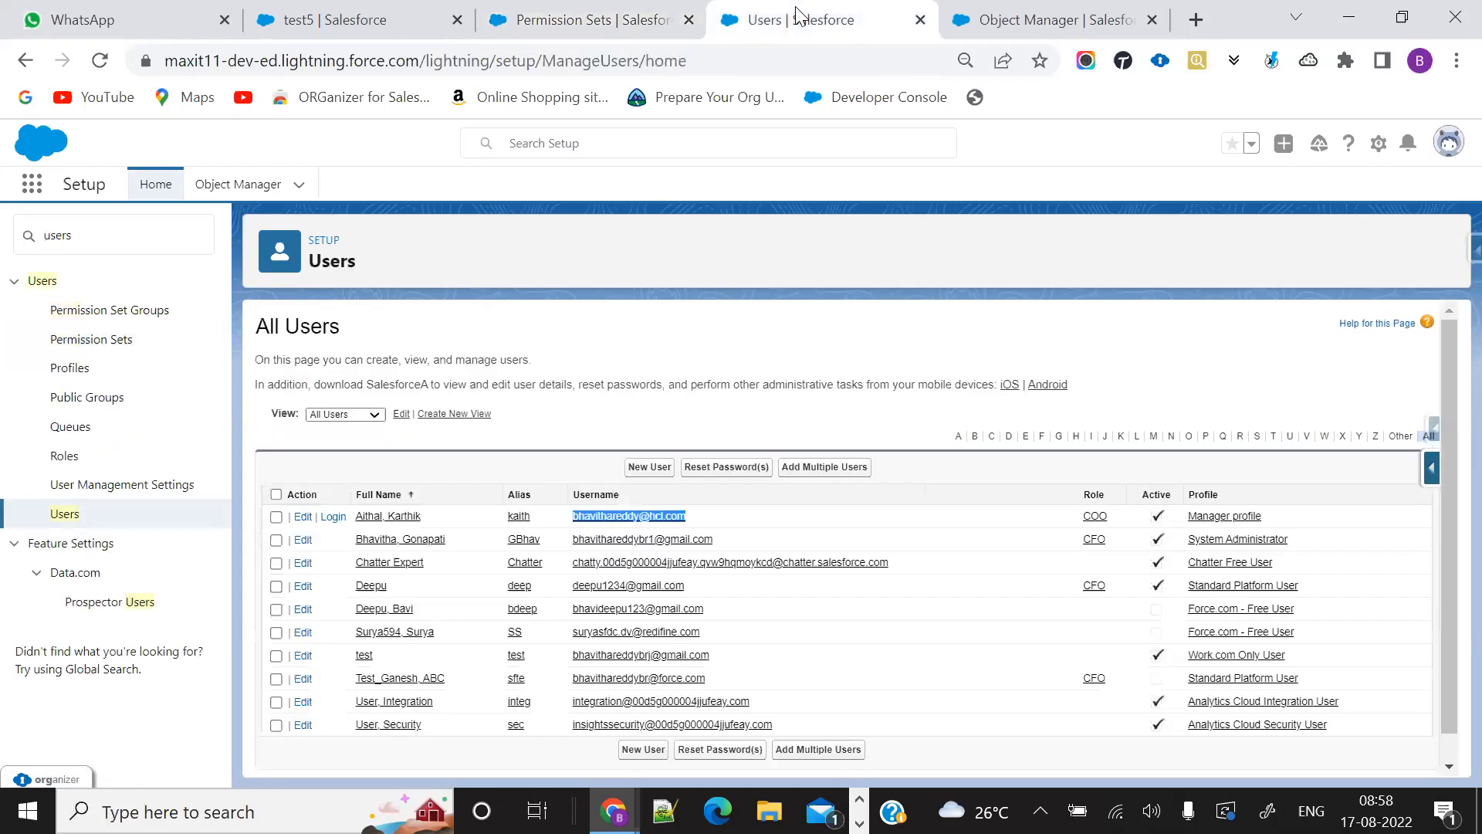
{"action": "left_click", "coordinate": [1014, 31]}
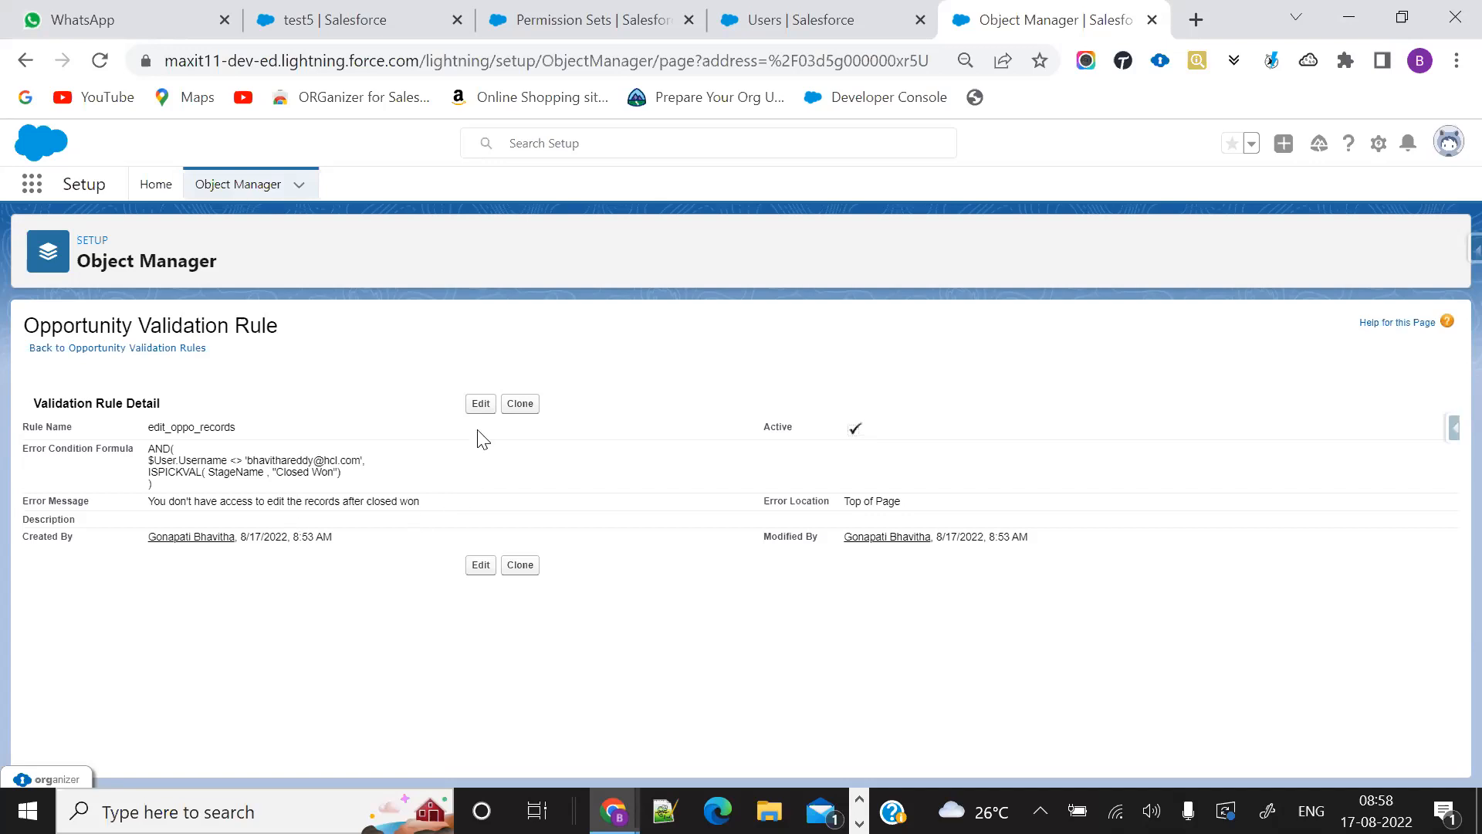
{"action": "left_click", "coordinate": [480, 404]}
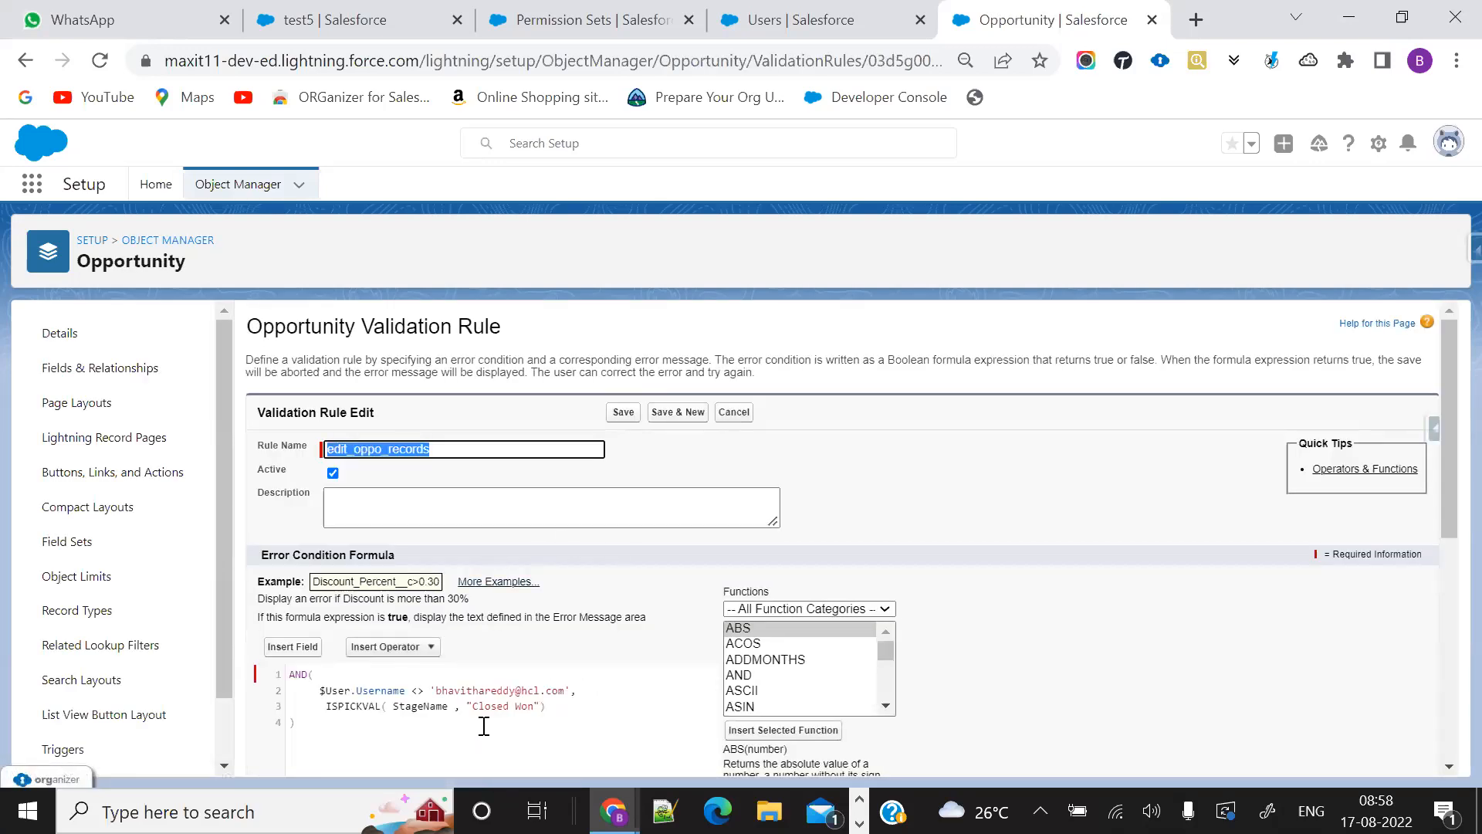
{"action": "scroll", "coordinate": [434, 720], "scroll_direction": "down", "scroll_amount": 2}
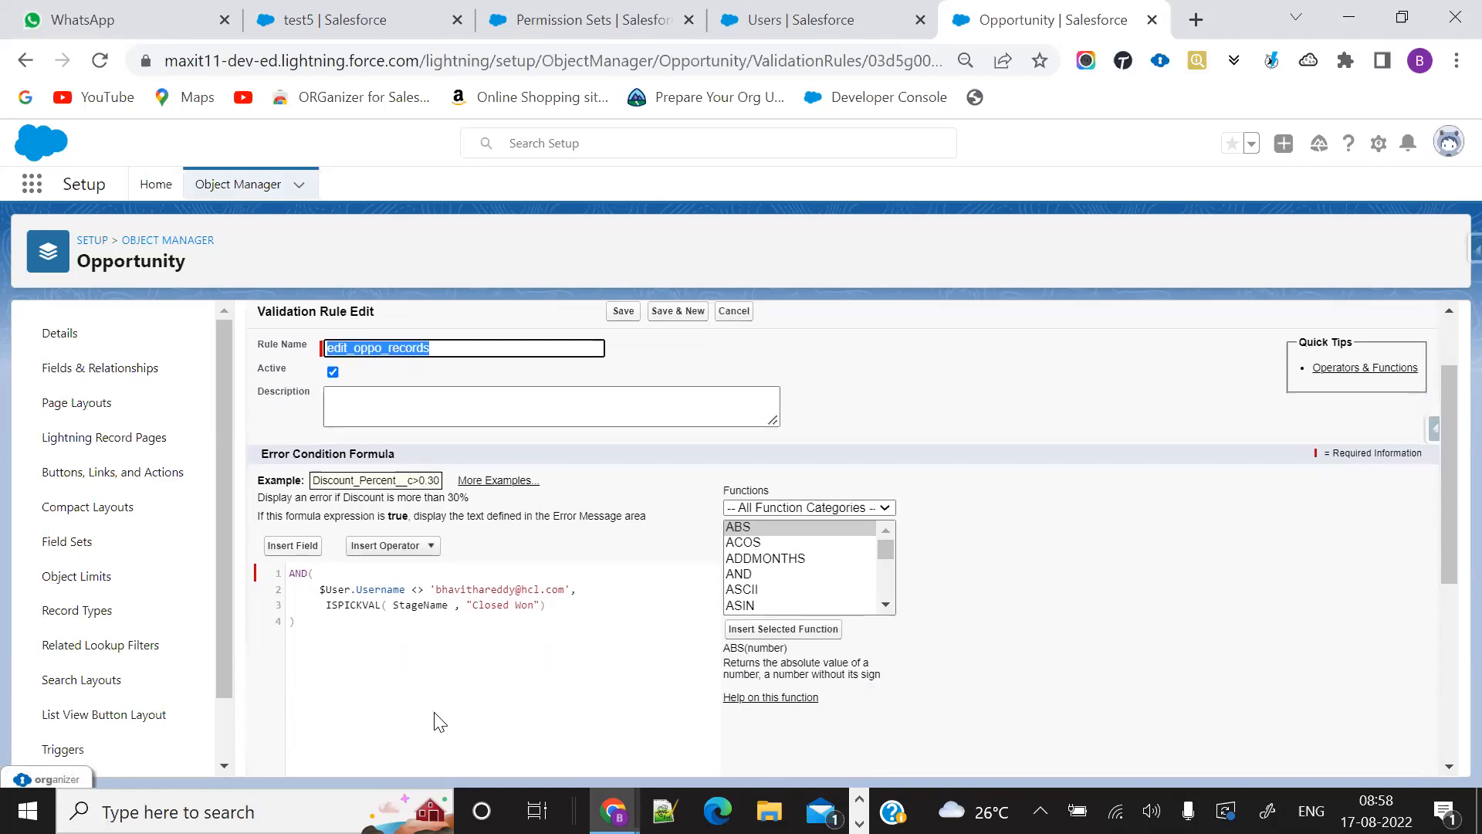
{"action": "left_click", "coordinate": [581, 538]}
{"action": "left_click_drag", "start_coordinate": [462, 543], "coordinate": [309, 539]}
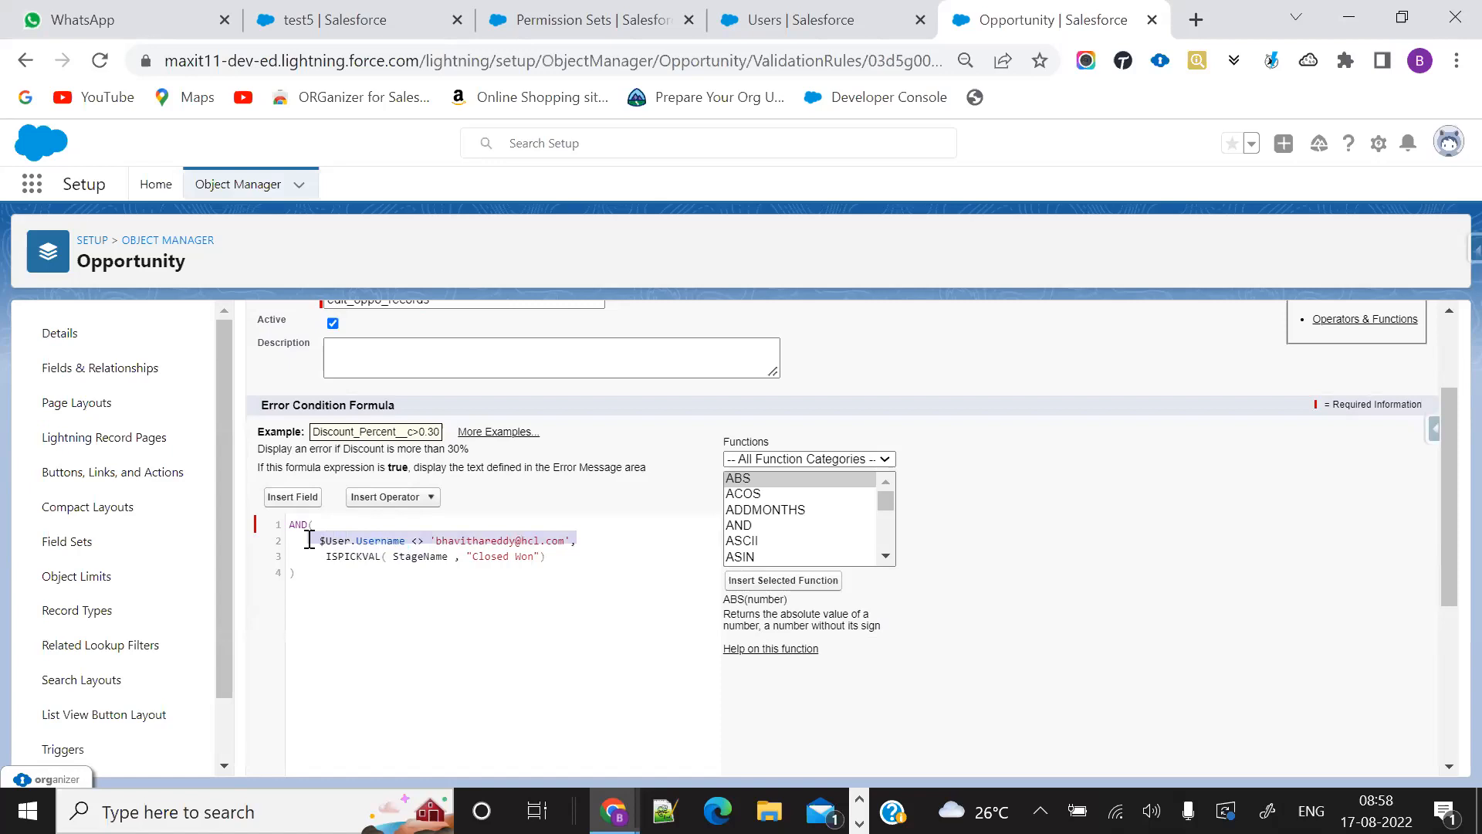
{"action": "key", "text": "BackSpace"}
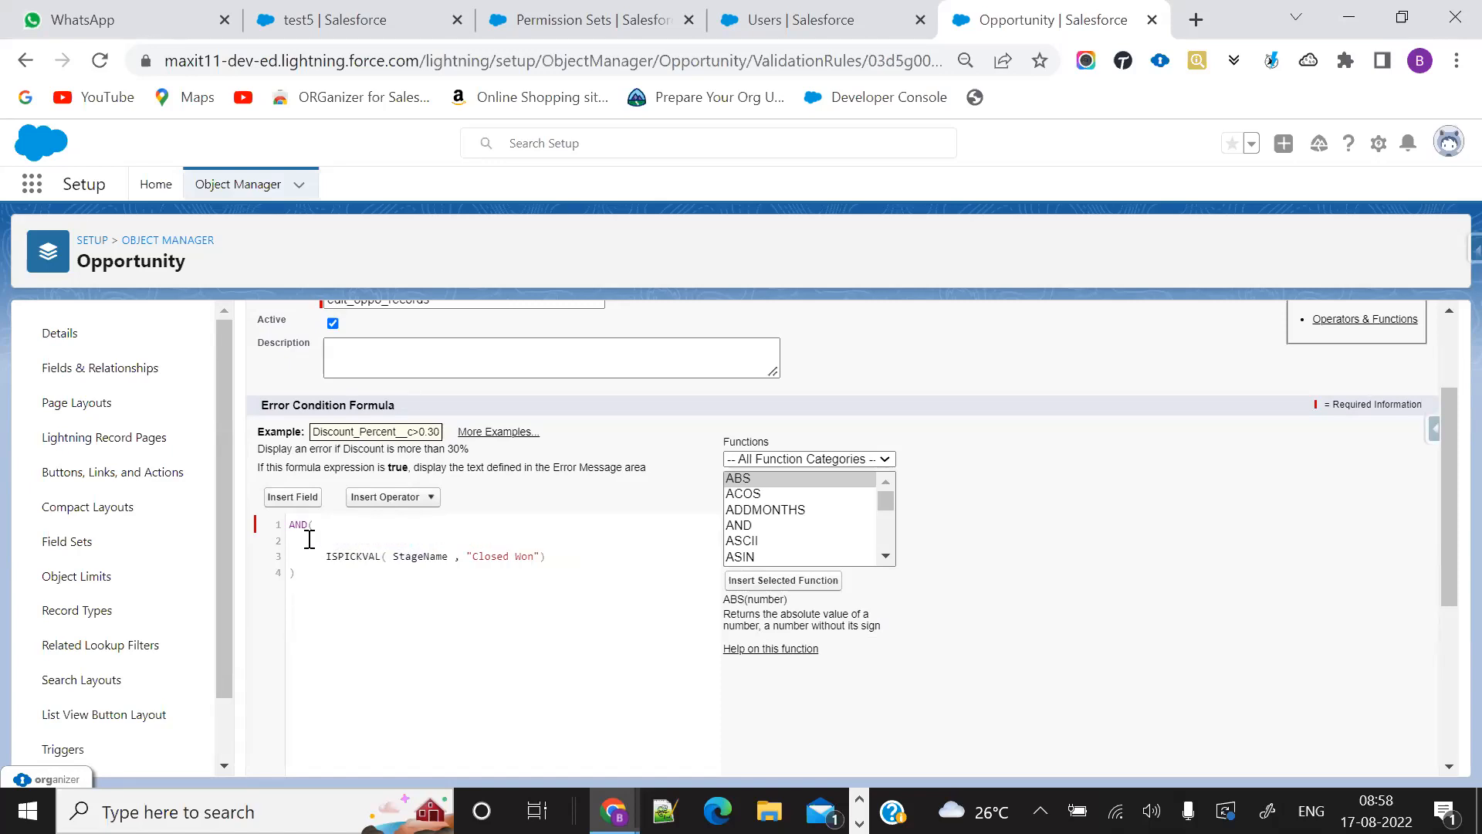
Step: Insert the NOT function on the empty line above ISPICKVAL in the error condition formula and clear its placeholder argument
{"action": "left_click", "coordinate": [886, 558]}
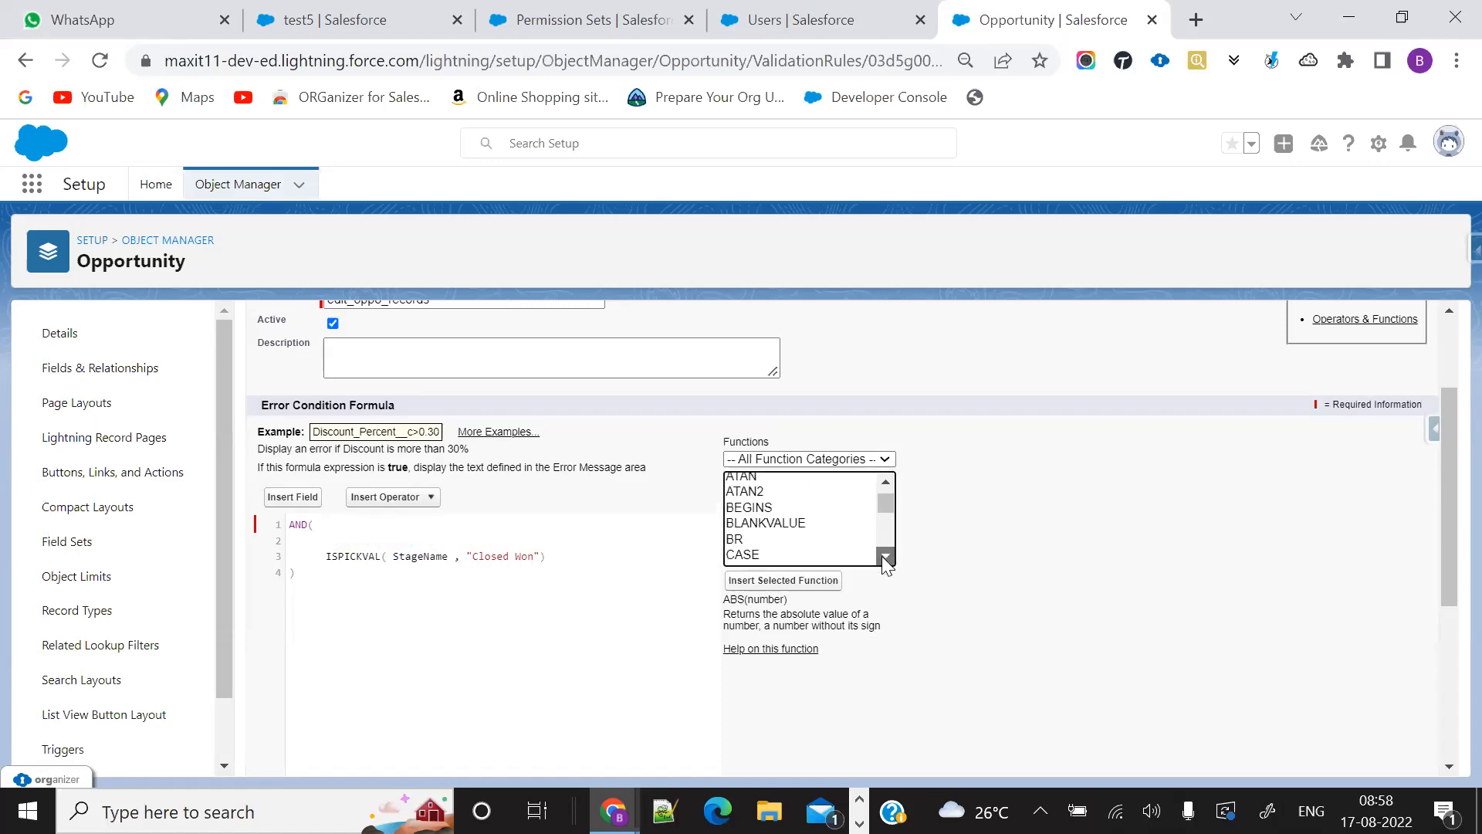
{"action": "left_click", "coordinate": [886, 558]}
{"action": "left_click", "coordinate": [887, 558]}
{"action": "left_click", "coordinate": [886, 558]}
{"action": "left_click", "coordinate": [886, 558]}
{"action": "left_click", "coordinate": [886, 558]}
{"action": "left_click", "coordinate": [886, 558]}
{"action": "left_click", "coordinate": [887, 558]}
{"action": "left_click", "coordinate": [886, 559]}
{"action": "left_click", "coordinate": [887, 558]}
{"action": "left_click", "coordinate": [780, 481]}
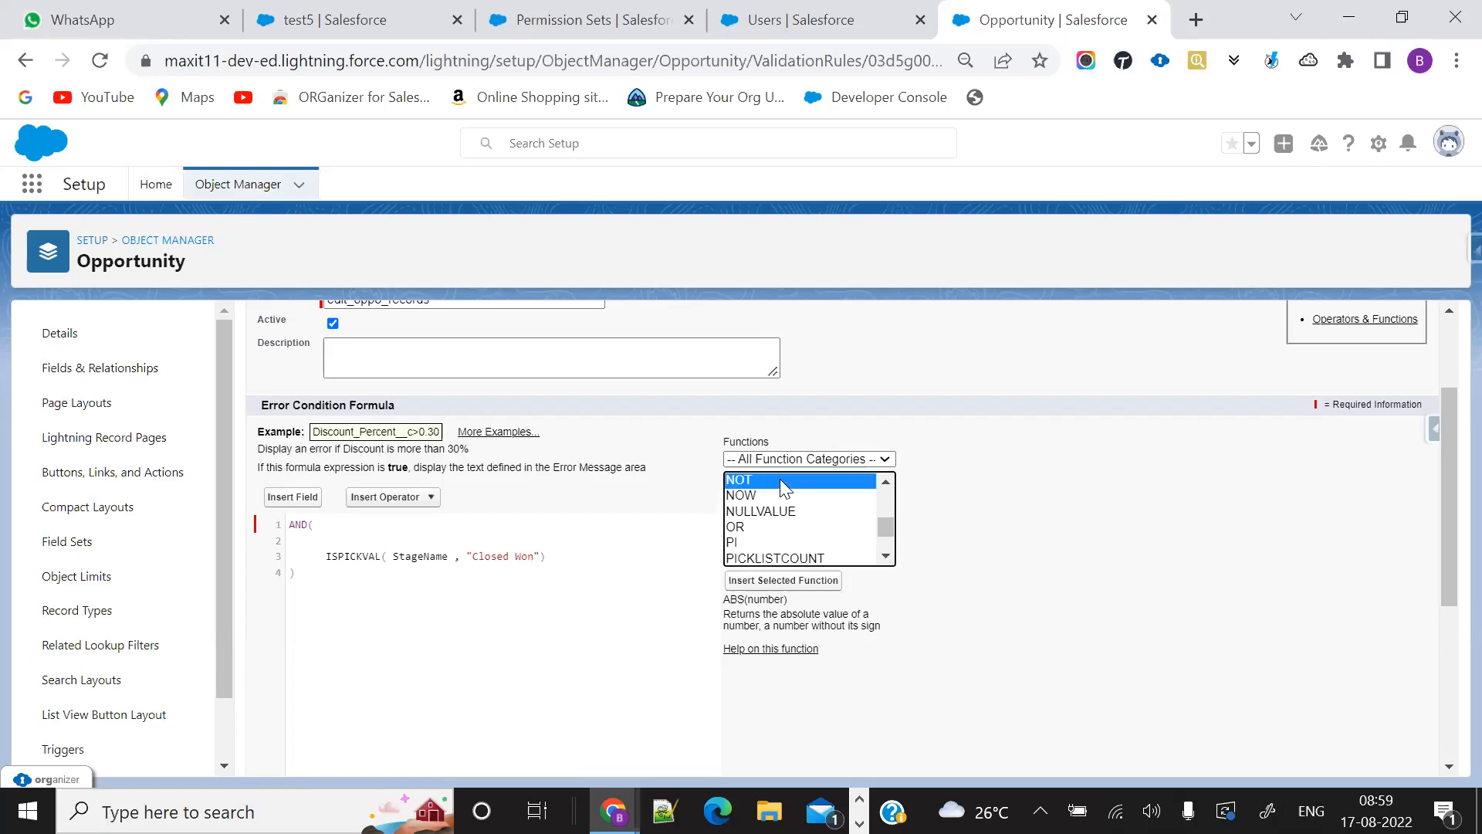
{"action": "left_click", "coordinate": [796, 586]}
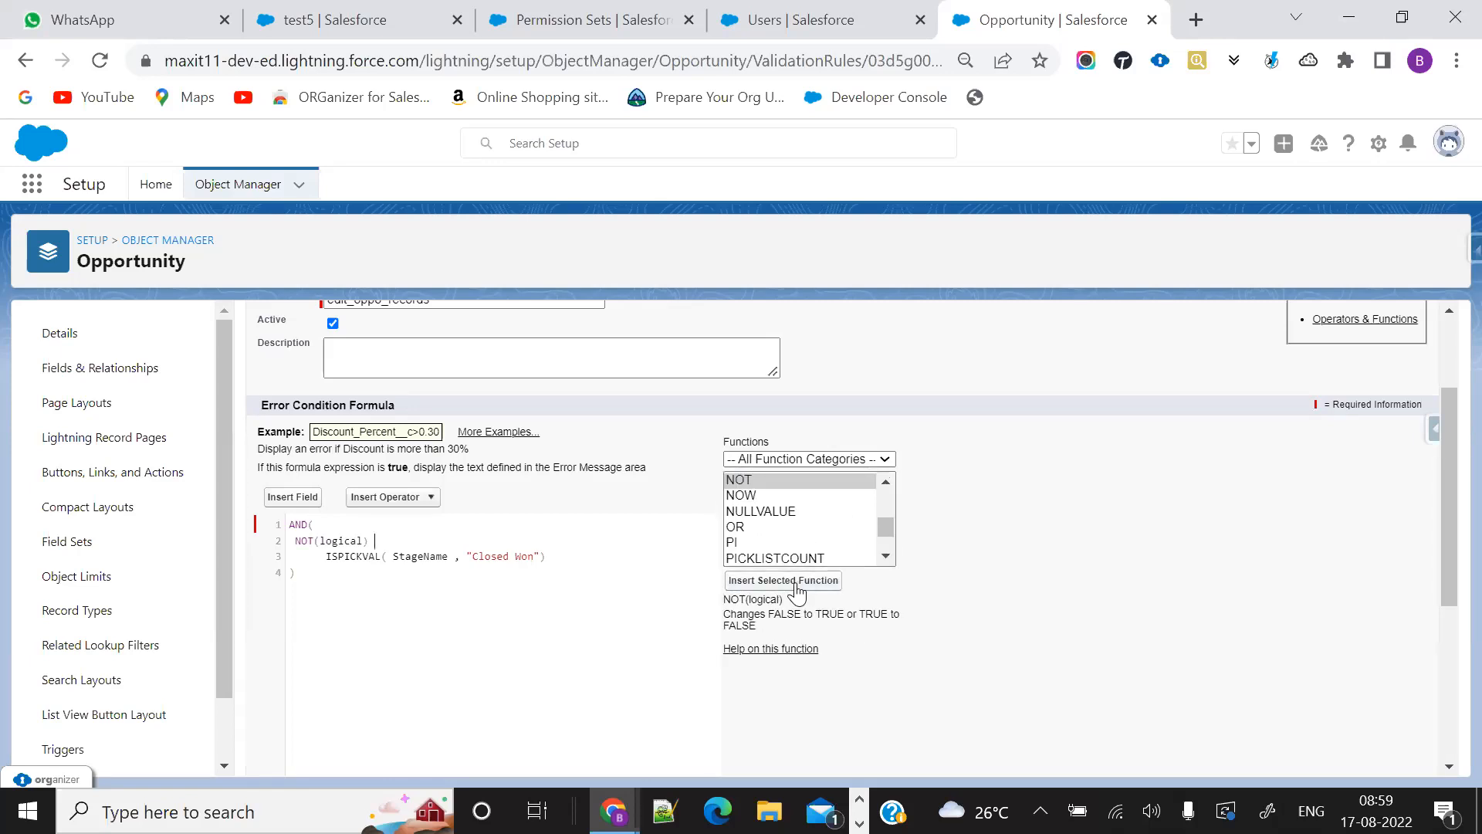
{"action": "double_click", "coordinate": [348, 543]}
{"action": "key", "text": "BackSpace"}
Step: Place $Permission.custom_permission_for_opp_closed_won inside the parentheses of the NOT function in the error condition formula
{"action": "left_click", "coordinate": [292, 497]}
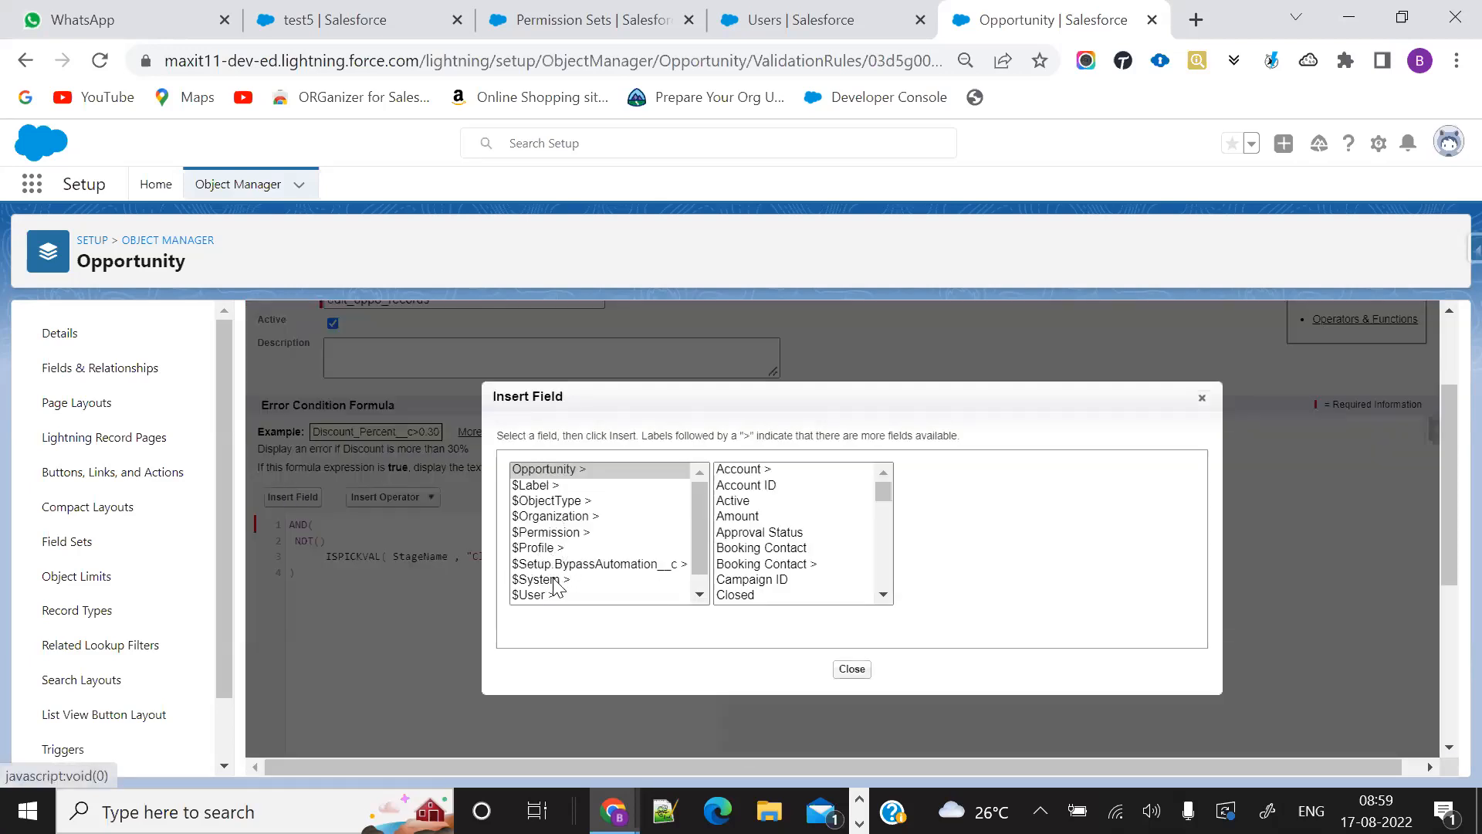
{"action": "left_click", "coordinate": [540, 535]}
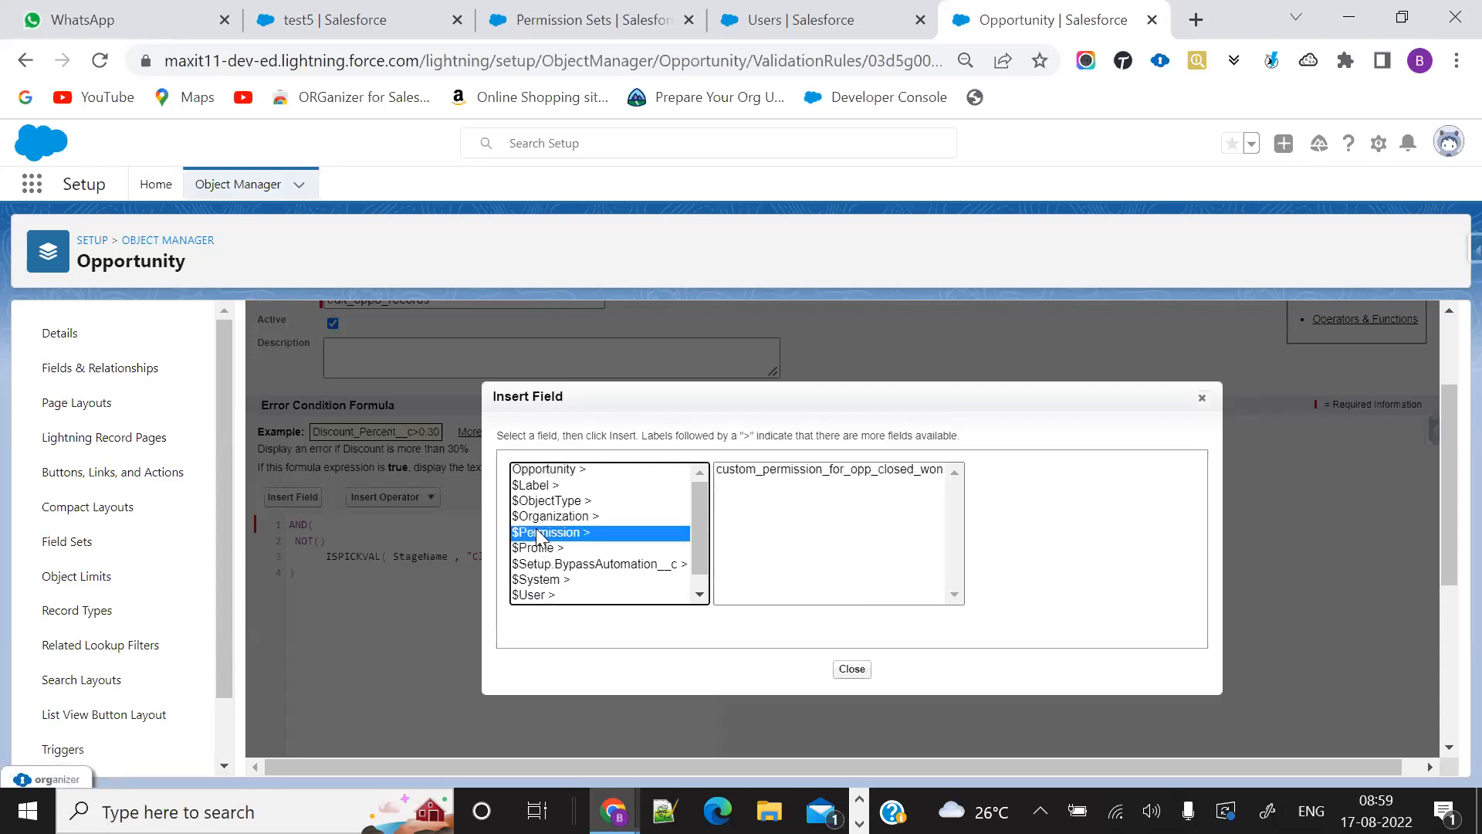
{"action": "left_click", "coordinate": [740, 479]}
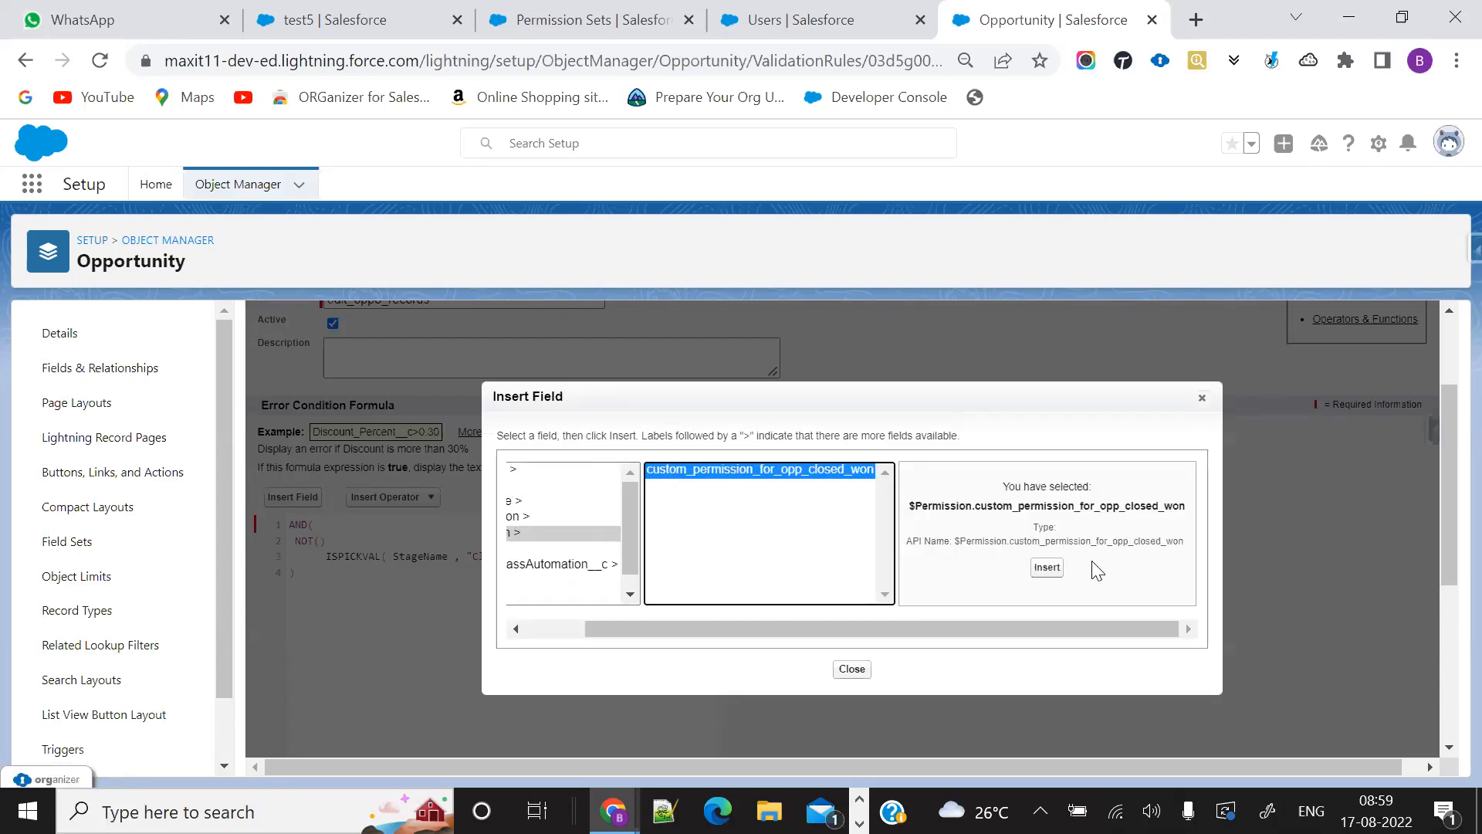
{"action": "left_click", "coordinate": [1042, 575]}
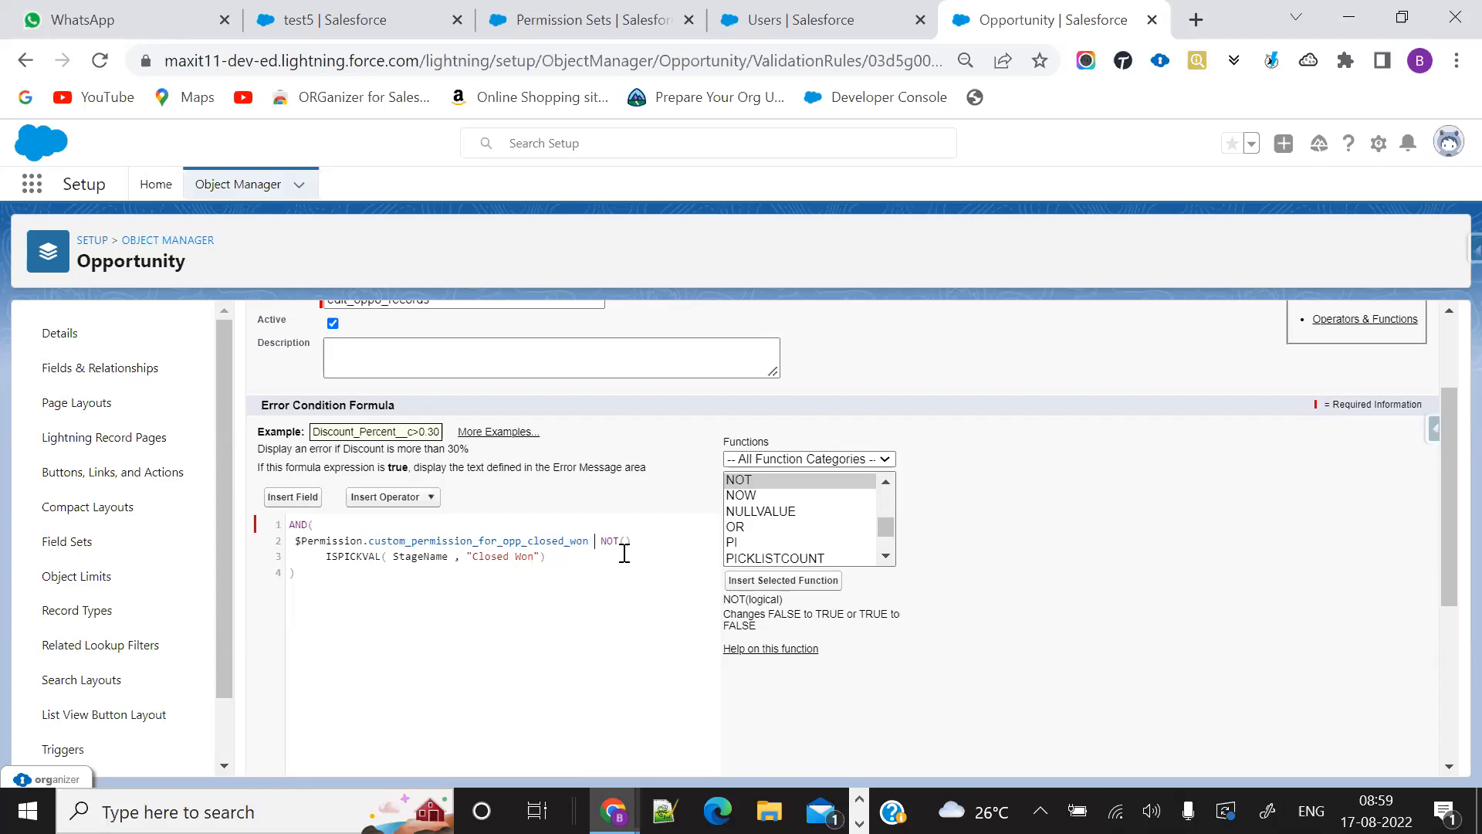
{"action": "left_click_drag", "start_coordinate": [589, 540], "coordinate": [279, 542]}
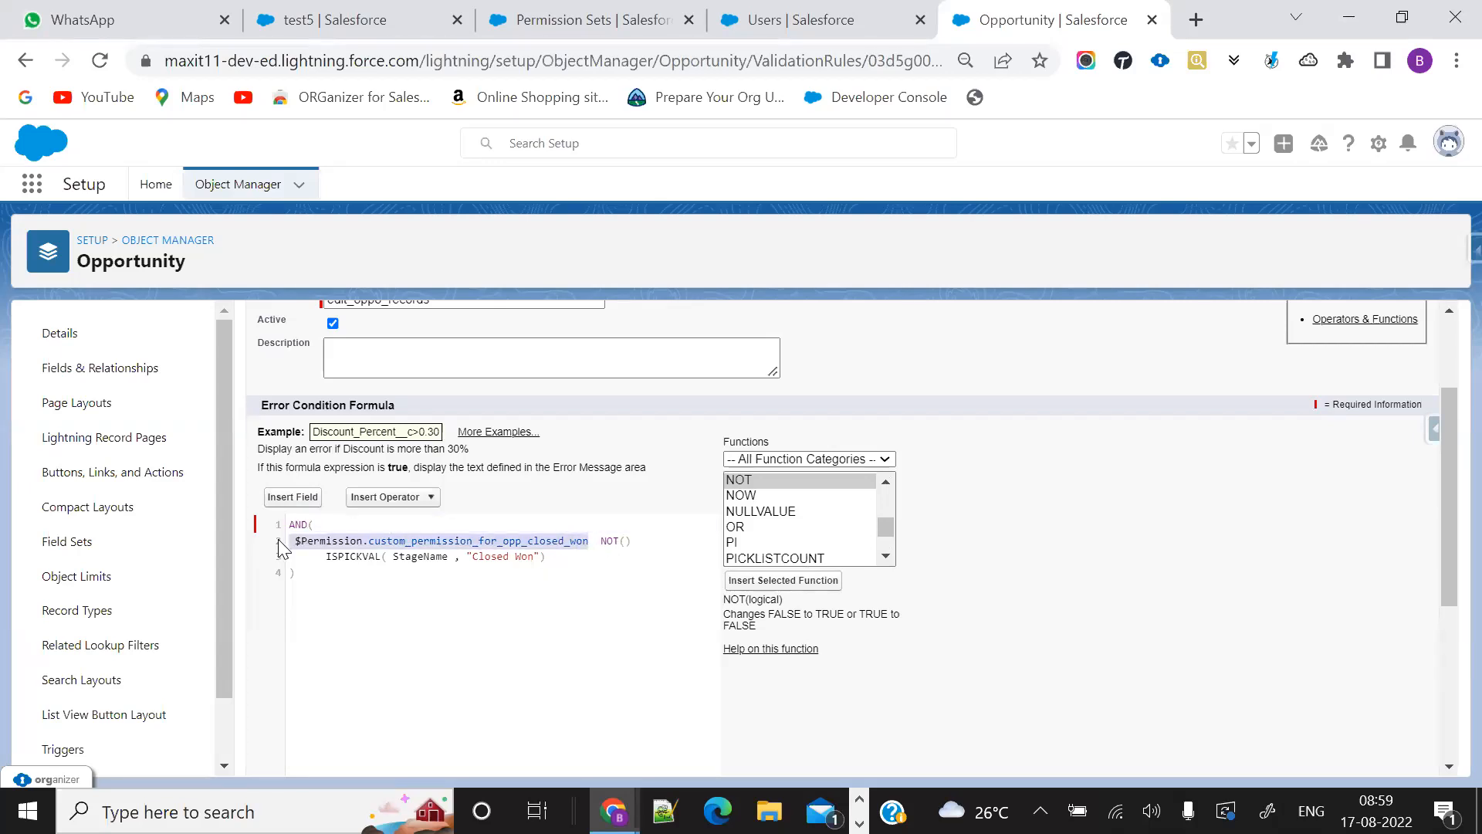
{"action": "key", "text": "ctrl+x"}
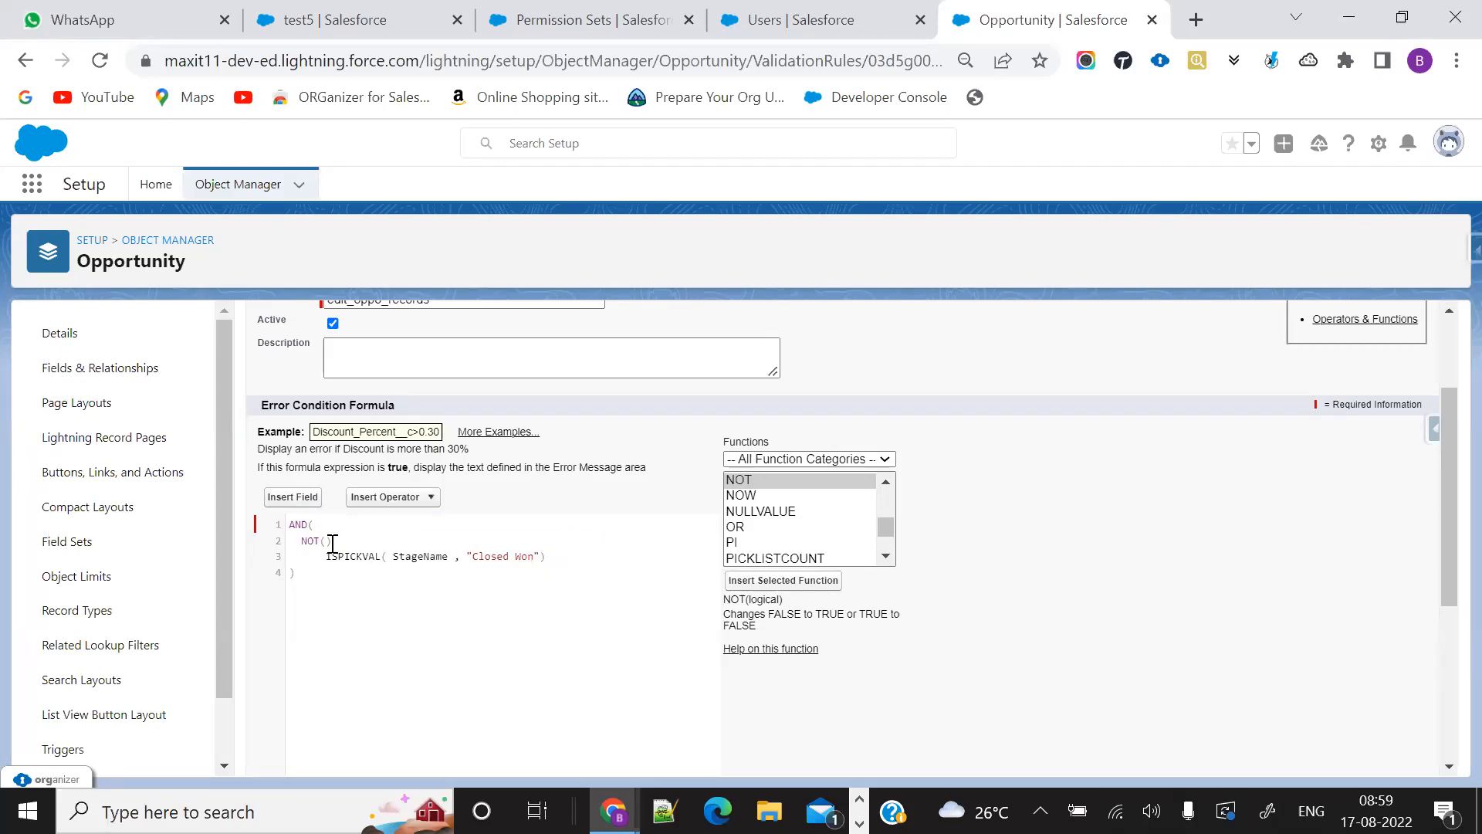
{"action": "key", "text": "ctrl+v"}
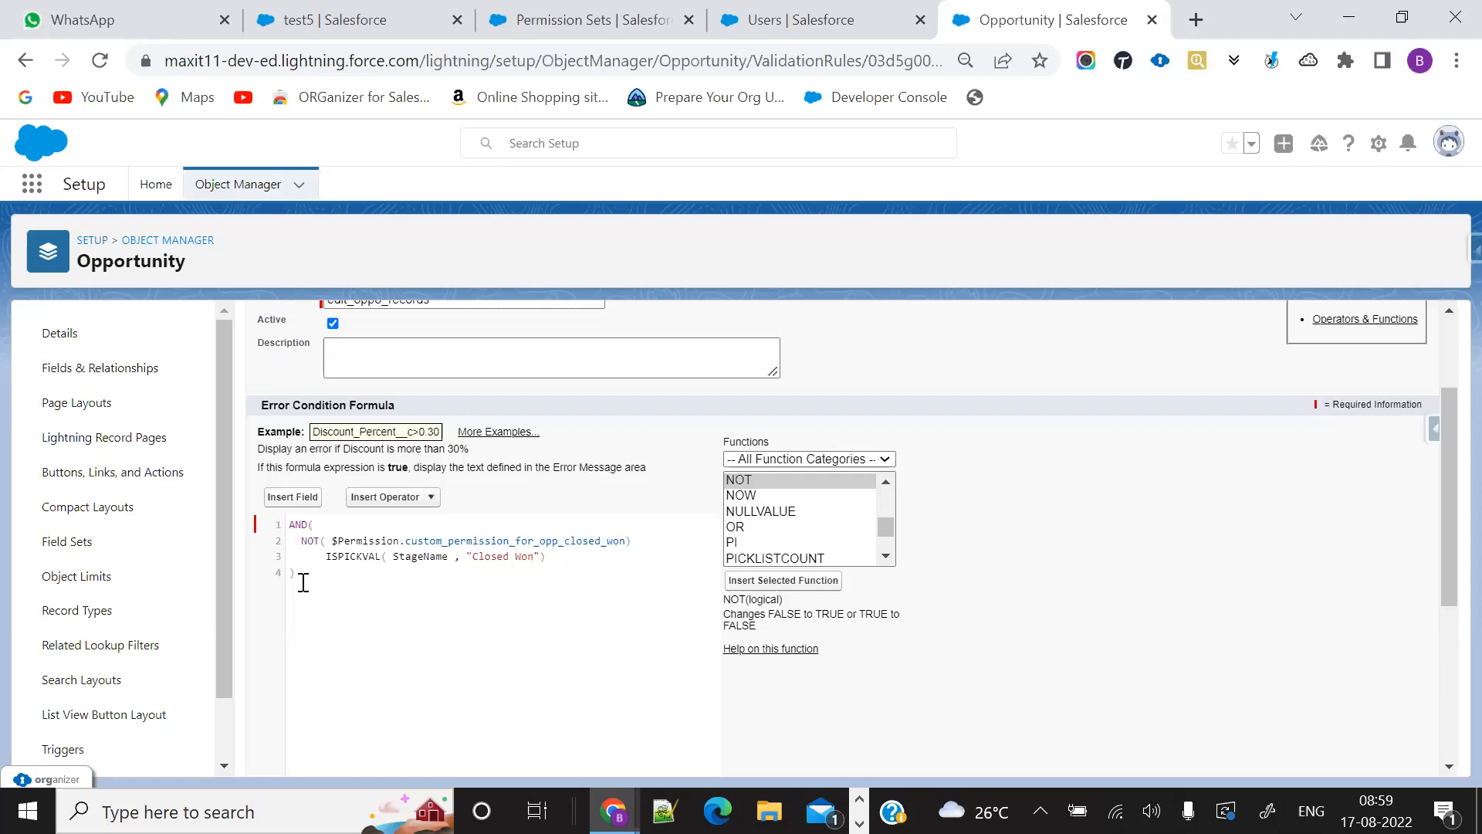
Step: Check the formula's syntax, add a comma after the NOT clause, and check the syntax again
{"action": "scroll", "coordinate": [378, 640], "scroll_direction": "down", "scroll_amount": 2}
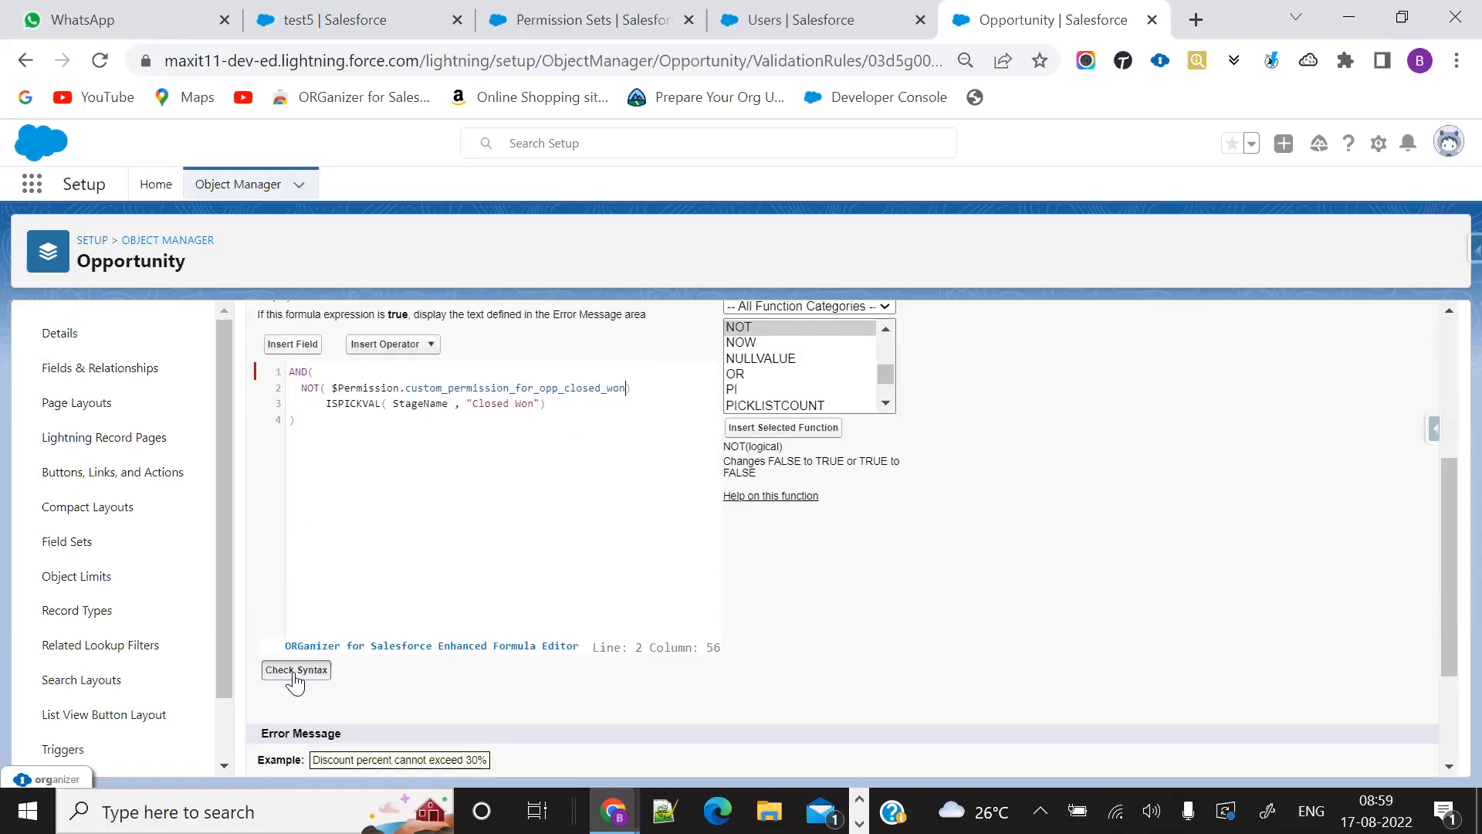
{"action": "left_click", "coordinate": [297, 669]}
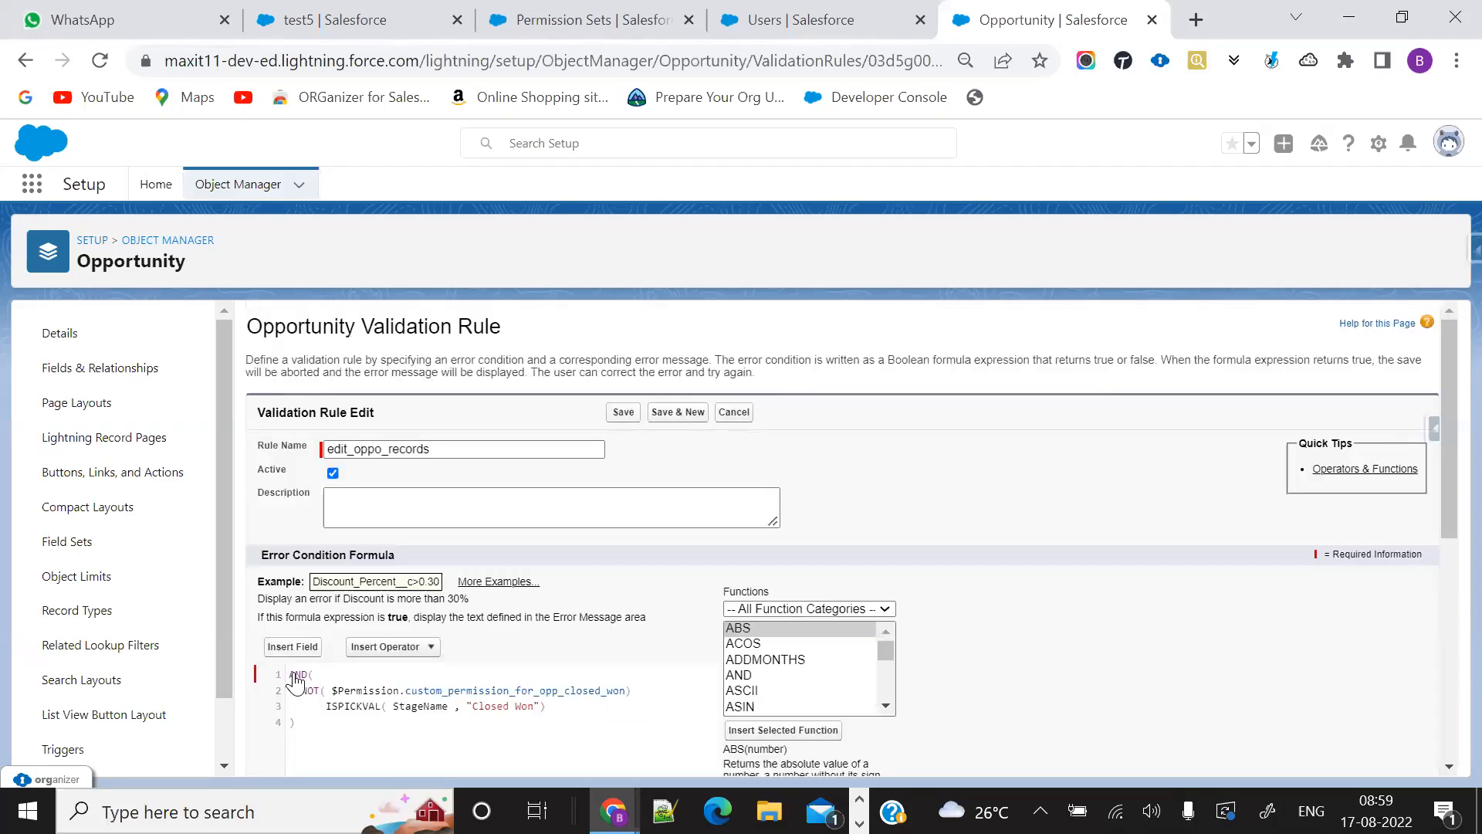
{"action": "scroll", "coordinate": [591, 649], "scroll_direction": "down", "scroll_amount": 5}
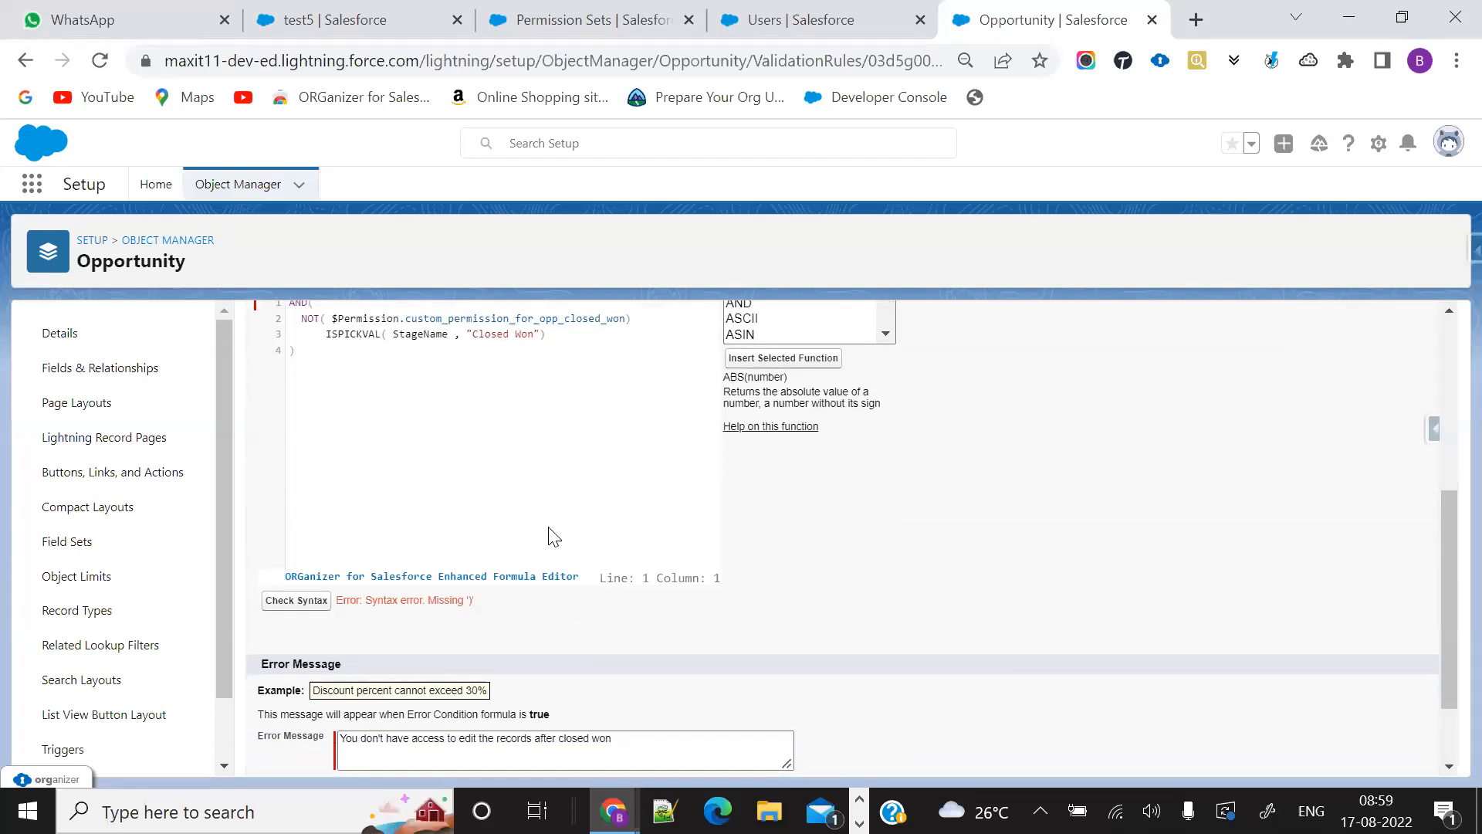
{"action": "scroll", "coordinate": [577, 494], "scroll_direction": "up", "scroll_amount": 1}
{"action": "left_click", "coordinate": [641, 364]}
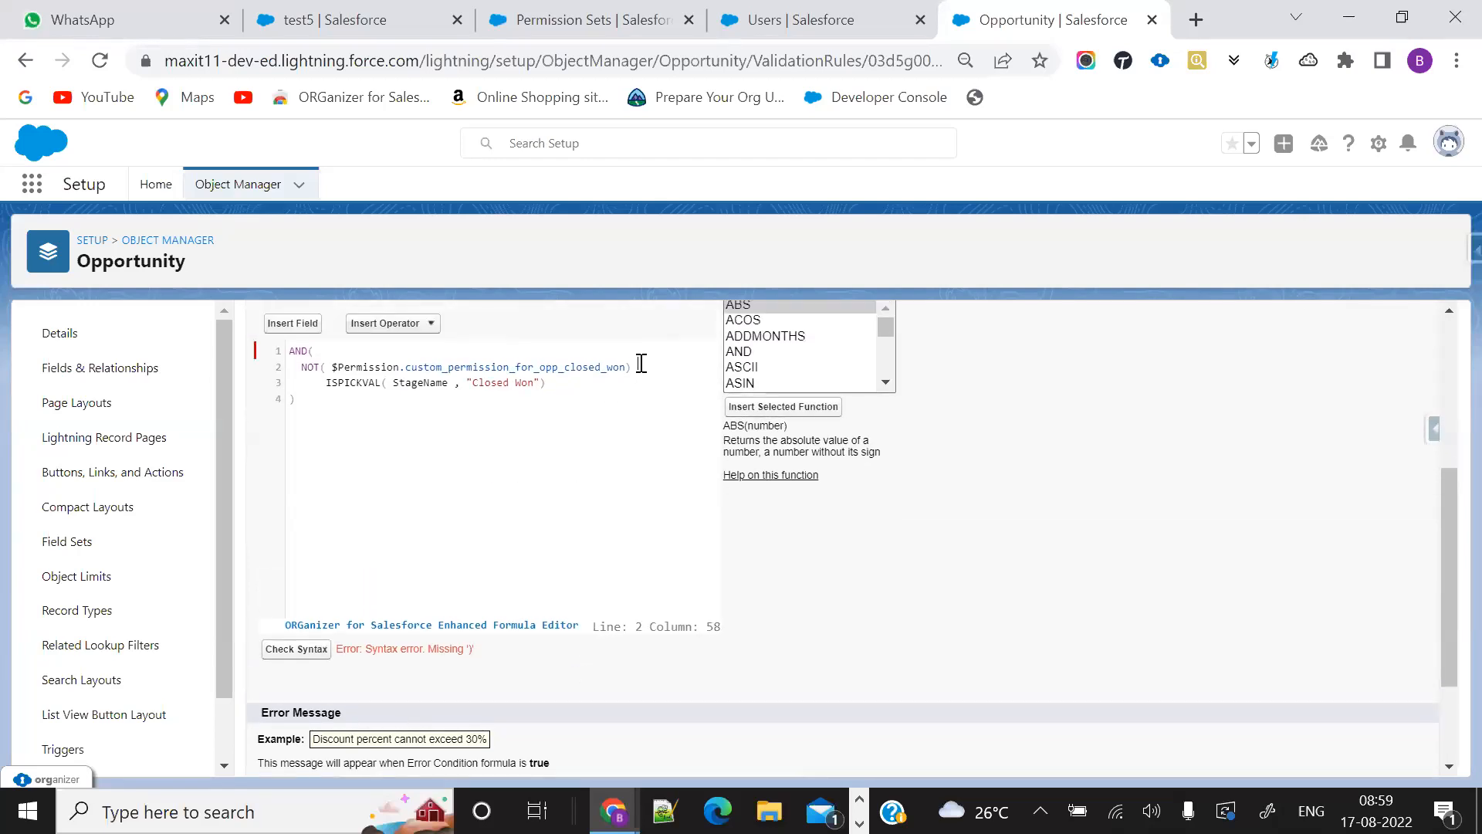
{"action": "left_click", "coordinate": [280, 650]}
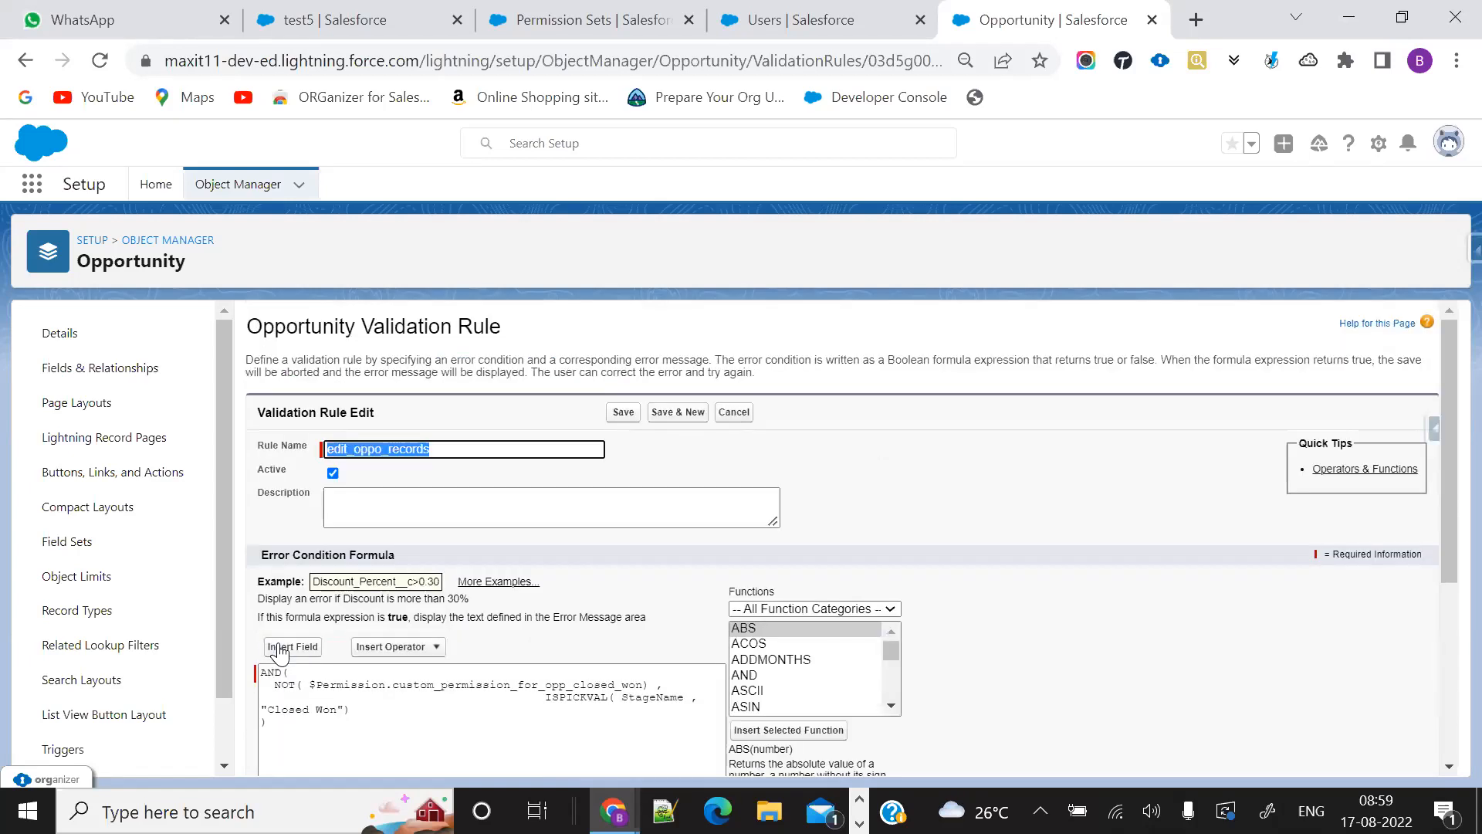
Step: Save the edit_oppo_records validation rule
{"action": "scroll", "coordinate": [596, 664], "scroll_direction": "down", "scroll_amount": 3}
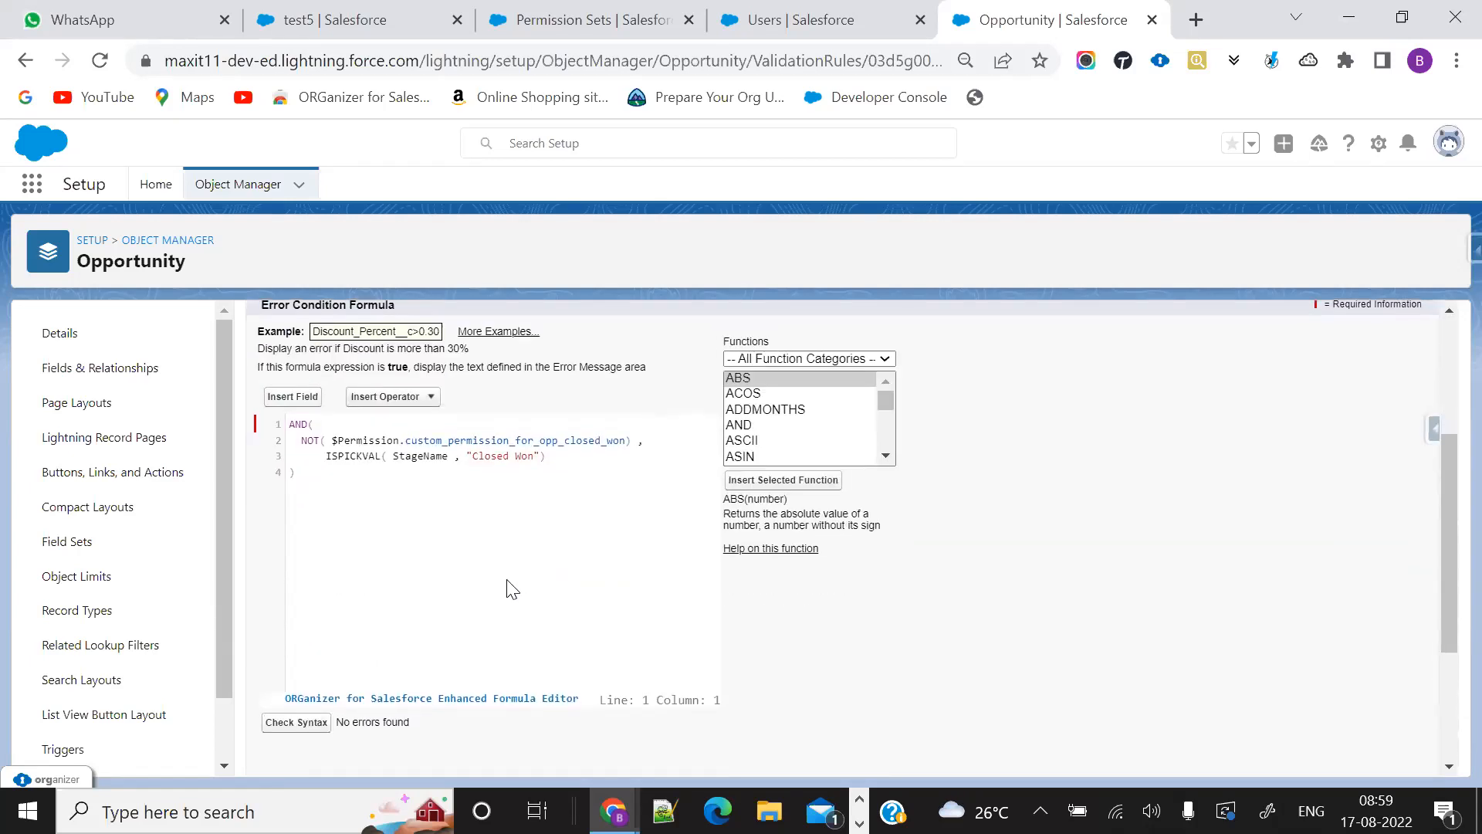
{"action": "scroll", "coordinate": [513, 589], "scroll_direction": "down", "scroll_amount": 3}
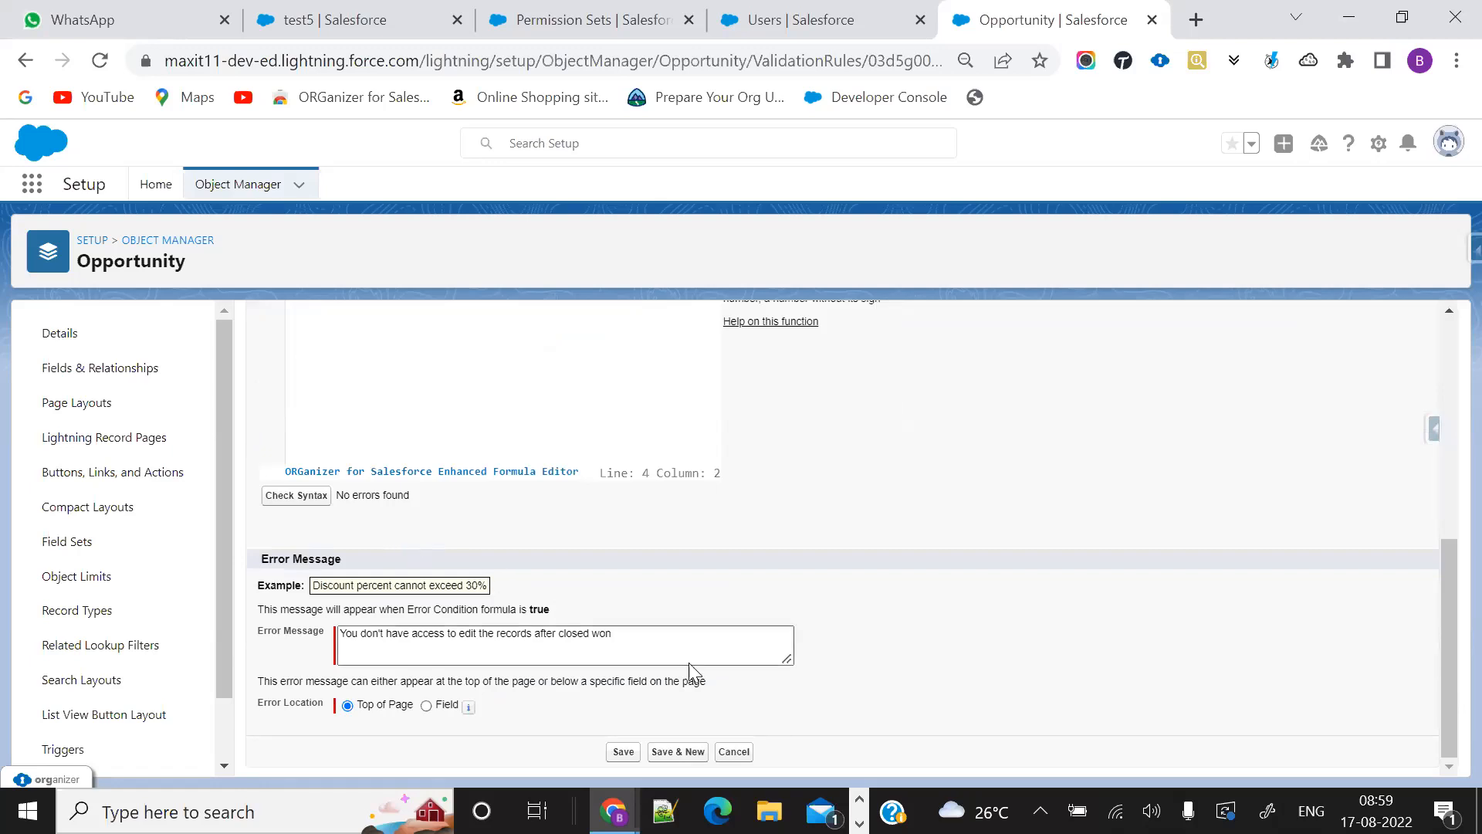
{"action": "left_click", "coordinate": [630, 751]}
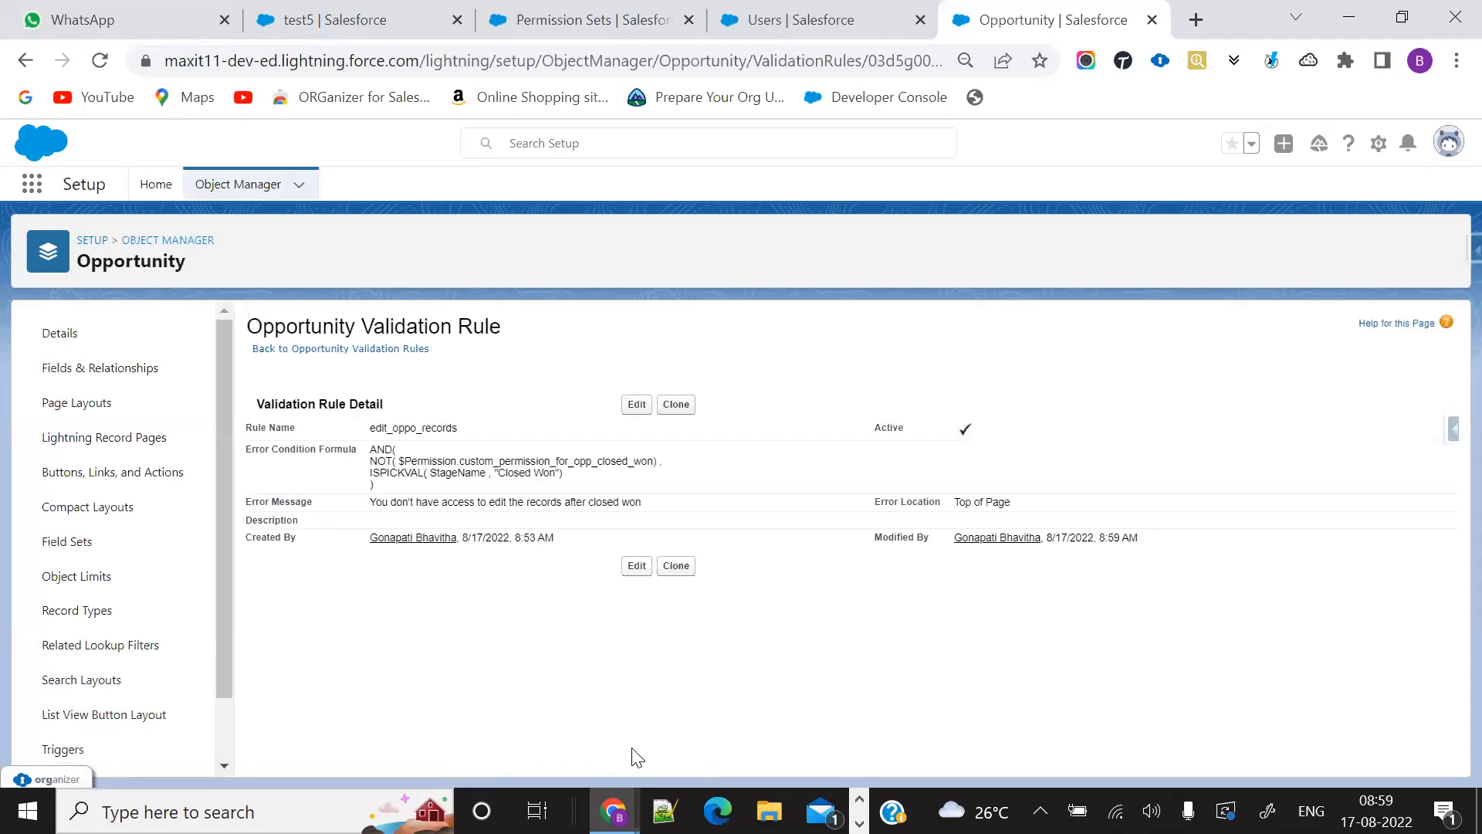
Step: Reload the test5 opportunity, discarding its unsaved changes, and display its details
{"action": "left_click", "coordinate": [318, 15]}
{"action": "left_click", "coordinate": [99, 60]}
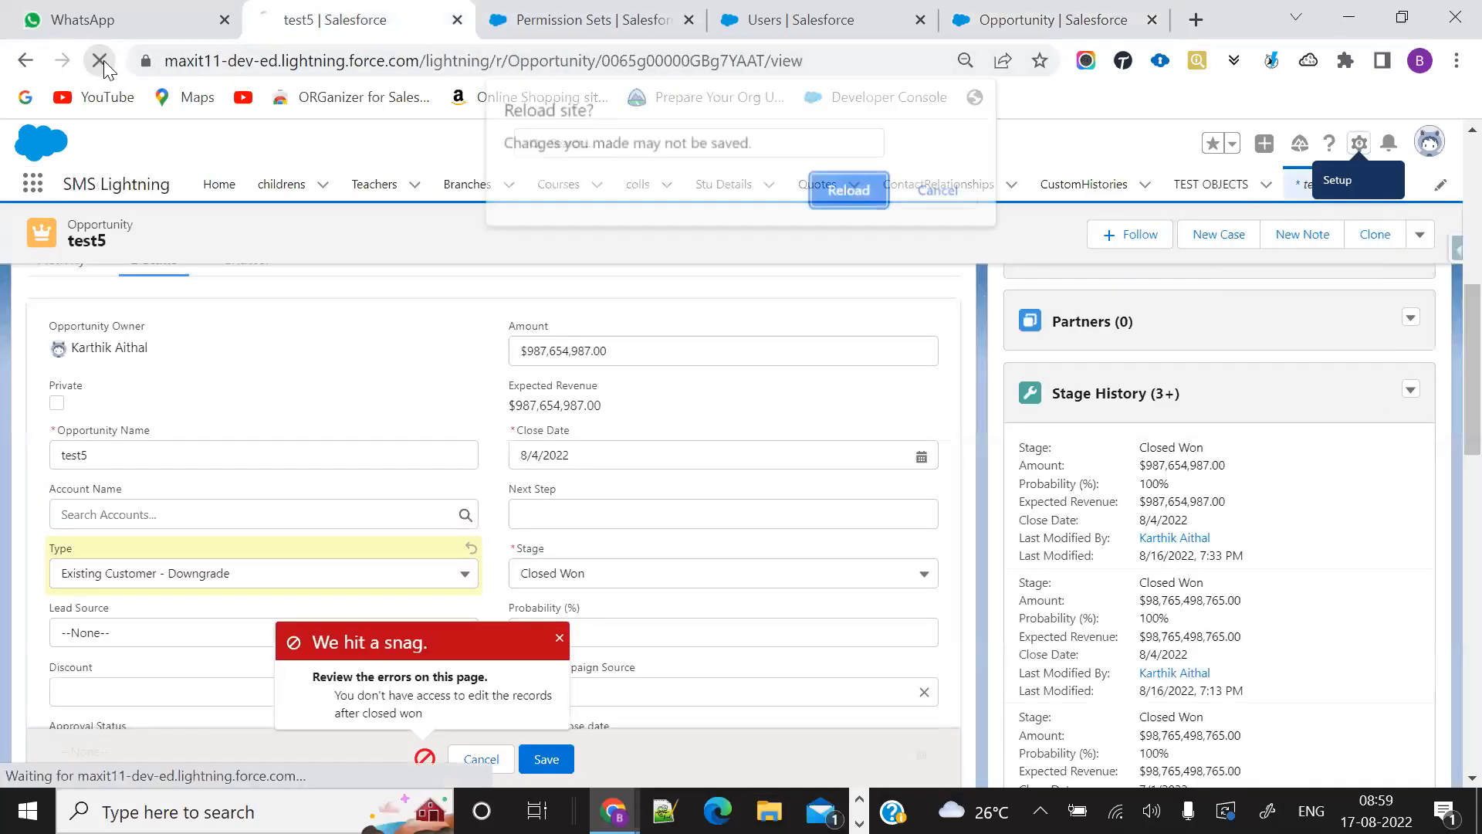
{"action": "left_click", "coordinate": [849, 194]}
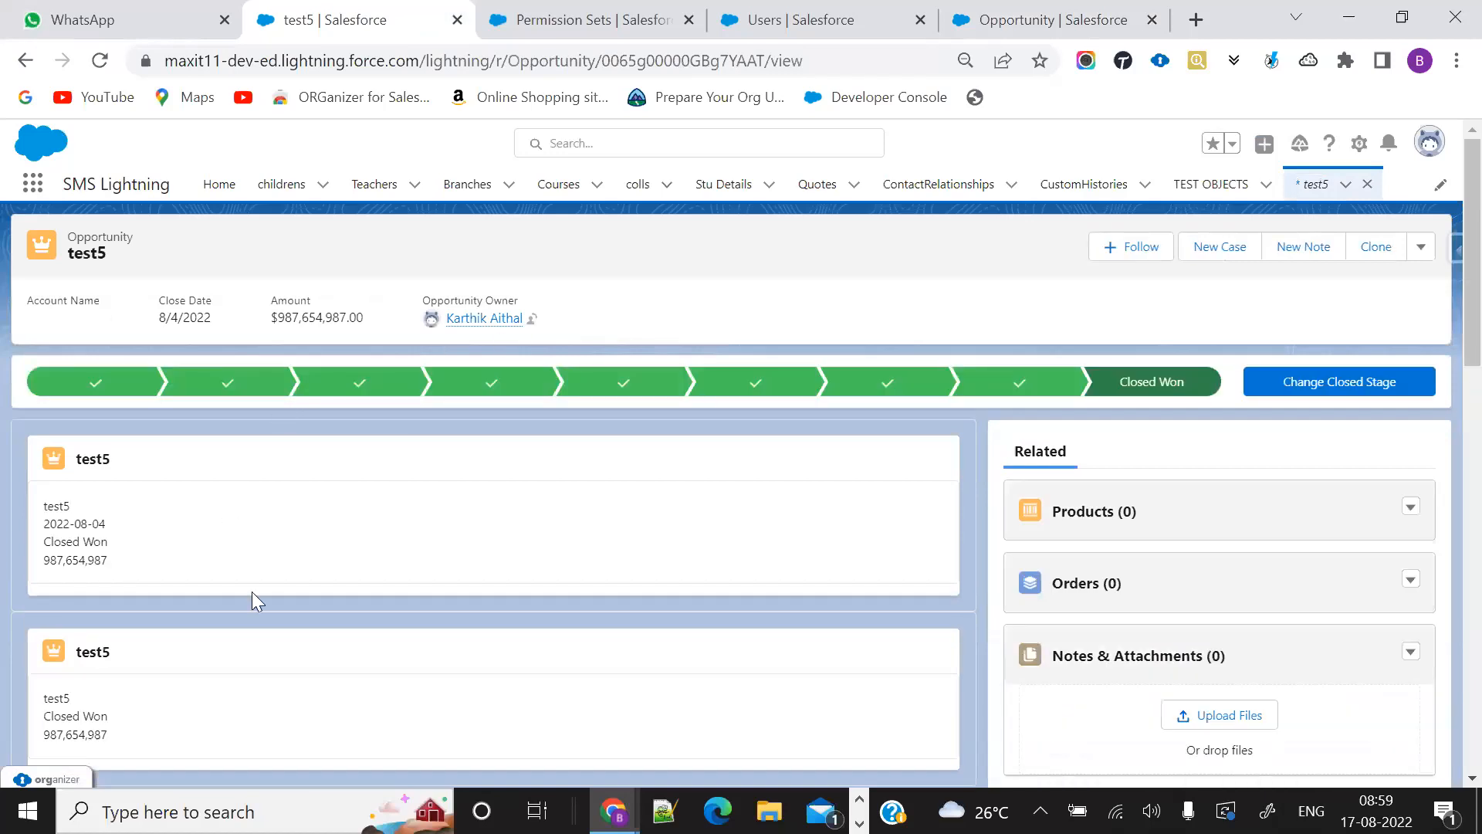
{"action": "scroll", "coordinate": [268, 619], "scroll_direction": "down", "scroll_amount": 4}
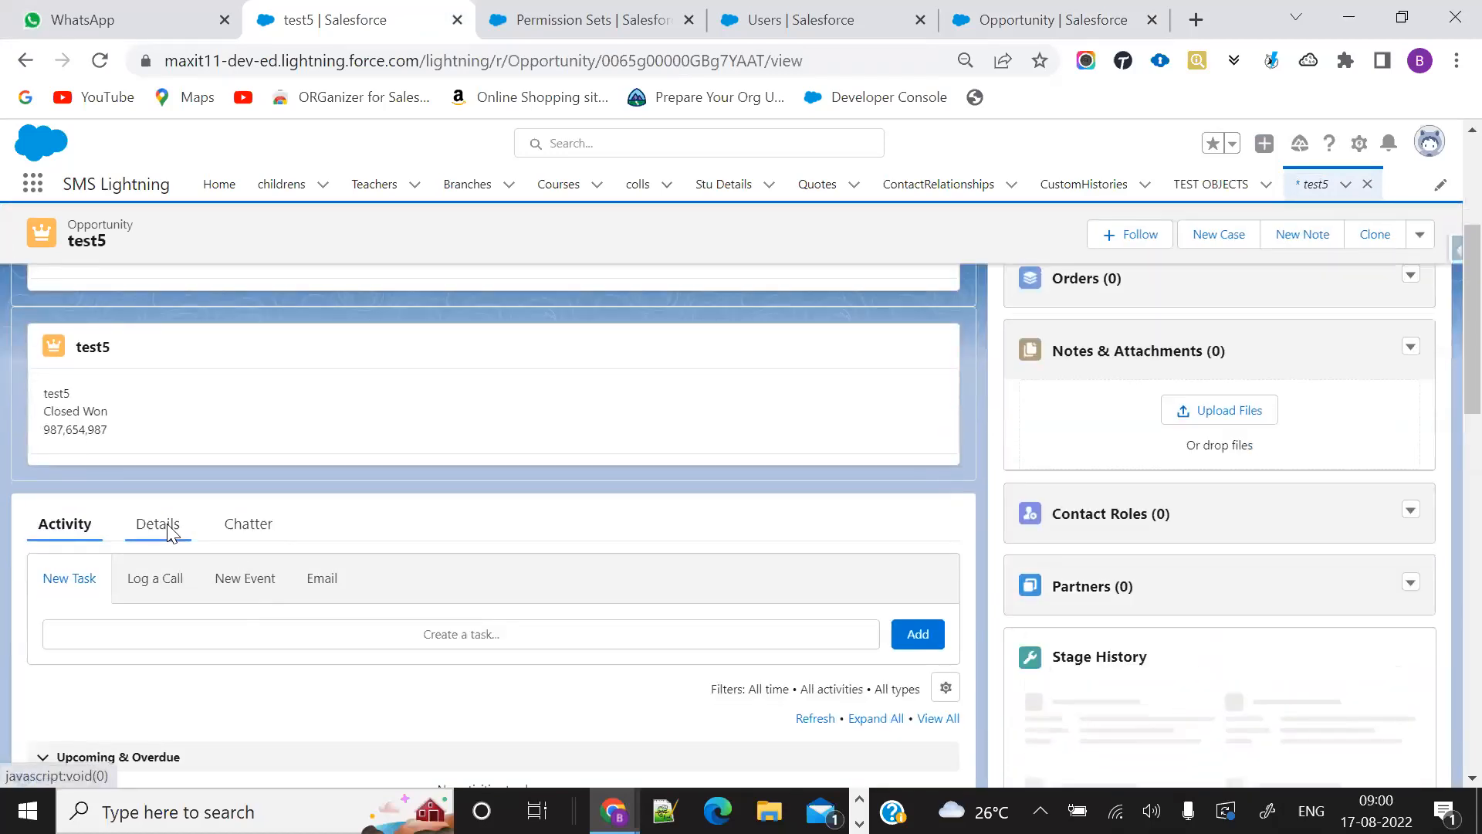
{"action": "left_click", "coordinate": [171, 523]}
{"action": "scroll", "coordinate": [430, 583], "scroll_direction": "down", "scroll_amount": 6}
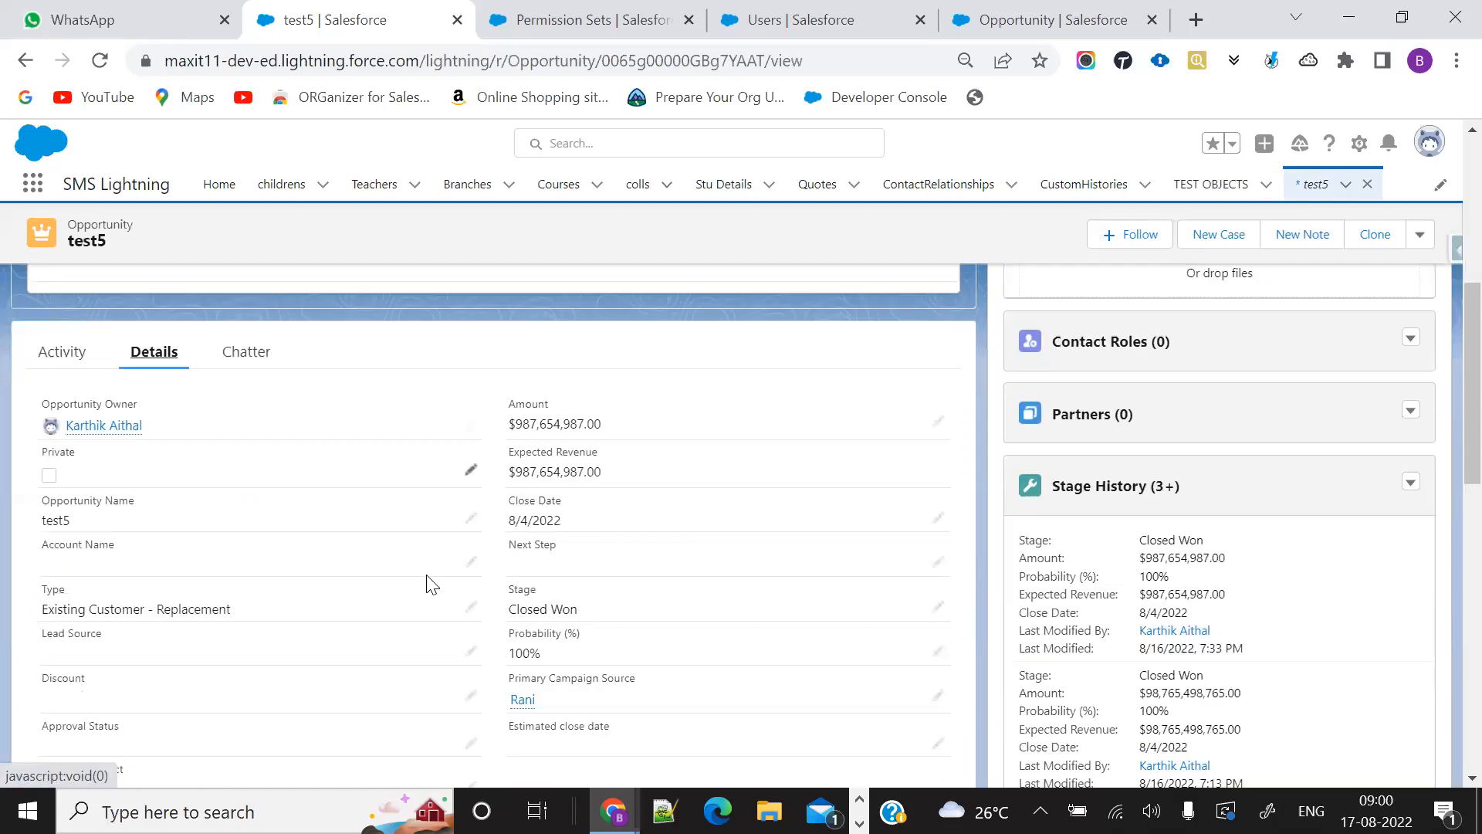
{"action": "scroll", "coordinate": [382, 460], "scroll_direction": "down", "scroll_amount": 1}
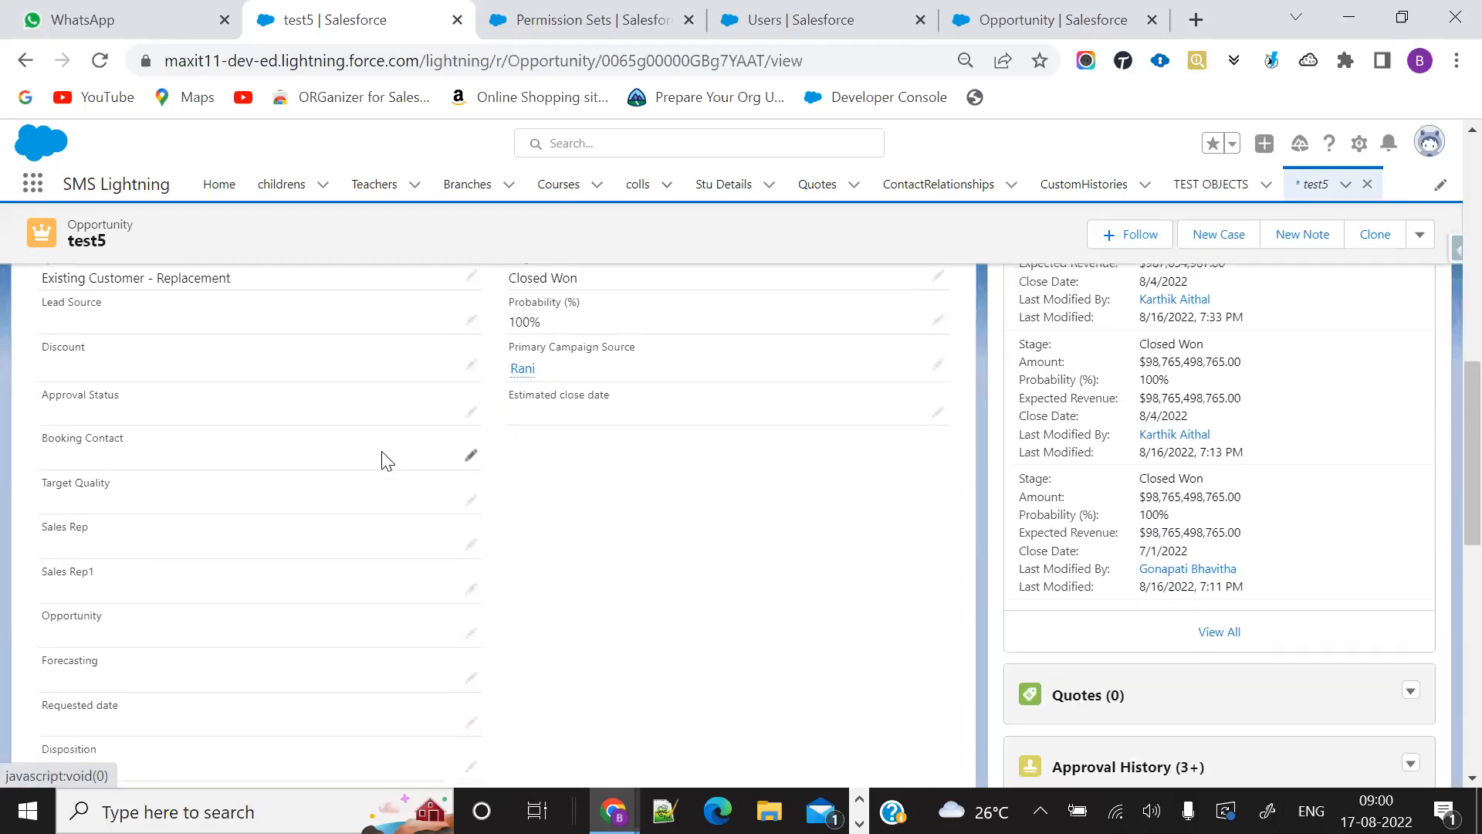
Step: Review the saved validation rule and the users assigned to the edit closed won opportunity permission set, and return to test5
{"action": "left_click", "coordinate": [1093, 7]}
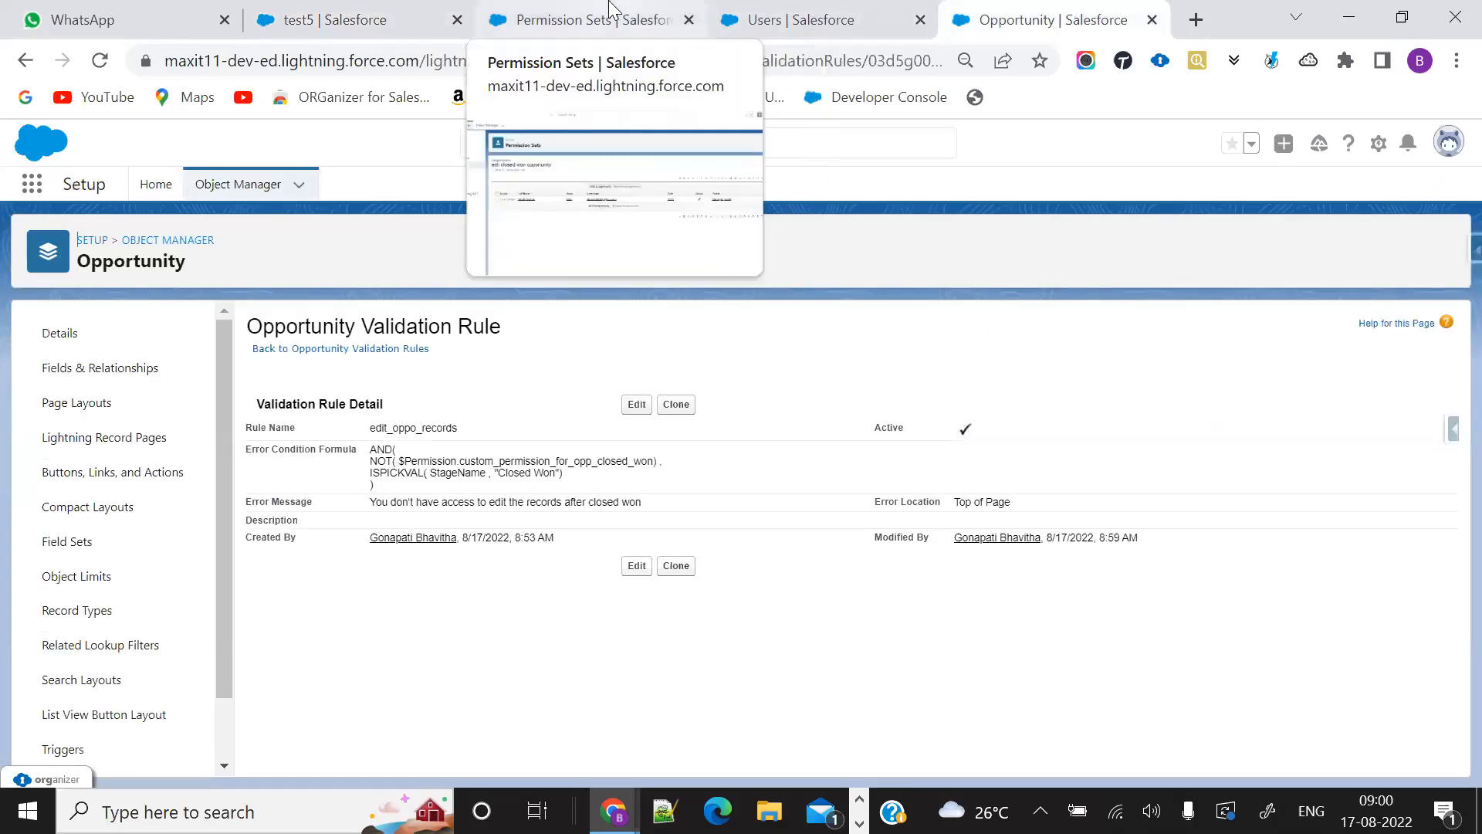
{"action": "left_click", "coordinate": [587, 20]}
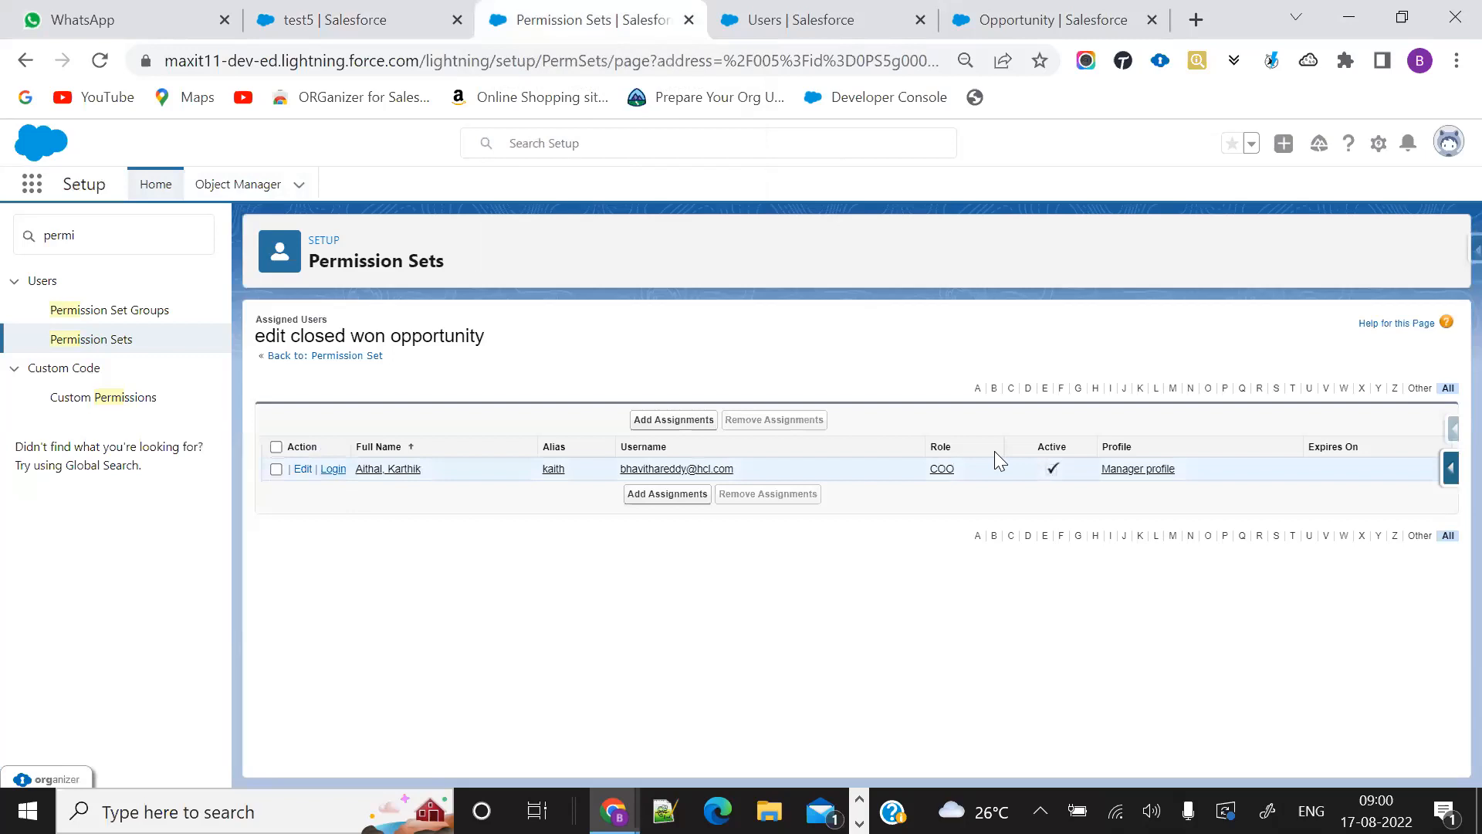
{"action": "left_click", "coordinate": [398, 11]}
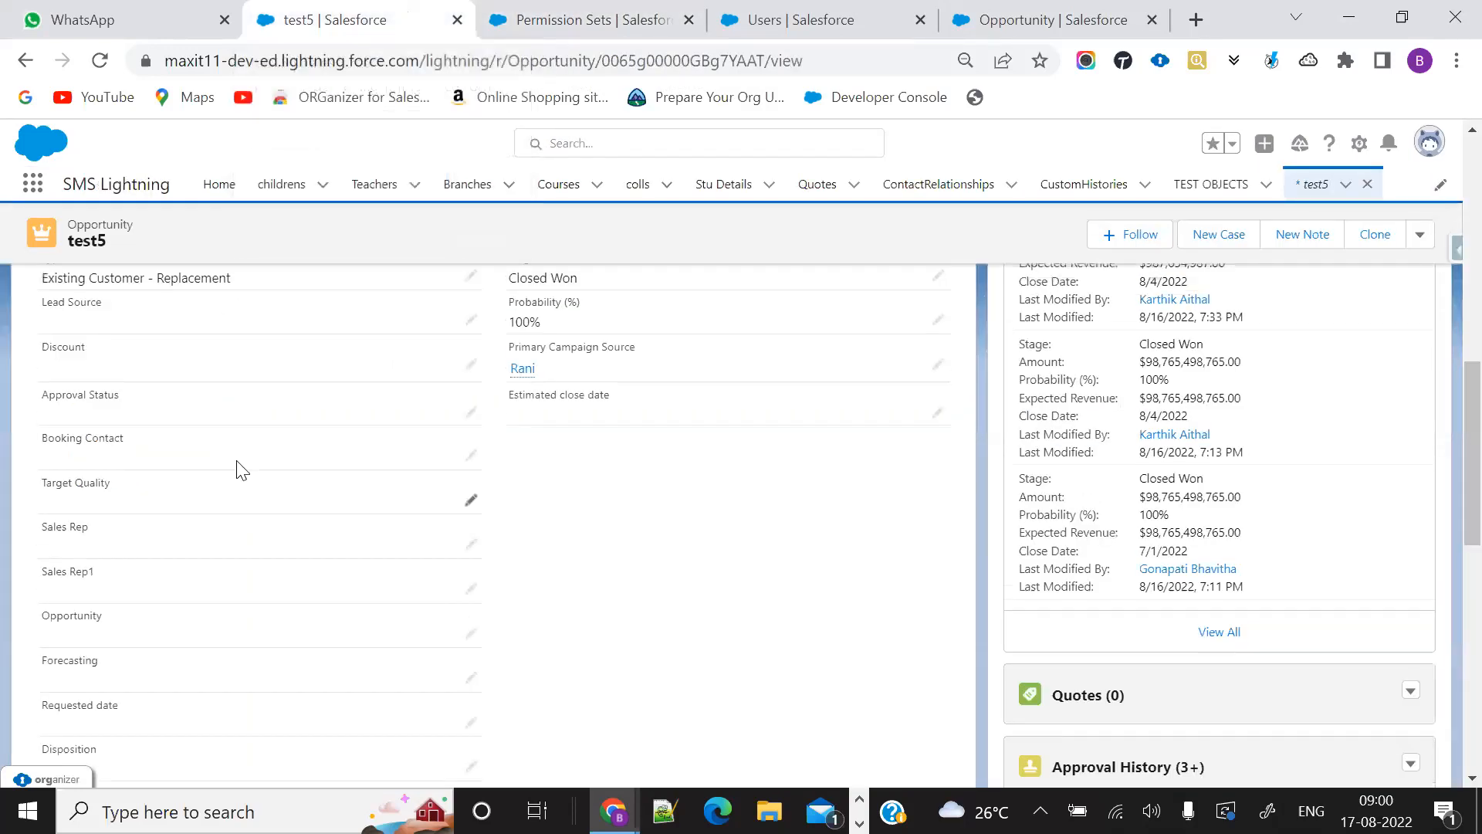
Step: Try to save the test5 opportunity with its Type set to Existing Customer - Upgrade
{"action": "scroll", "coordinate": [242, 470], "scroll_direction": "up", "scroll_amount": 1}
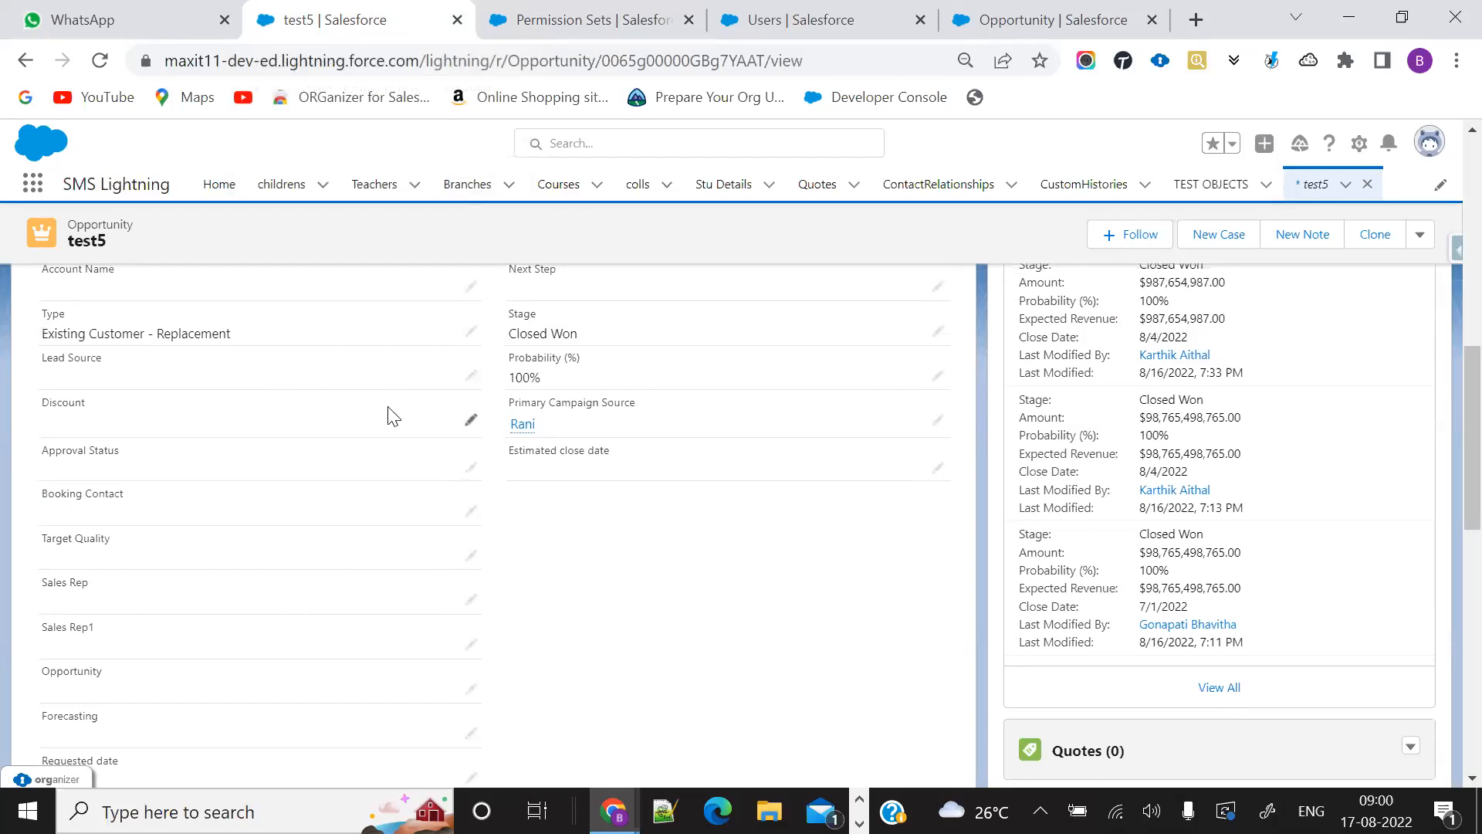
{"action": "left_click", "coordinate": [467, 338]}
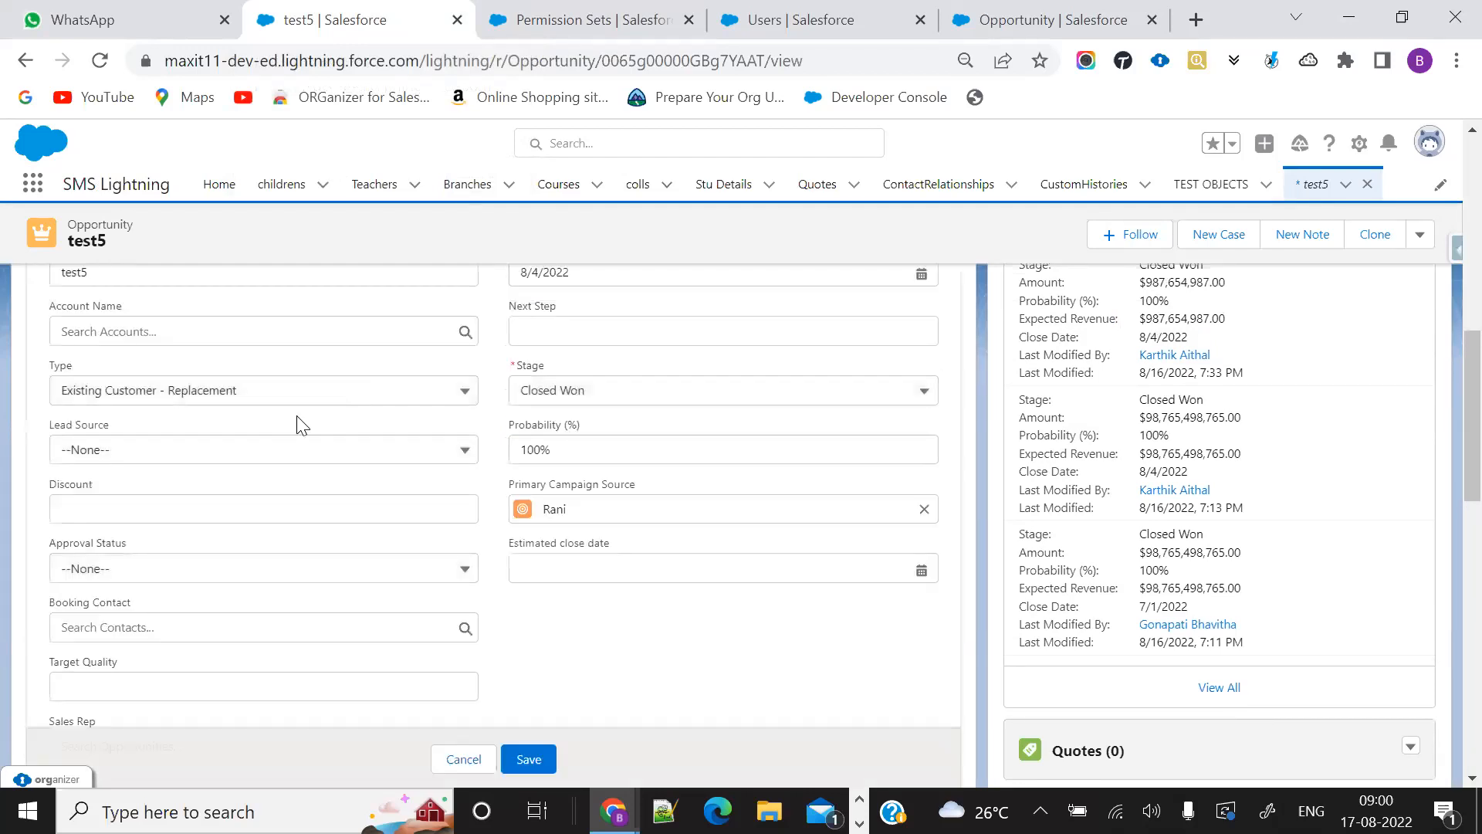
{"action": "left_click", "coordinate": [261, 395]}
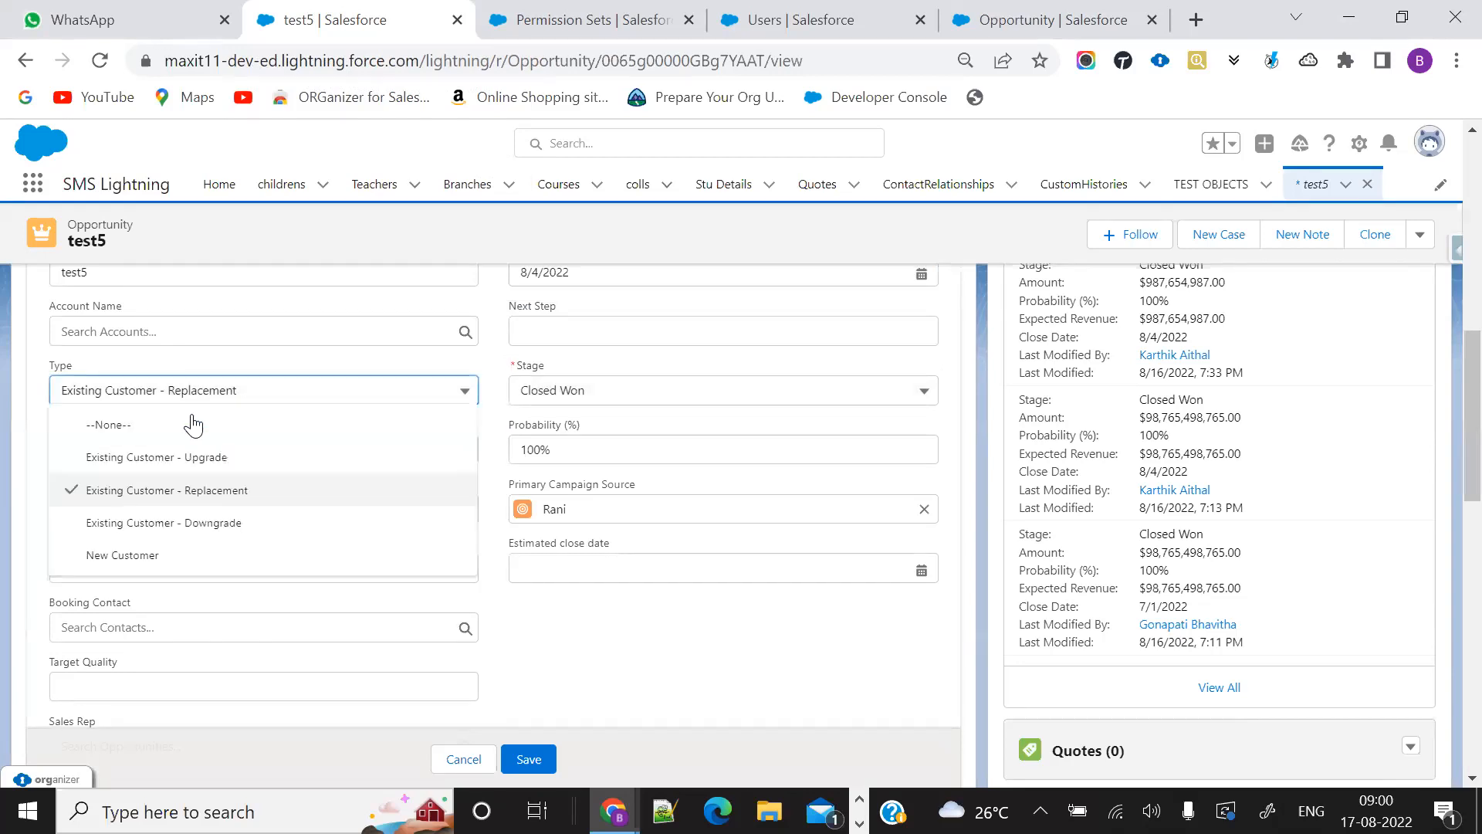
{"action": "left_click", "coordinate": [160, 459]}
{"action": "left_click", "coordinate": [555, 757]}
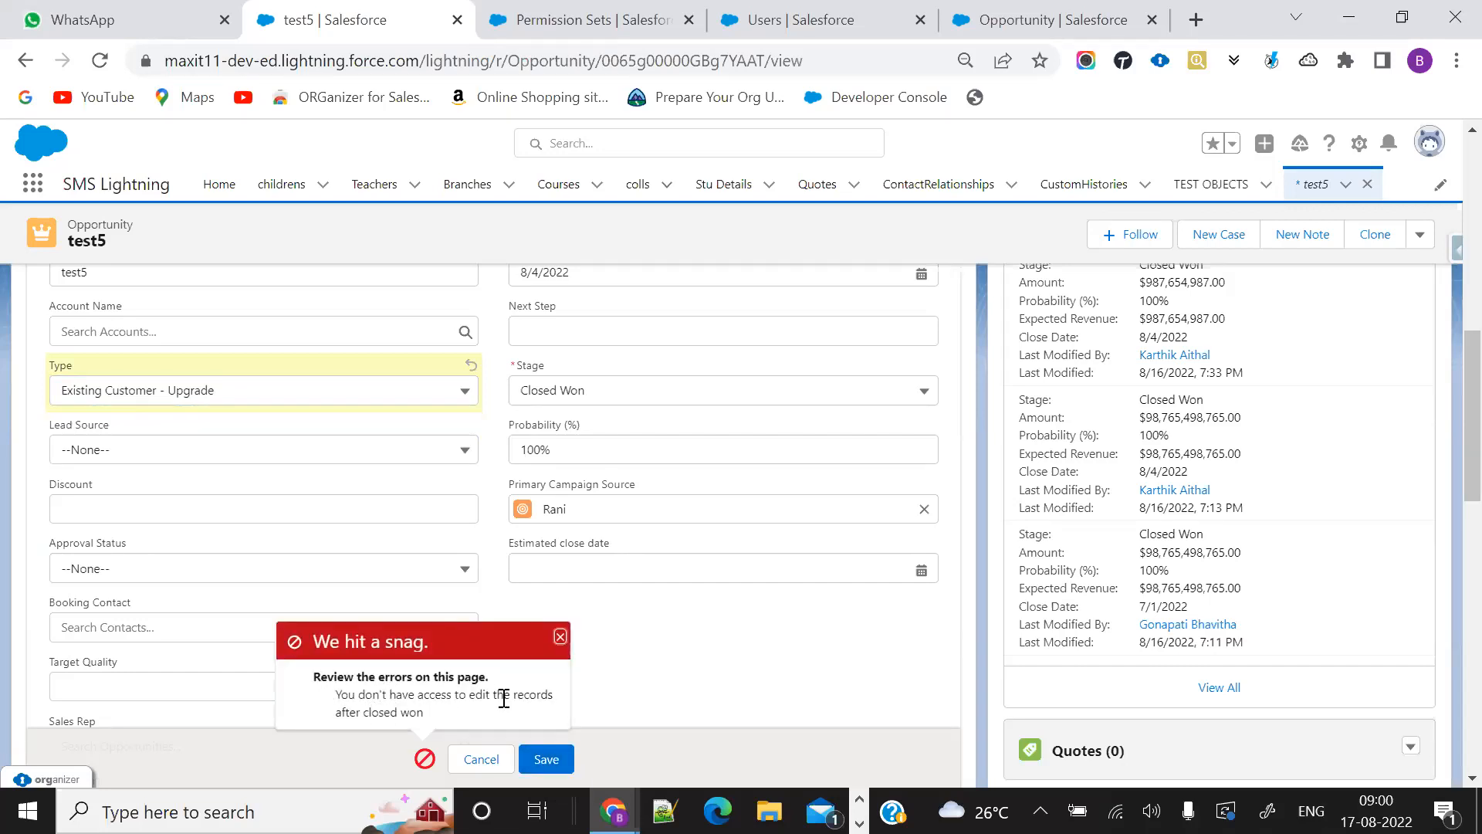
Step: Switch to the Incognito browser window, reload the test3 opportunity, and display its details
{"action": "left_click", "coordinate": [540, 19]}
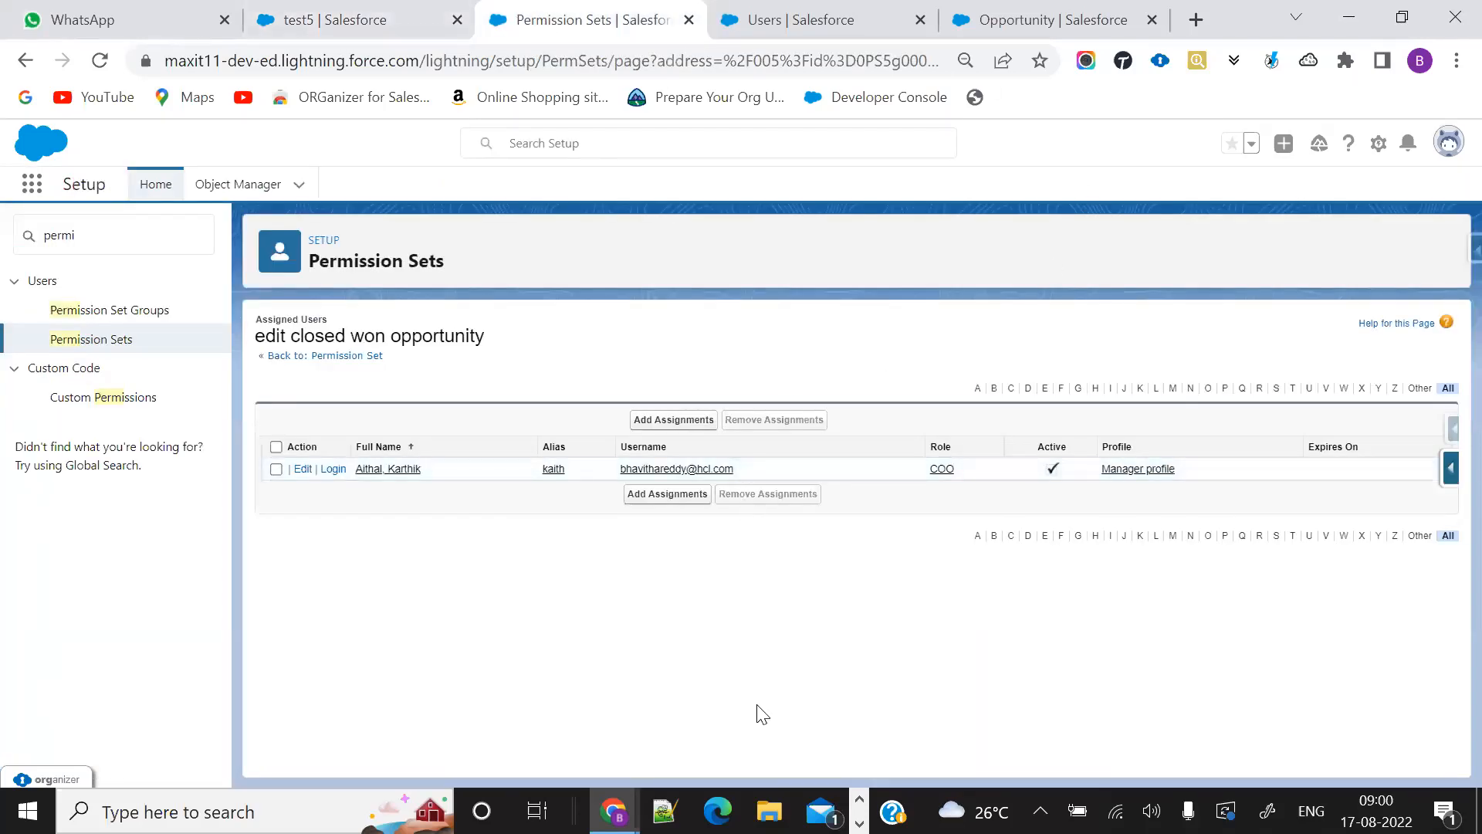
{"action": "left_click", "coordinate": [696, 724]}
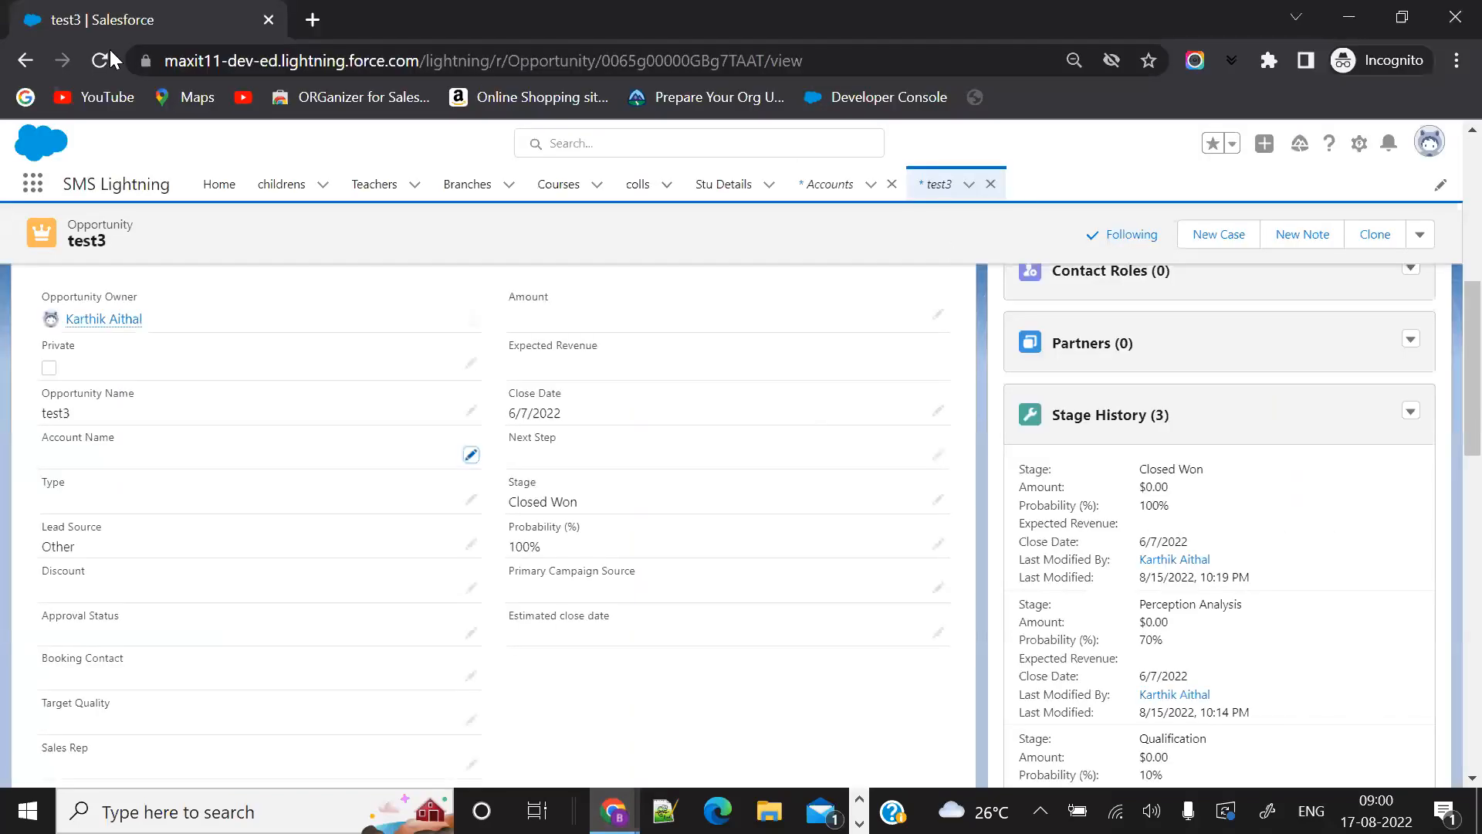
{"action": "left_click", "coordinate": [101, 60]}
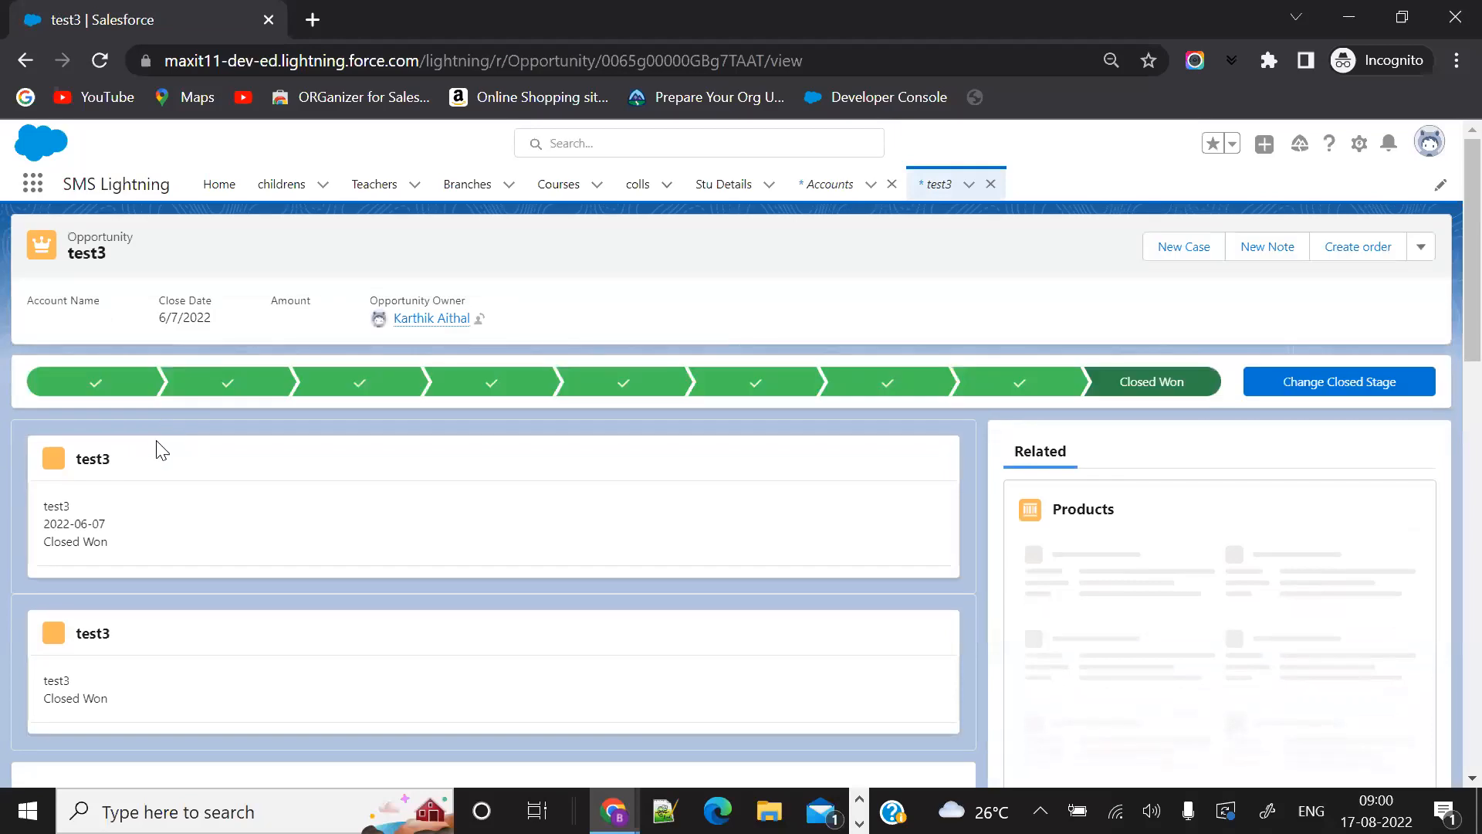
{"action": "scroll", "coordinate": [186, 562], "scroll_direction": "down", "scroll_amount": 3}
{"action": "left_click", "coordinate": [153, 576]}
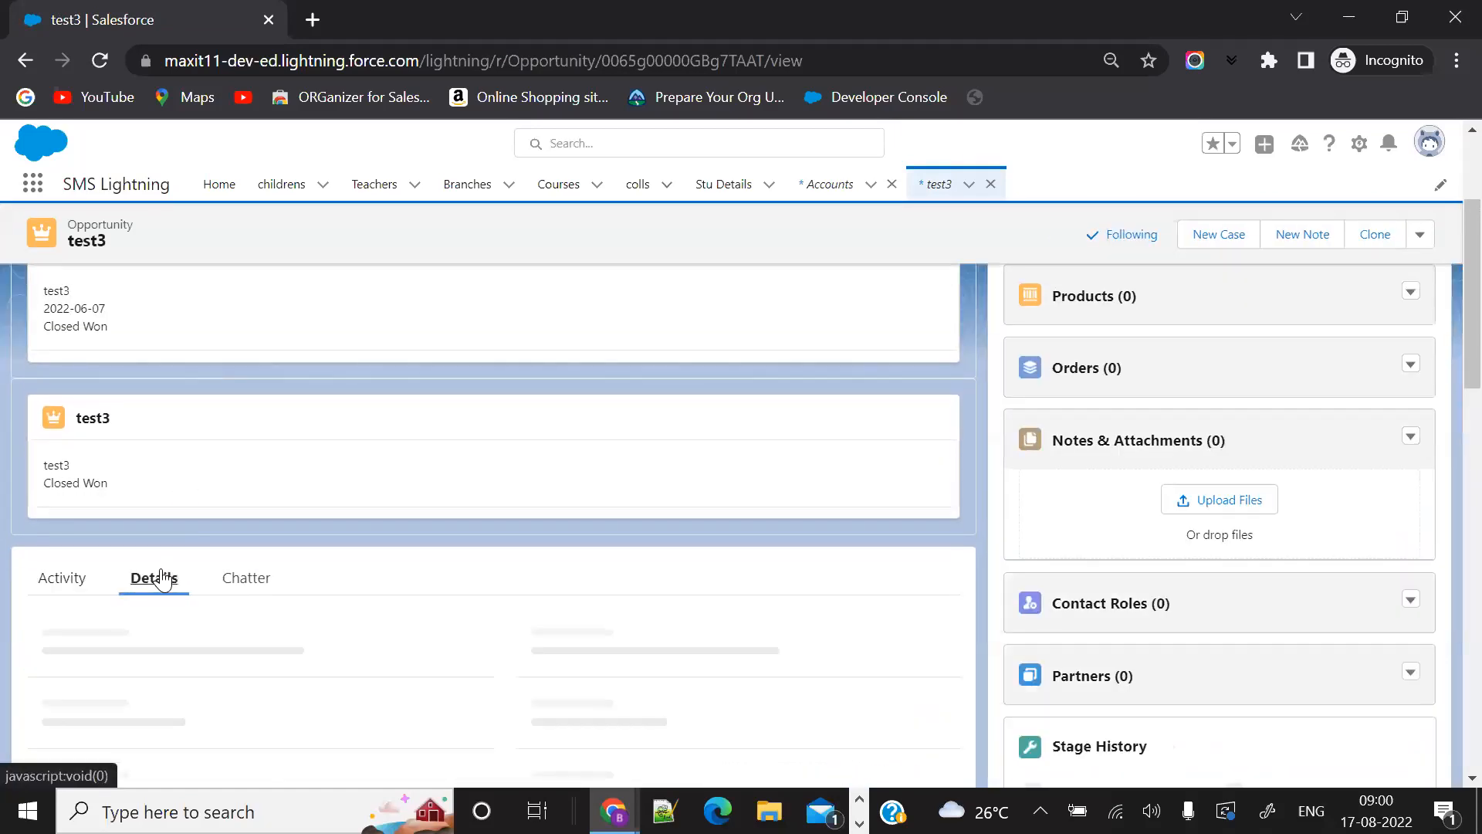
{"action": "scroll", "coordinate": [291, 566], "scroll_direction": "down", "scroll_amount": 5}
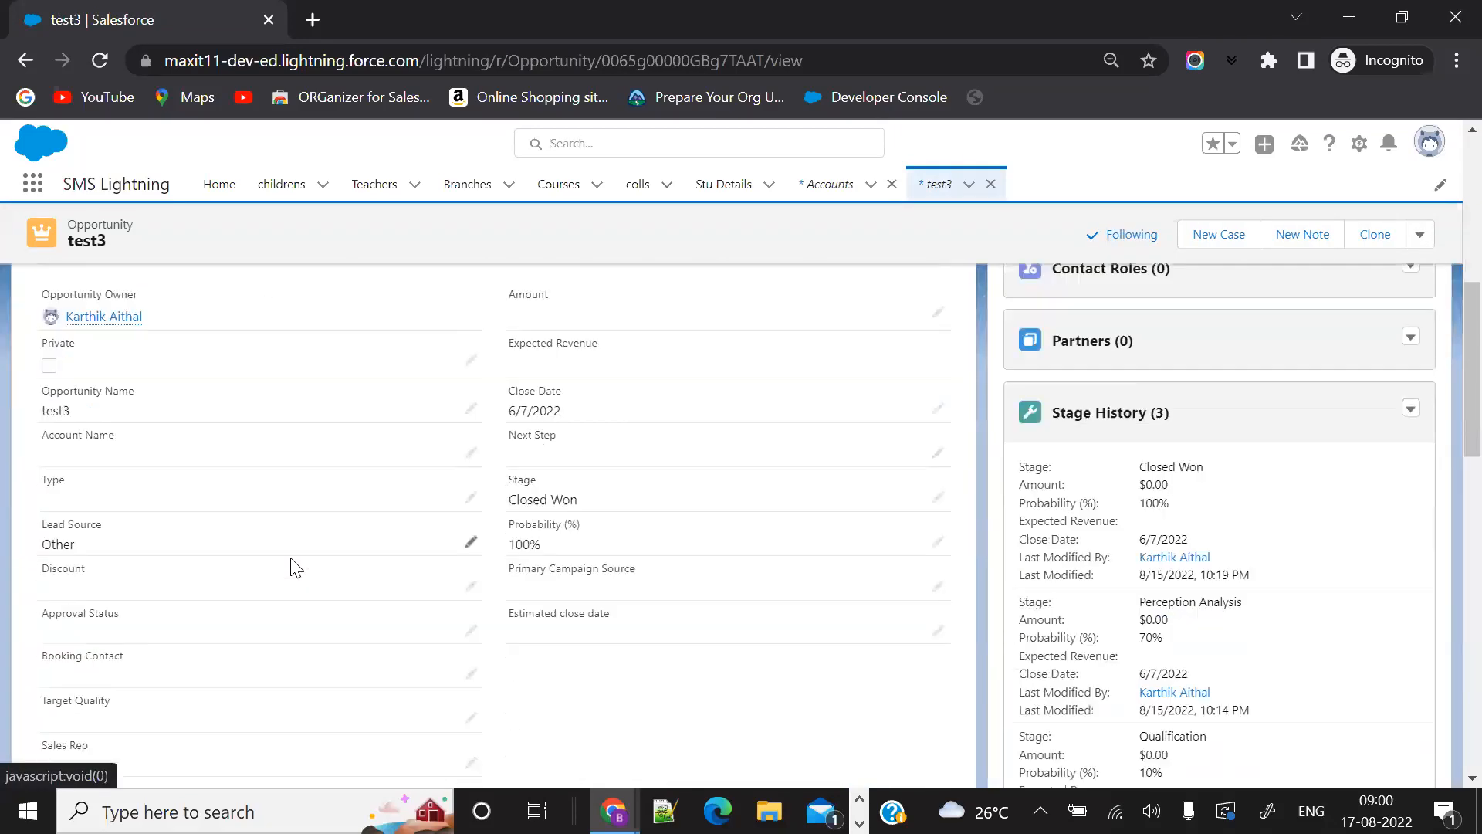
Step: Edit the test3 opportunity, setting its Lead Source to Purchased List, and save the record
{"action": "left_click", "coordinate": [470, 457]}
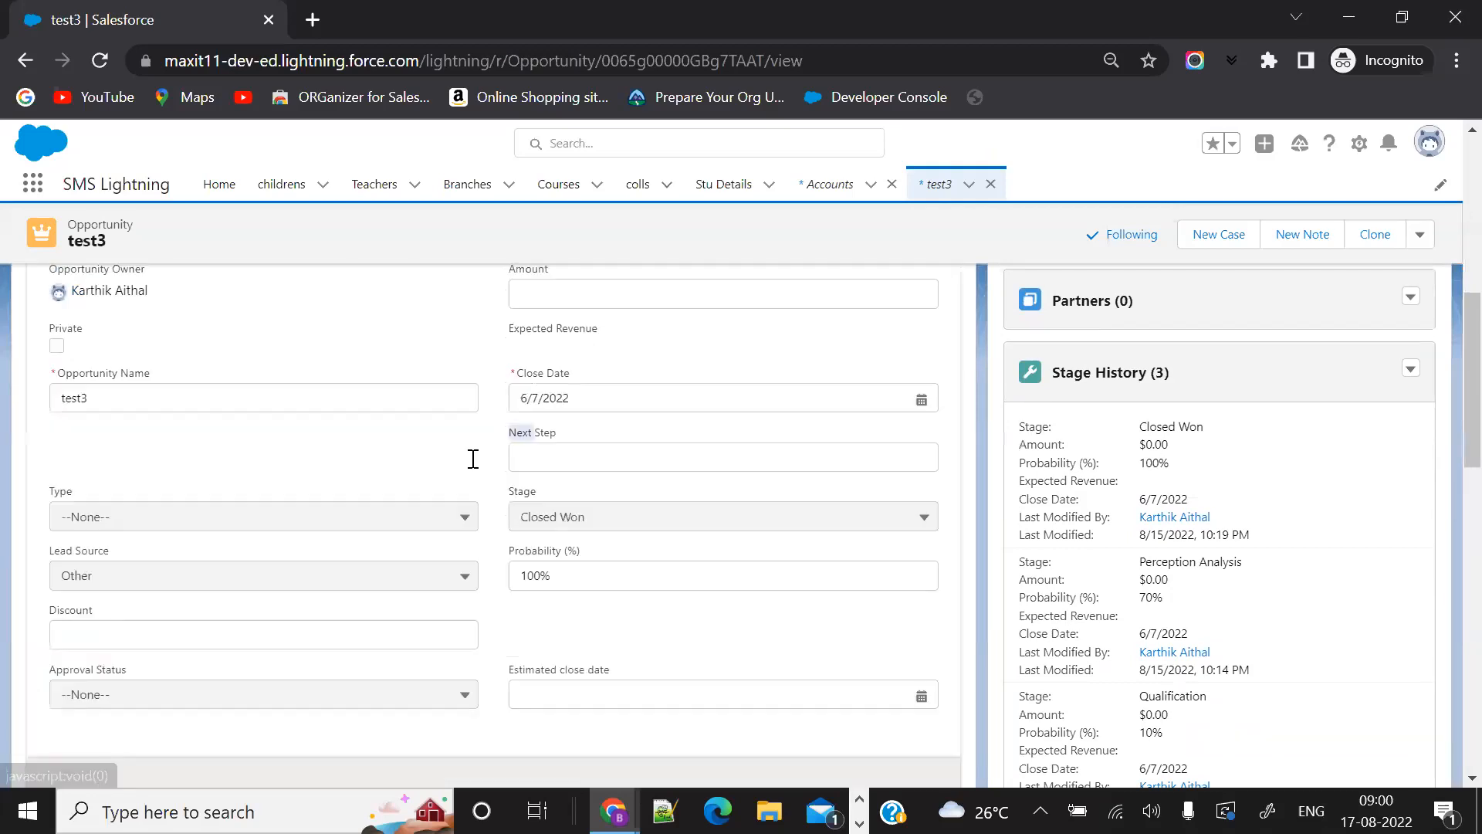
{"action": "left_click", "coordinate": [226, 468]}
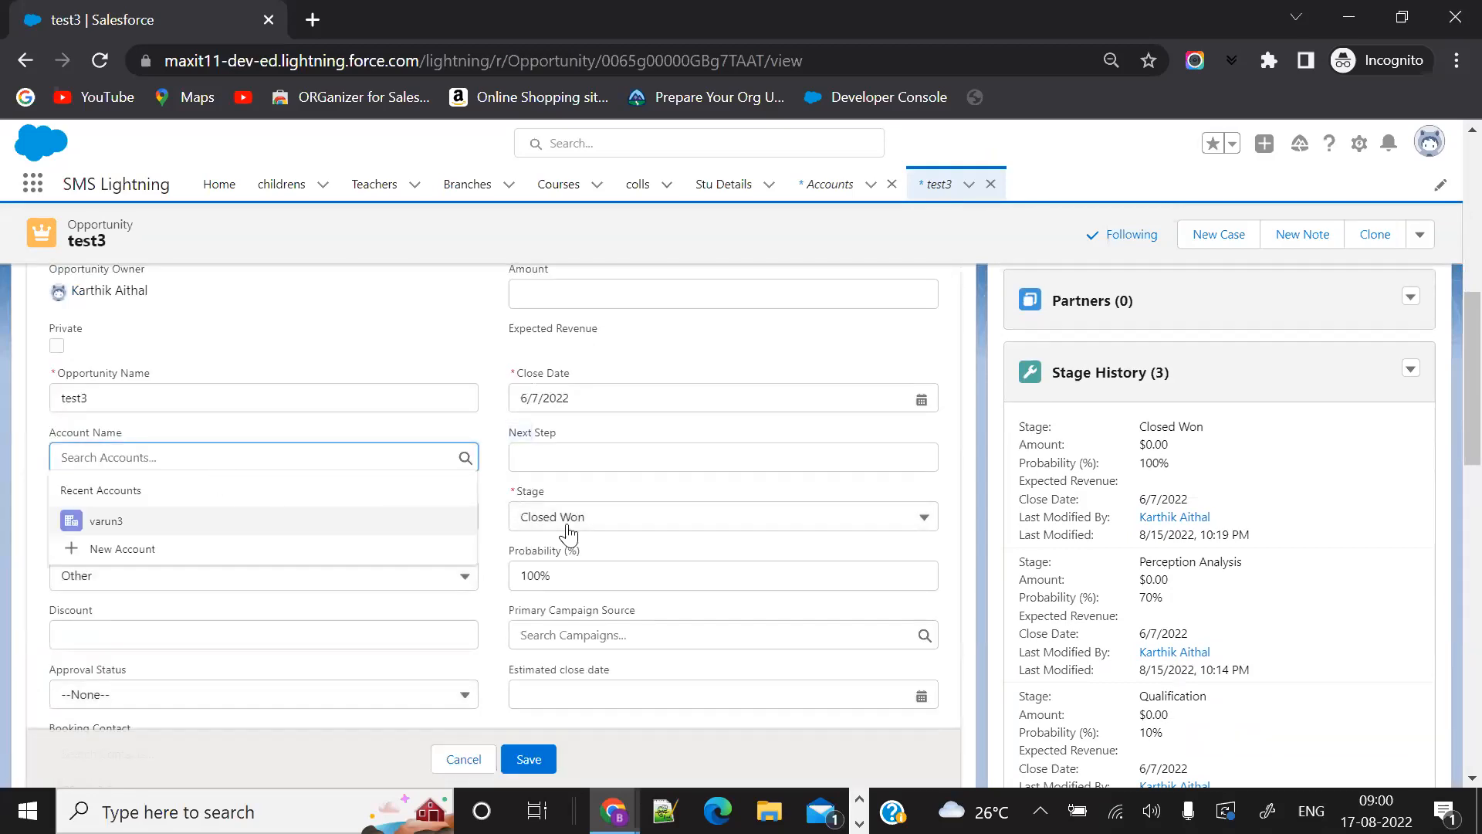
{"action": "left_click", "coordinate": [403, 592]}
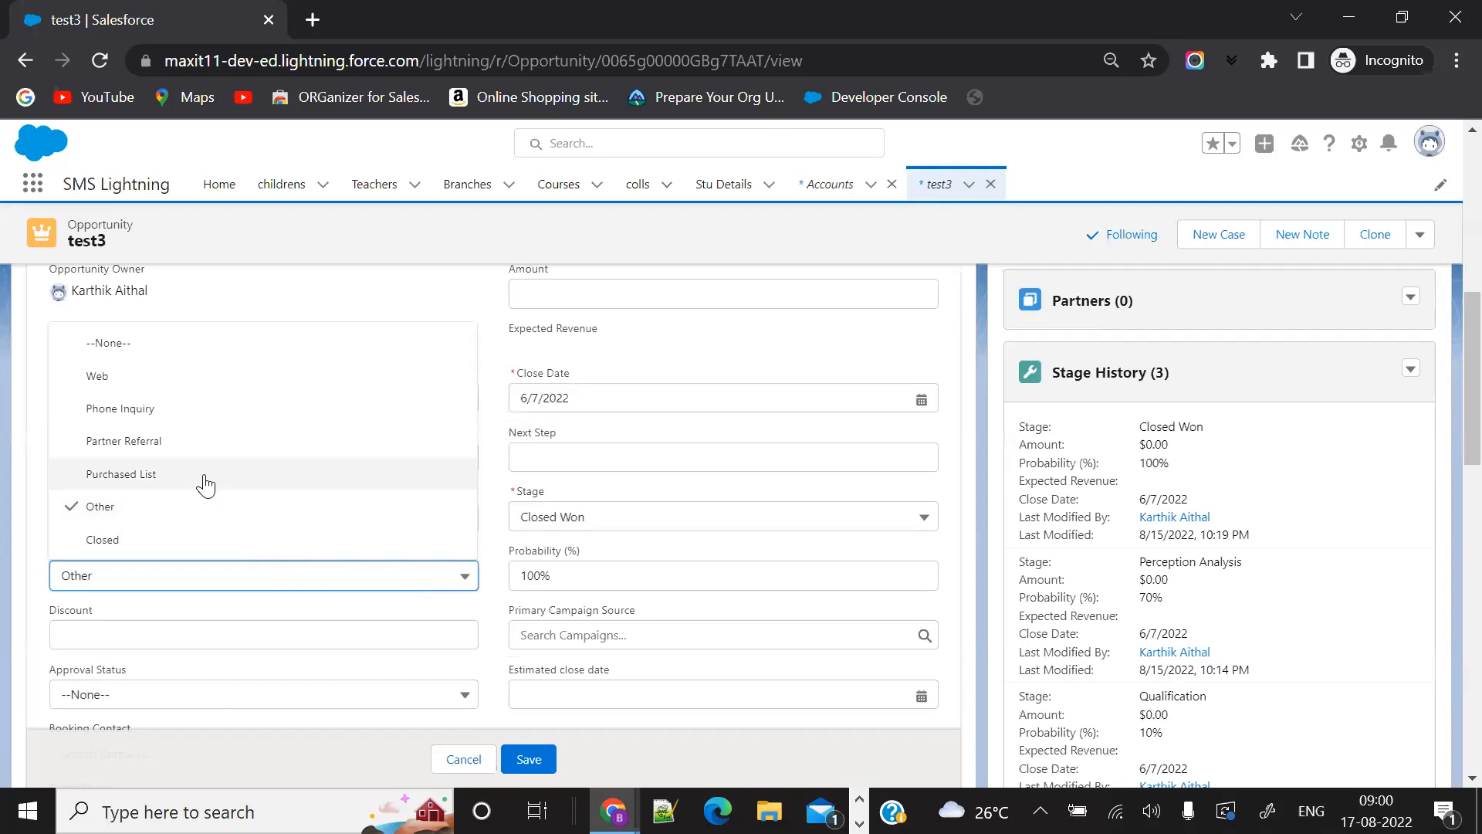
{"action": "left_click", "coordinate": [199, 480]}
{"action": "scroll", "coordinate": [464, 582], "scroll_direction": "down", "scroll_amount": 3}
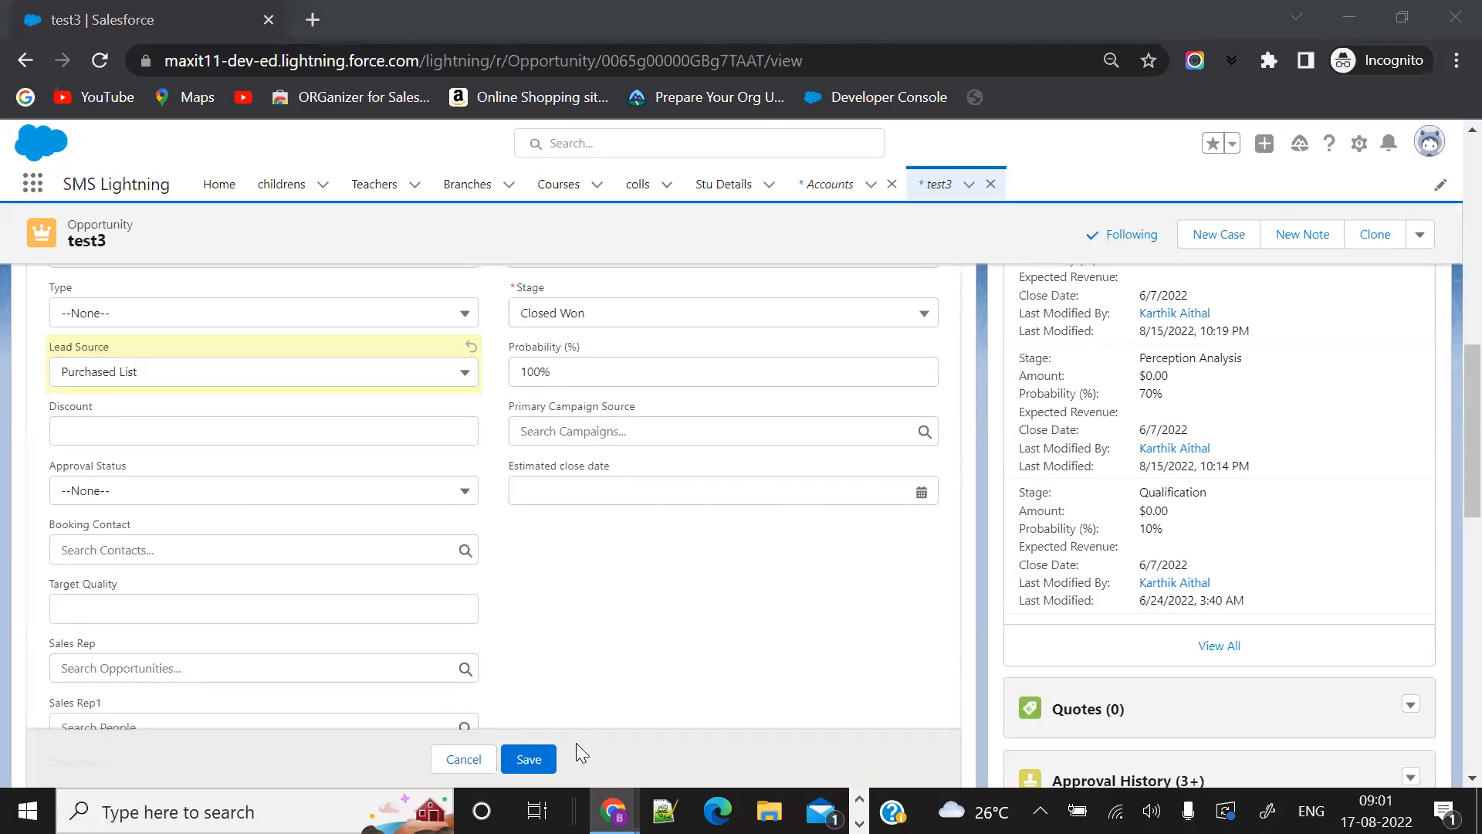
{"action": "left_click", "coordinate": [541, 759]}
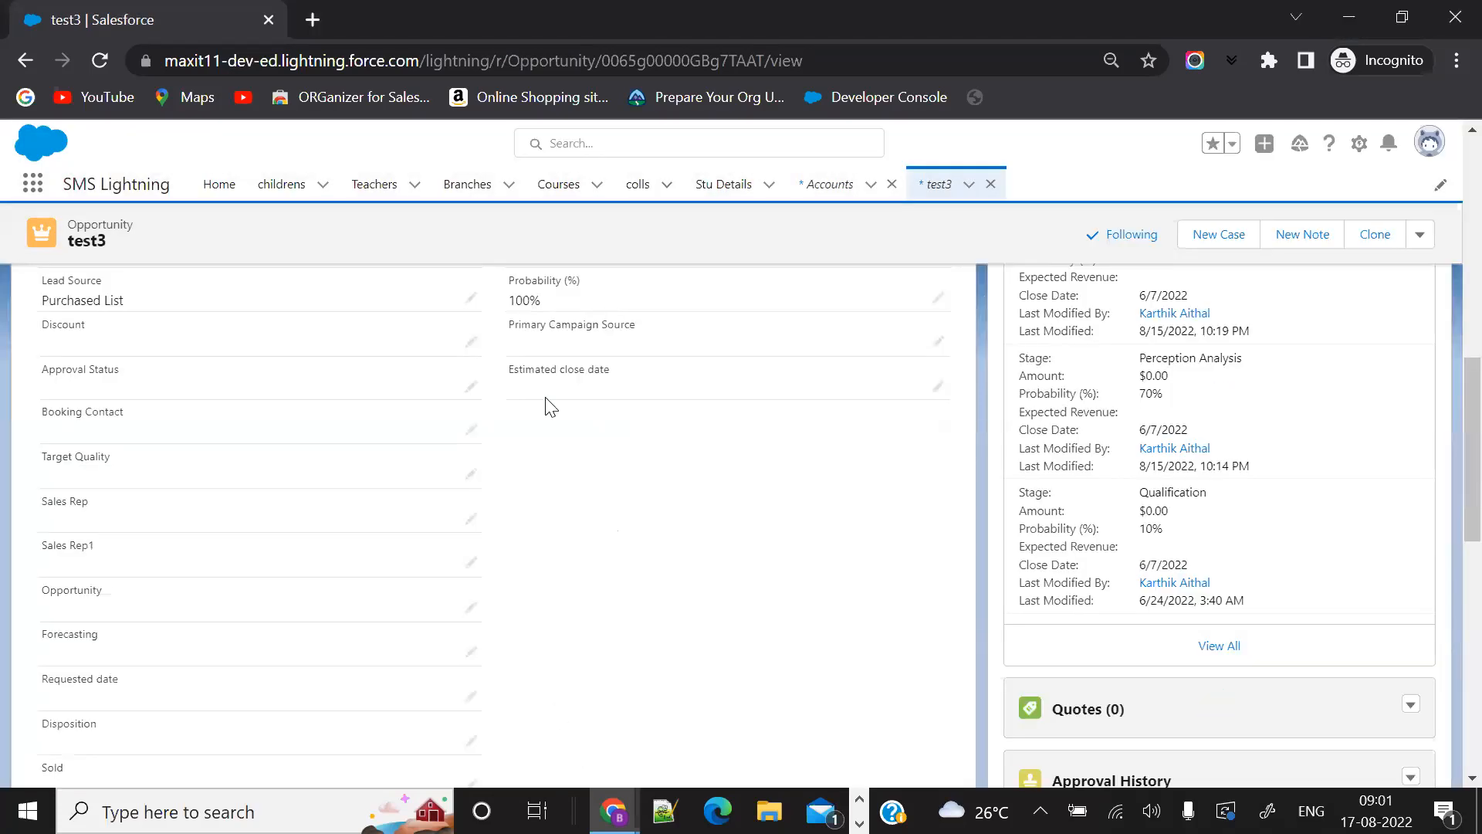
{"action": "scroll", "coordinate": [441, 558], "scroll_direction": "up", "scroll_amount": 2}
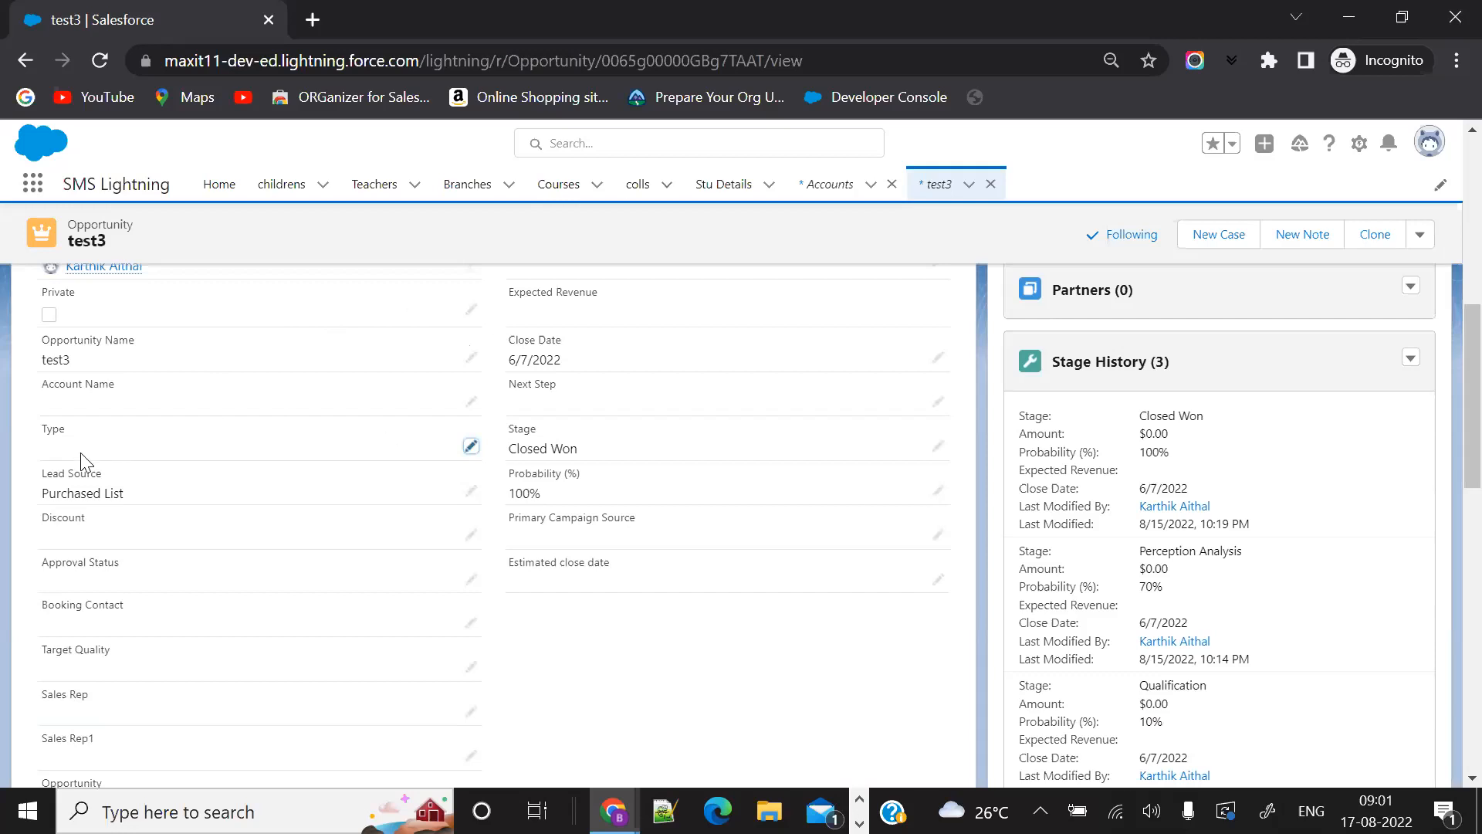
Step: Review the test5 save attempt in the regular browser window, and switch to the Custom Permissions presentation in PowerPoint at slide 4
{"action": "left_click", "coordinate": [1348, 17]}
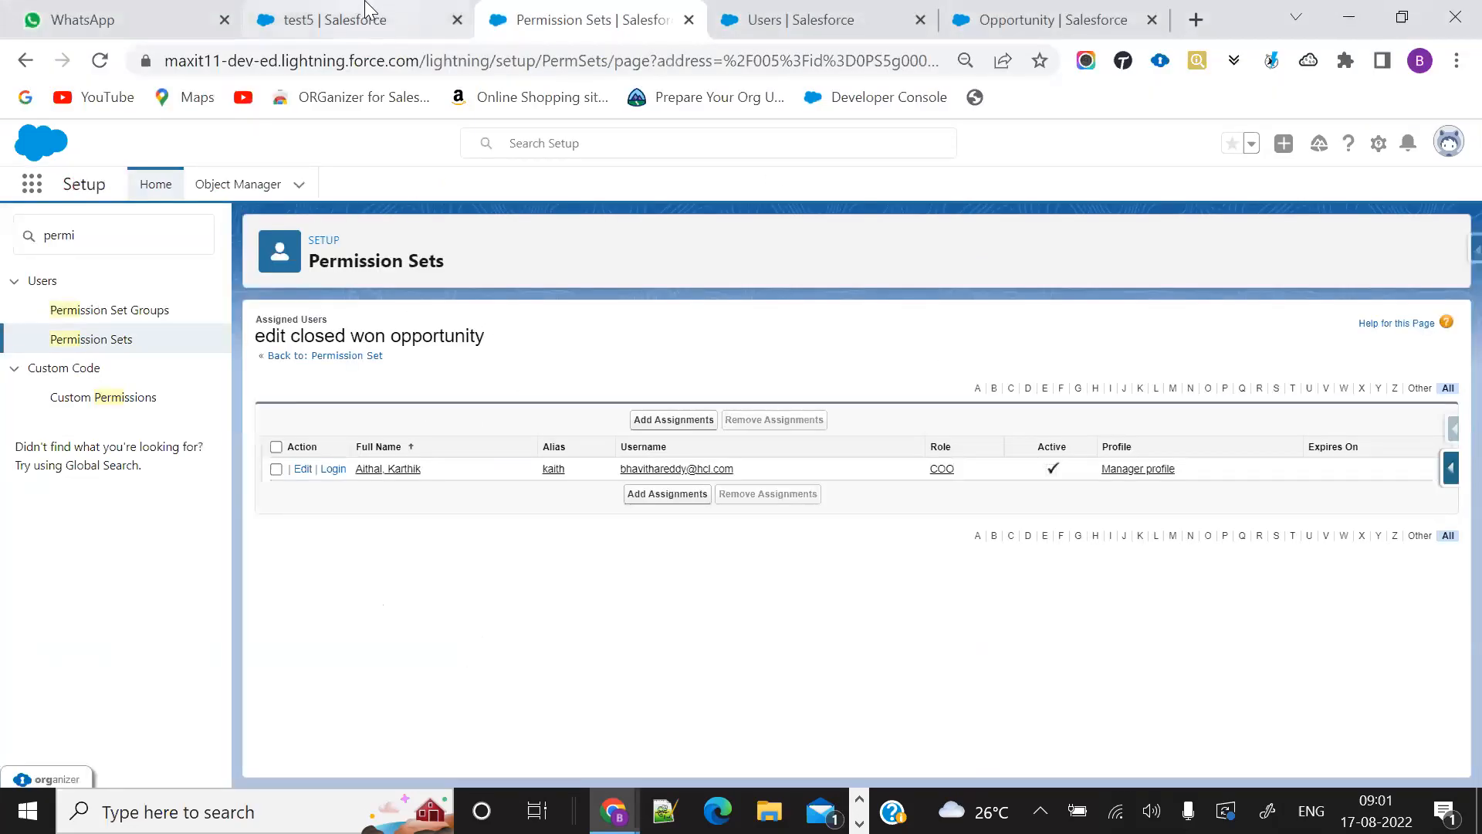
{"action": "left_click", "coordinate": [363, 20]}
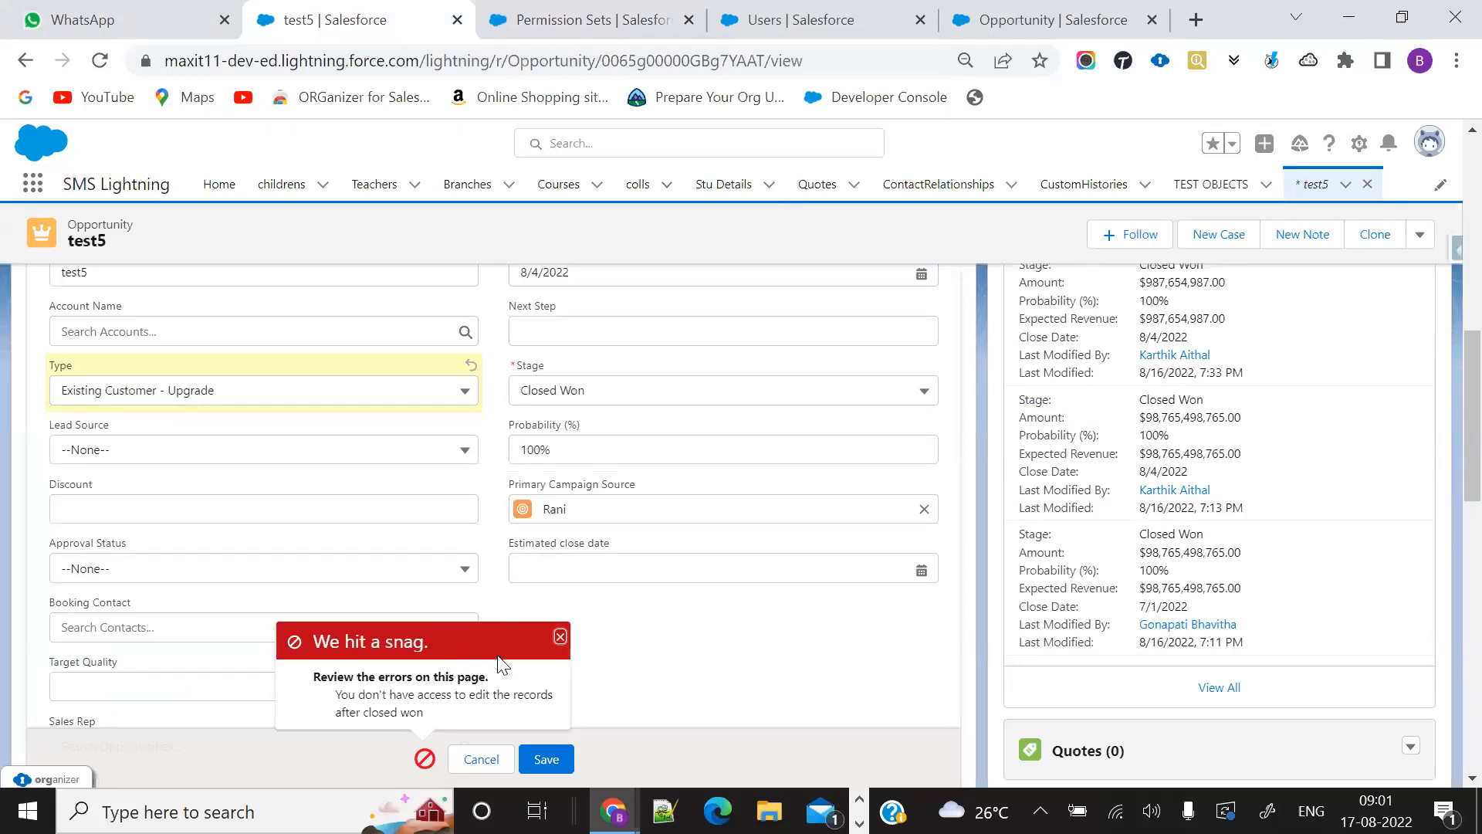
{"action": "left_click", "coordinate": [1335, 19]}
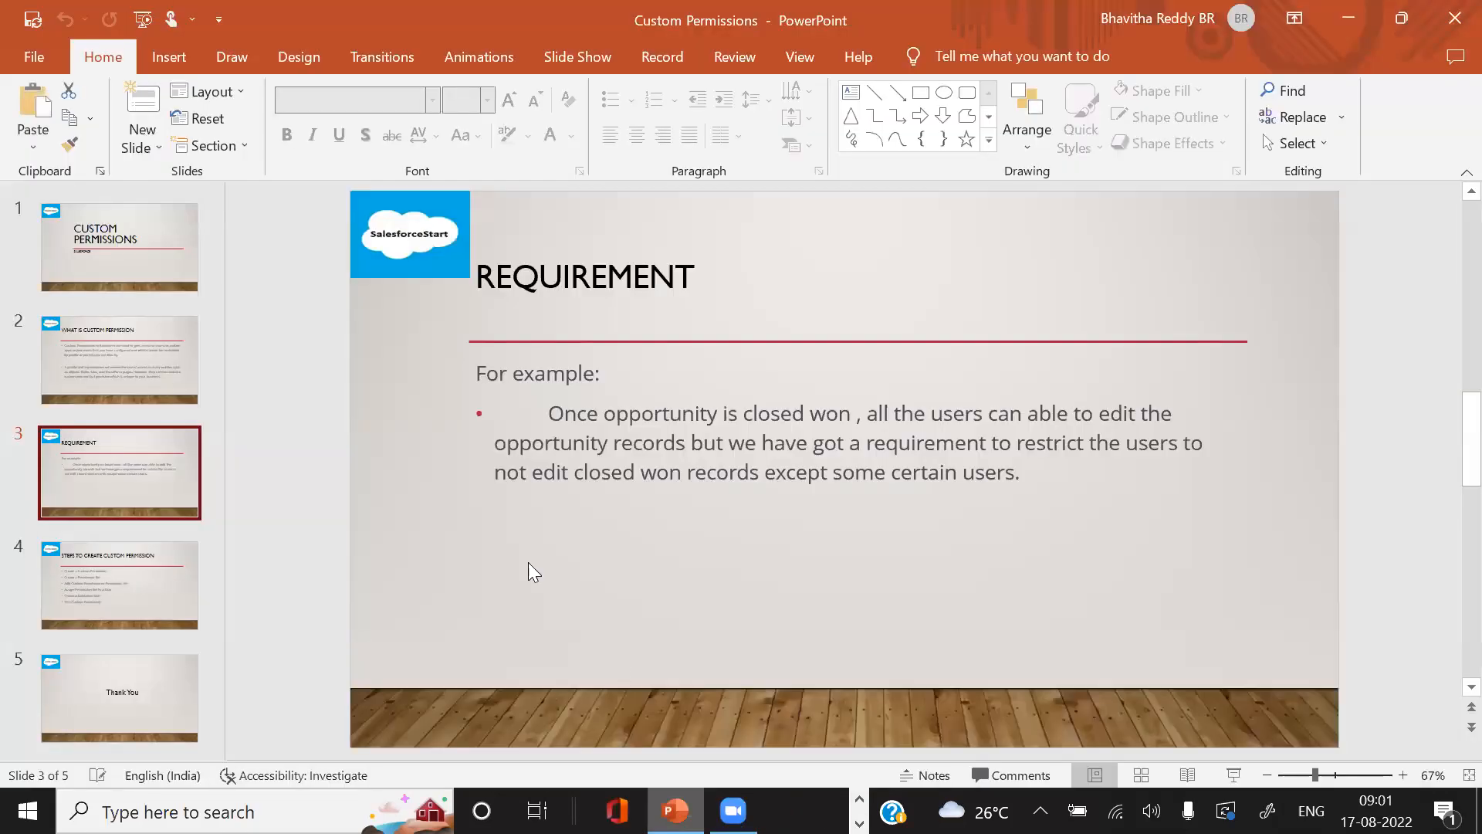
{"action": "left_click", "coordinate": [79, 569]}
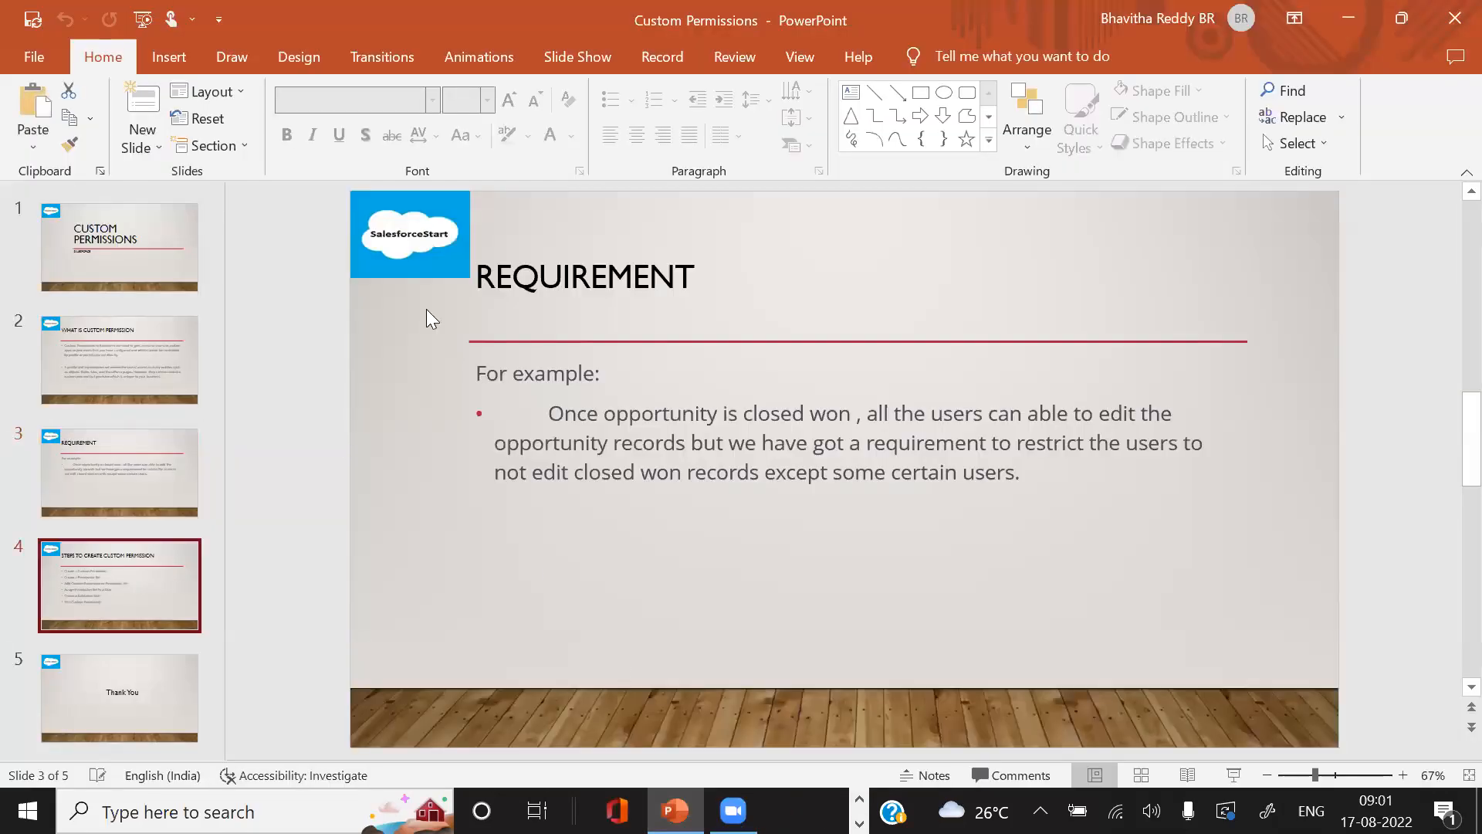